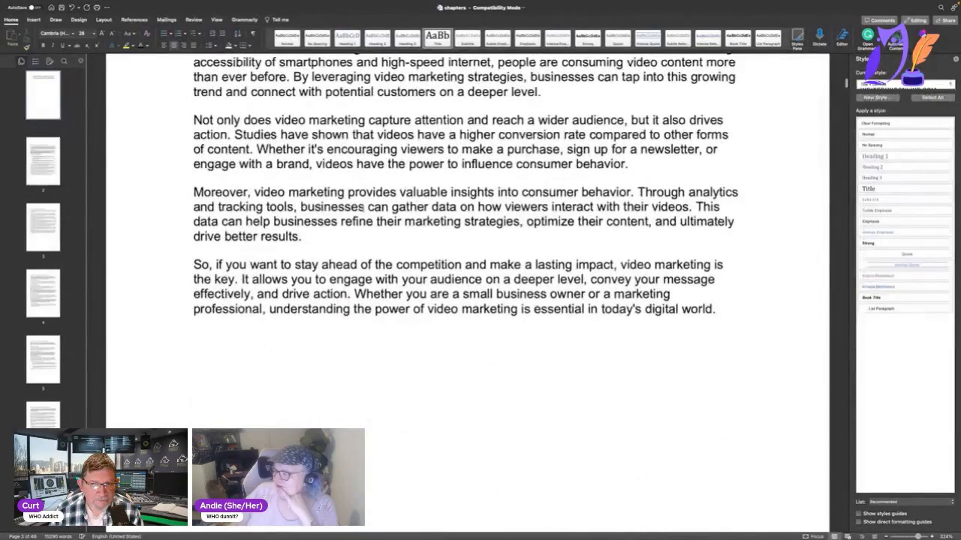
Replace the word "chapter" with "section" in the opening sentence of 1.2 Harnessing the Visual Advantage.
double_click(251, 137)
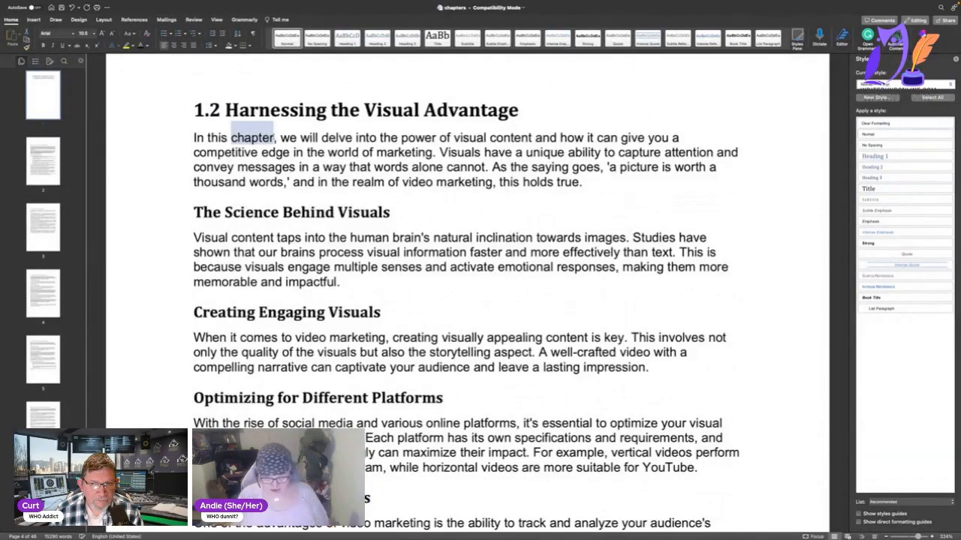
type("section")
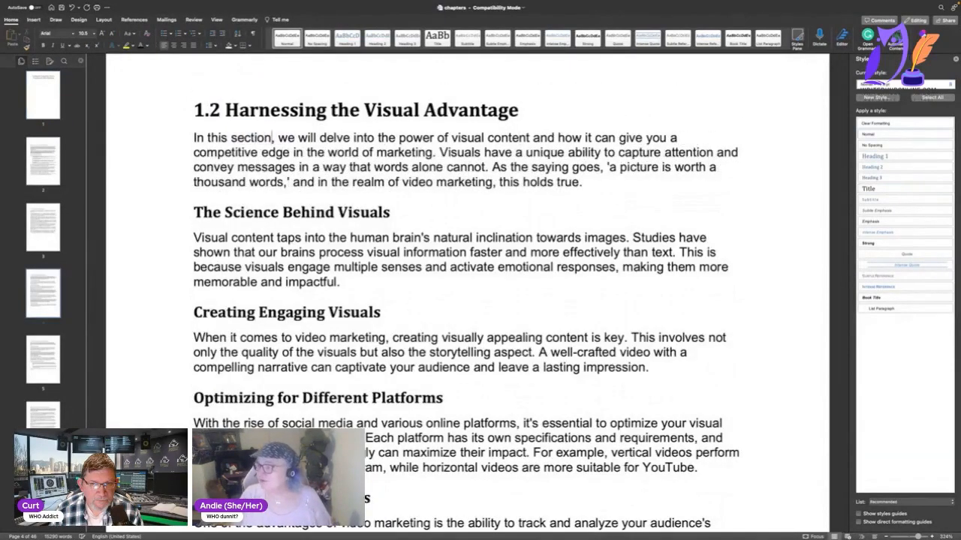
left_click(223, 111)
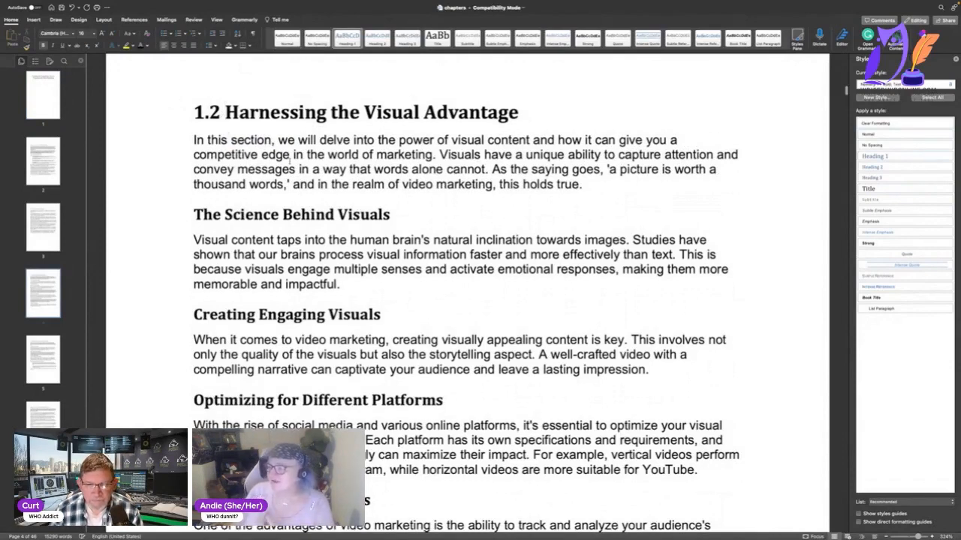
Review the text from section 1.2 through the end of section 2.1 for wording that needs editing.
scroll(465, 300, "down", 5)
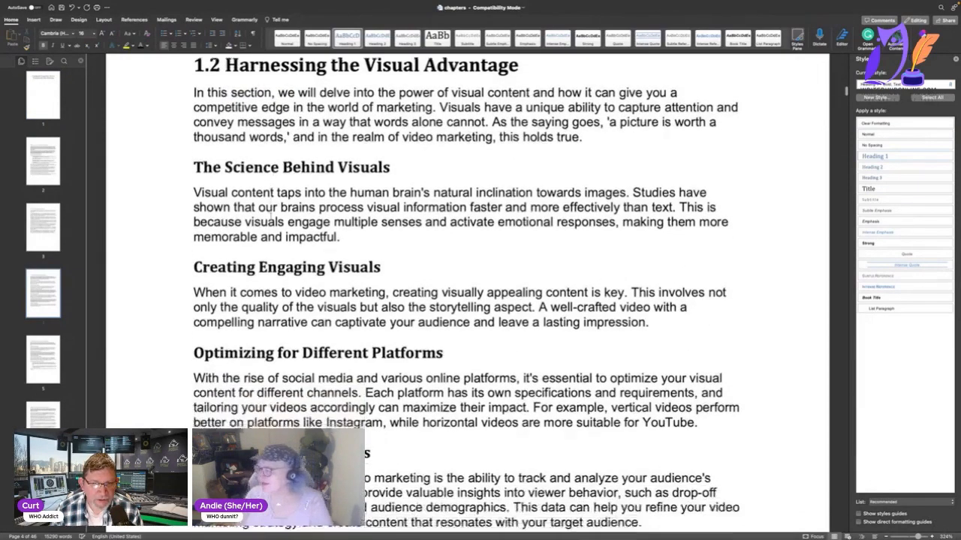
scroll(271, 215, "down", 15)
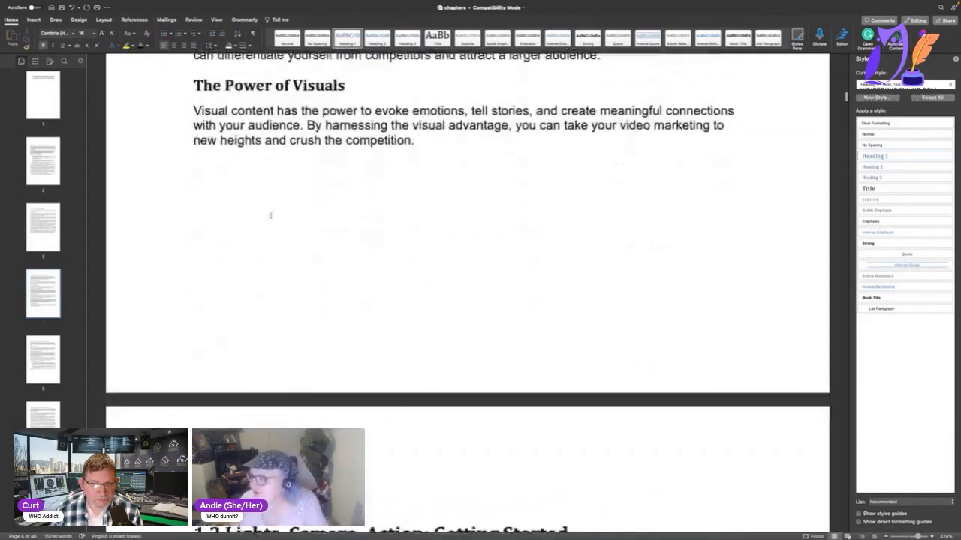
scroll(271, 216, "down", 3)
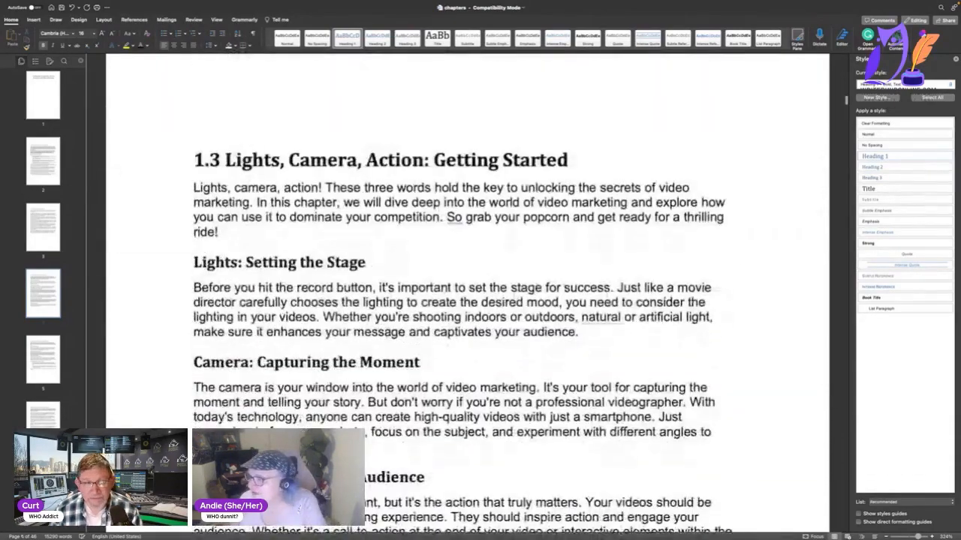
scroll(271, 215, "down", 15)
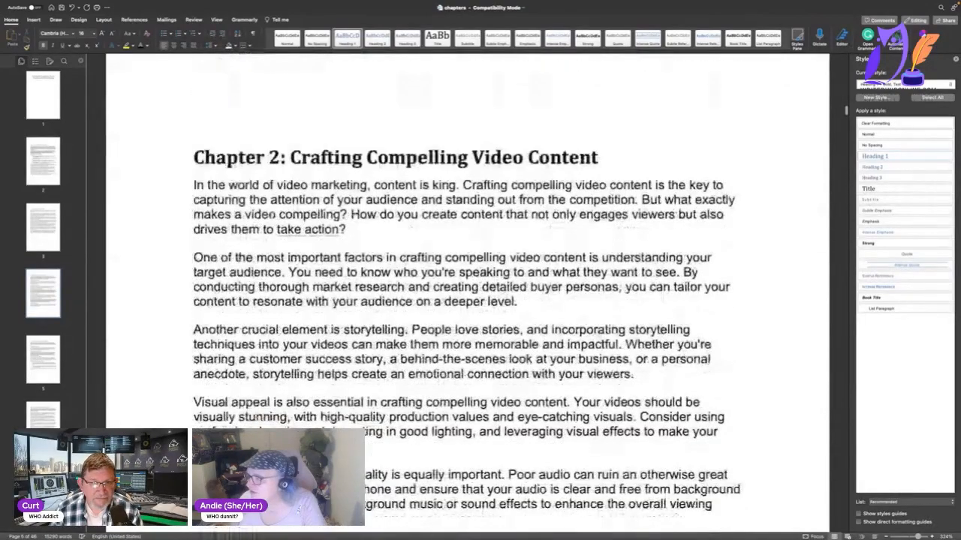
scroll(271, 215, "down", 20)
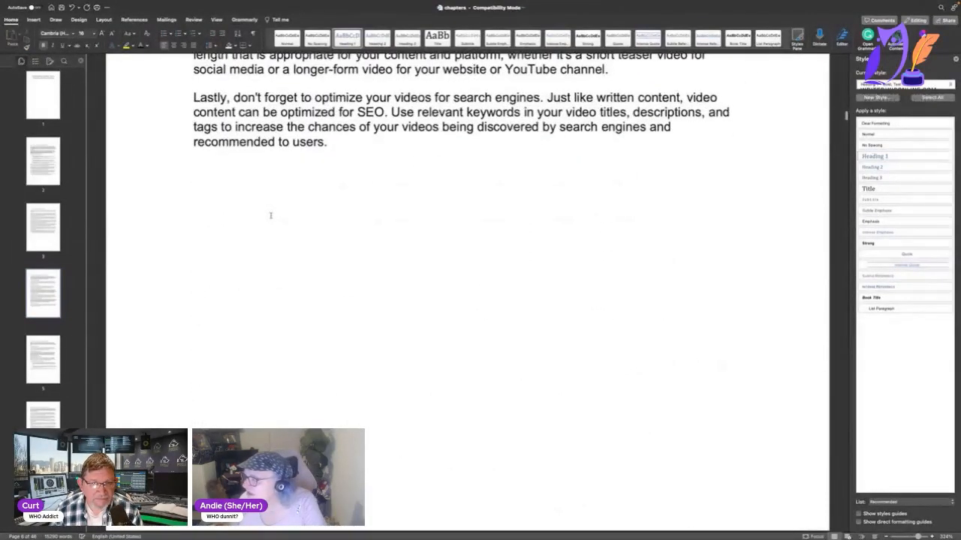
scroll(271, 216, "down", 20)
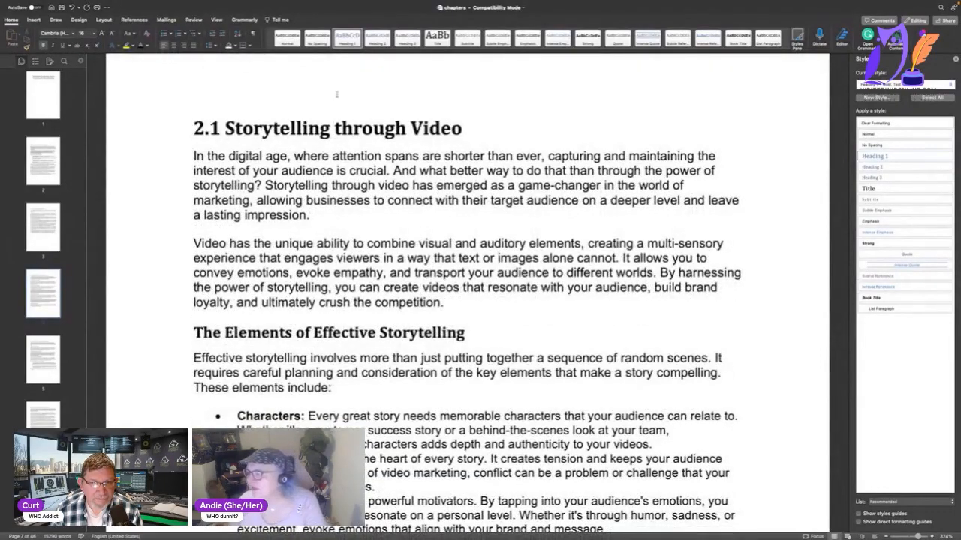
scroll(589, 225, "down", 10)
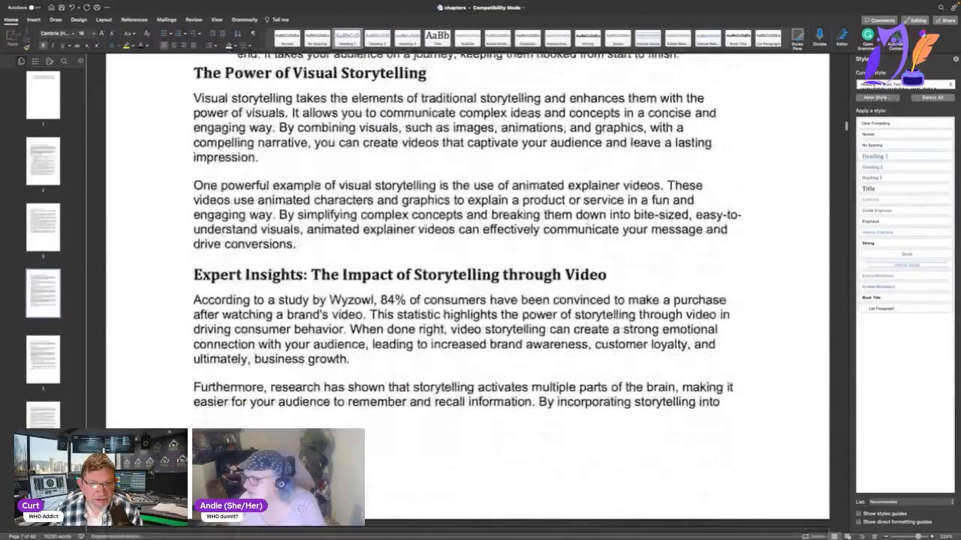
scroll(587, 227, "down", 5)
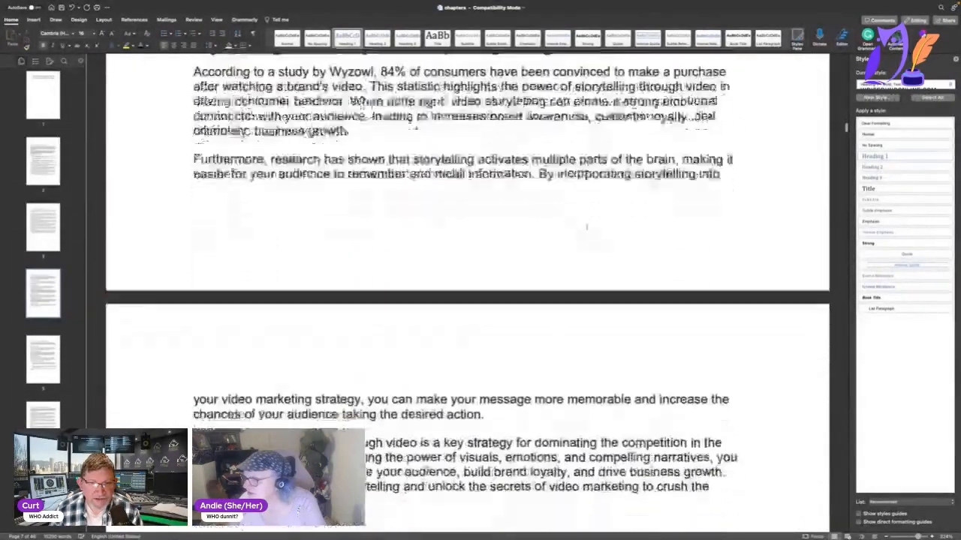
scroll(587, 227, "down", 4)
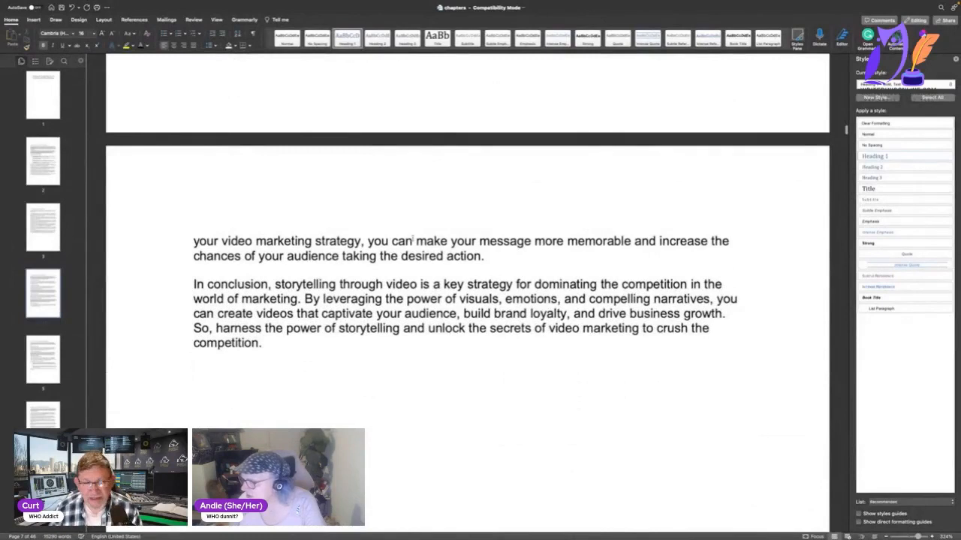
scroll(307, 277, "down", 1)
scroll(298, 321, "down", 2)
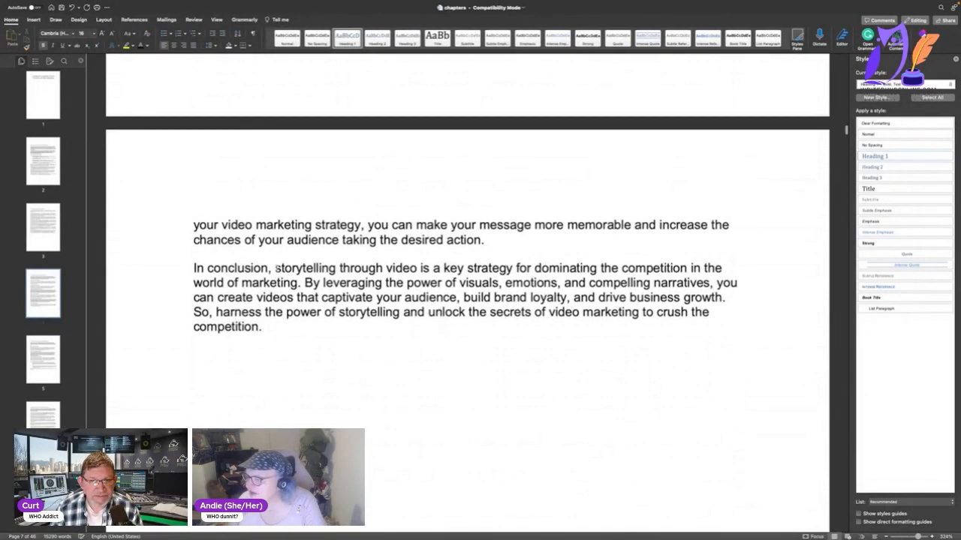
Remove "In conclusion," from the closing paragraph of section 2.1 so that it starts with "Storytelling".
left_click_drag(280, 264, 210, 267)
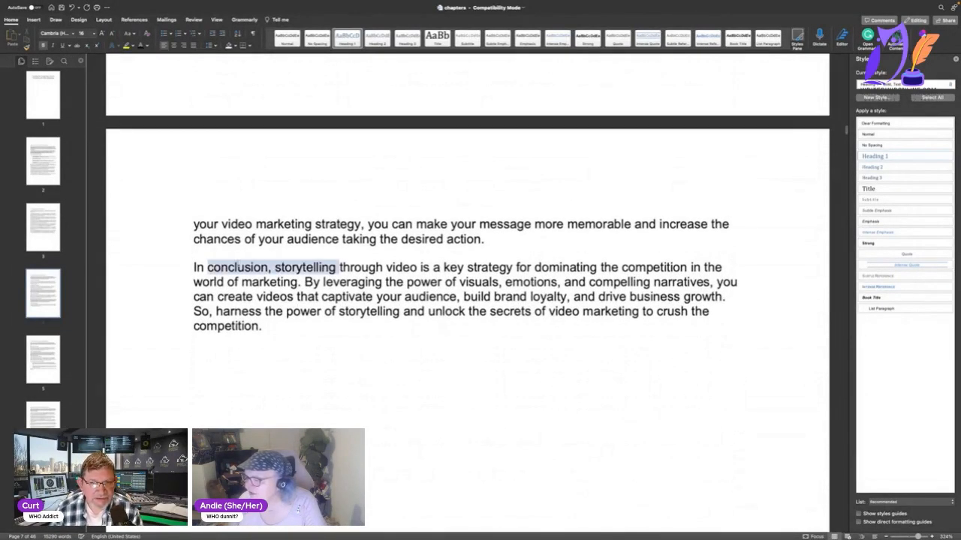
left_click(196, 268)
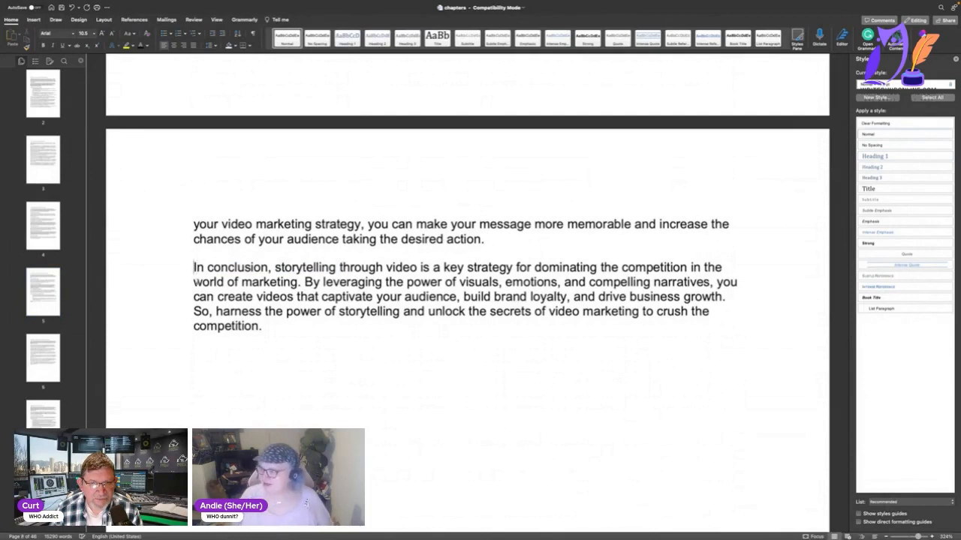
key("Delete")
key("Delete")
key("Delete")
key("Delete")
key("Delete")
key("Delete")
key("Delete")
key("Delete")
key("Delete")
key("Delete")
key("Delete")
key("Delete")
key("Delete")
key("Delete")
key("Delete")
key("Delete")
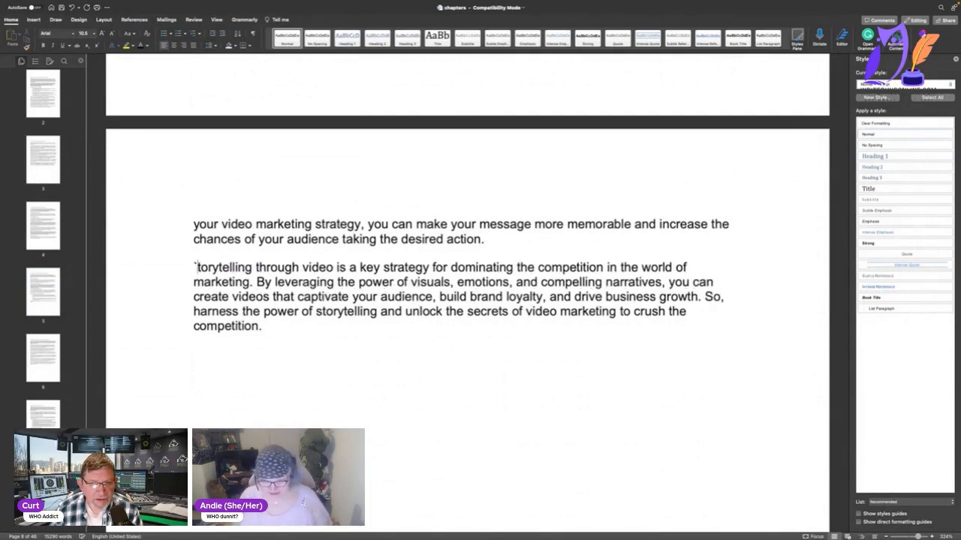
type("S")
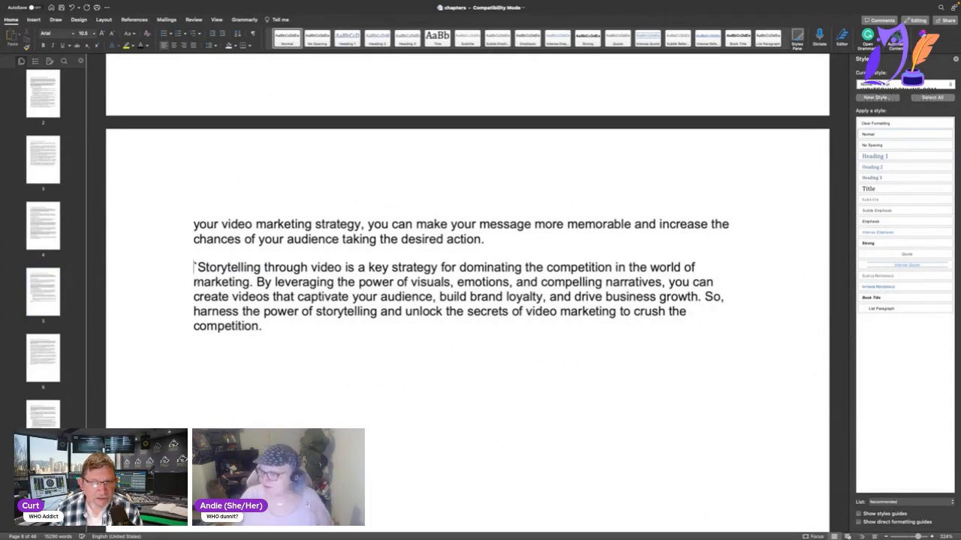
key("Delete")
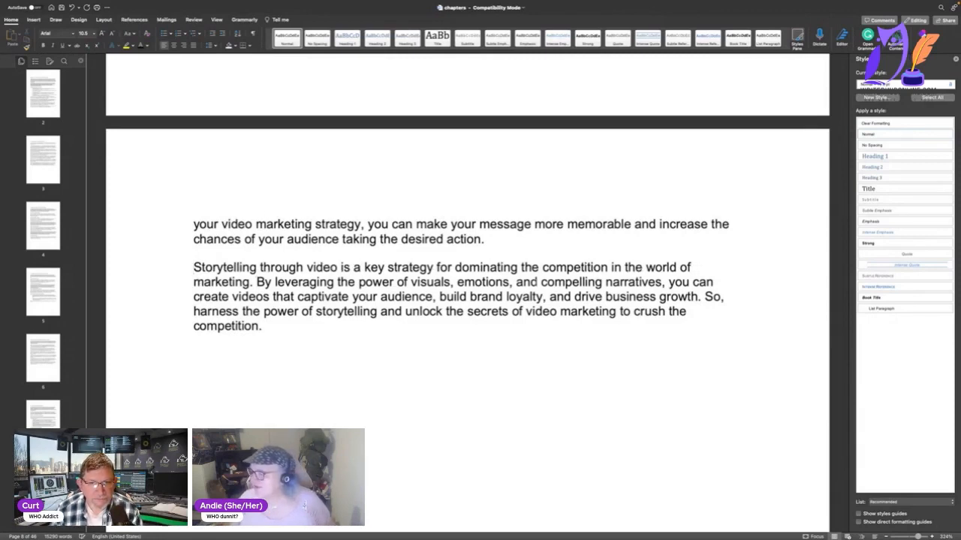
Remove "In the world of video marketing," from the opening of Chapter 2.2 so that it starts with "Creating".
scroll(501, 275, "down", 10)
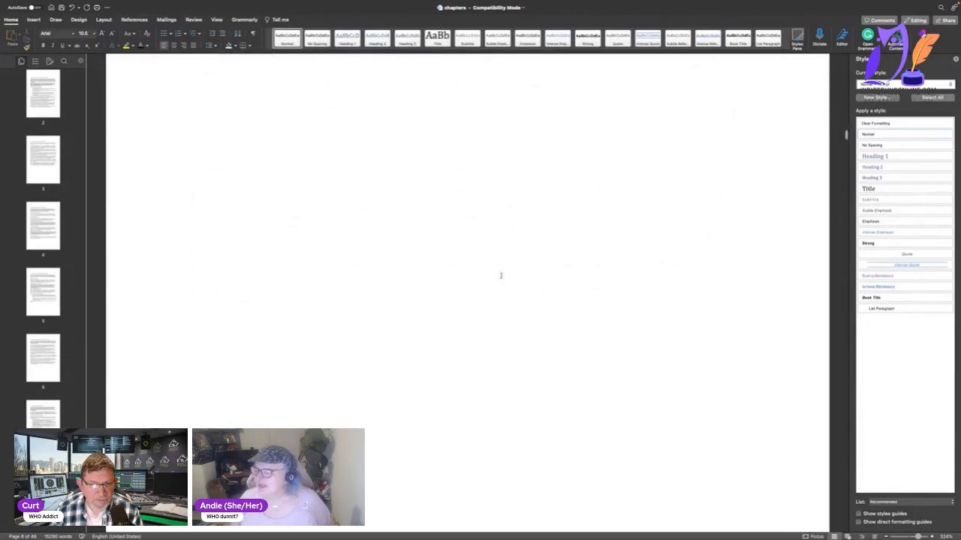
scroll(500, 275, "down", 5)
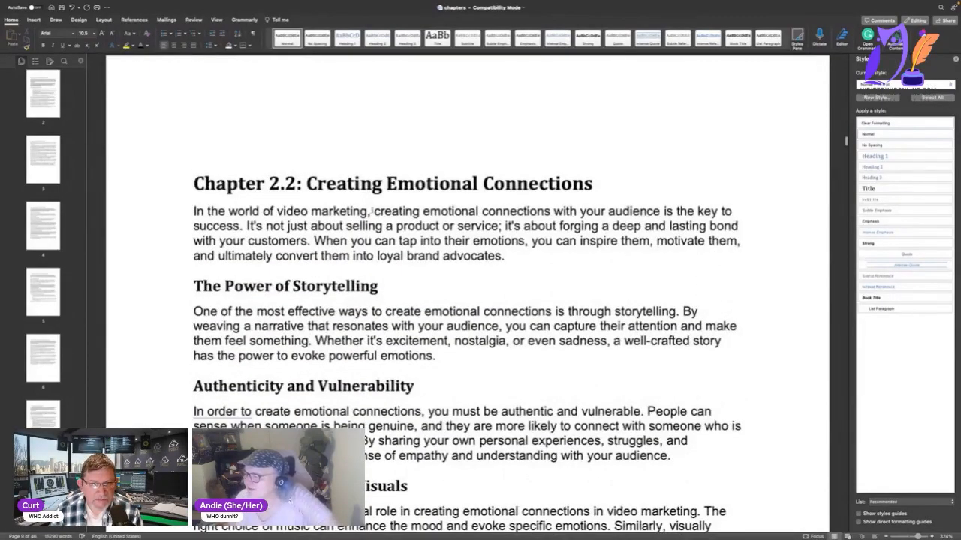
key("shift+Left")
key("shift+Left")
key("shift+Left")
key("shift+Left")
key("shift+Left")
key("shift+Left")
key("shift+Left")
key("shift+Left")
key("shift+Left")
key("shift+Left")
key("shift+Left")
key("shift+Left")
key("shift+Left")
key("shift+Left")
key("shift+Left")
key("shift+Left")
key("shift+Left")
key("shift+Left")
key("shift+Left")
key("shift+Left")
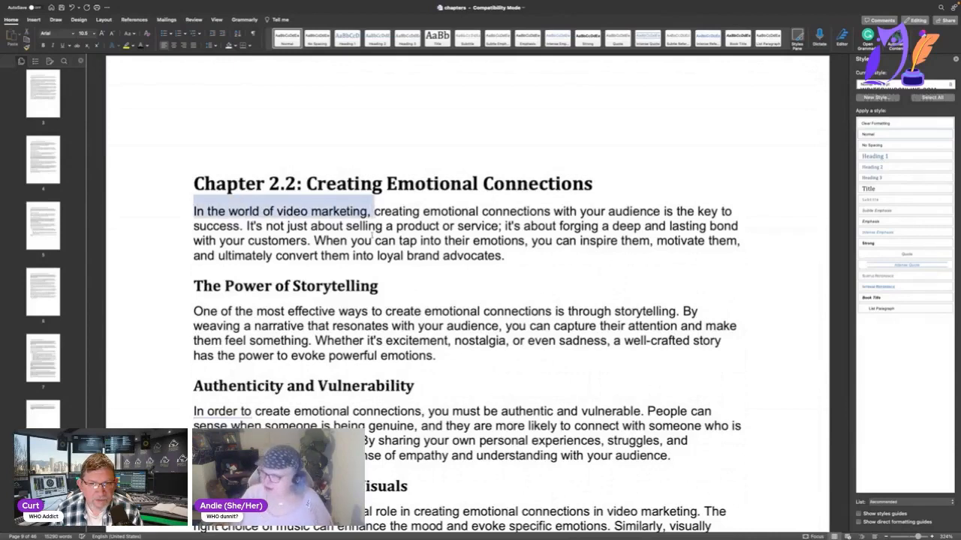
key("Delete")
key("Delete")
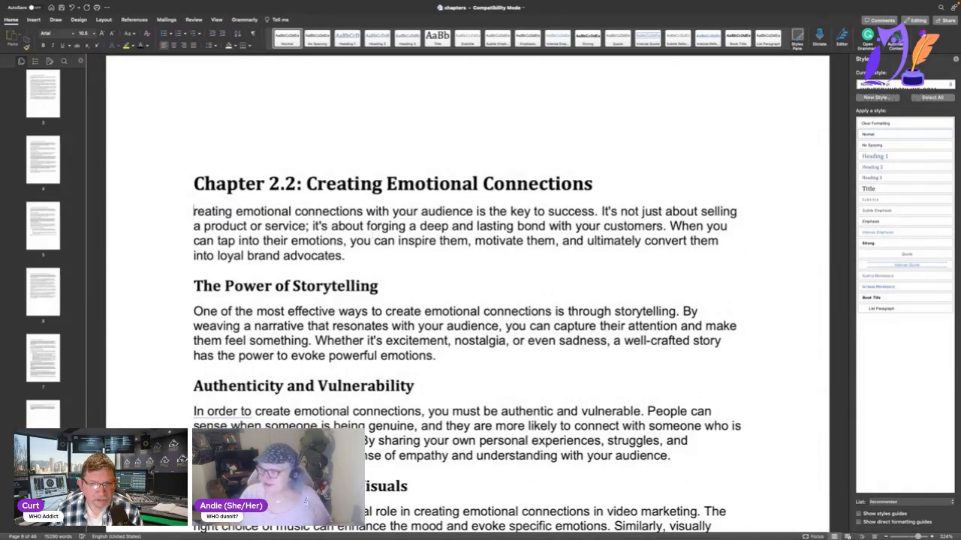
type("C")
Delete the whole first paragraph under 2.3 Captivating with Visual Effects, which begins "In the world of video marketing".
scroll(373, 267, "down", 15)
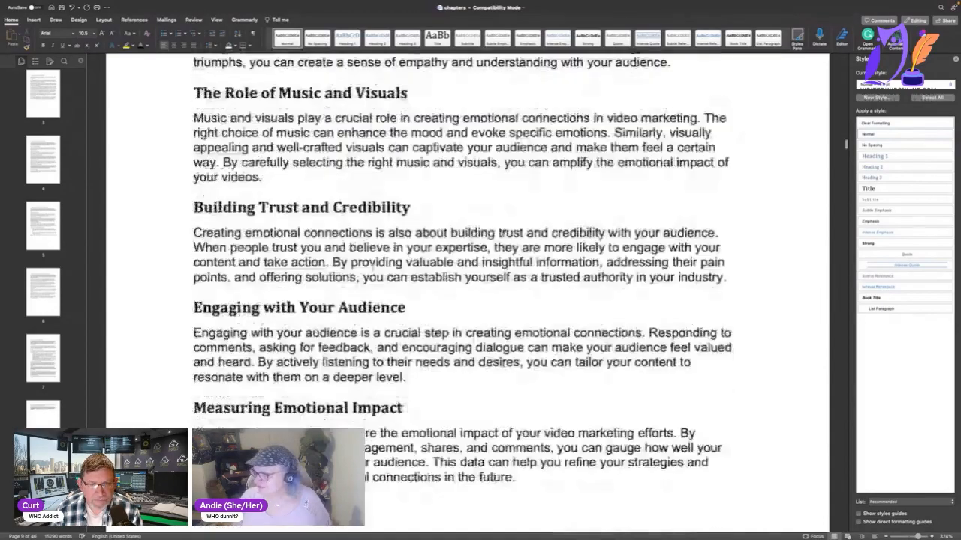
scroll(373, 267, "up", 5)
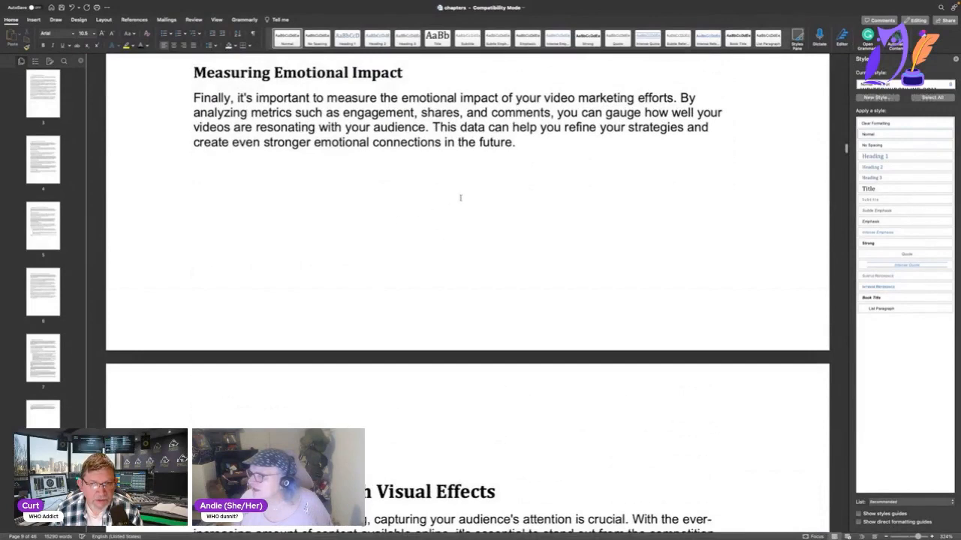
scroll(460, 198, "down", 10)
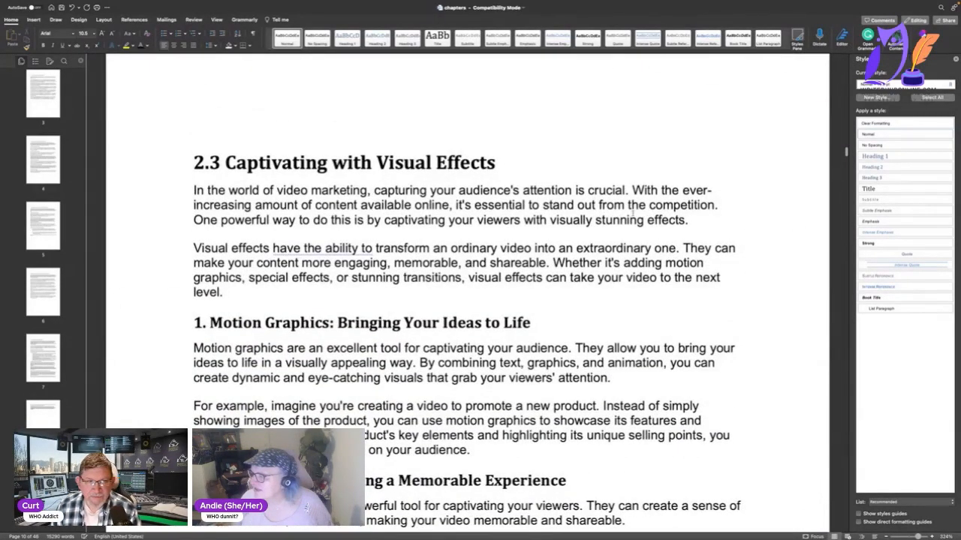
scroll(633, 211, "down", 1)
left_click_drag(720, 218, 184, 188)
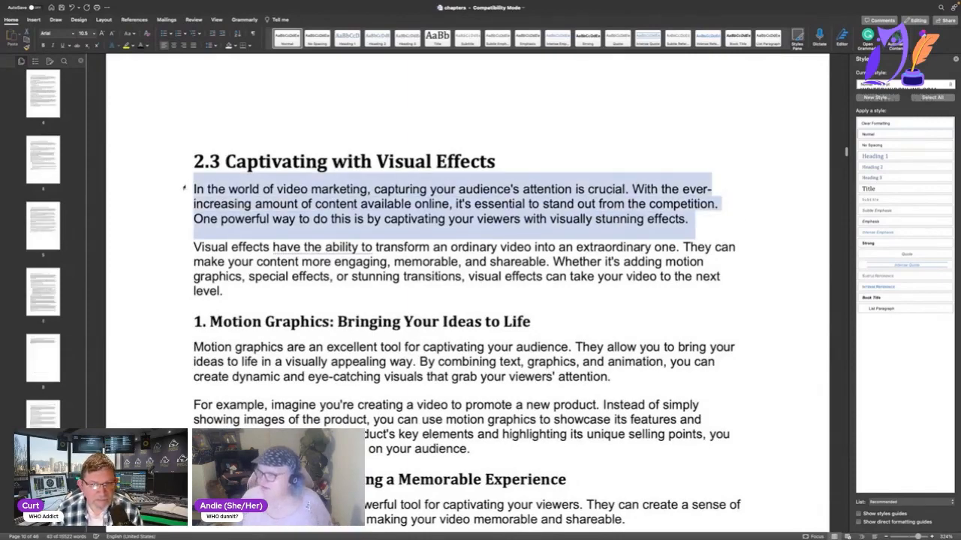
key("BackSpace")
Remove "In conclusion," from the last paragraph of section 2.3 so that it starts with "Captivating".
scroll(191, 188, "down", 15)
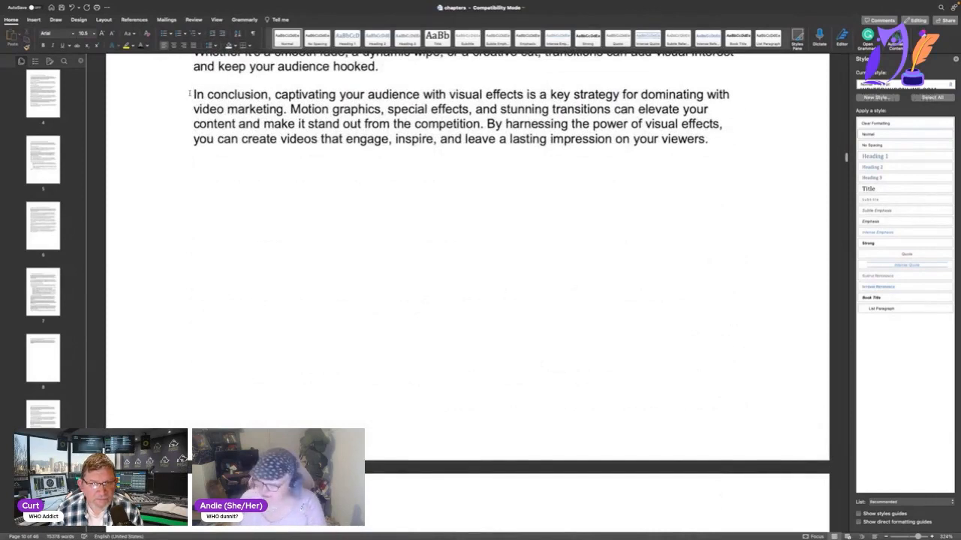
key("Delete")
key("Delete")
key("Delete")
key("Delete")
key("Delete")
key("Delete")
key("Delete")
key("Delete")
key("Delete")
key("Delete")
key("Delete")
key("Delete")
key("Delete")
key("Delete")
key("Delete")
key("Delete")
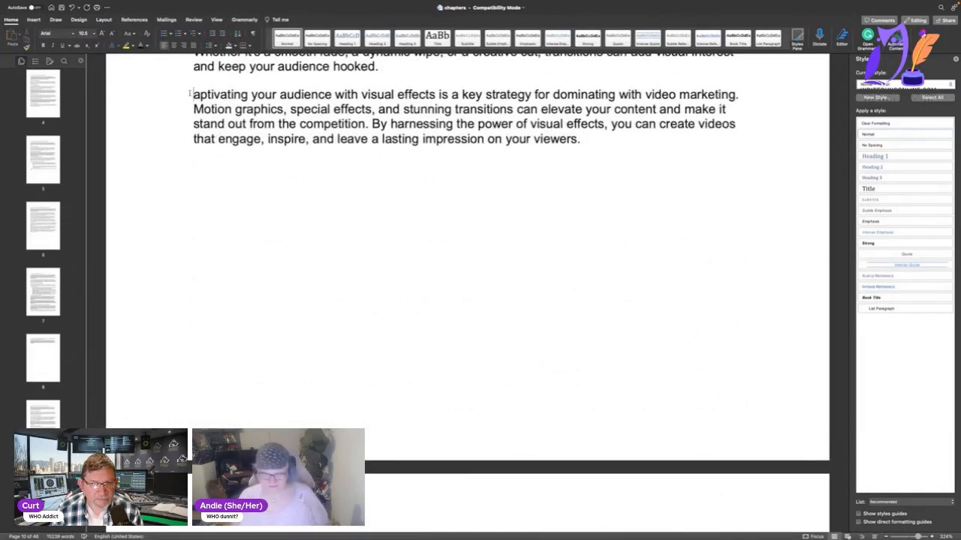
type("C")
Delete the whole first paragraph under Chapter 3: The Art of Video Editing, which begins "In the world of video marketing".
scroll(221, 247, "down", 10)
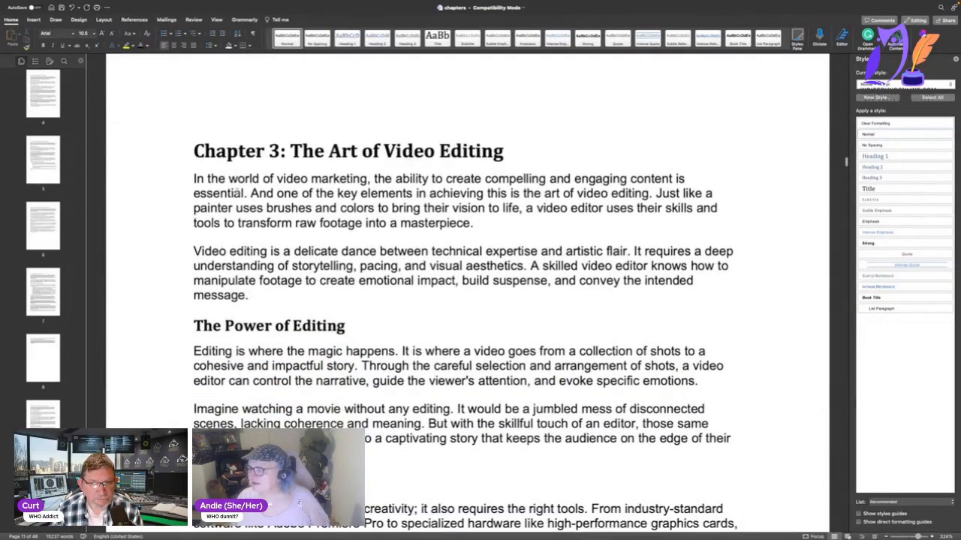
left_click_drag(474, 223, 144, 171)
key("Delete")
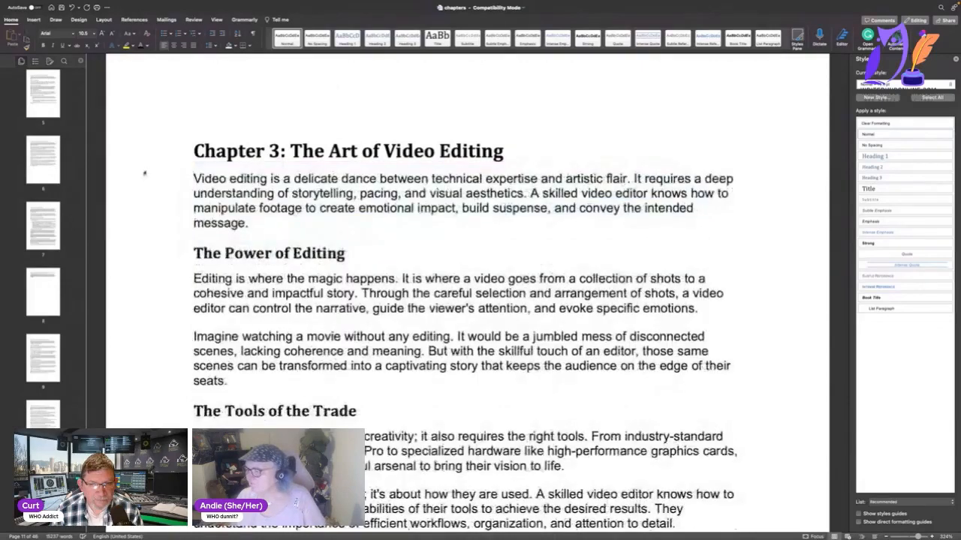
Remove "In the world of video marketing," from the opening of section 3.1 so that it starts with "Editing".
scroll(177, 208, "down", 10)
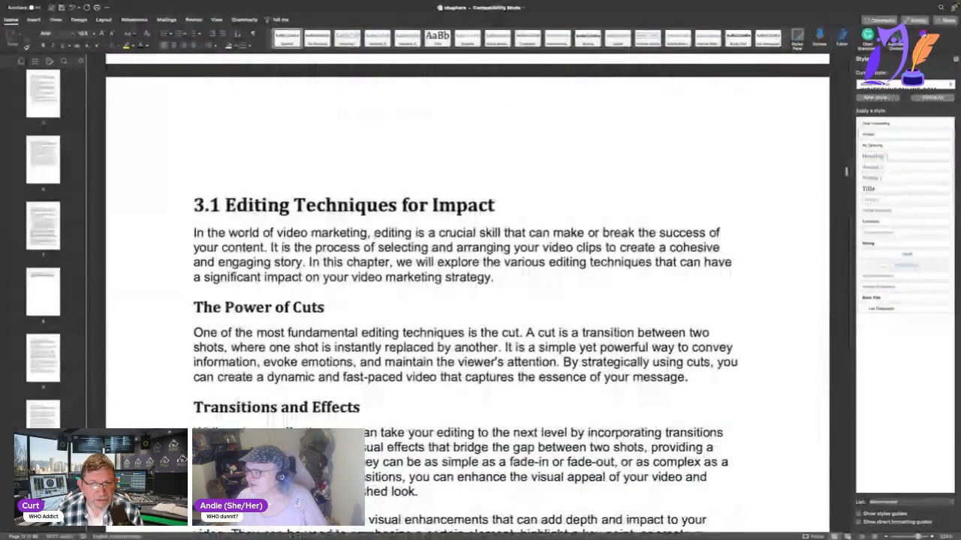
left_click_drag(374, 233, 178, 238)
key("Delete")
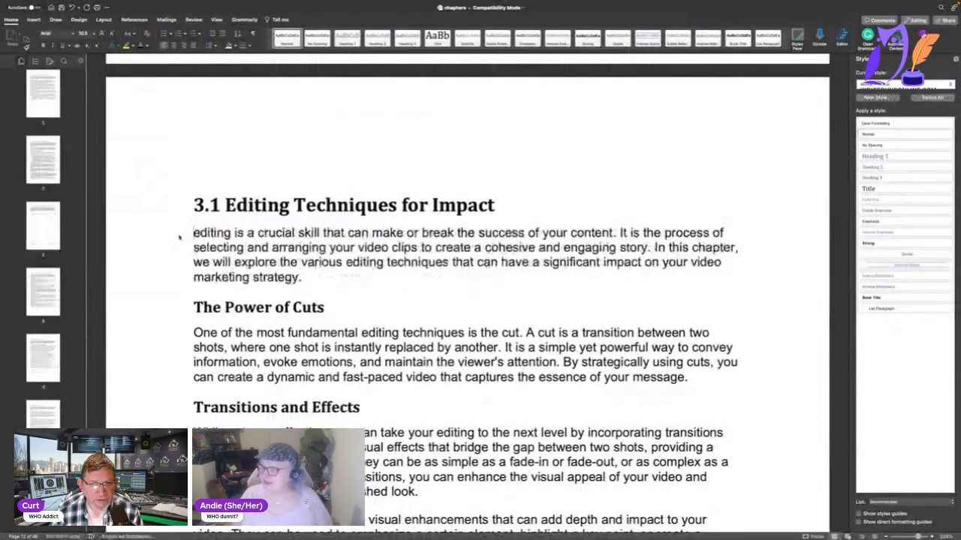
key("Delete")
type("E")
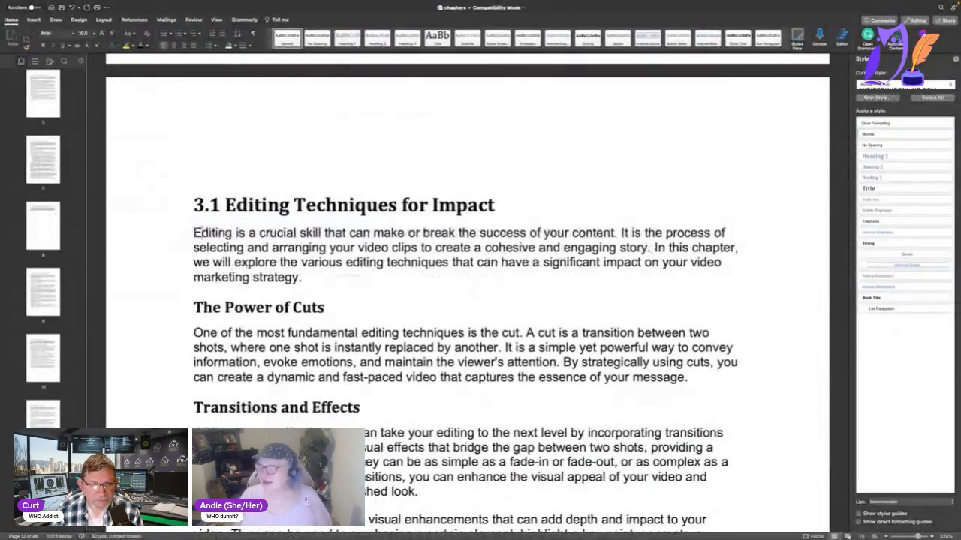
scroll(178, 235, "down", 3)
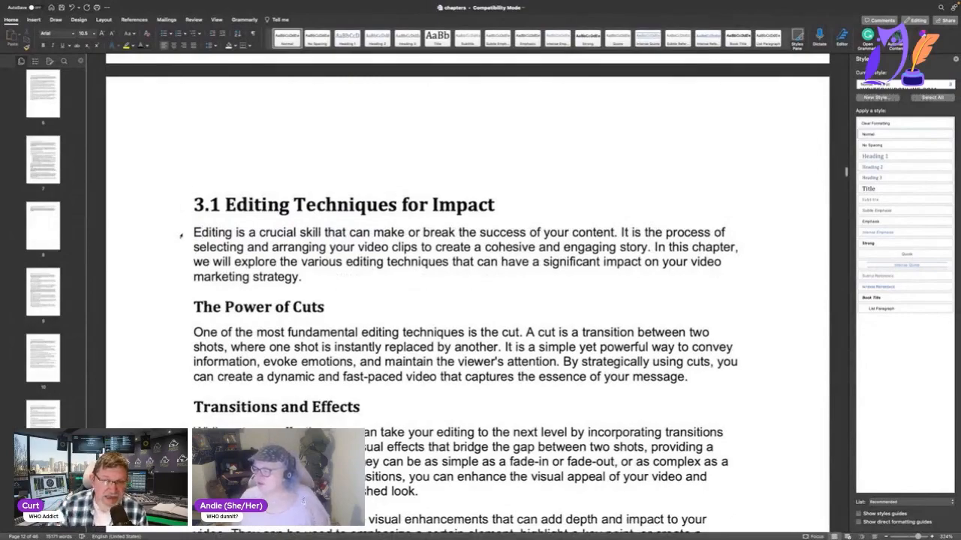
scroll(180, 238, "down", 2)
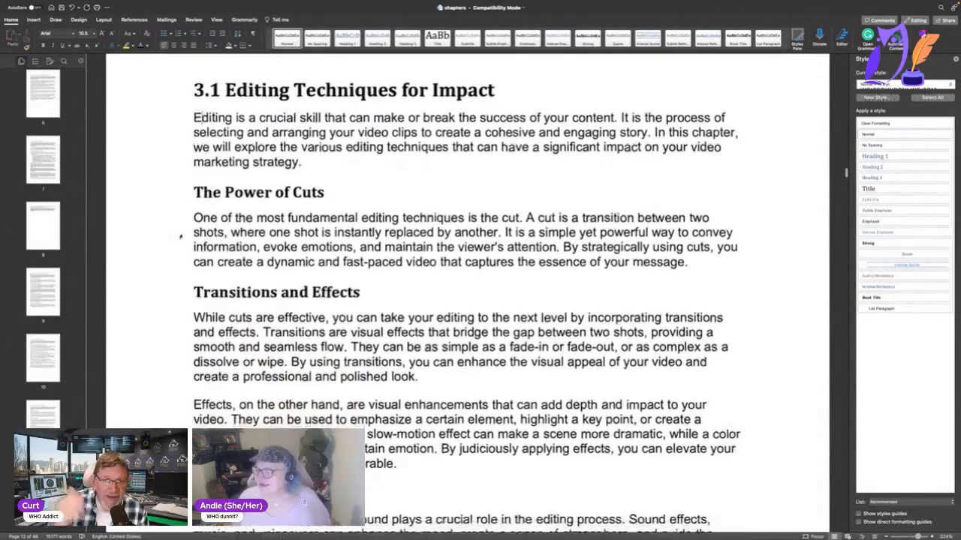
Remove "In the world of video marketing," from the opening of section 3.3 so that it starts with "Transitions".
scroll(180, 237, "down", 15)
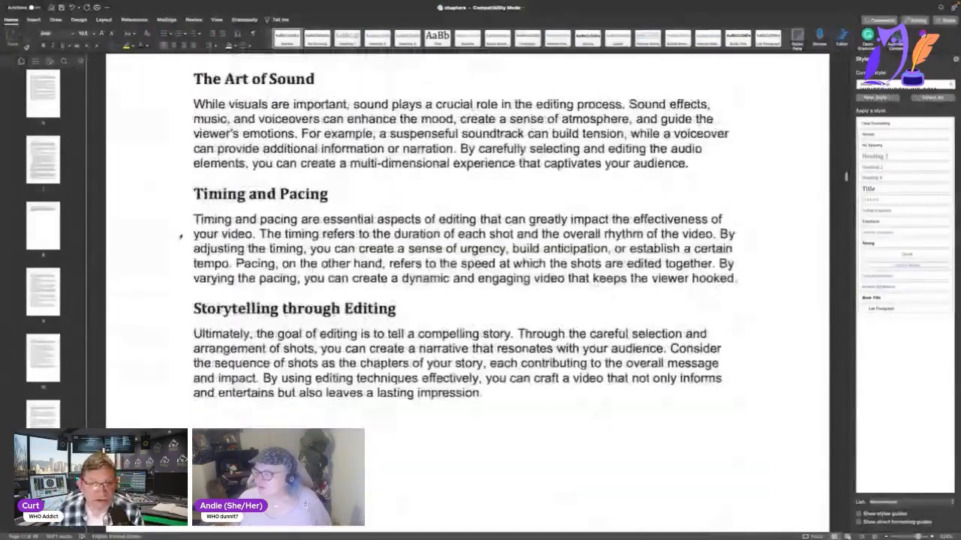
scroll(180, 237, "down", 15)
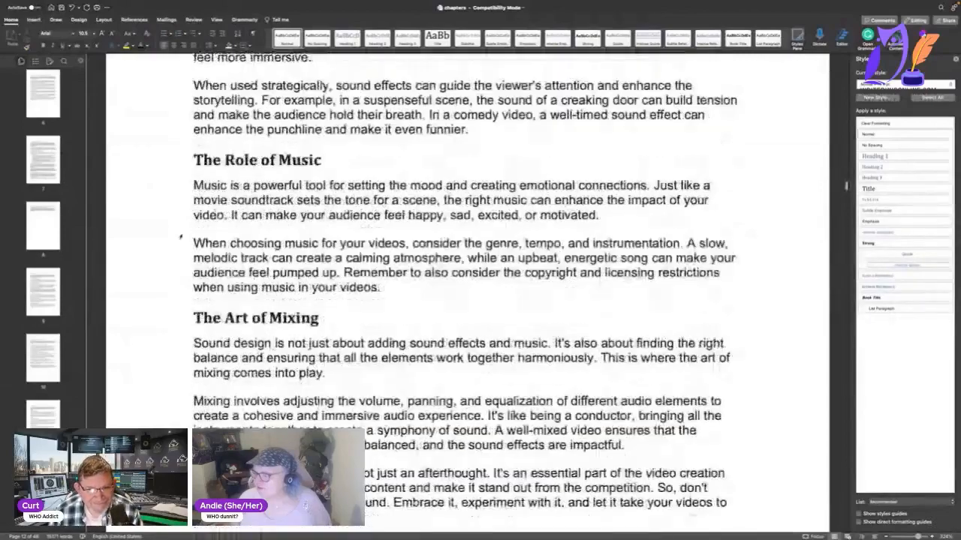
scroll(180, 237, "down", 2)
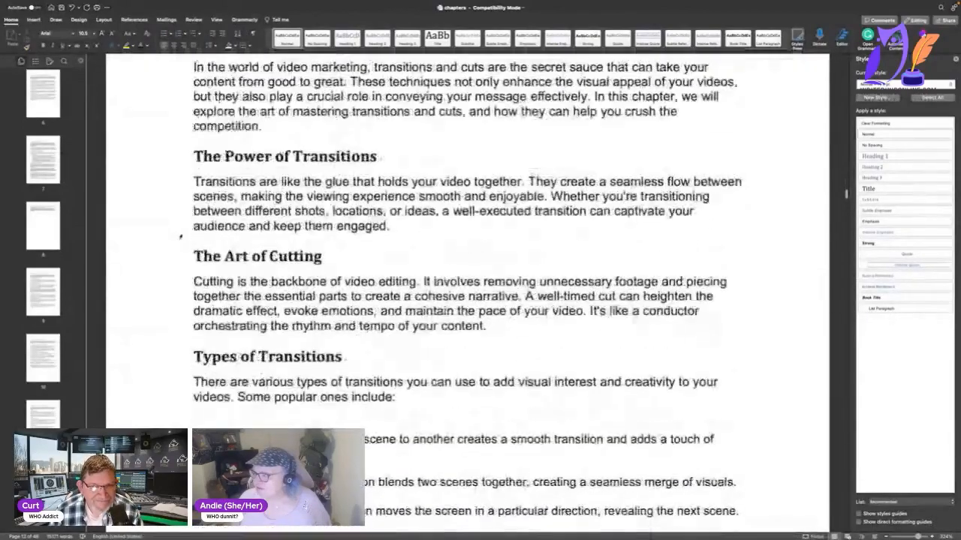
scroll(180, 237, "up", 2)
left_click_drag(370, 96, 150, 103)
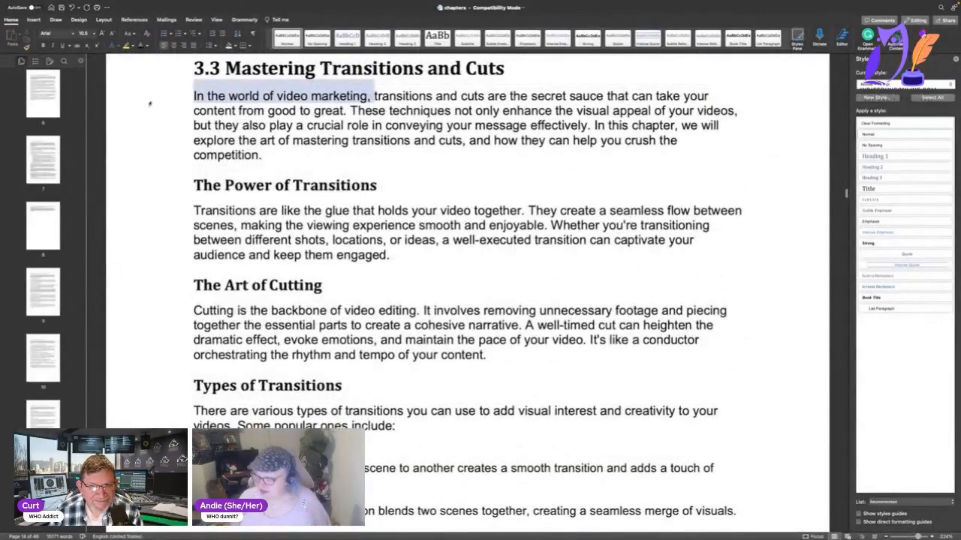
key("Delete")
key("Delete")
type("T")
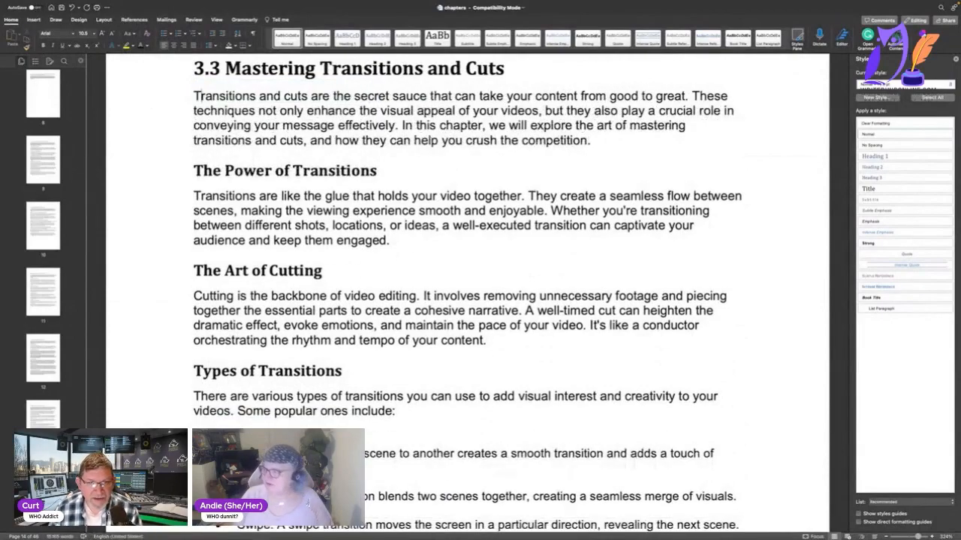
Replace "In today's digital age, video" at the start of Chapter 4: Optimizing Videos for SEO with "Video".
scroll(465, 300, "down", 15)
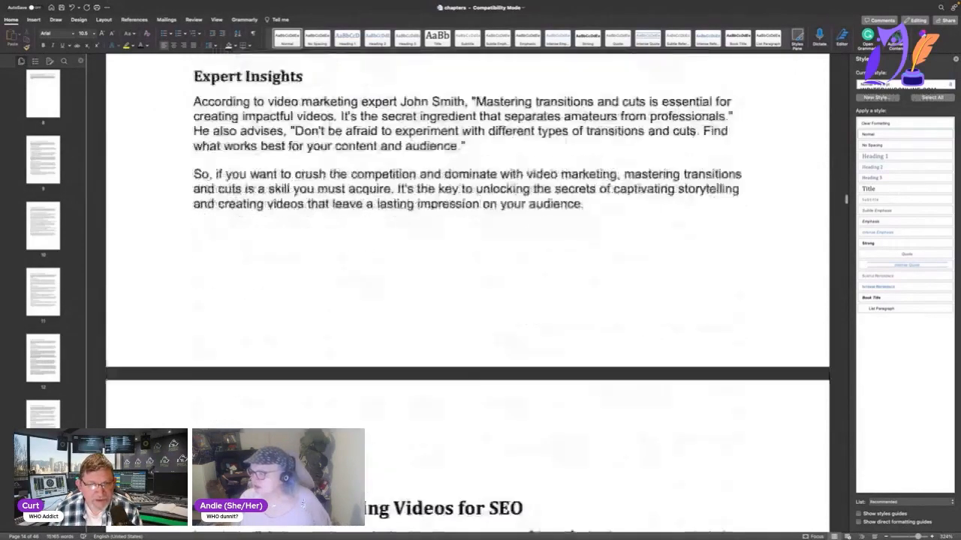
scroll(465, 300, "down", 2)
scroll(465, 300, "up", 10)
scroll(465, 300, "down", 10)
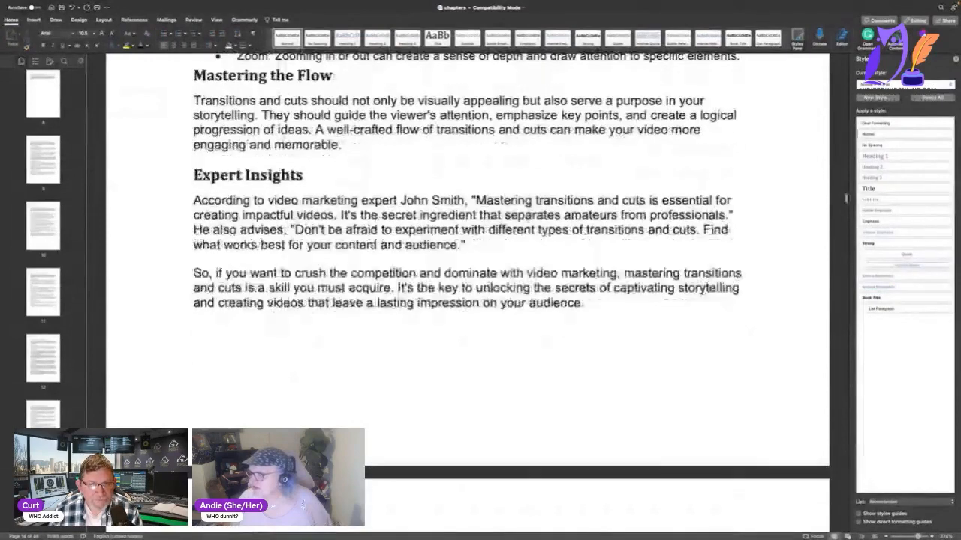
scroll(465, 300, "down", 4)
scroll(465, 300, "up", 3)
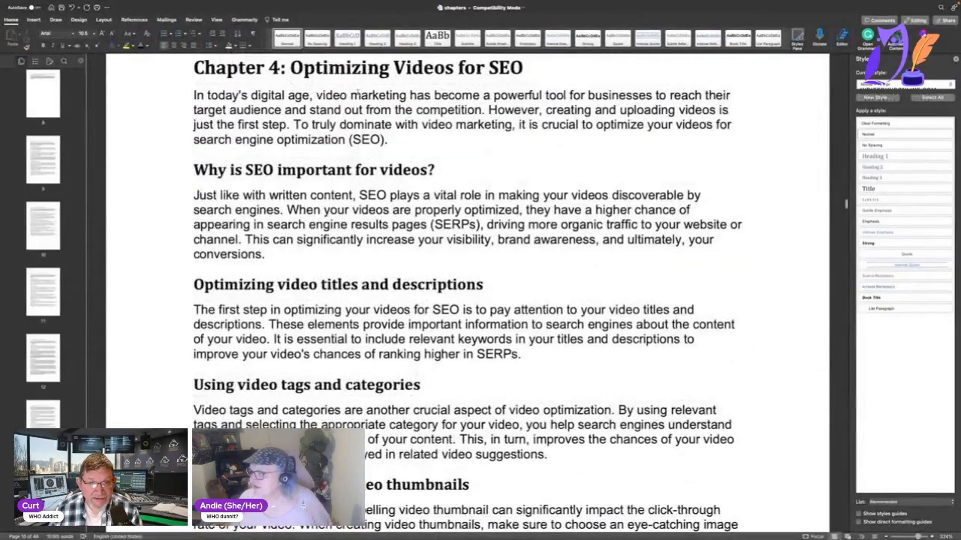
left_click_drag(322, 96, 289, 97)
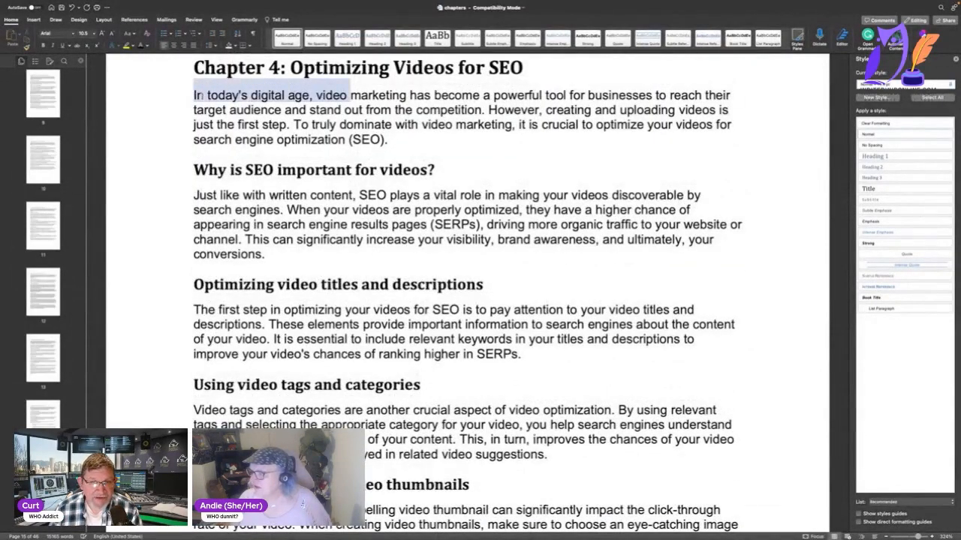
type("Video")
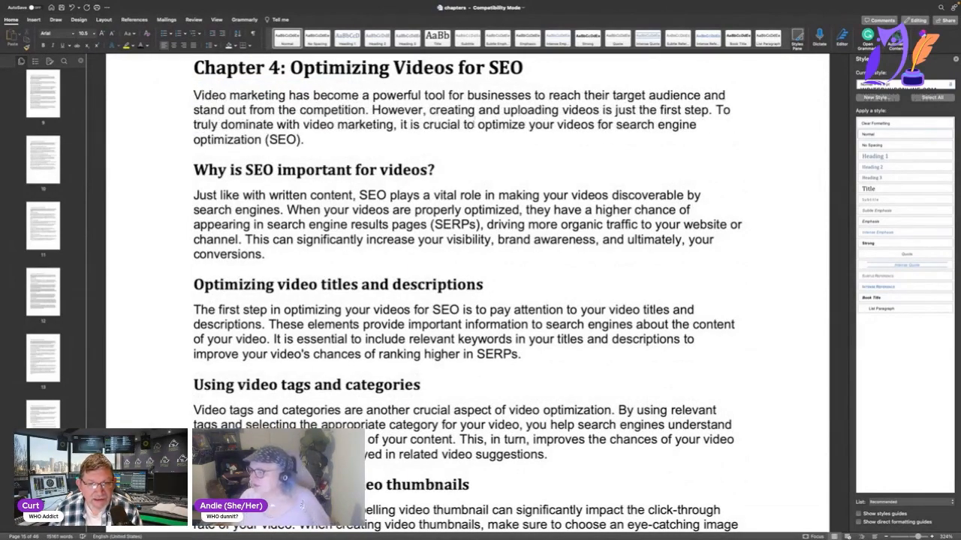
Delete the "Conclusion" heading above the last paragraph of section 4.1 Keywords and Titles that Rank.
scroll(465, 301, "down", 15)
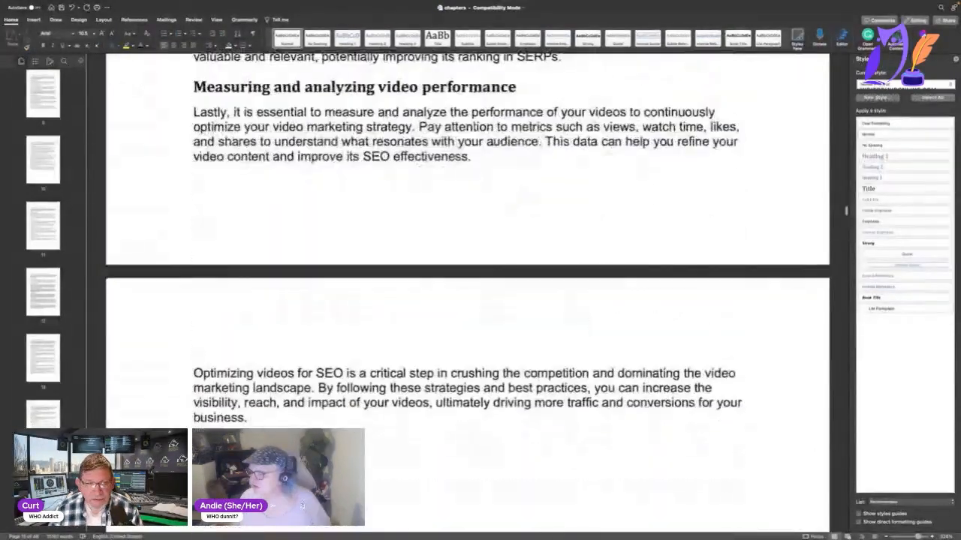
scroll(330, 166, "down", 1)
scroll(492, 220, "down", 8)
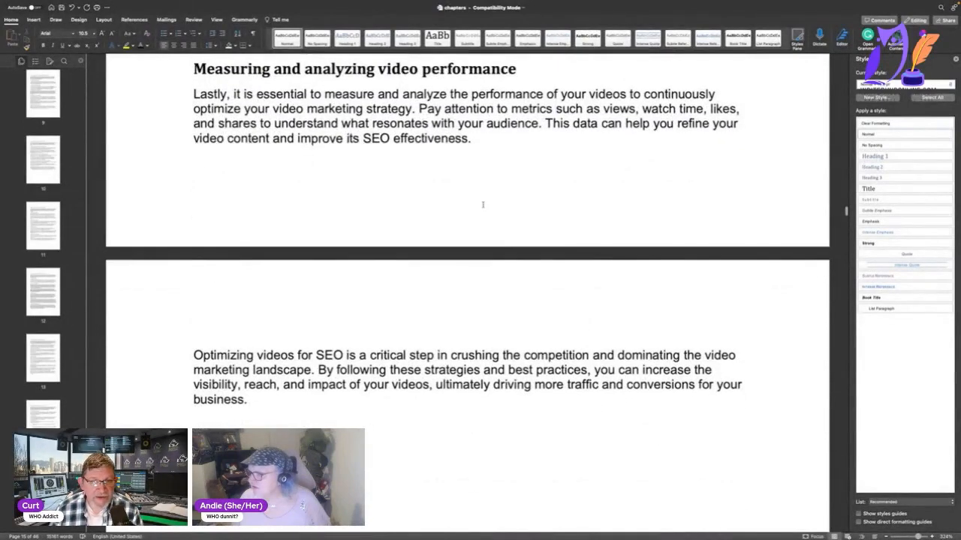
scroll(465, 180, "down", 10)
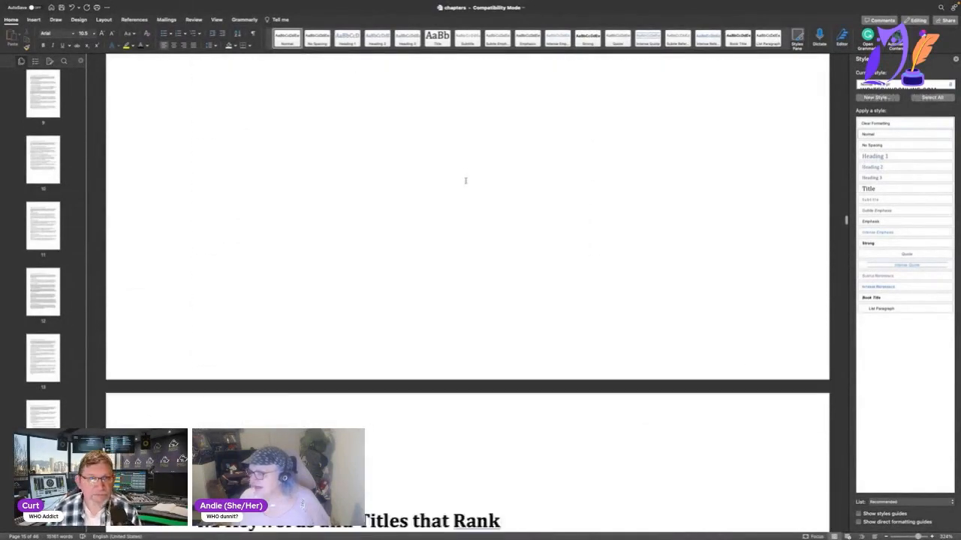
scroll(389, 124, "down", 4)
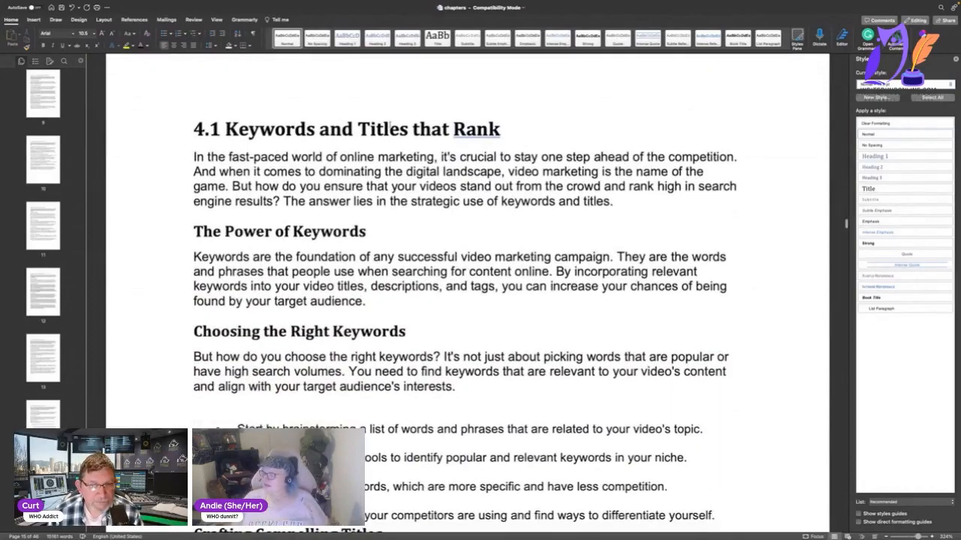
scroll(397, 164, "down", 10)
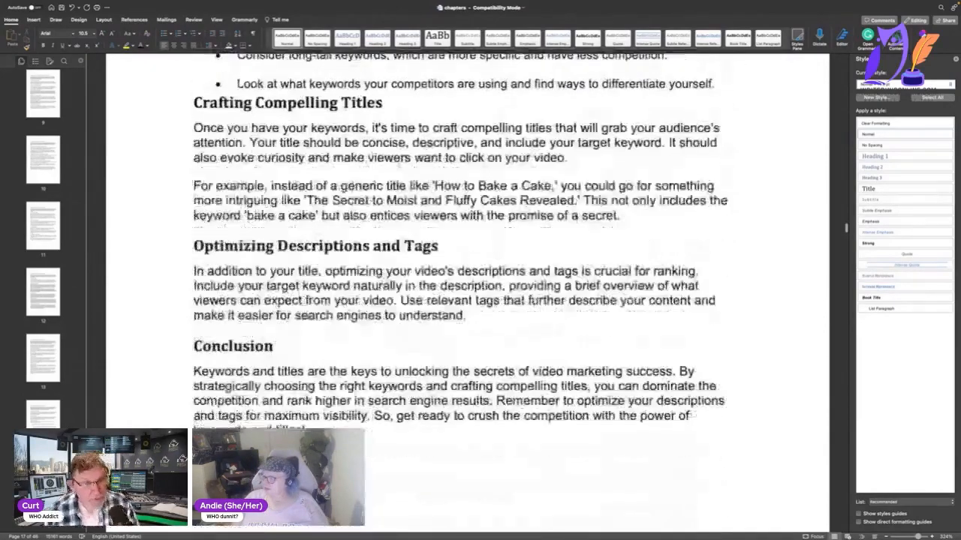
scroll(398, 163, "down", 3)
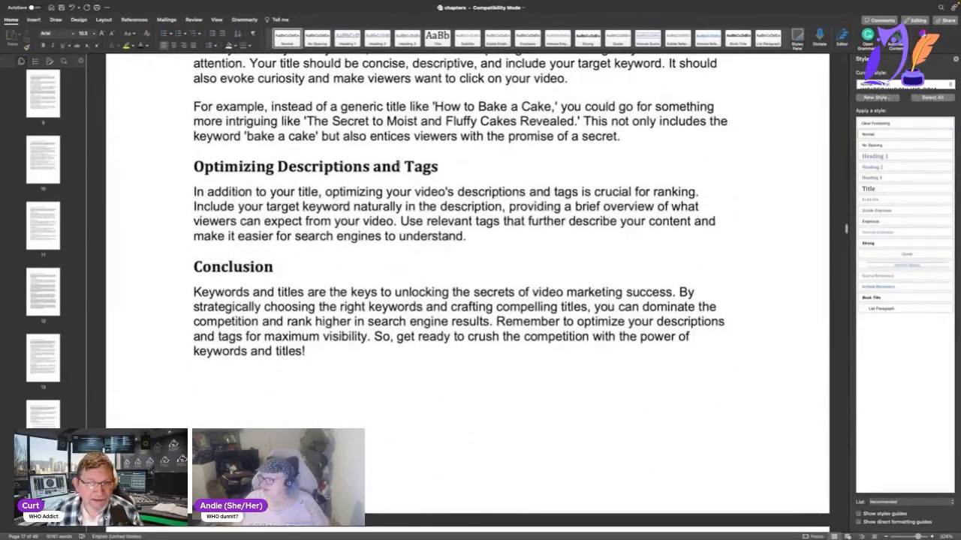
left_click_drag(285, 273, 182, 270)
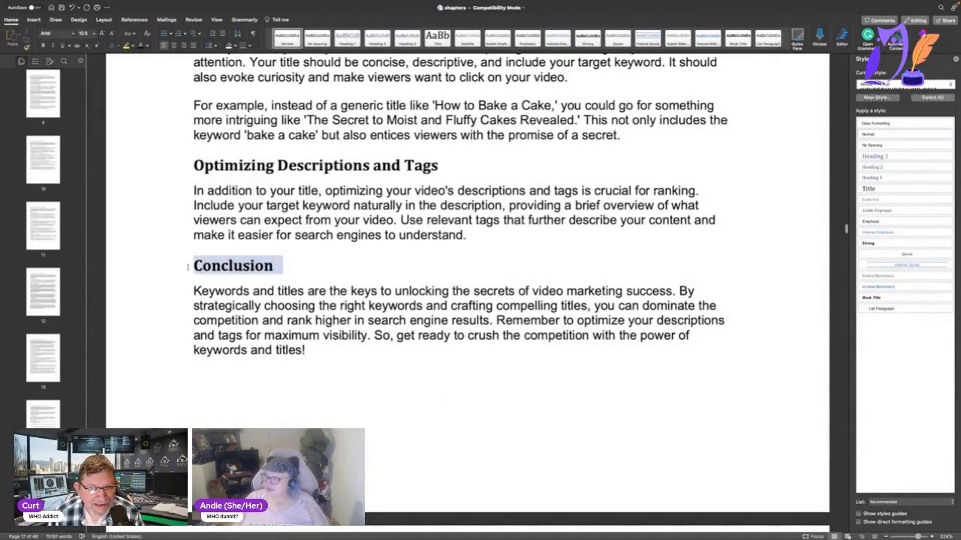
key("BackSpace")
Remove "In the world of video marketing," from the opening of Chapter 5: Video Distribution Strategies so that it starts with "Creating".
scroll(180, 270, "down", 10)
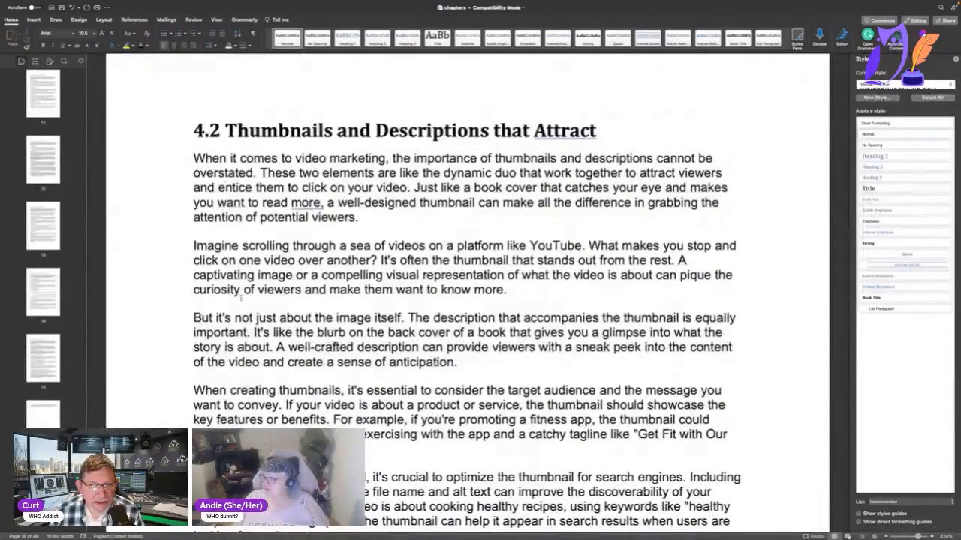
scroll(241, 298, "down", 10)
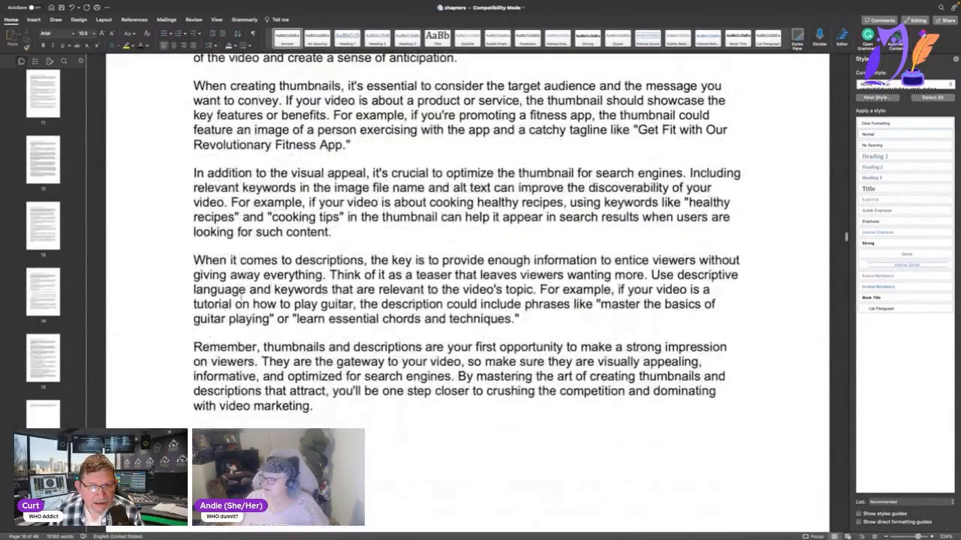
scroll(241, 298, "down", 10)
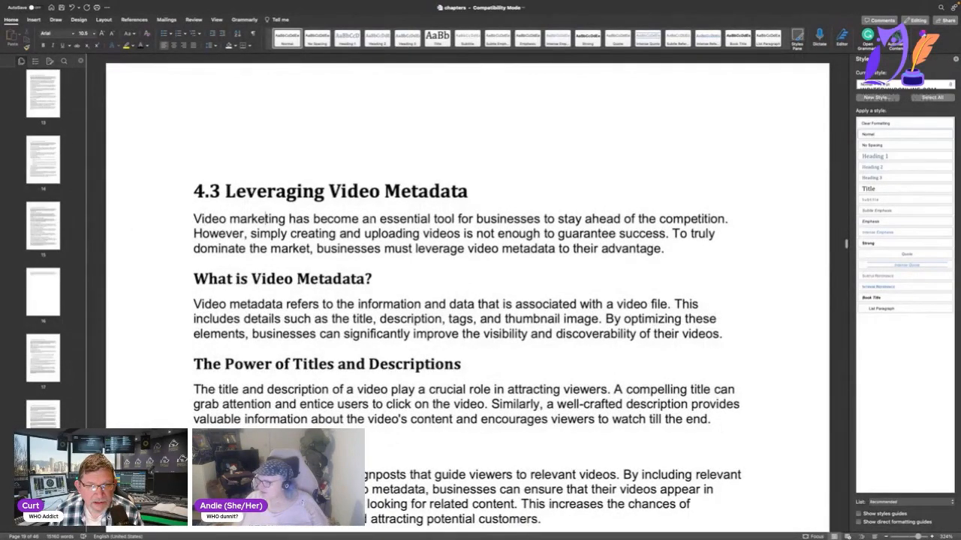
scroll(264, 219, "down", 12)
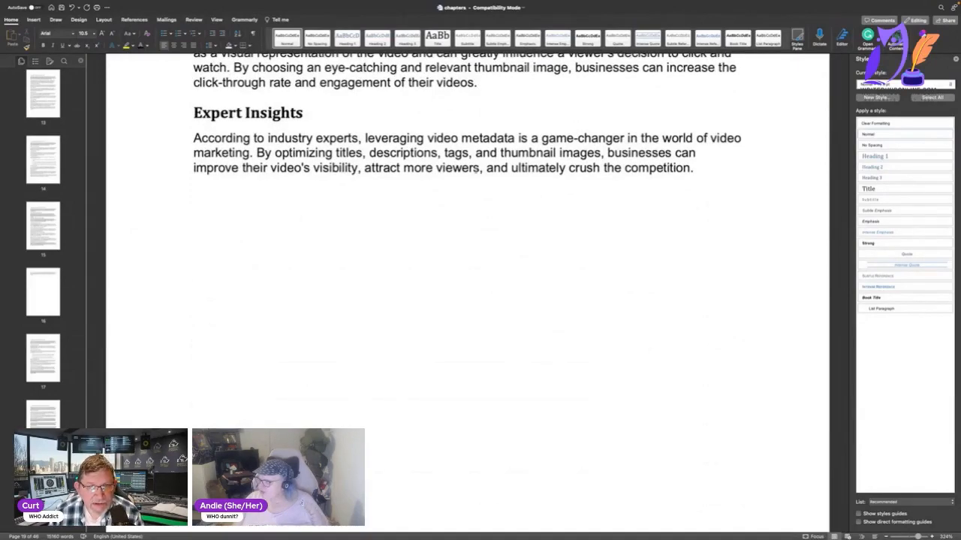
scroll(424, 170, "down", 10)
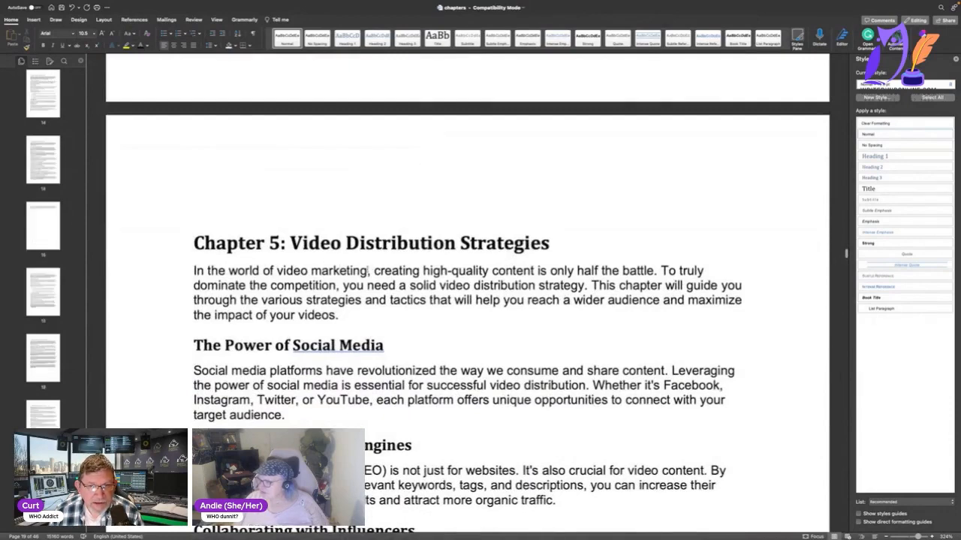
key("BackSpace")
type("C")
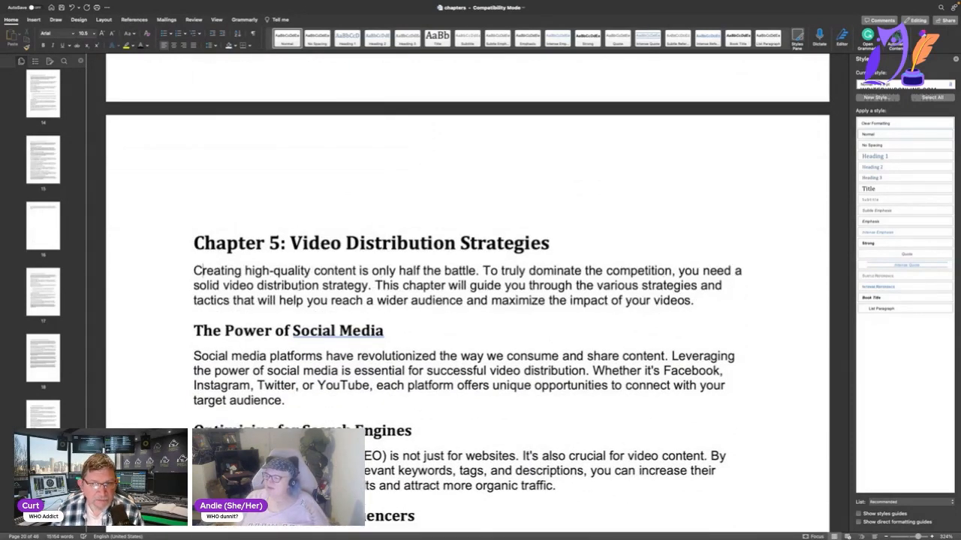
Remove "In today's digital age," from the opening of section 5.2 so that it starts with "Maximizing".
scroll(300, 200, "up", 5)
scroll(300, 199, "down", 10)
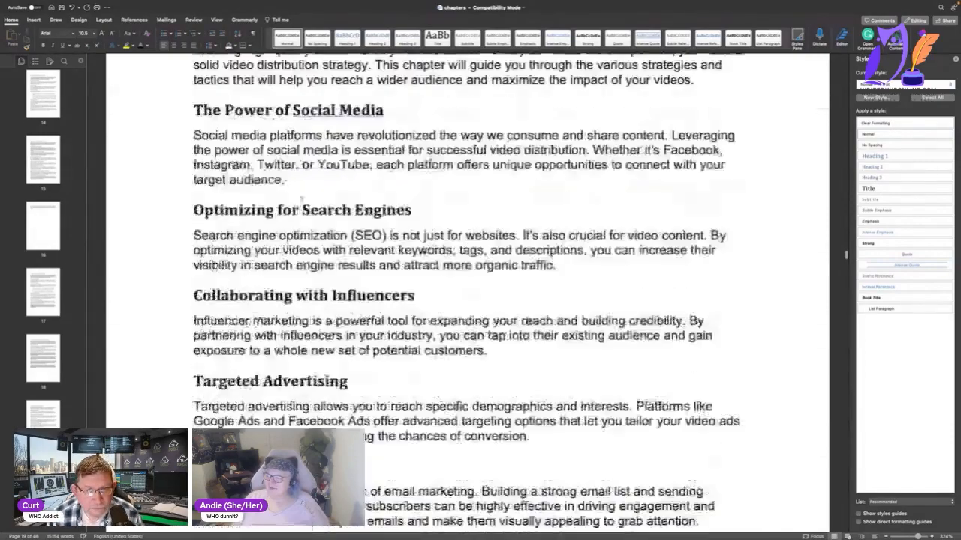
scroll(302, 200, "up", 1)
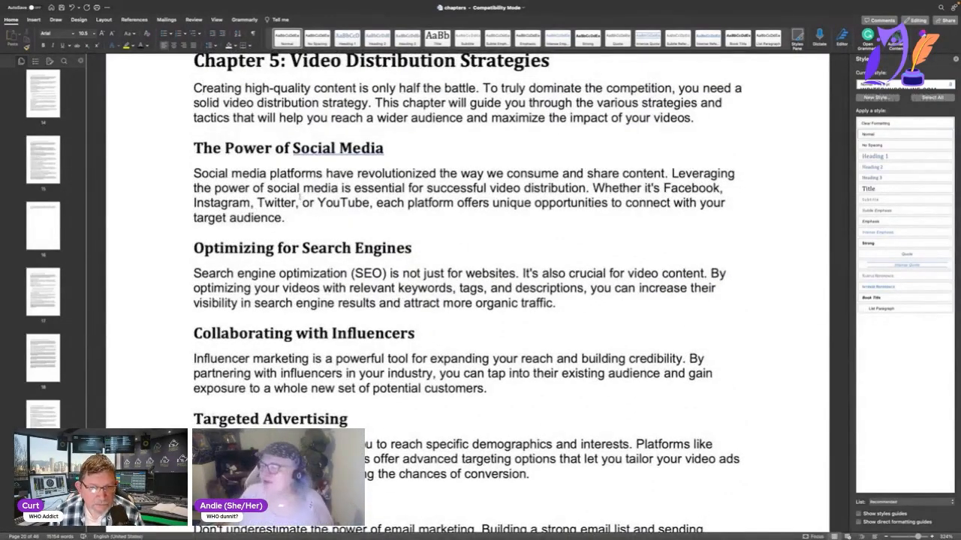
scroll(302, 172, "up", 2)
scroll(302, 171, "down", 15)
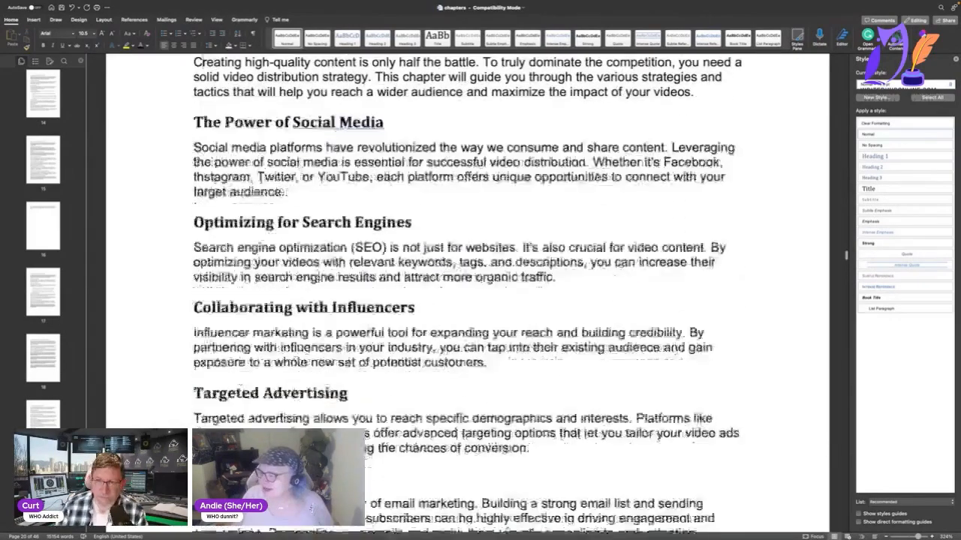
scroll(303, 171, "down", 15)
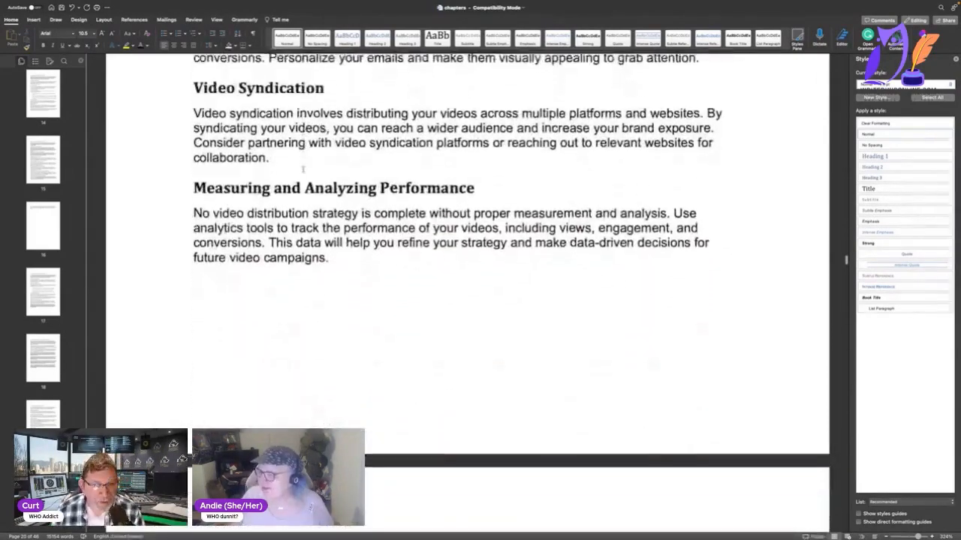
scroll(302, 171, "down", 15)
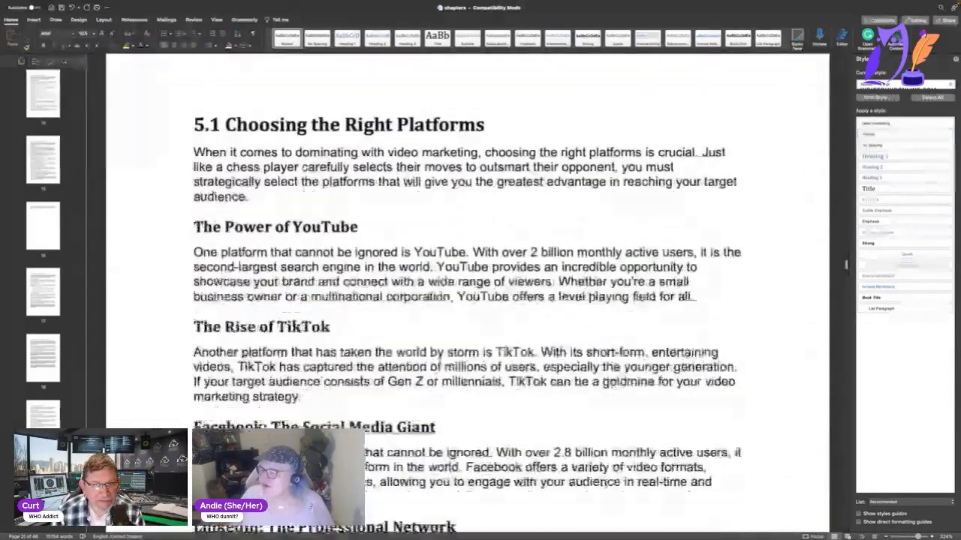
scroll(303, 171, "down", 10)
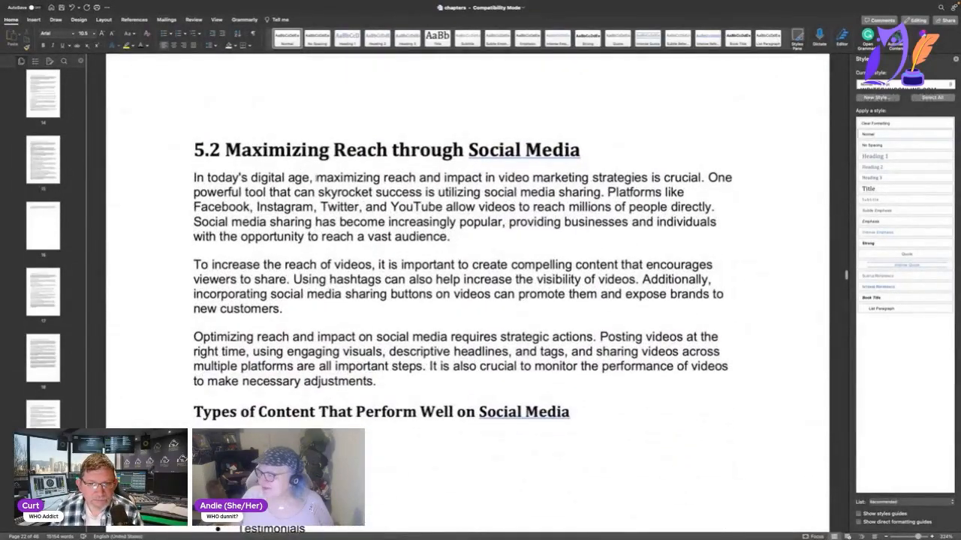
left_click_drag(316, 177, 189, 173)
key("Delete")
key("Delete")
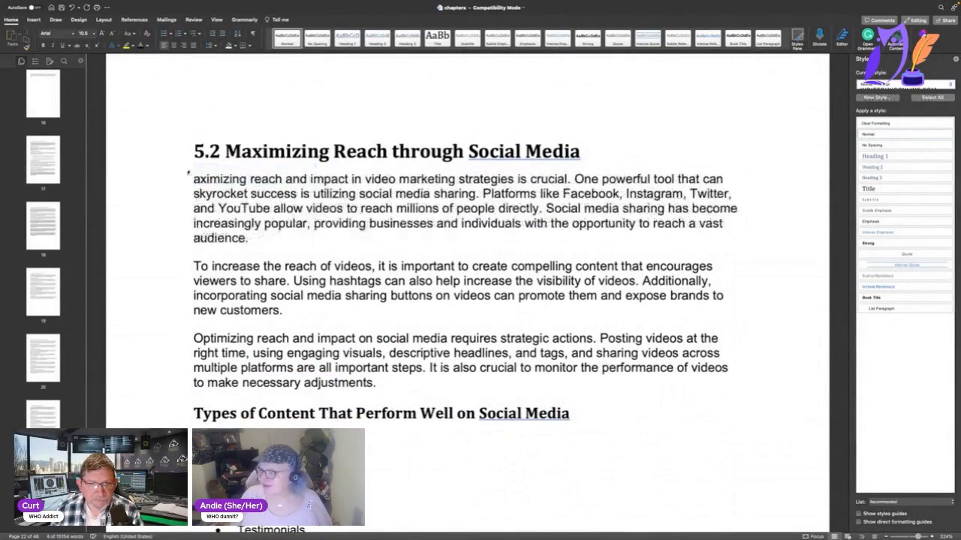
type("M")
Remove "In today's digital age," from the opening paragraph of section 5.3 Partnering with Influencers.
scroll(331, 255, "down", 20)
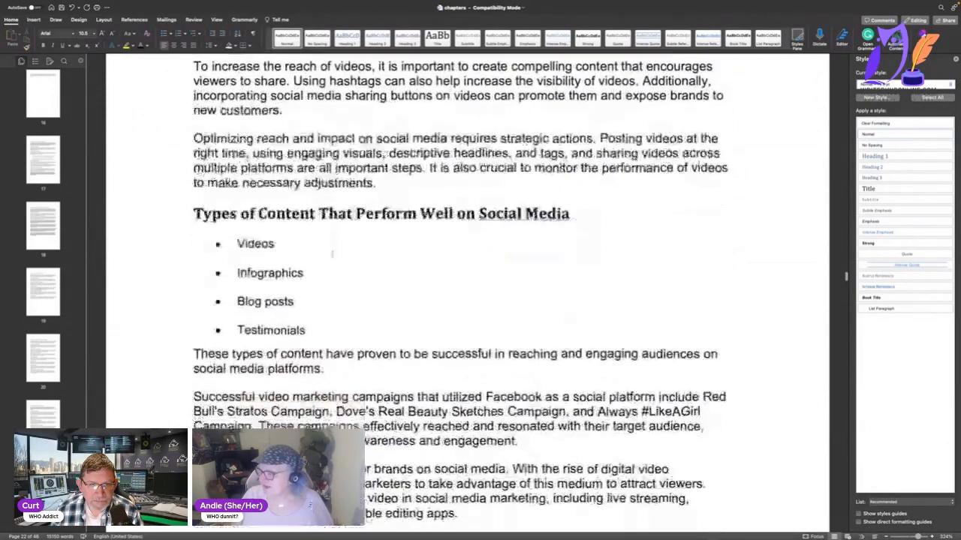
scroll(332, 255, "down", 8)
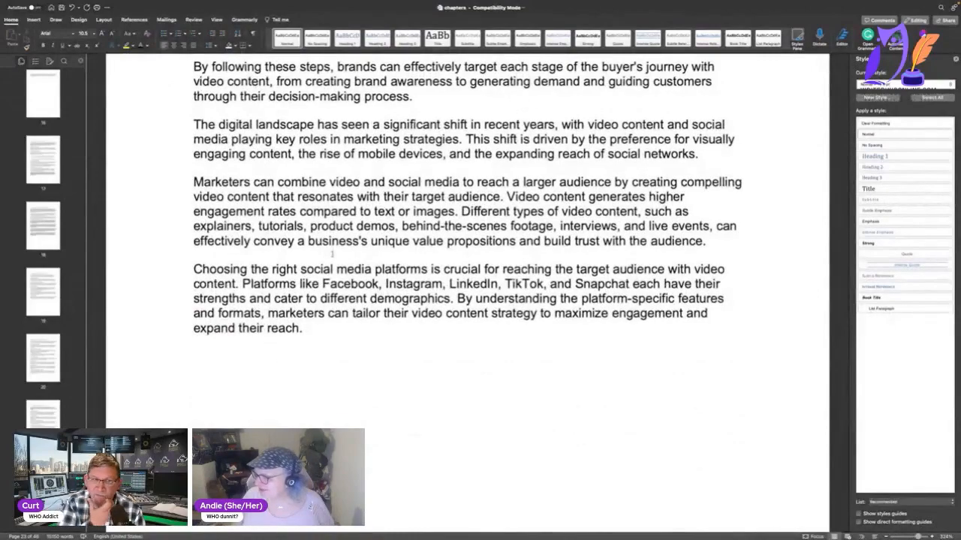
scroll(526, 352, "down", 15)
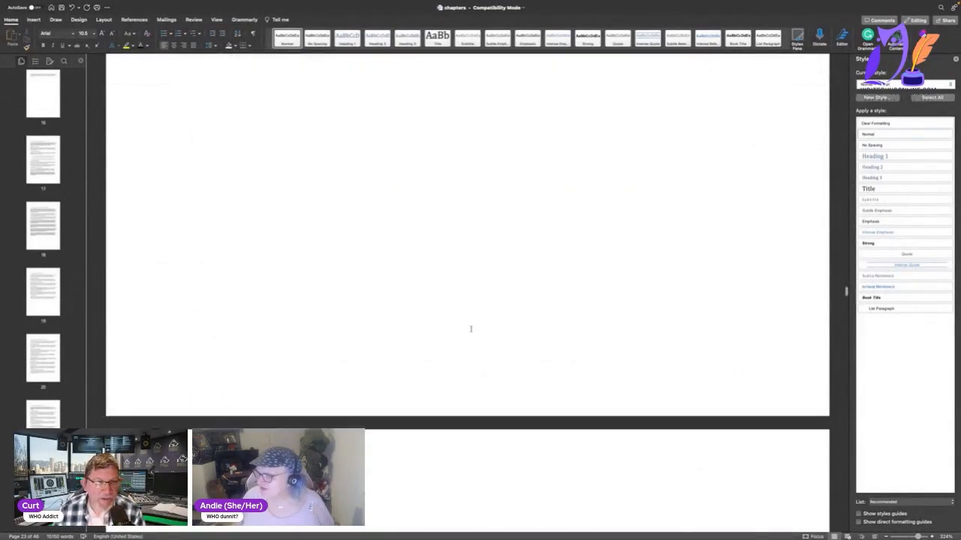
scroll(470, 330, "down", 2)
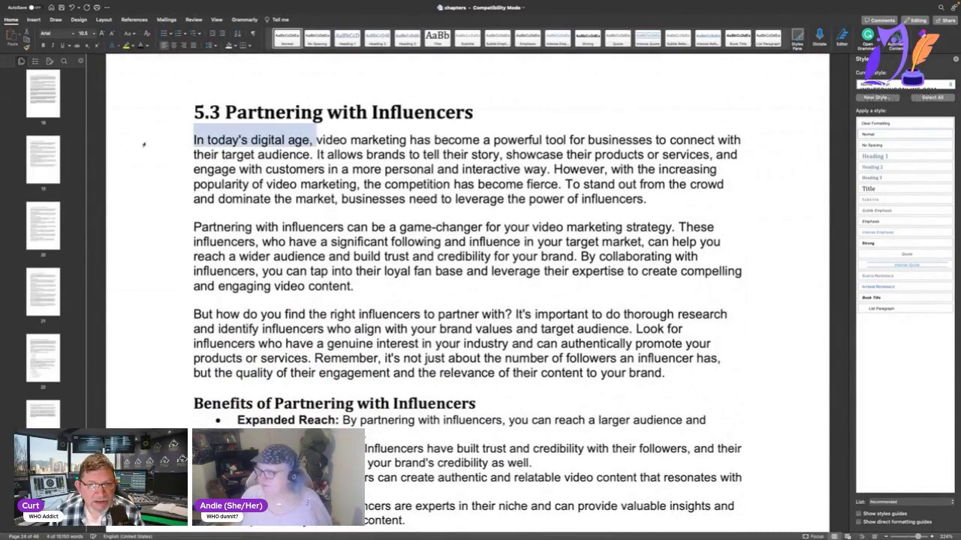
key("BackSpace")
scroll(143, 144, "down", 15)
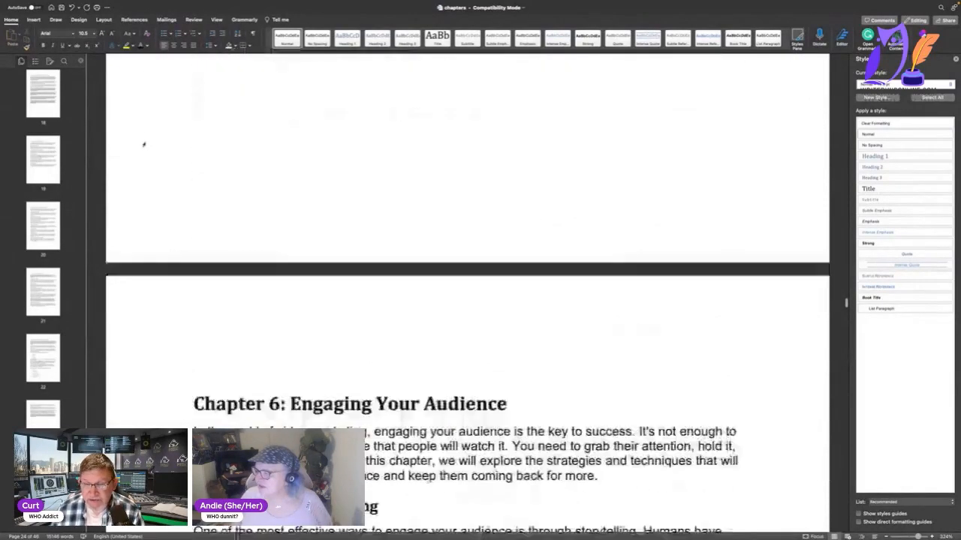
Review Chapter 6: Engaging Your Audience and the chapter on community through video for repetitive openings and conclusions.
scroll(143, 144, "down", 10)
scroll(143, 144, "up", 4)
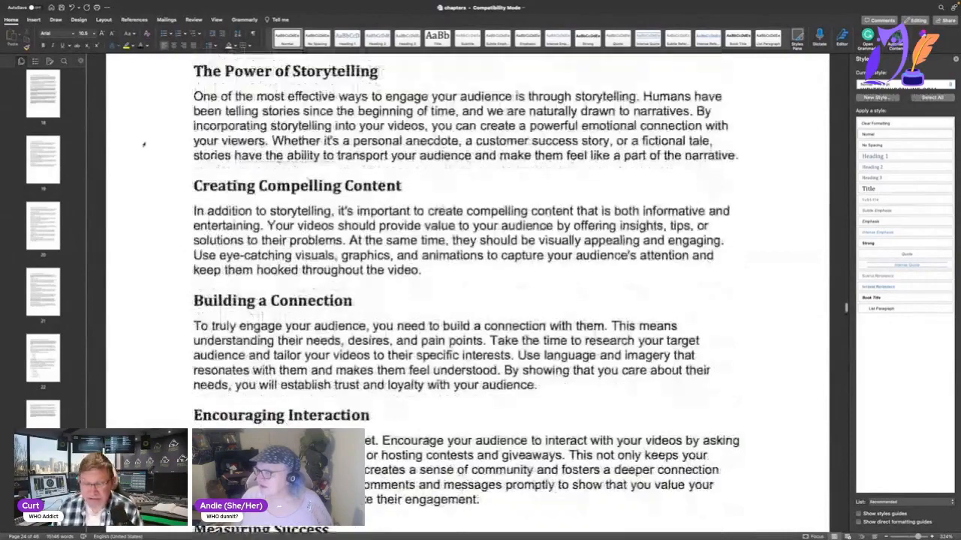
scroll(143, 144, "down", 10)
scroll(143, 144, "up", 4)
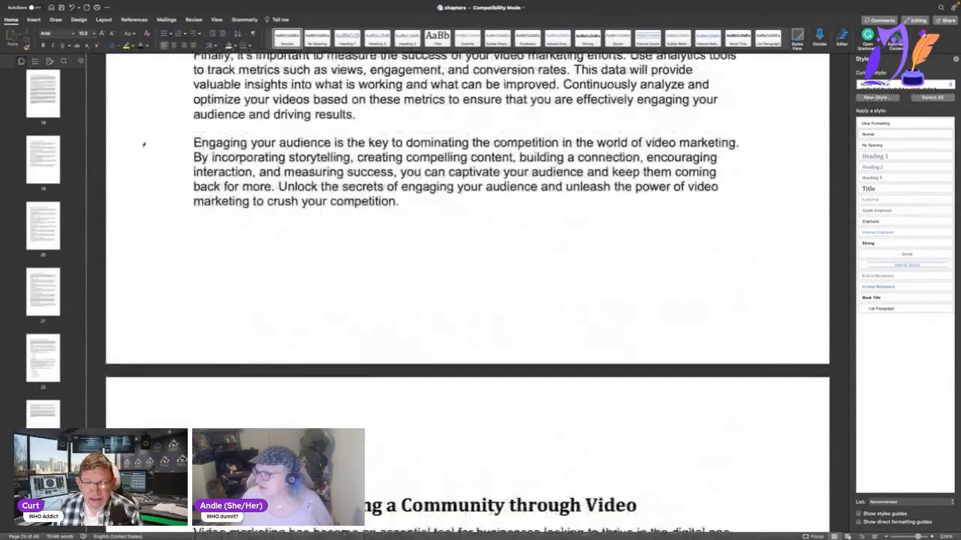
scroll(144, 144, "down", 10)
scroll(144, 144, "up", 3)
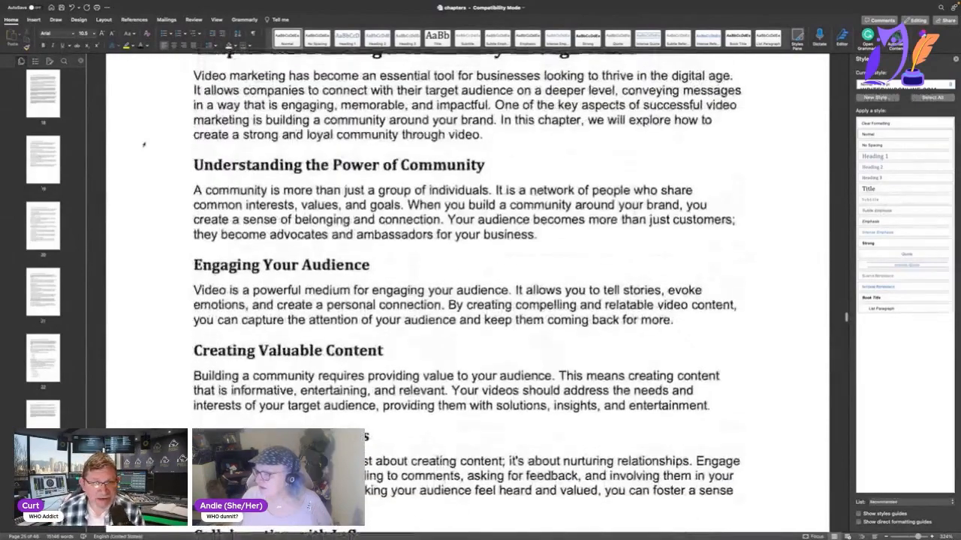
scroll(144, 144, "down", 10)
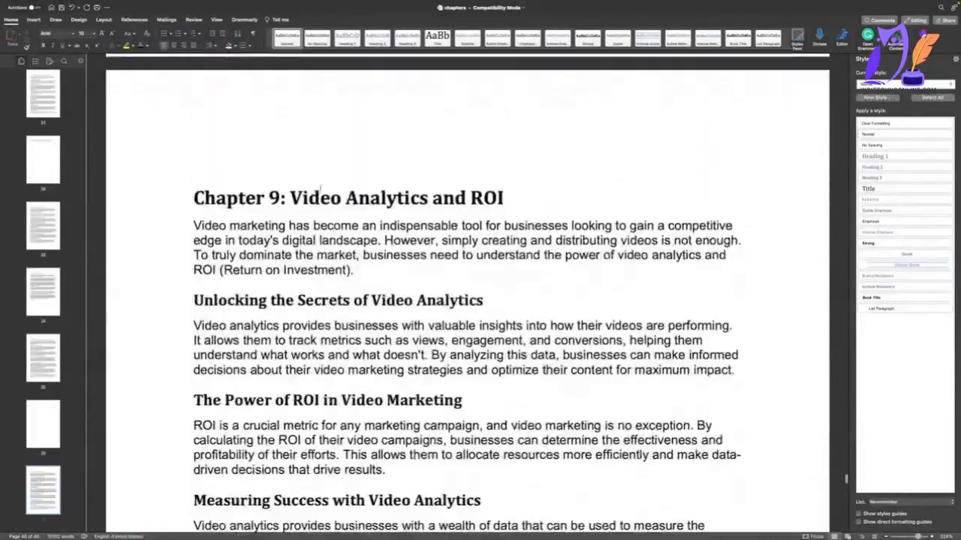
Delete the "Conclusion" heading and its paragraph at the end of Chapter 9: Video Analytics and ROI.
scroll(322, 187, "down", 2)
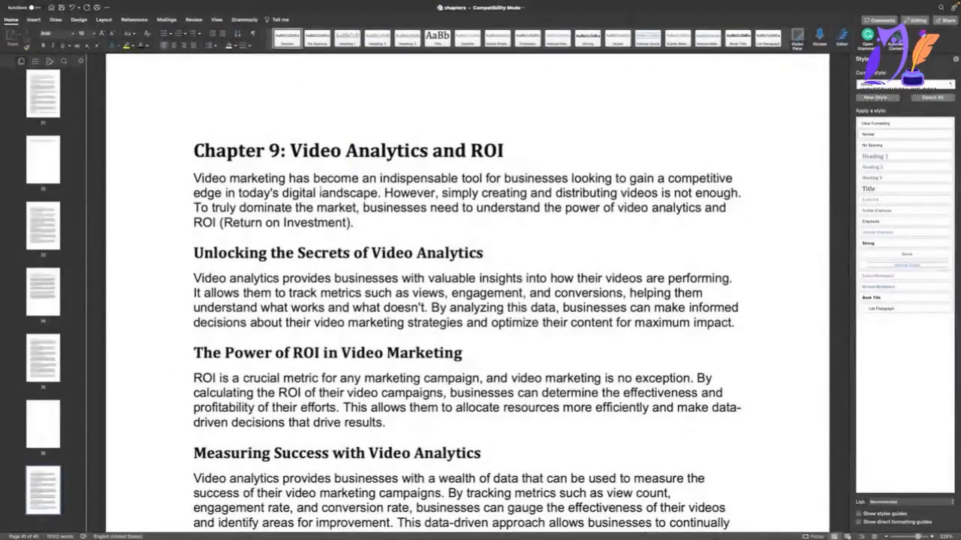
scroll(320, 189, "down", 15)
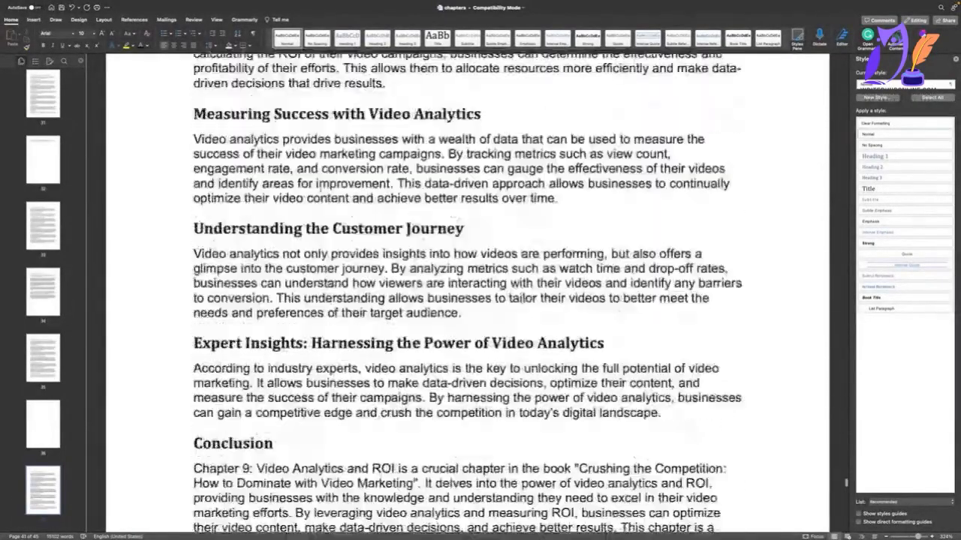
scroll(321, 189, "up", 4)
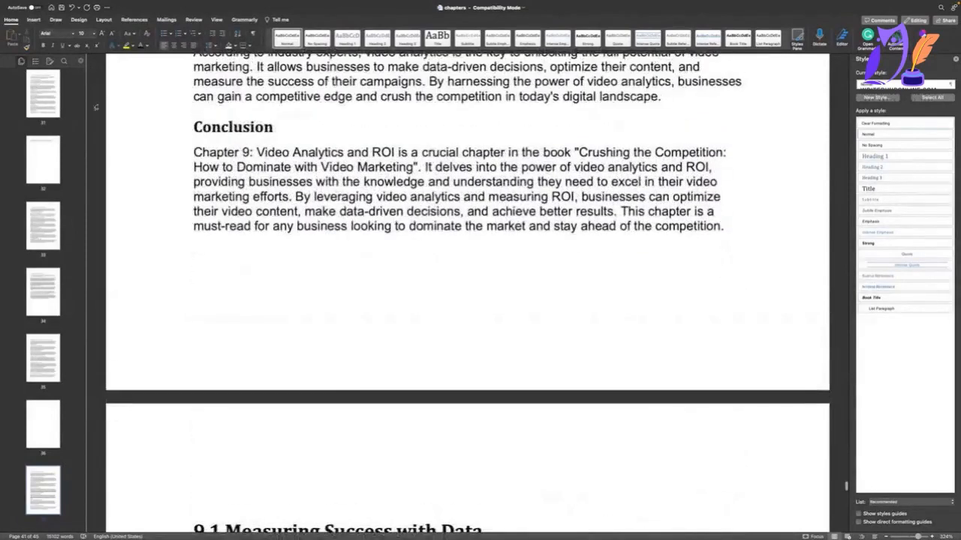
scroll(220, 132, "down", 1)
left_click(189, 120)
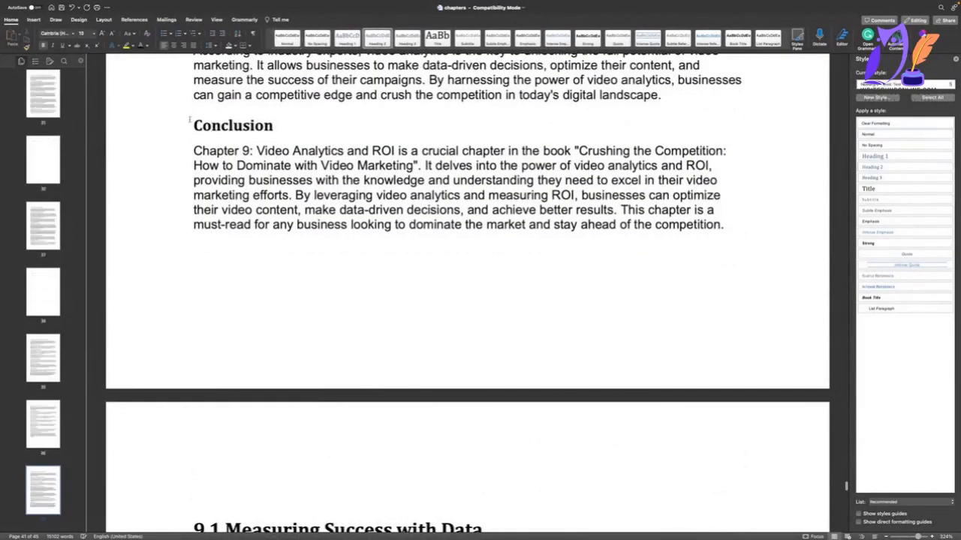
left_click_drag(193, 125, 638, 255)
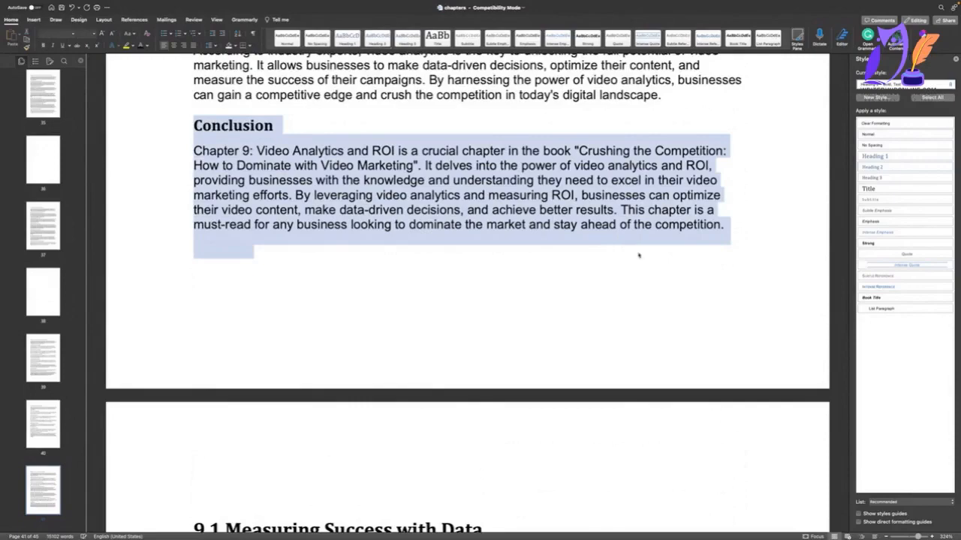
key("Delete")
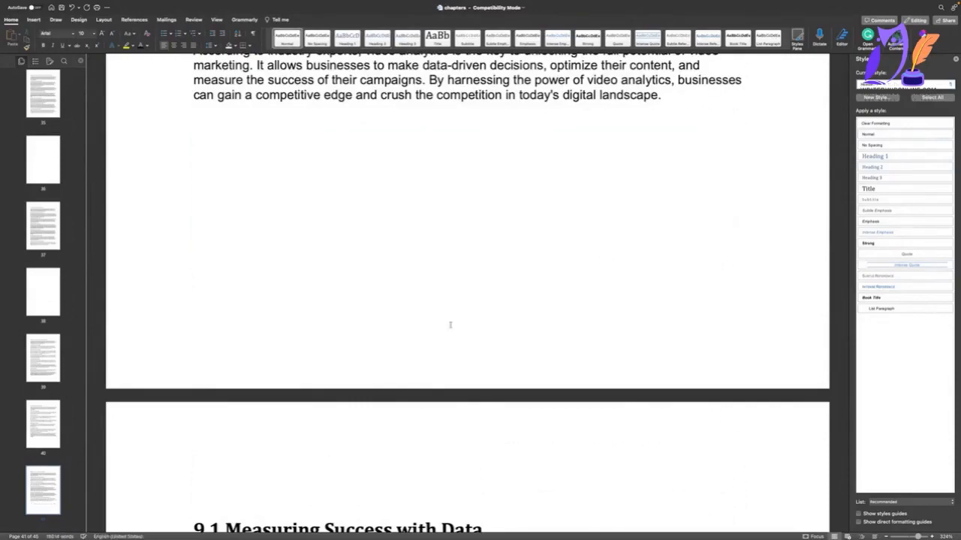
Review sections 9.1 and 9.2 and the rest of the manuscript to its last page for repetitive wording.
scroll(391, 364, "down", 5)
scroll(391, 364, "down", 5)
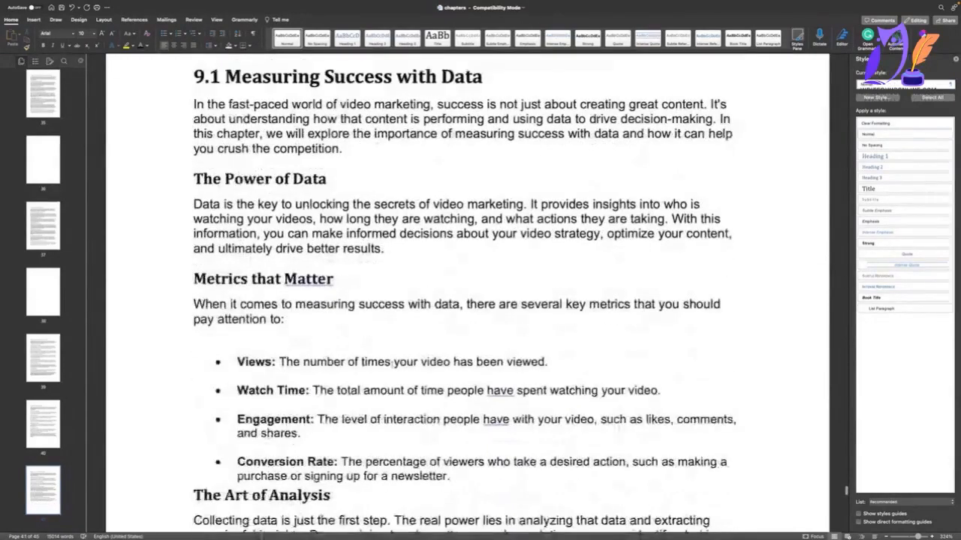
scroll(392, 363, "down", 4)
scroll(391, 363, "down", 3)
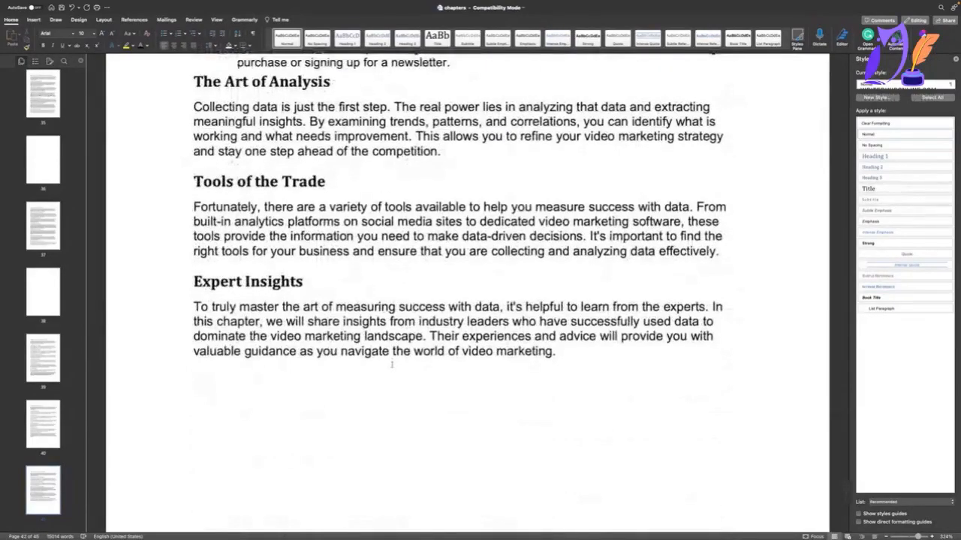
scroll(392, 363, "down", 5)
scroll(391, 364, "down", 5)
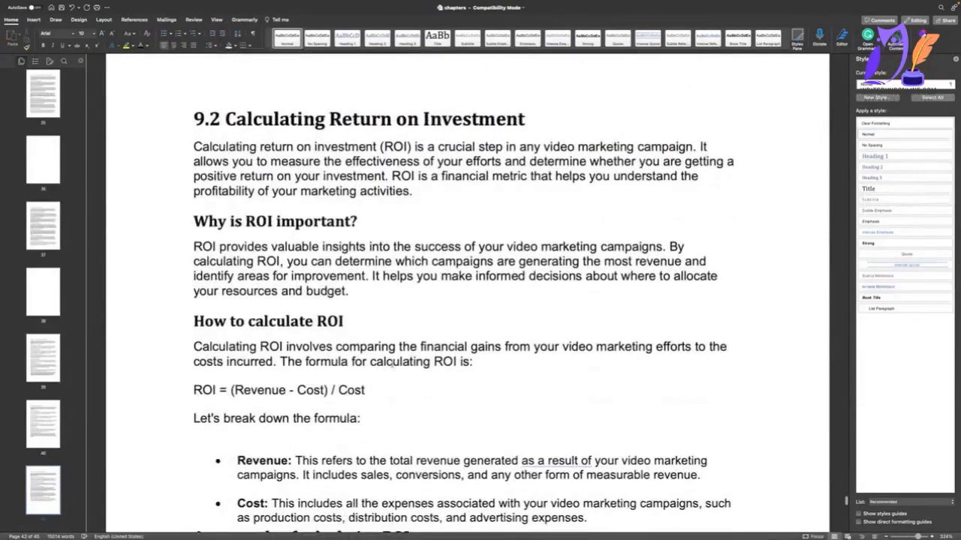
scroll(391, 364, "down", 8)
scroll(391, 364, "up", 2)
scroll(391, 364, "down", 8)
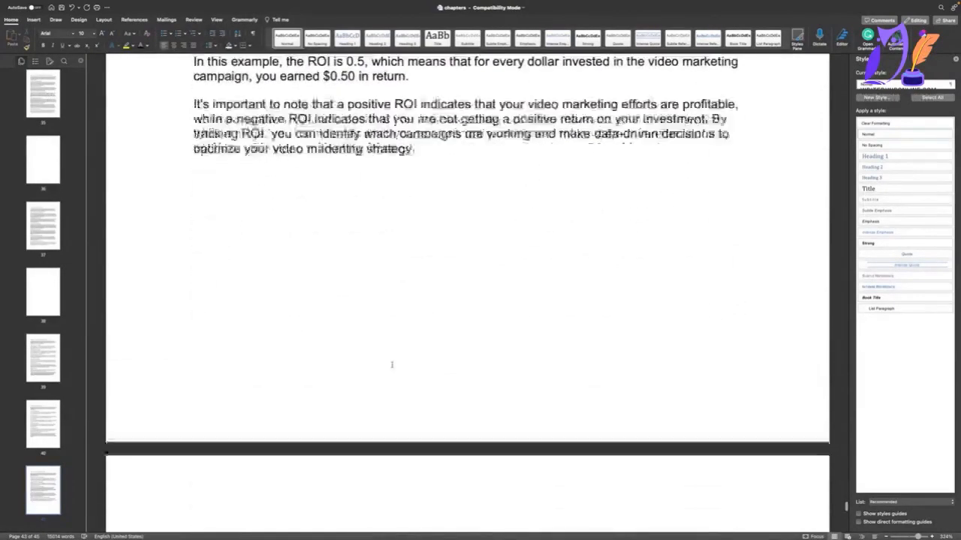
scroll(392, 364, "down", 2)
scroll(392, 364, "down", 8)
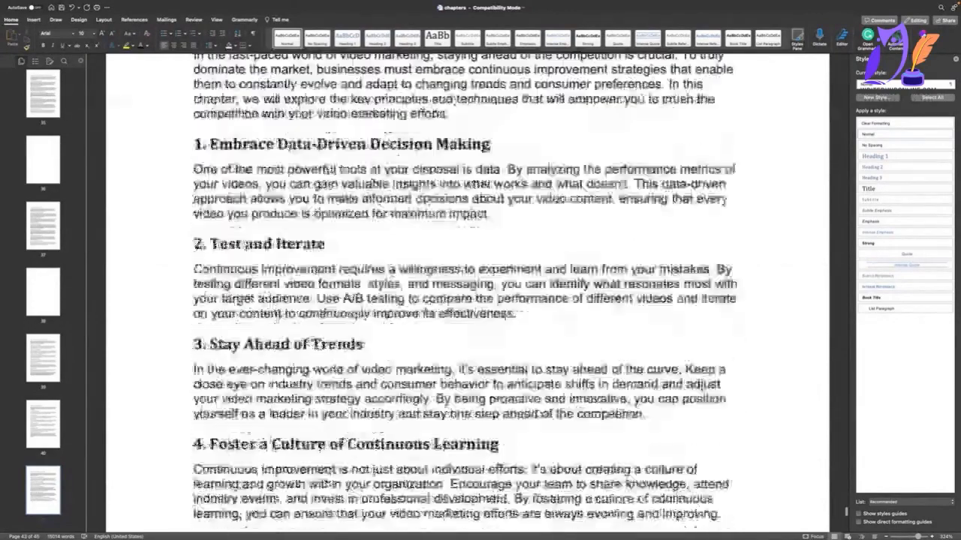
scroll(391, 364, "down", 10)
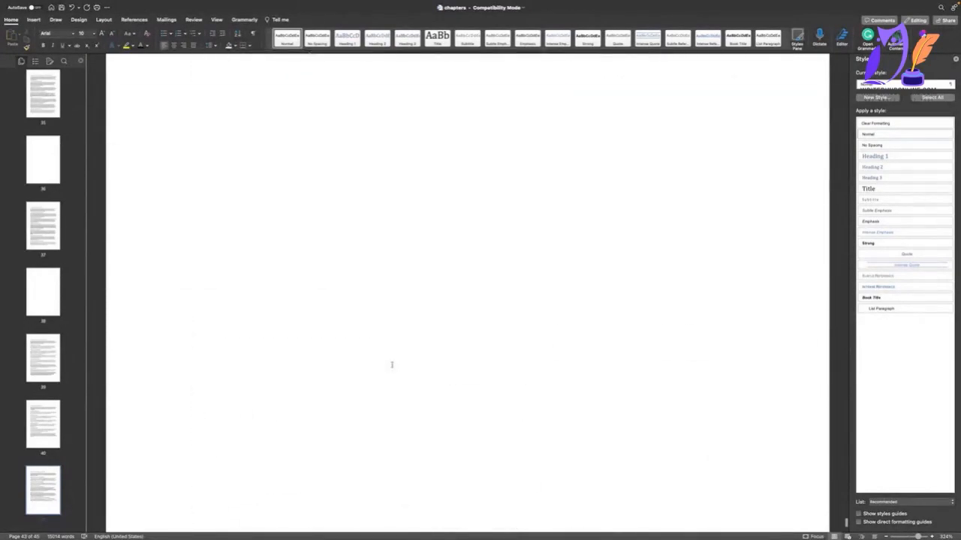
Save the edited chapters document under its existing name.
left_click(251, 340)
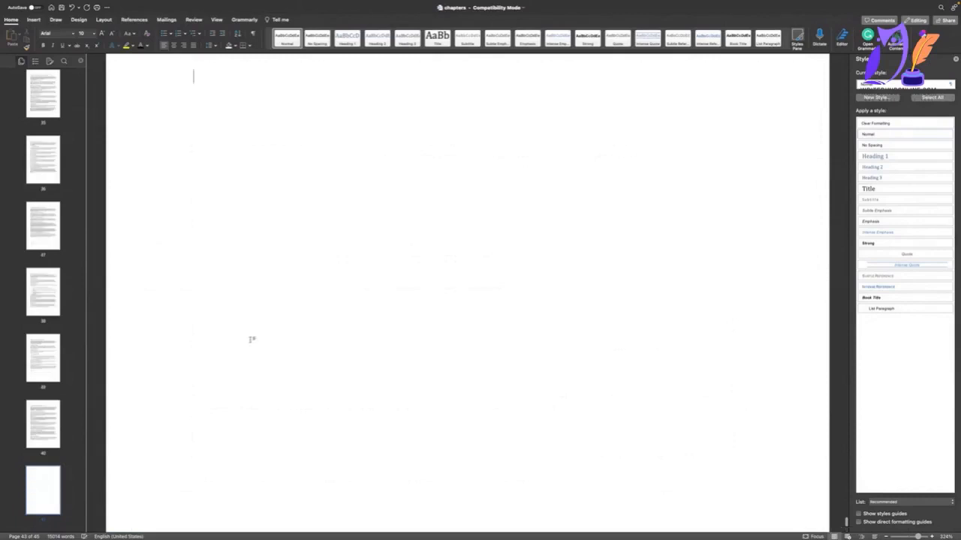
left_click(44, 4)
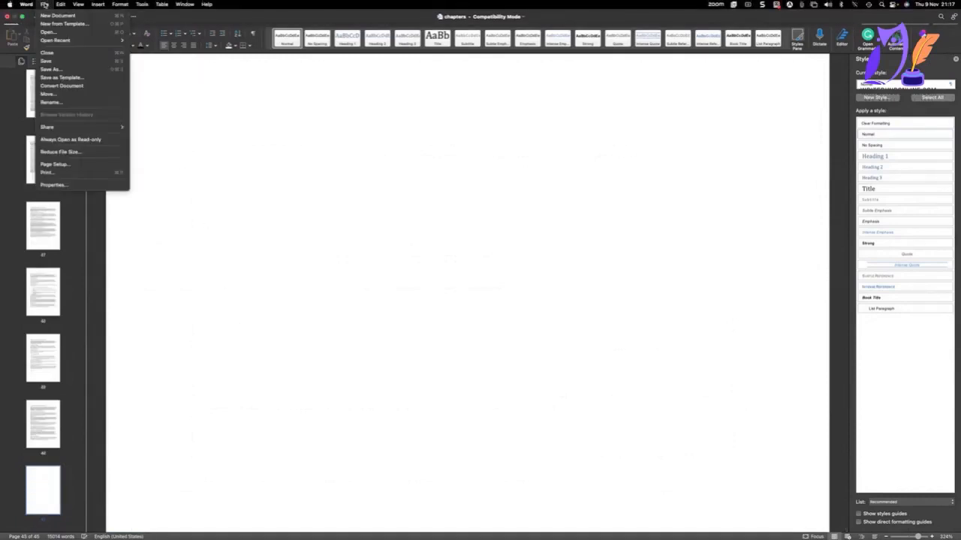
left_click(53, 61)
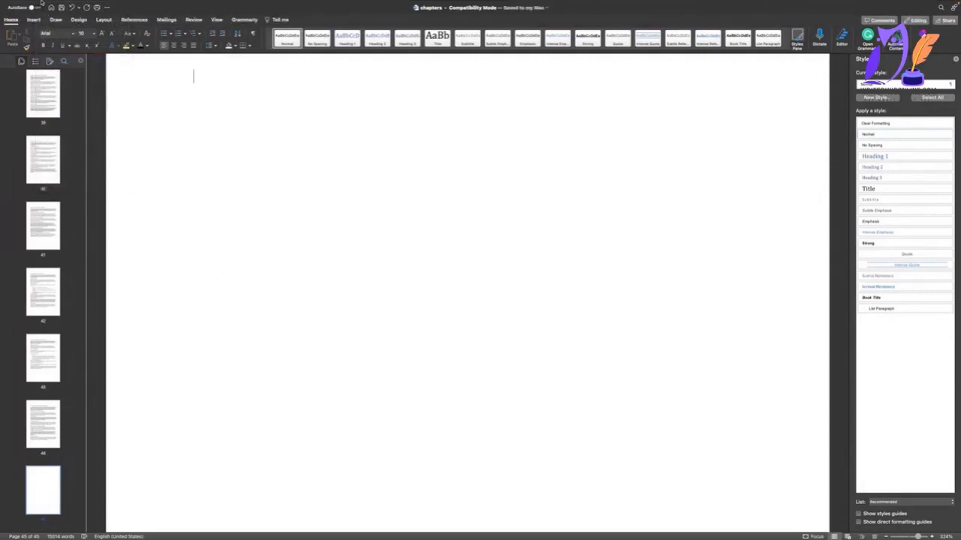
Save a copy of the manuscript as TheMainBook in Word Document (.docx) format, accepting the format update, and close it.
mouse_move(39, 3)
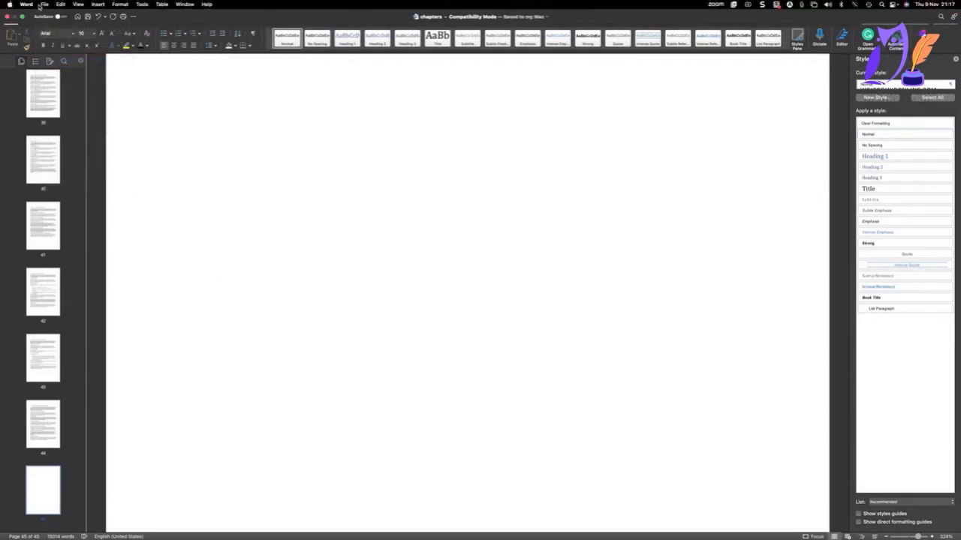
left_click(43, 5)
left_click(51, 69)
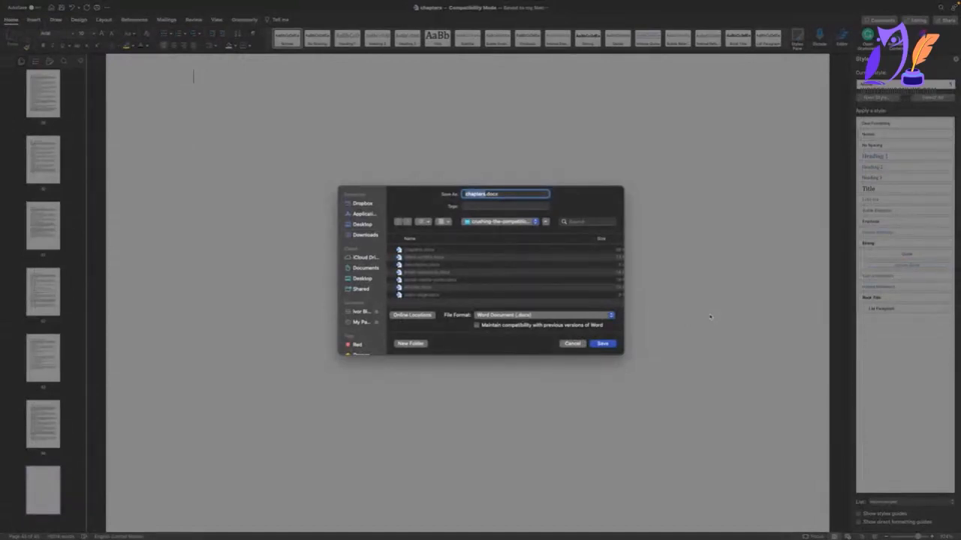
type("TheMainBook")
key("Return")
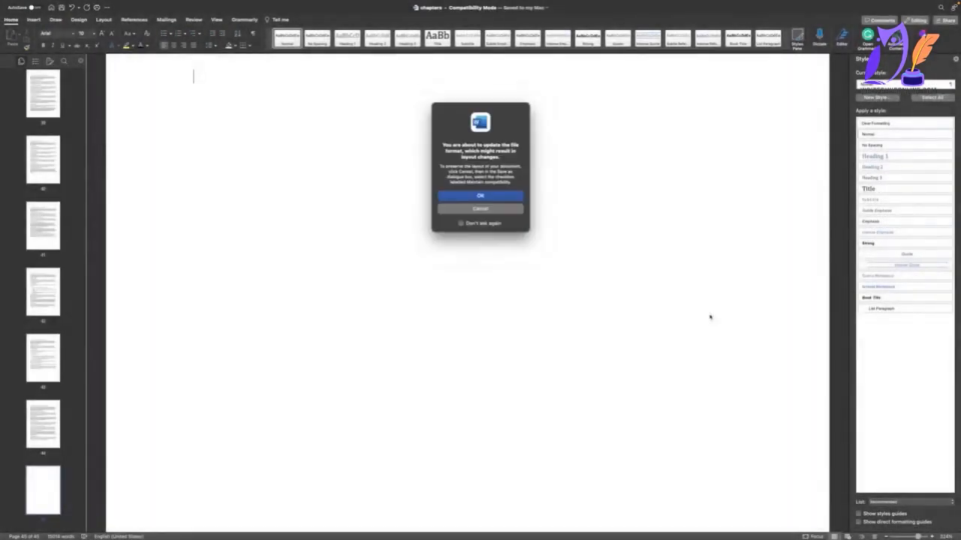
left_click(473, 197)
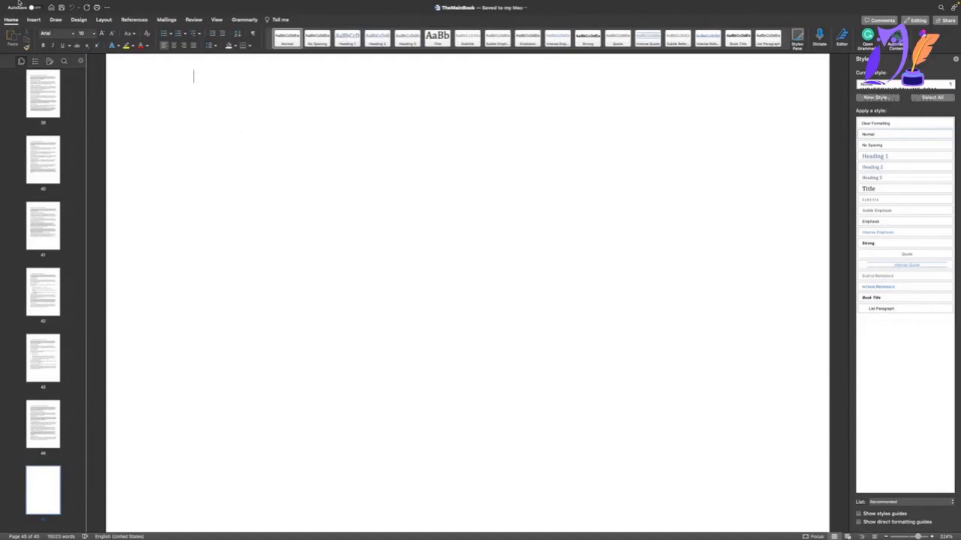
mouse_move(19, 2)
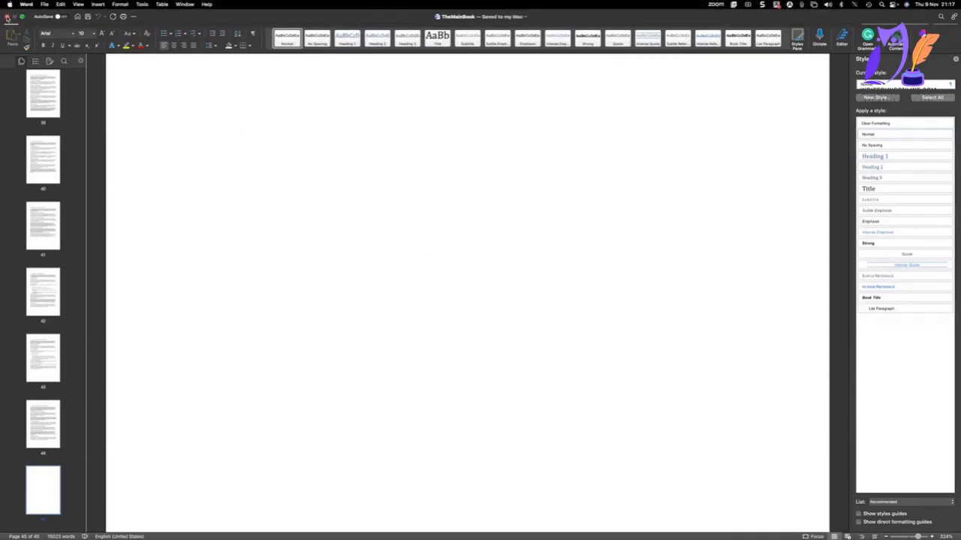
left_click(6, 17)
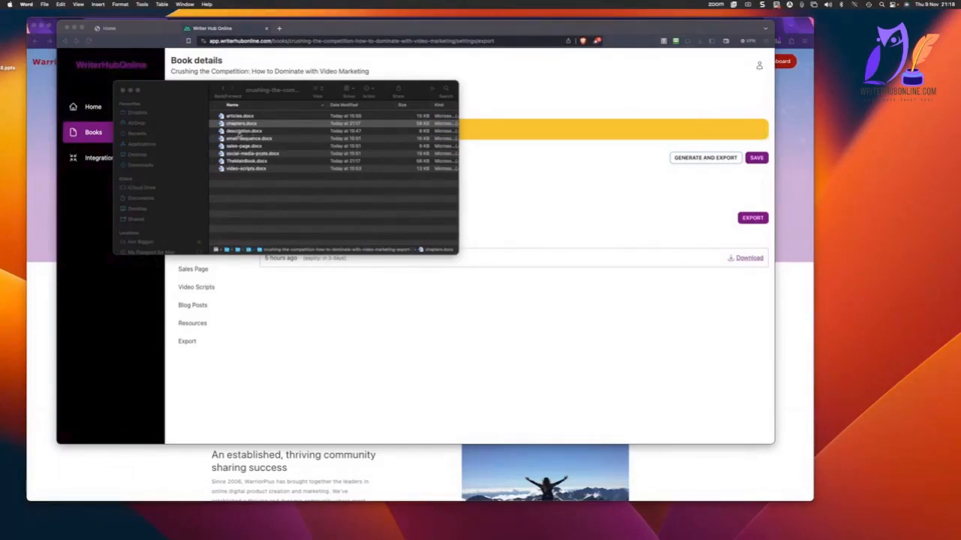
Open social-media-posts.docx from the book's export folder and look through its posts.
left_click(239, 131)
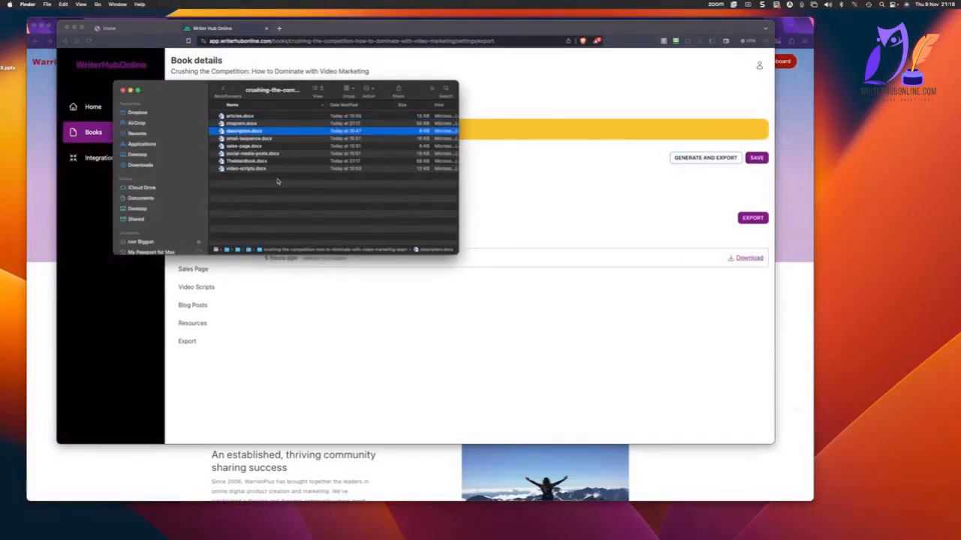
left_click(274, 181)
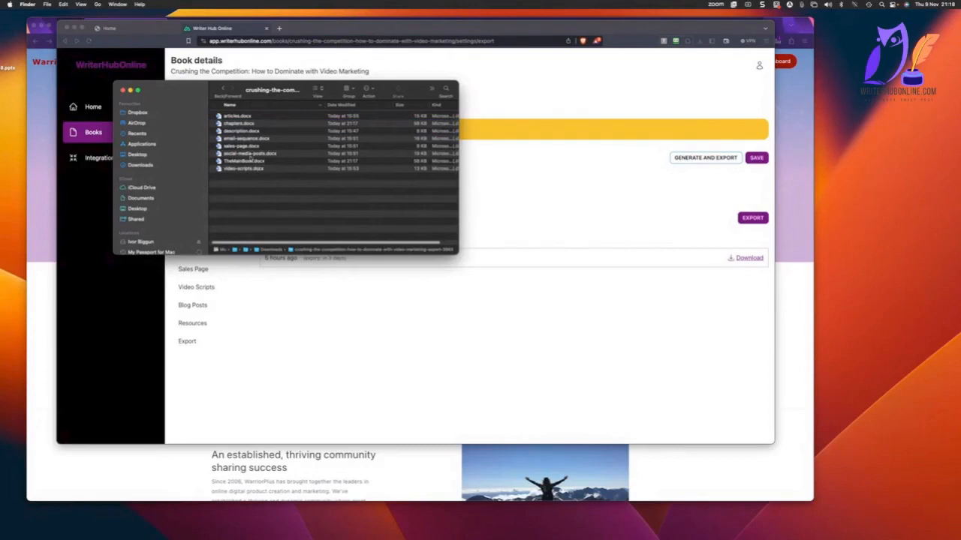
scroll(245, 150, "left", 1)
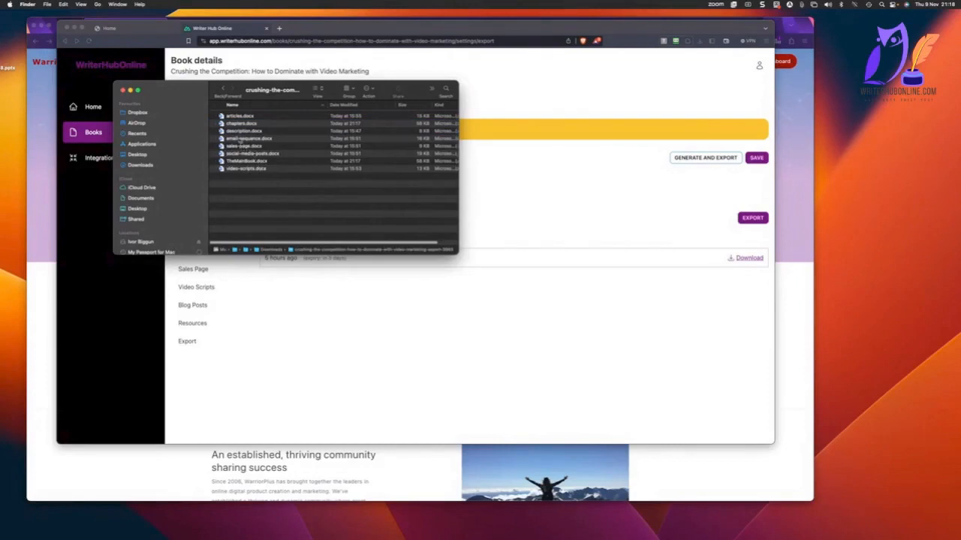
left_click(248, 154)
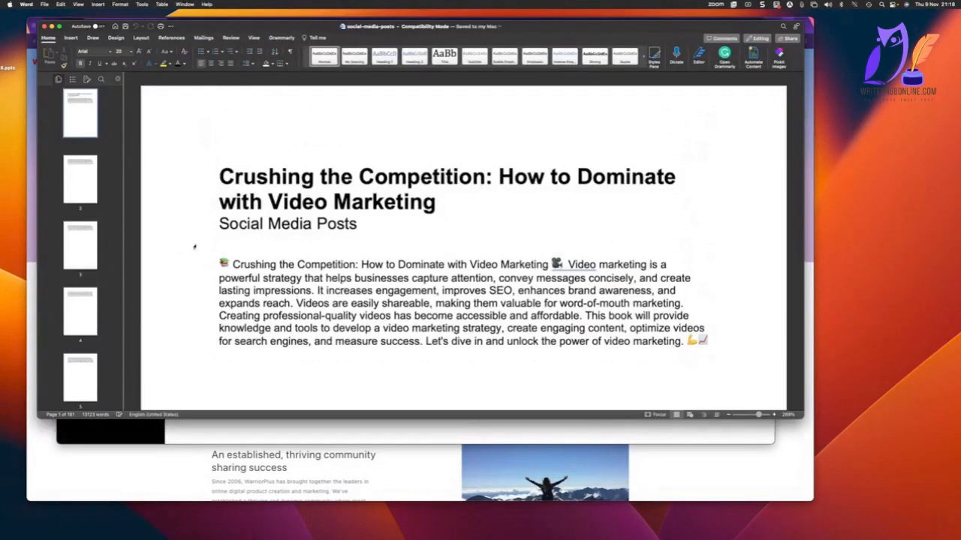
scroll(195, 247, "down", 1)
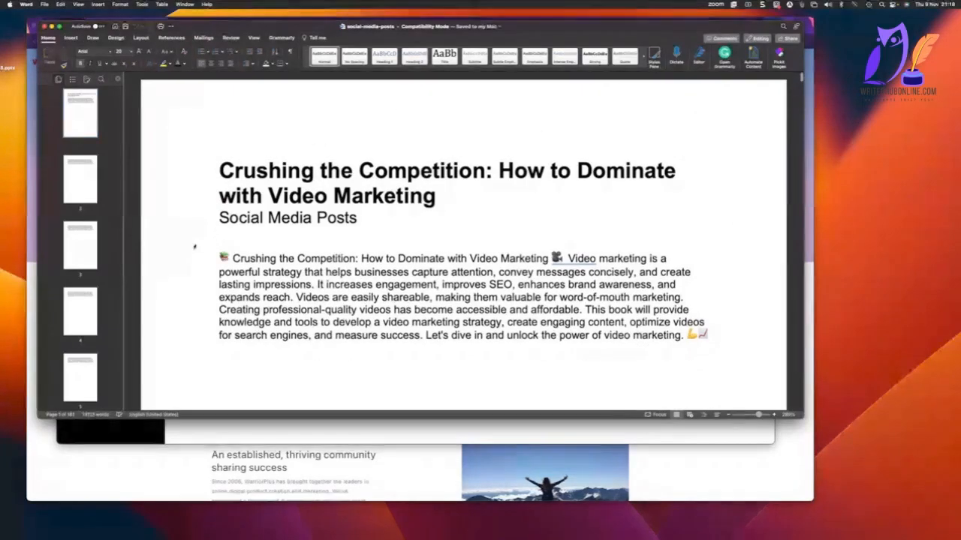
scroll(194, 246, "down", 10)
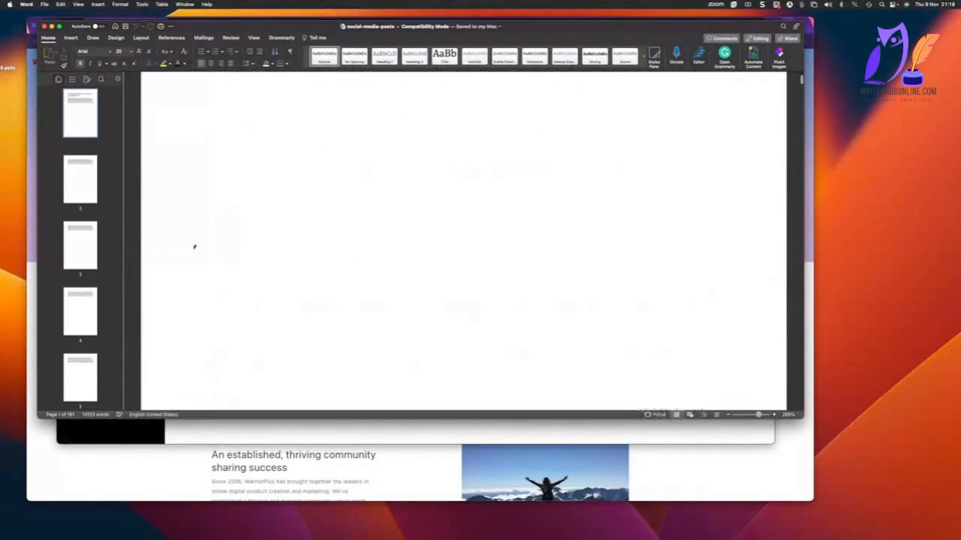
scroll(194, 246, "up", 10)
scroll(194, 246, "down", 3)
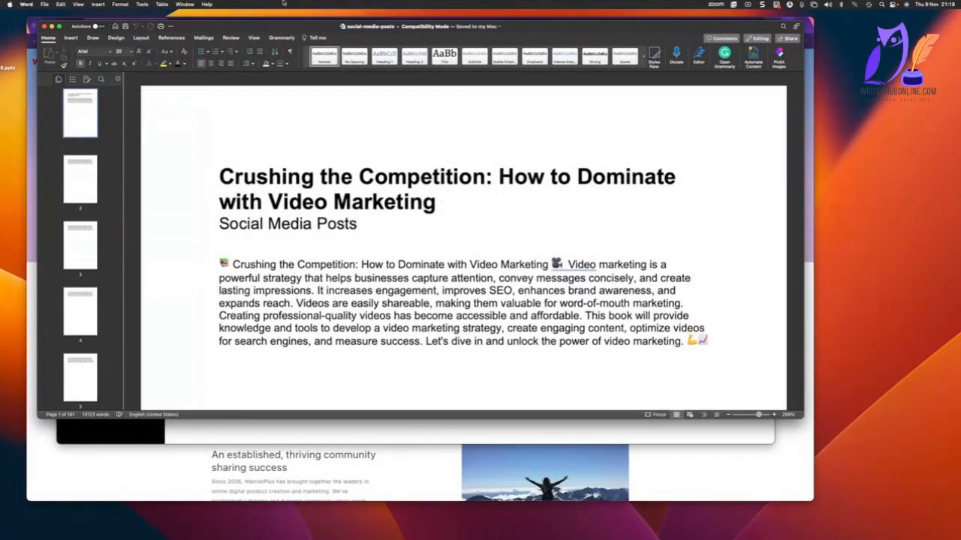
Move the social media posts window off the export folder and send chapters.docx to the Bin.
left_click_drag(283, 27, 310, 196)
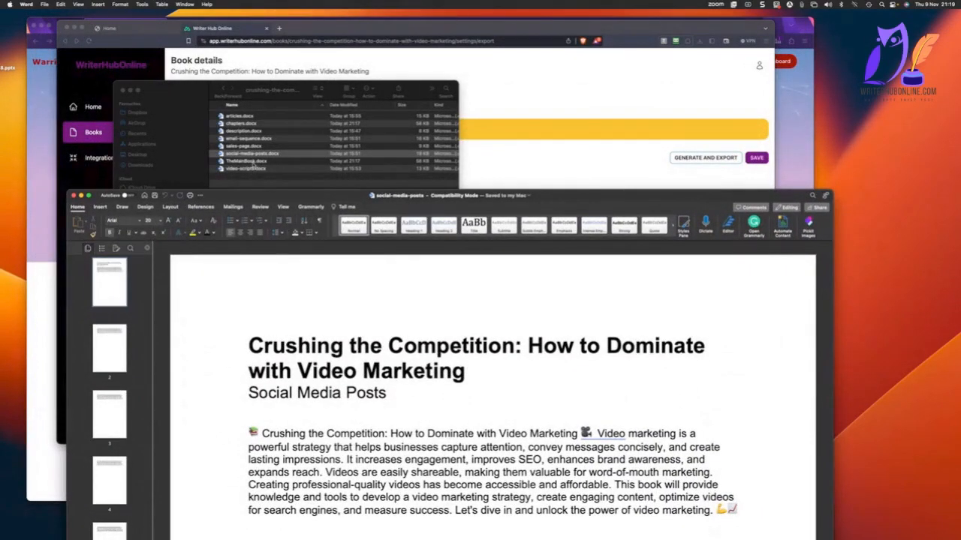
left_click(237, 124)
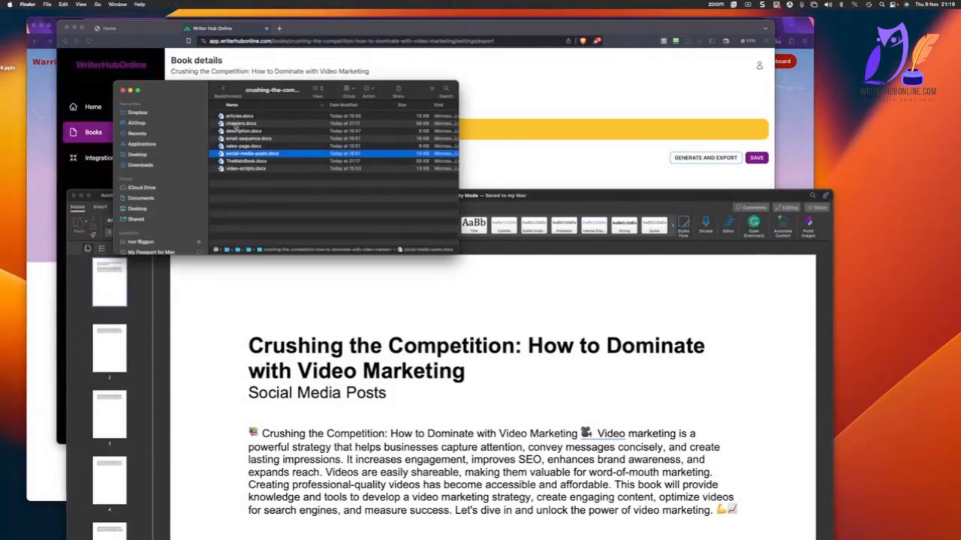
right_click(236, 127)
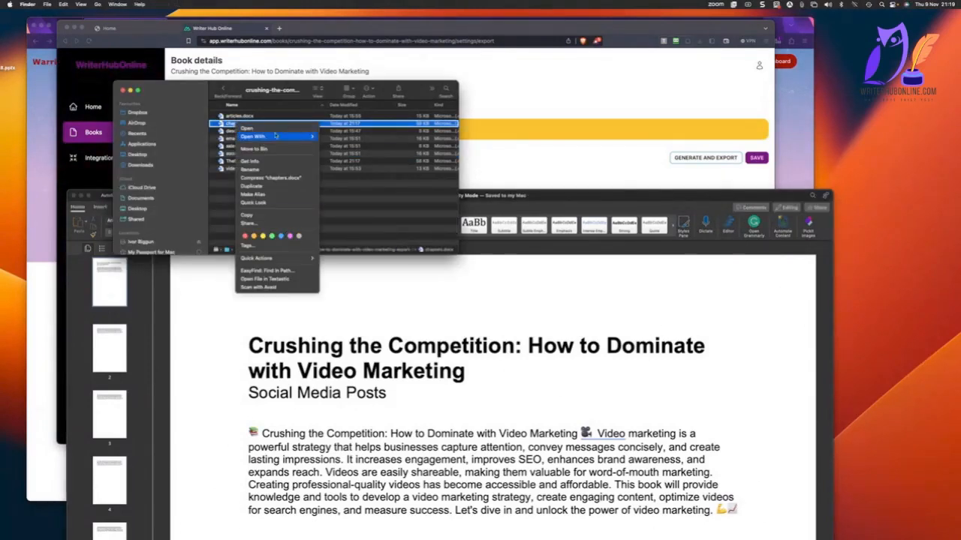
left_click(276, 149)
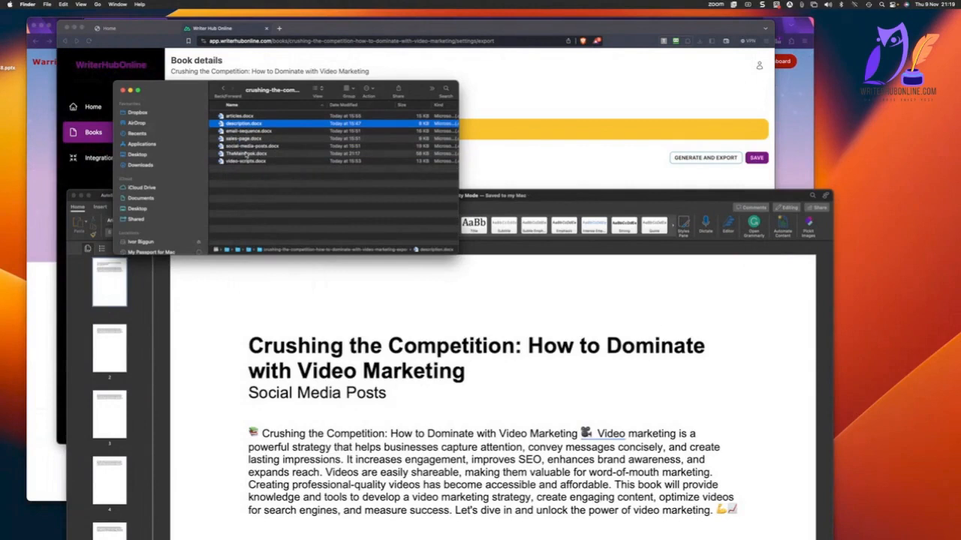
Open TheMainBook.docx from the export folder and look through its title page and opening sections.
double_click(246, 153)
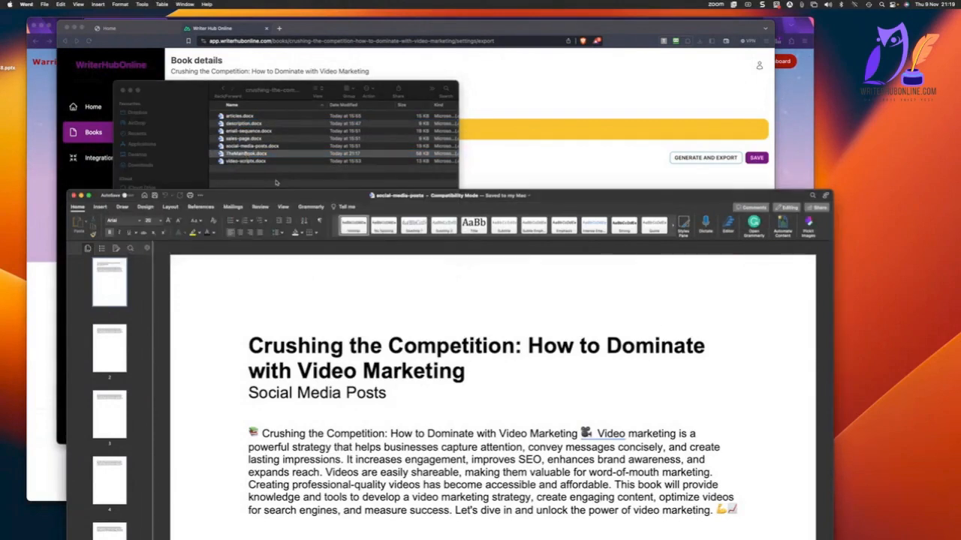
left_click(240, 125)
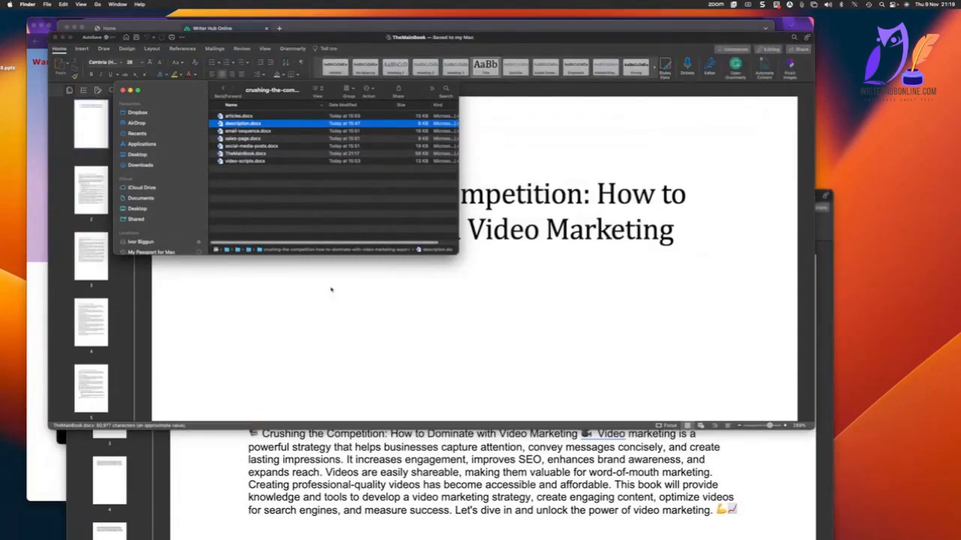
left_click(507, 329)
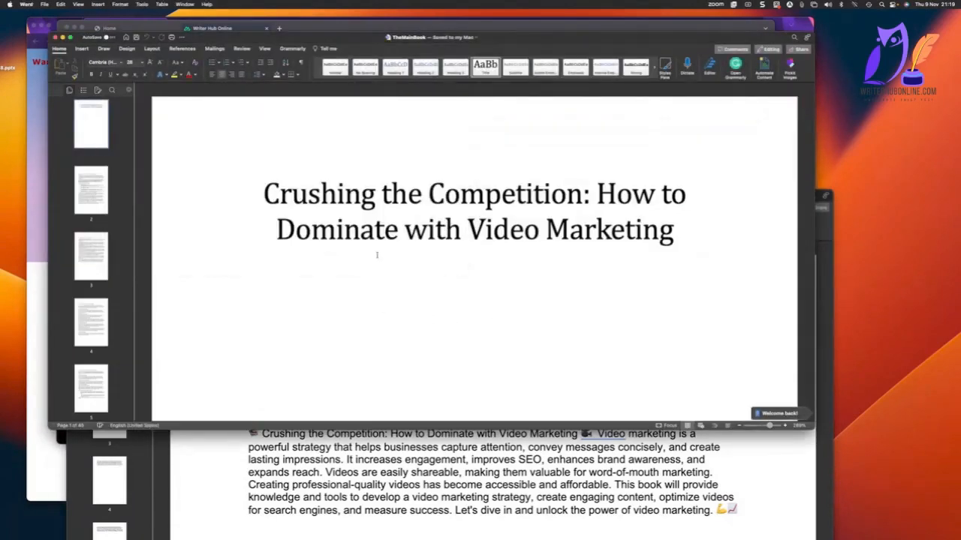
scroll(364, 250, "down", 3)
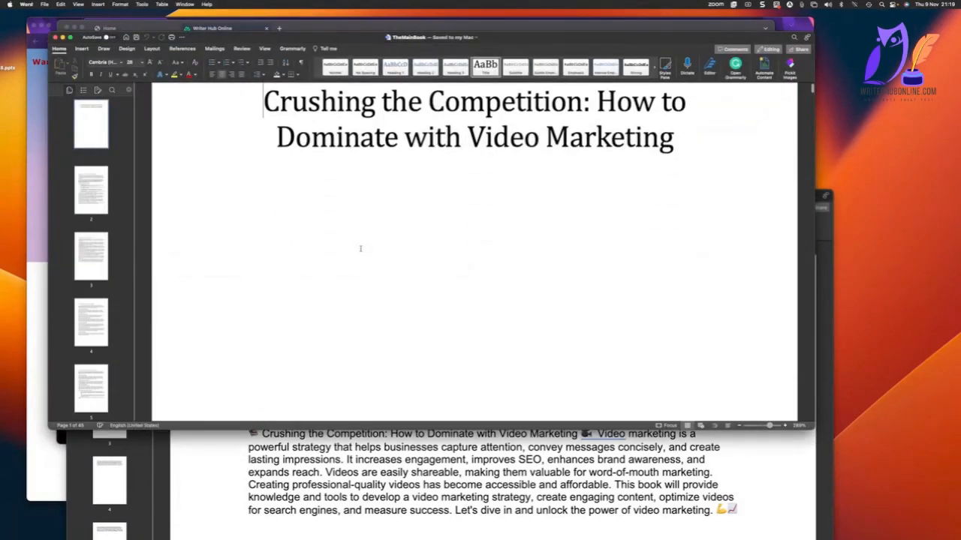
scroll(361, 251, "up", 3)
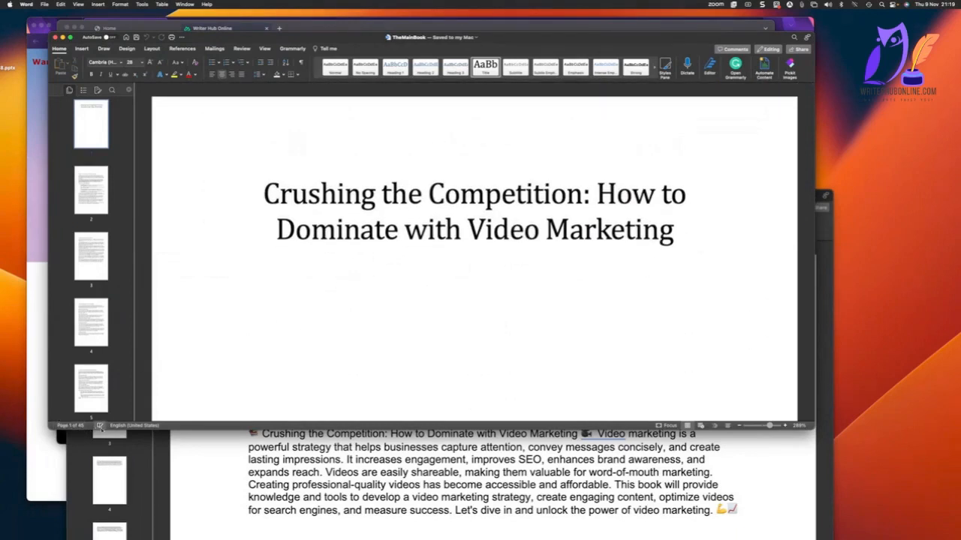
scroll(325, 278, "down", 20)
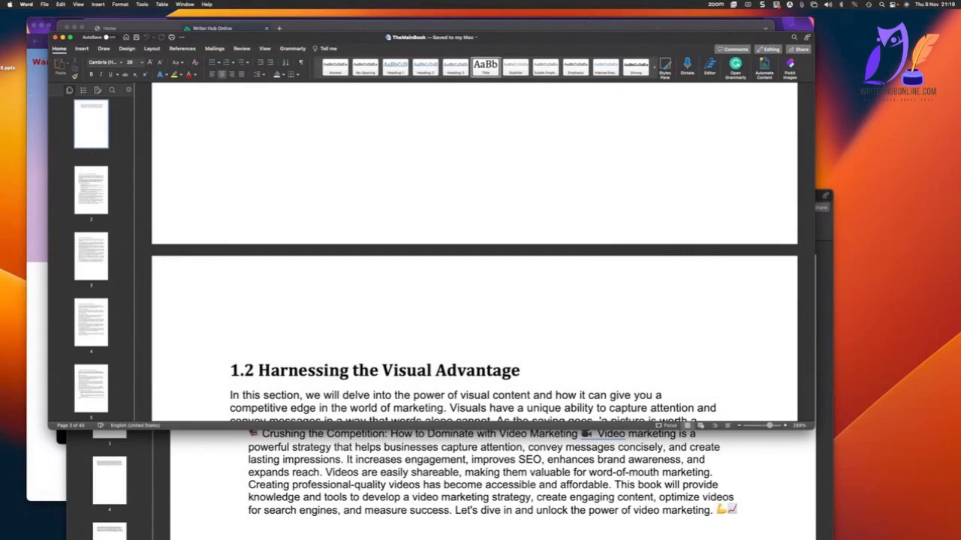
Open description.docx from the export folder and look over the book description.
key("super+Tab")
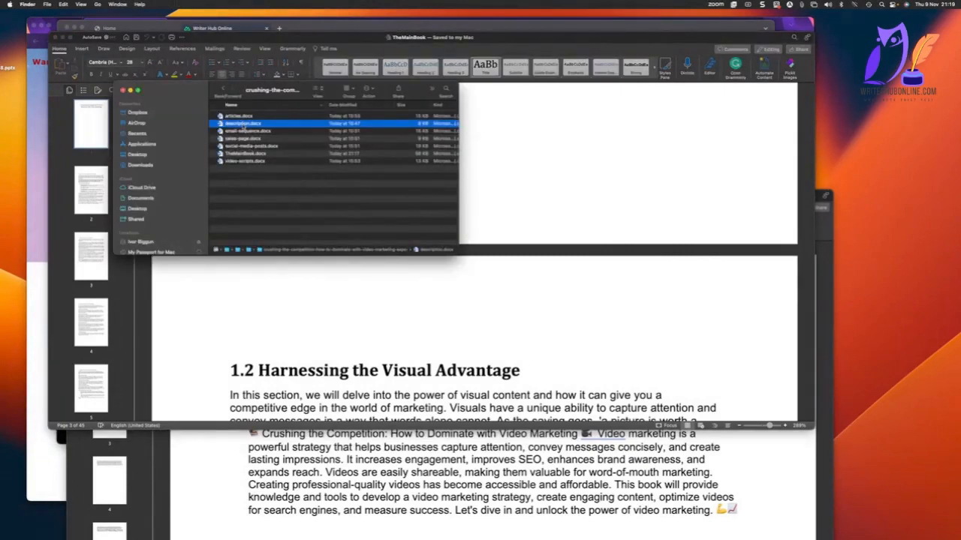
key("super+Tab")
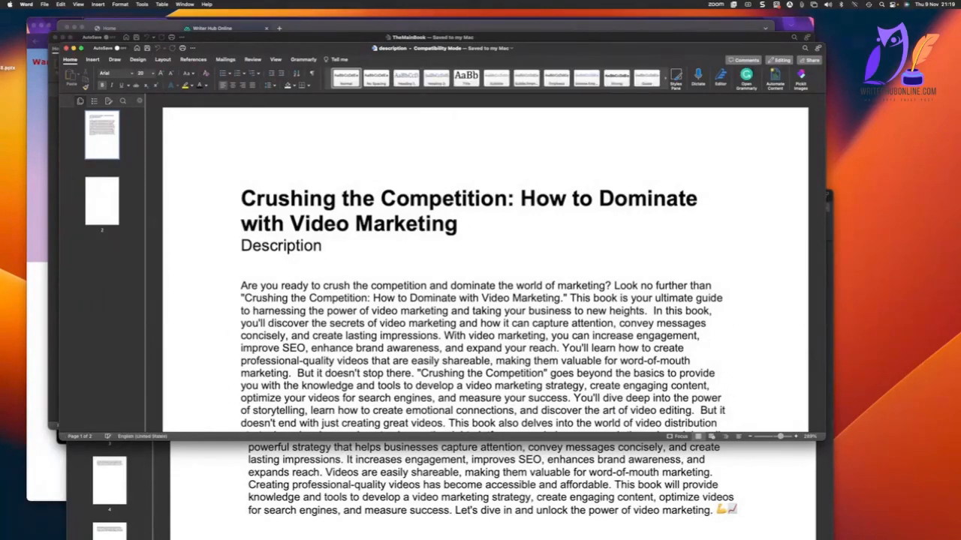
left_click(344, 470)
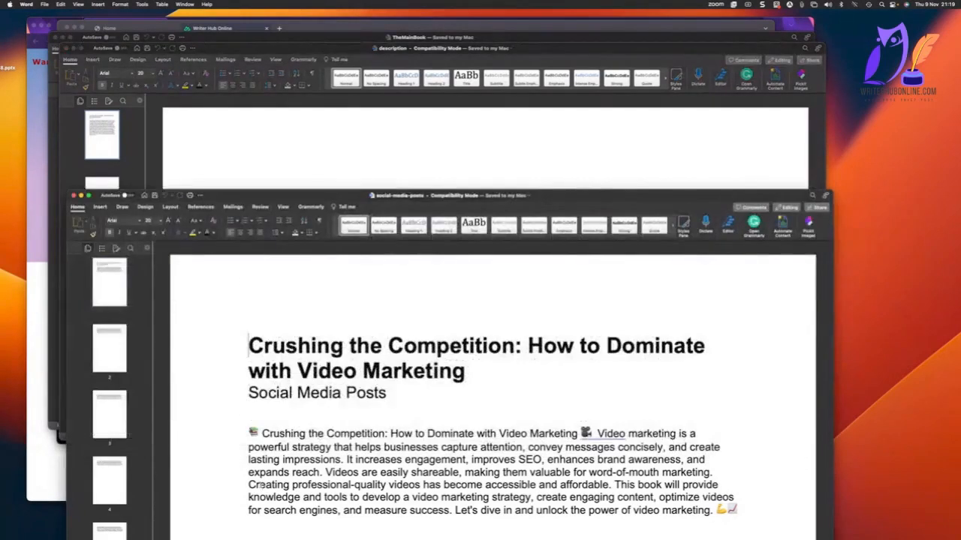
Return to TheMainBook and check its word count statistics.
left_click(284, 37)
scroll(264, 129, "down", 15)
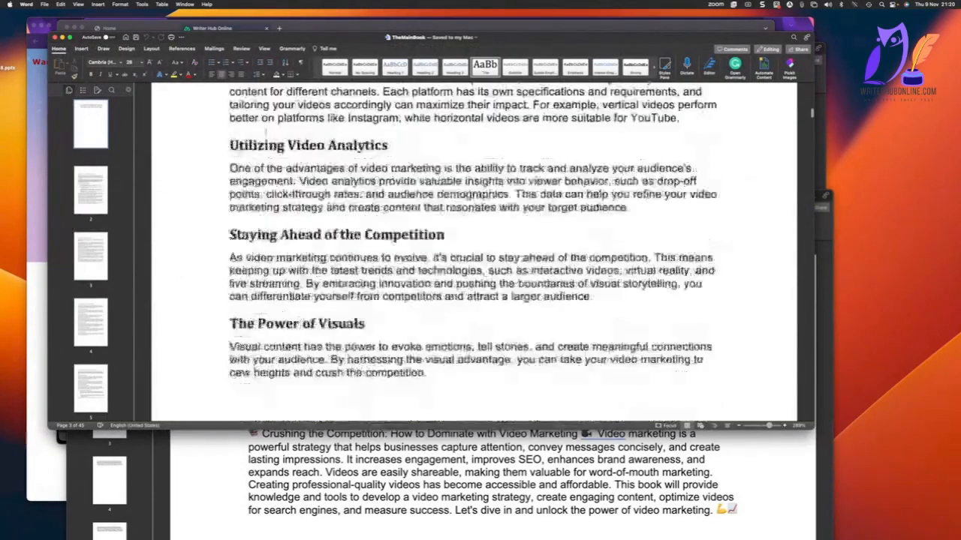
scroll(265, 129, "up", 5)
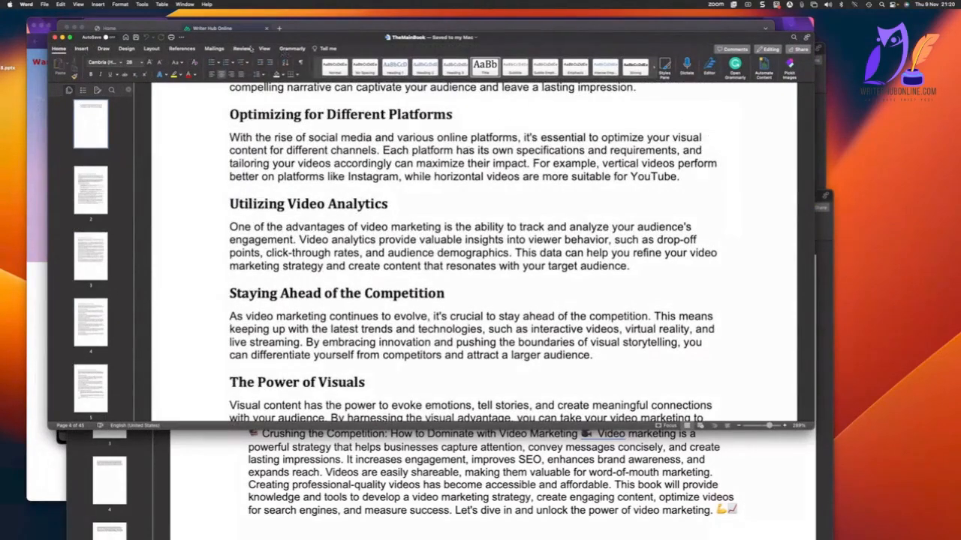
left_click(264, 49)
left_click(327, 49)
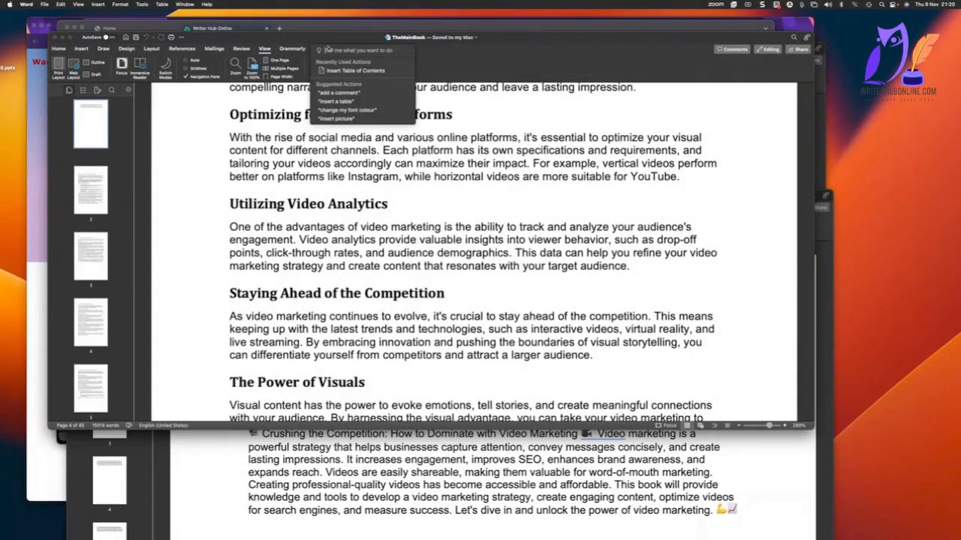
type("word")
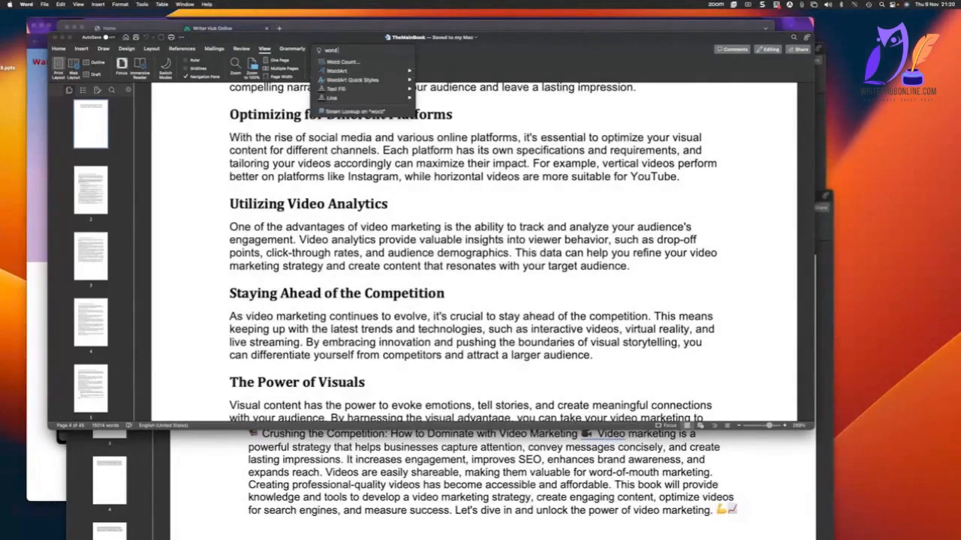
left_click(342, 71)
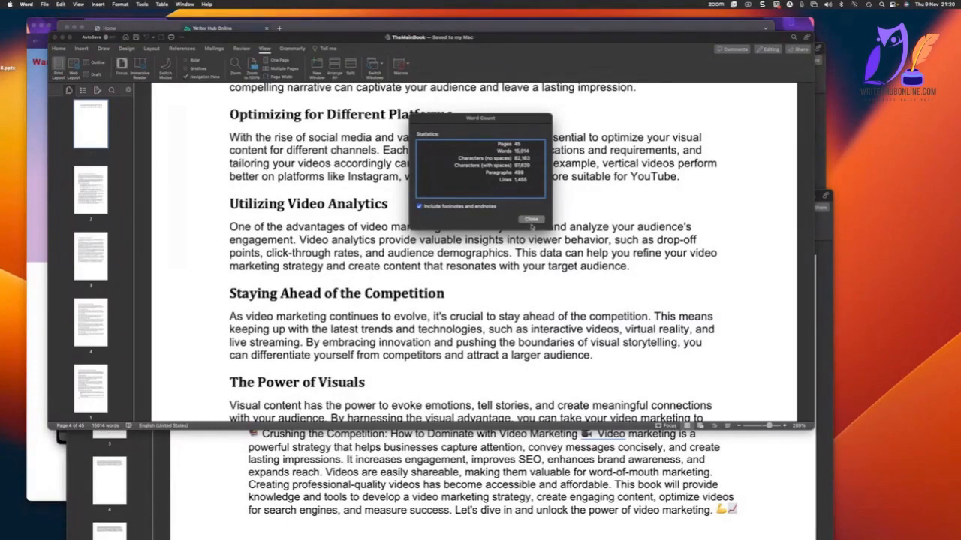
left_click(531, 219)
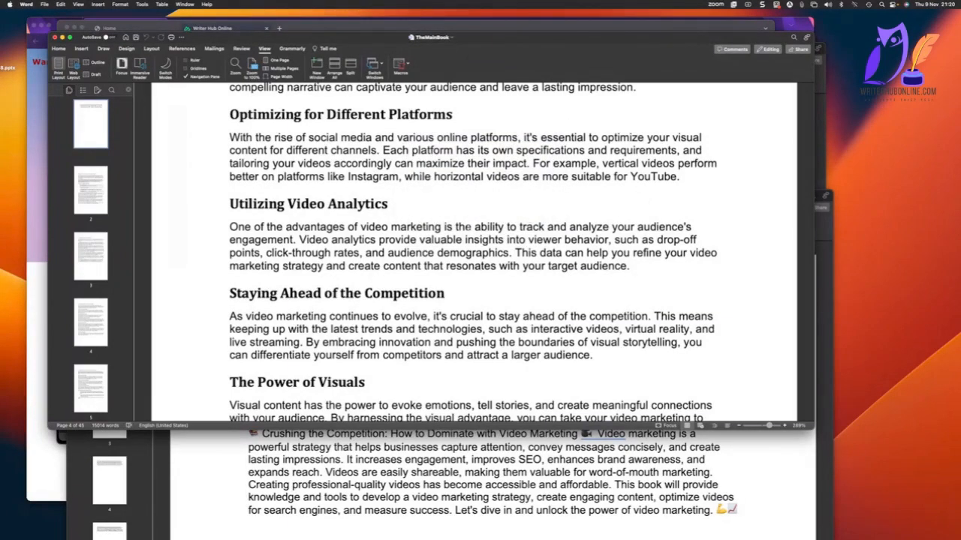
Switch to WarriorPlus in the browser and create a new product from the vendor product list.
left_click(36, 104)
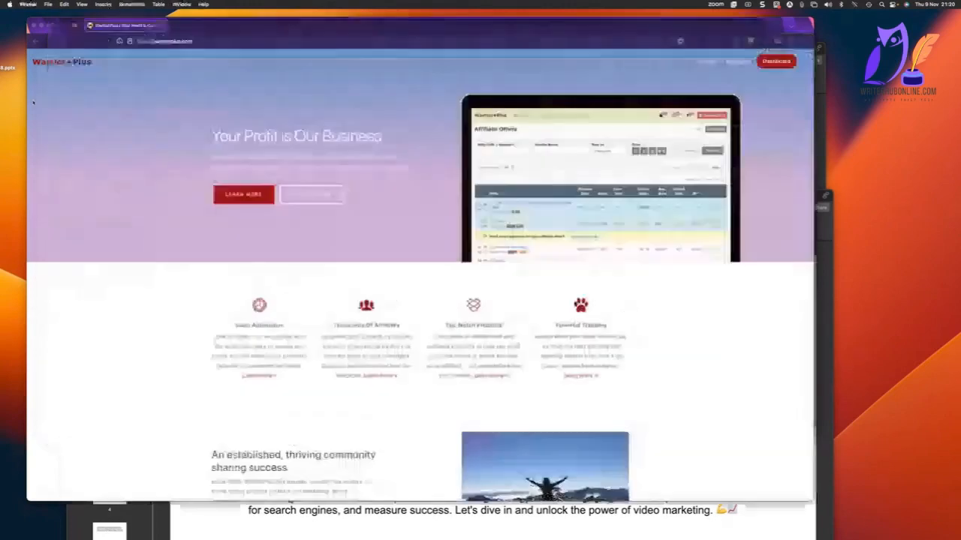
left_click(49, 25)
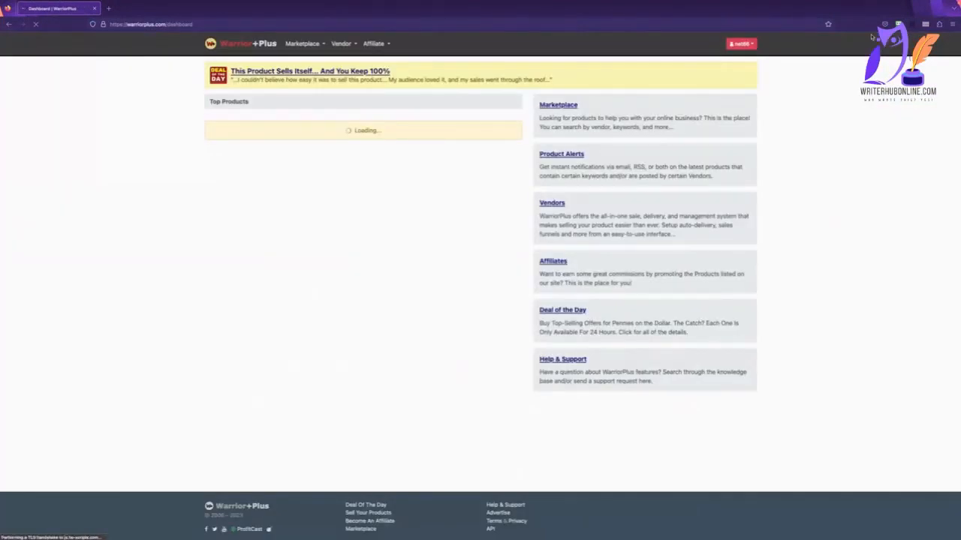
mouse_move(342, 45)
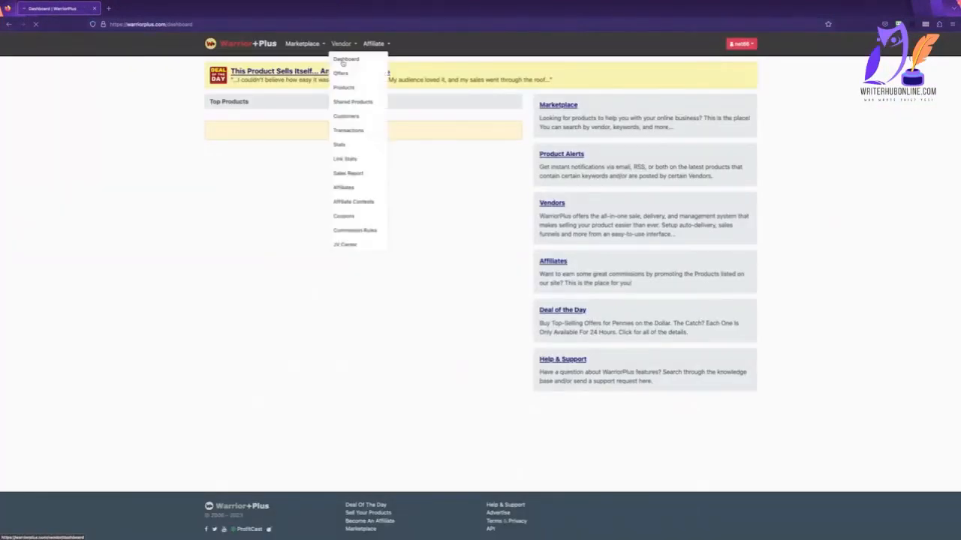
left_click(343, 87)
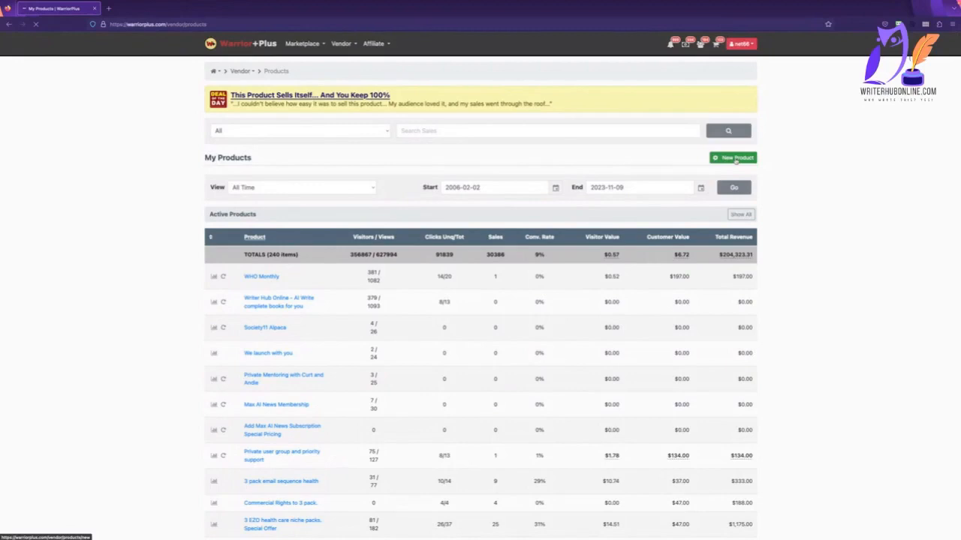
left_click(735, 158)
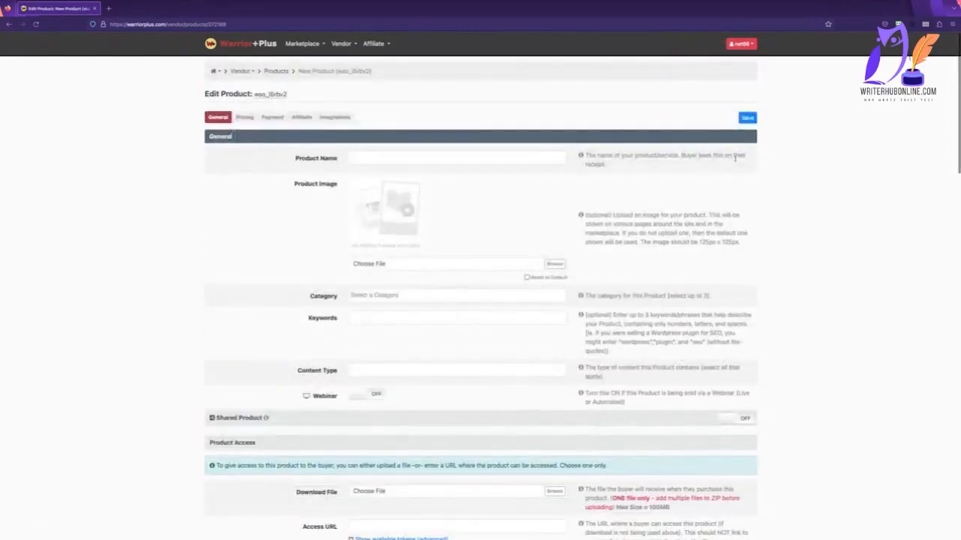
Begin the new product's name with "PLR Rights to".
left_click(393, 157)
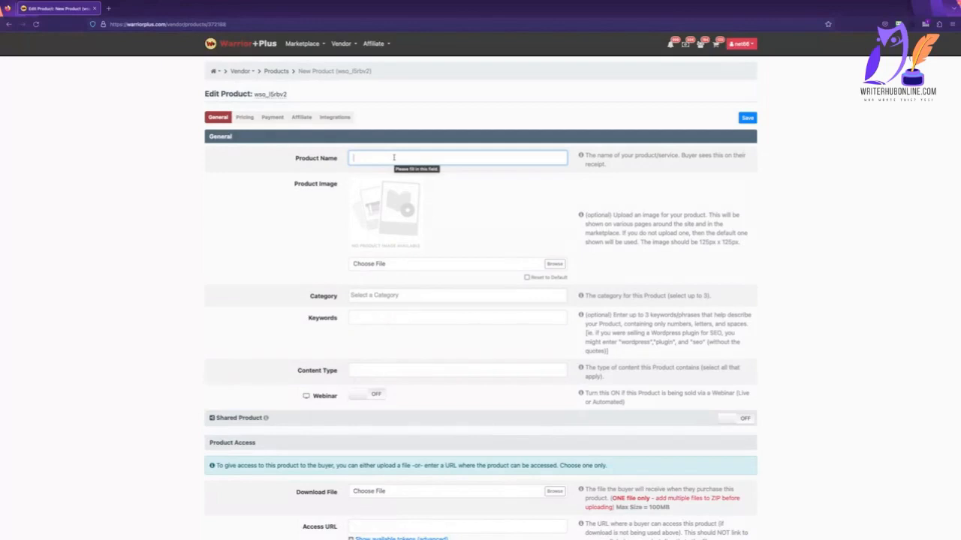
type("Pr")
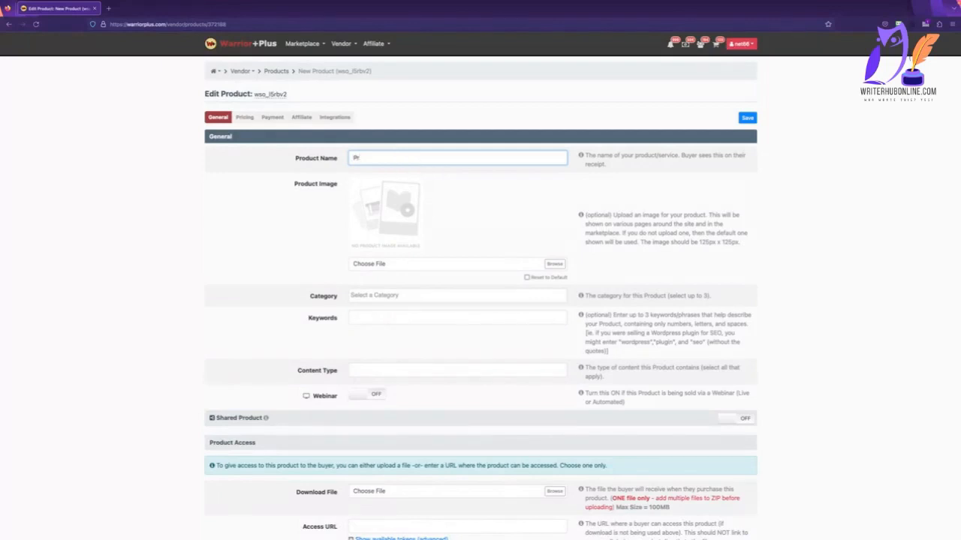
type("ivaPLR Rights to")
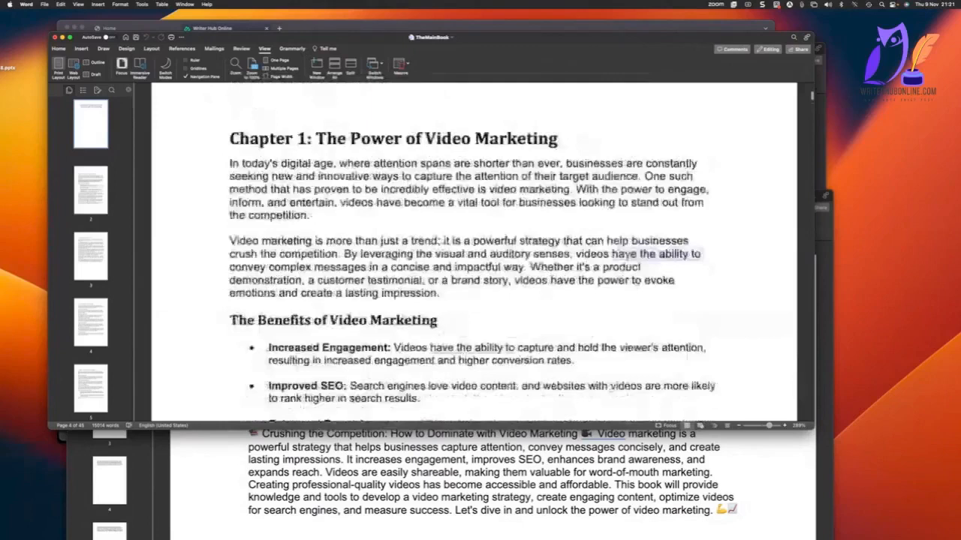
Copy the book title from TheMainBook's title page and add it to the end of the WarriorPlus product name.
scroll(717, 178, "up", 20)
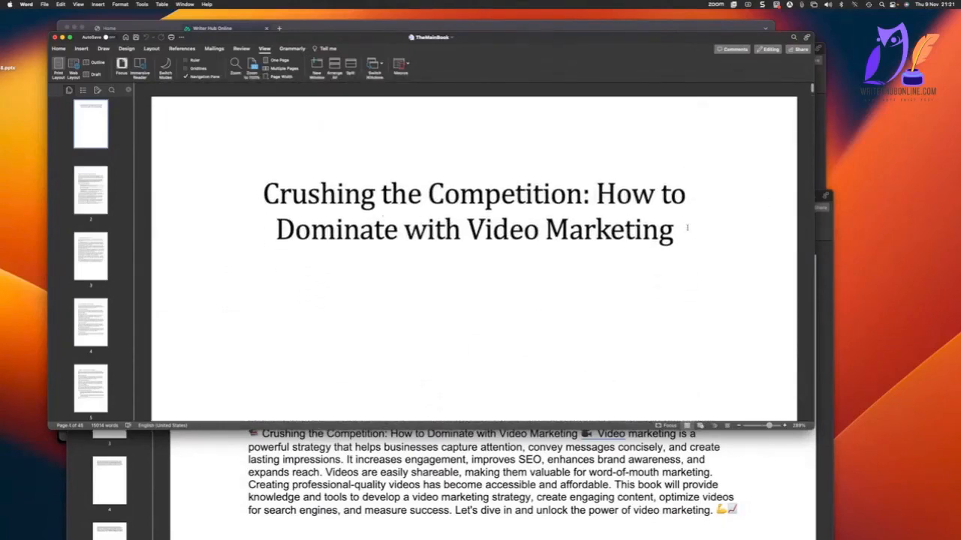
left_click_drag(685, 225, 205, 205)
right_click(309, 207)
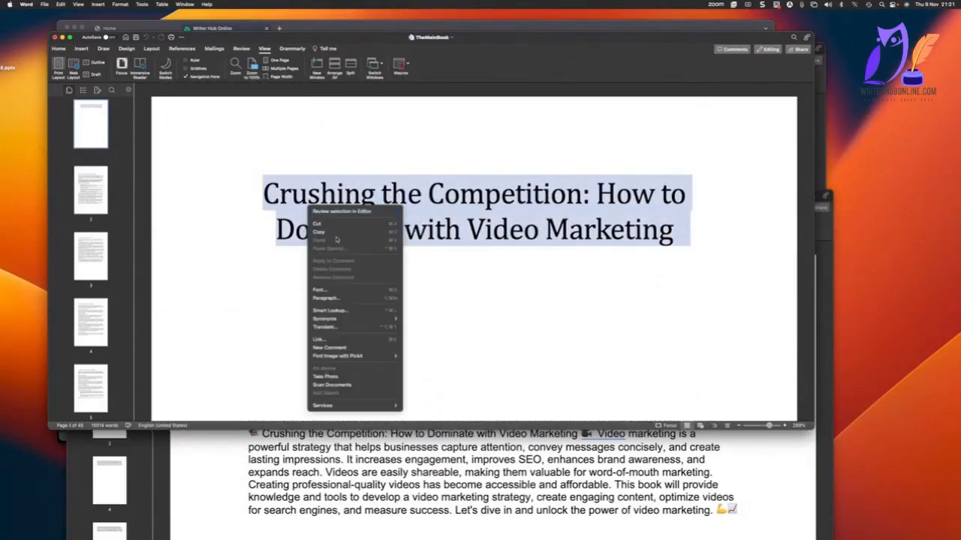
left_click(335, 233)
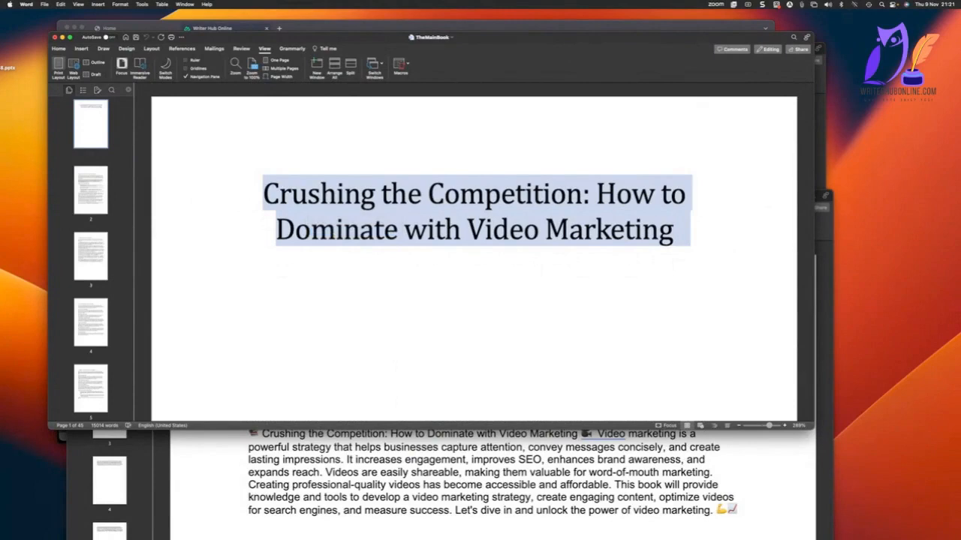
key("ctrl+Right")
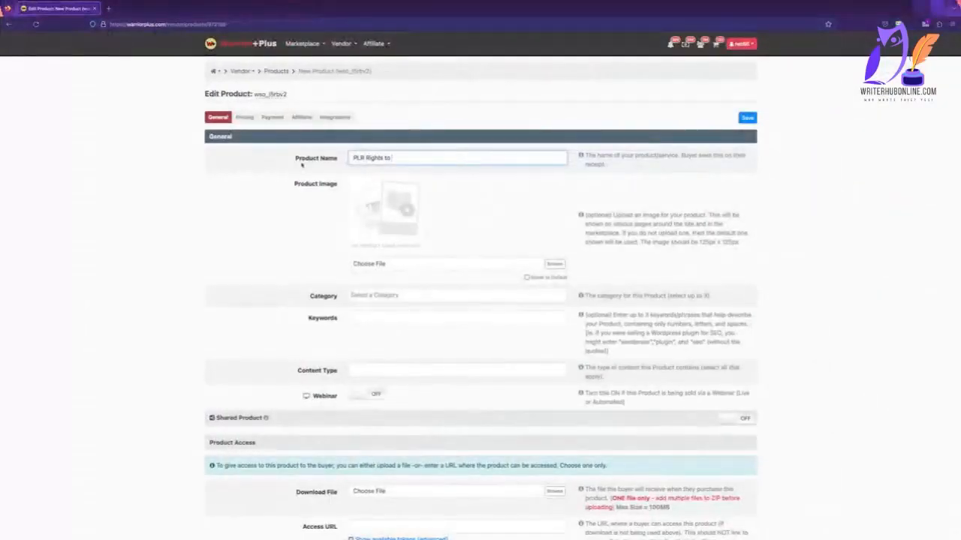
key("super+v")
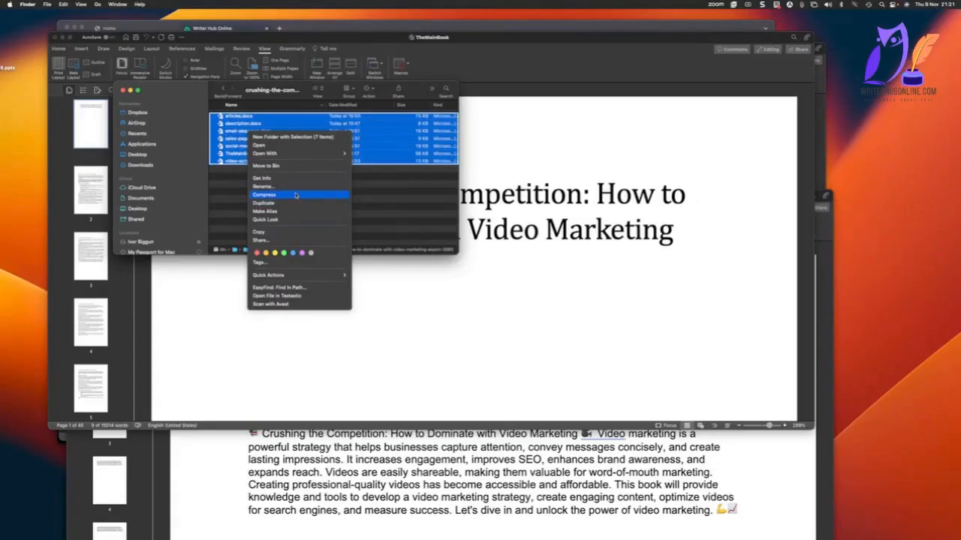
Compress all seven documents in the export folder into one zip archive and give it a name starting with Whitelabel.
left_click(295, 195)
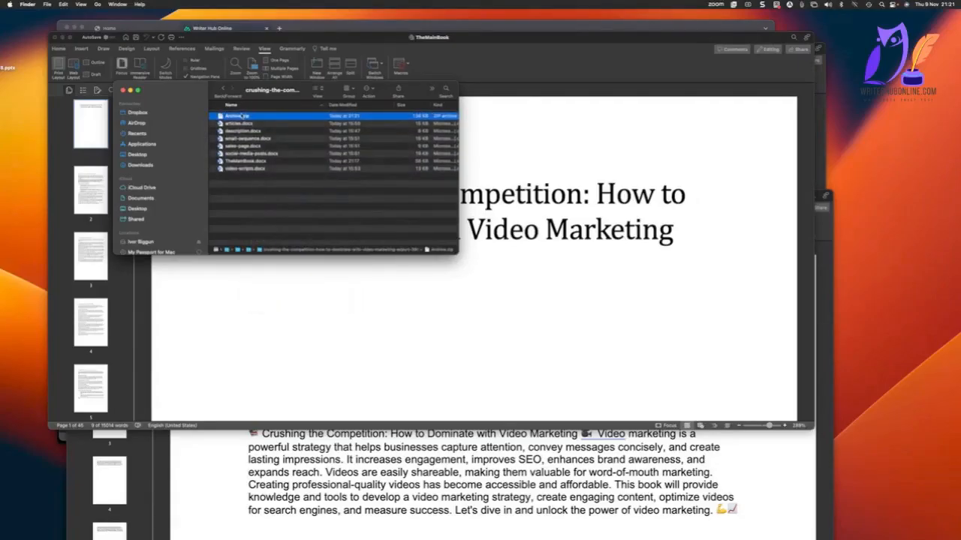
right_click(244, 118)
left_click(275, 173)
type("Whitelabel")
type("-4")
type("deomail")
type("eting")
key("Return")
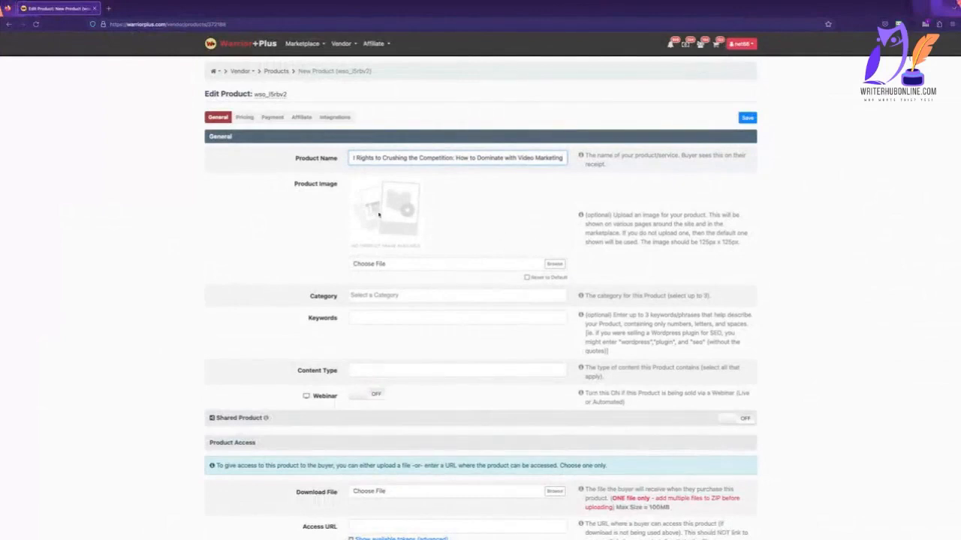
Select the Whitelabel zip from the crushing-the-competition export folder in Downloads as the product image file.
left_click(555, 264)
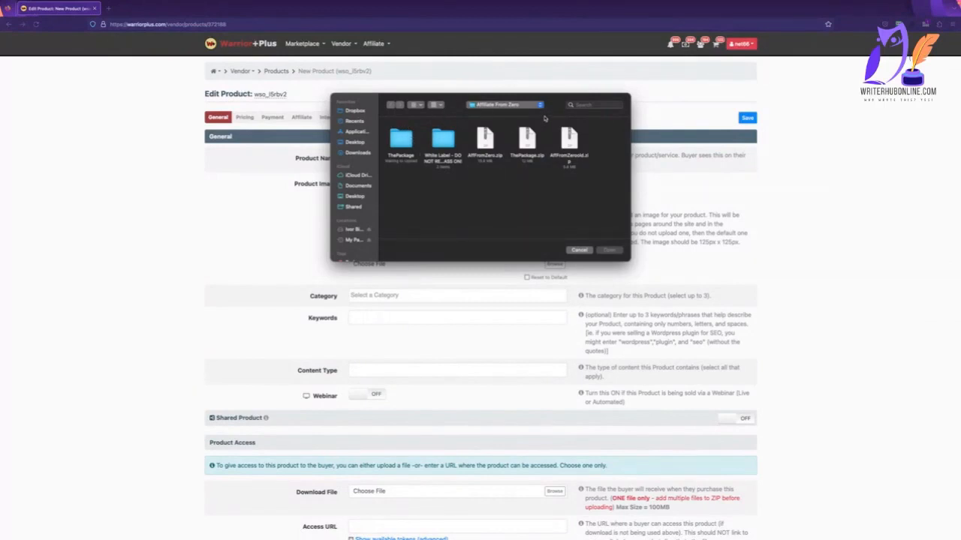
left_click(542, 106)
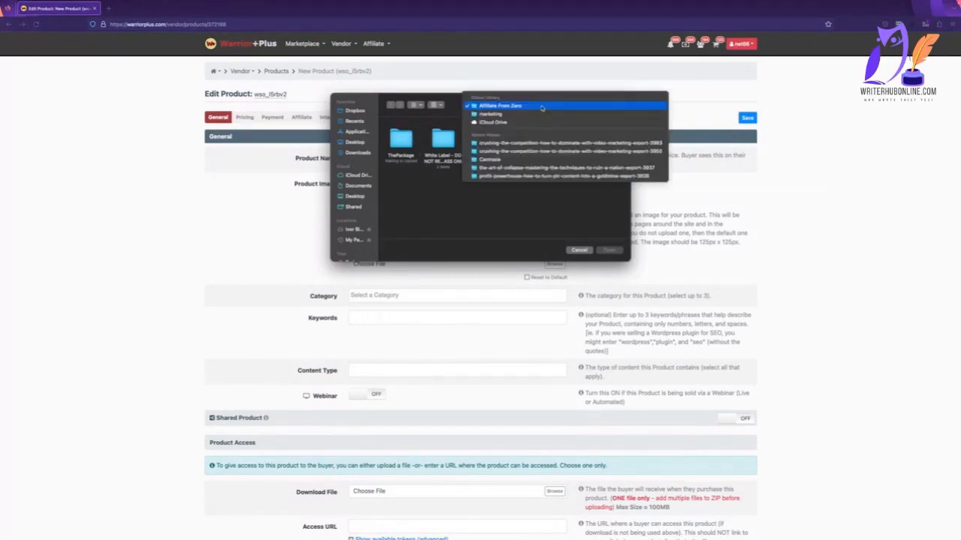
left_click(352, 155)
left_click(352, 155)
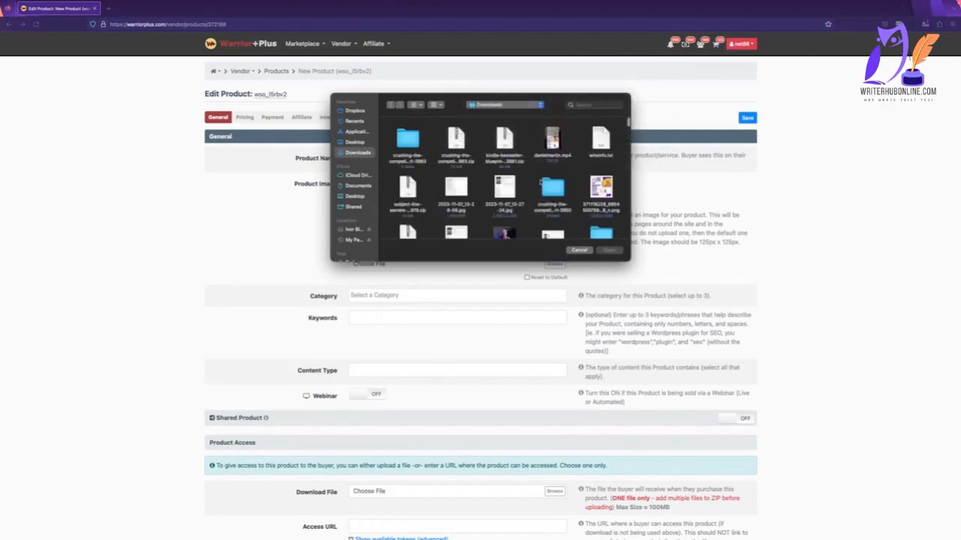
double_click(407, 139)
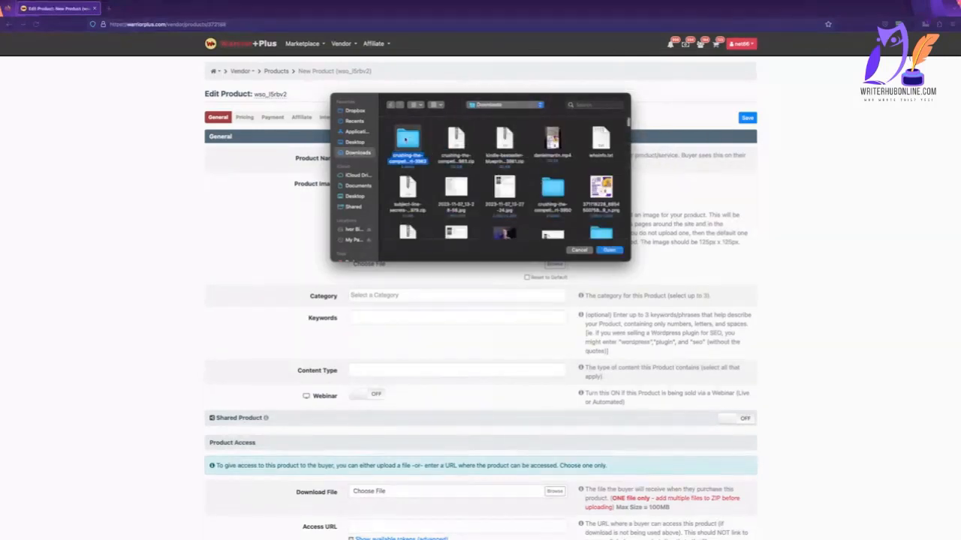
left_click(406, 137)
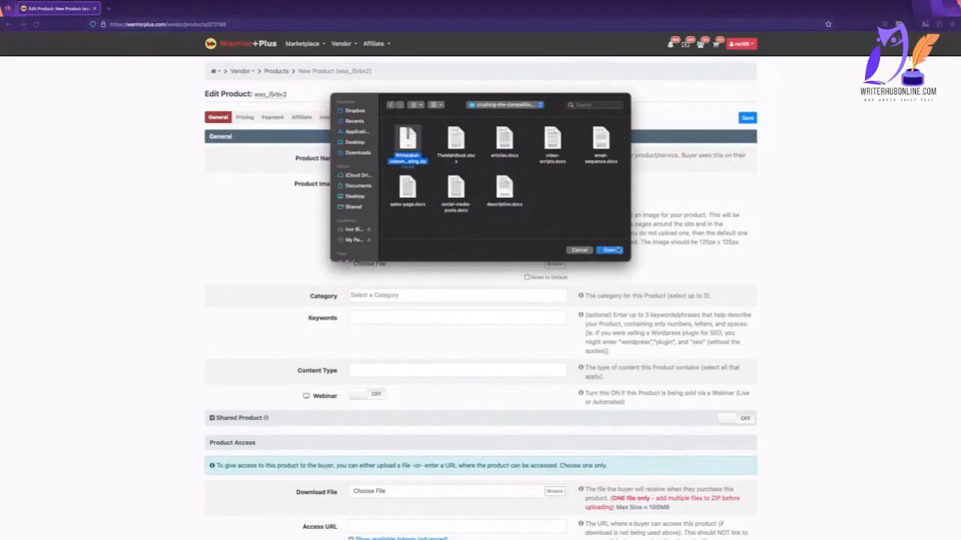
left_click(612, 250)
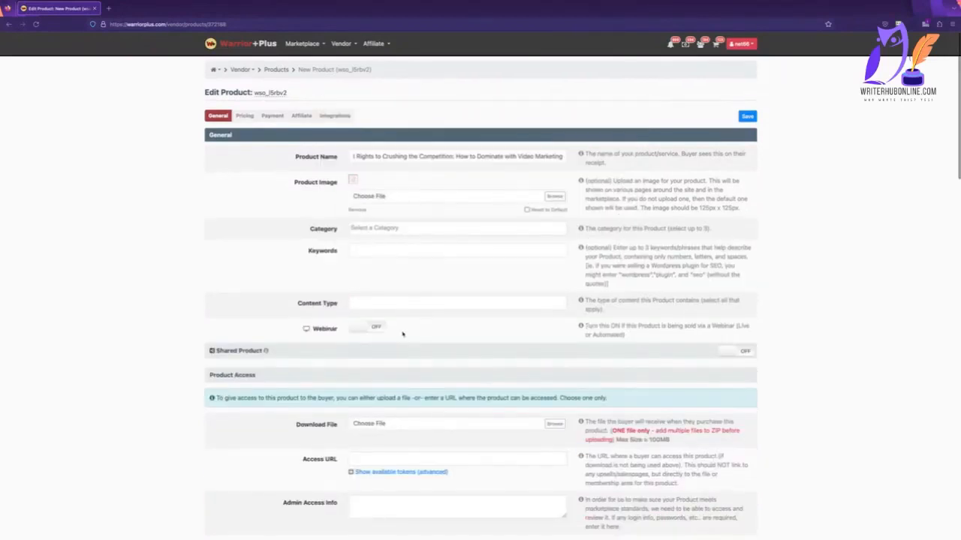
Assign the product to the Marketing Education categories Video and PLR / Whitelabel.
scroll(382, 263, "down", 1)
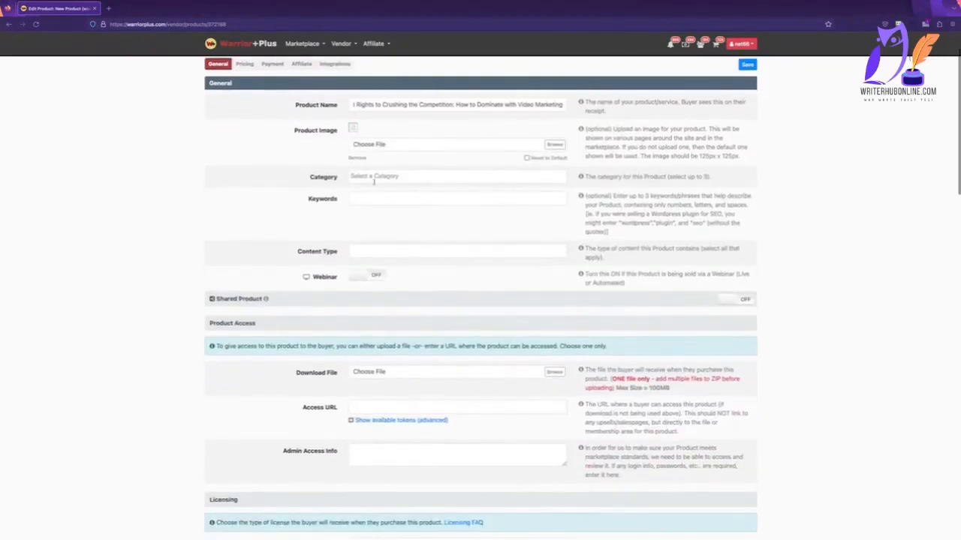
left_click(373, 177)
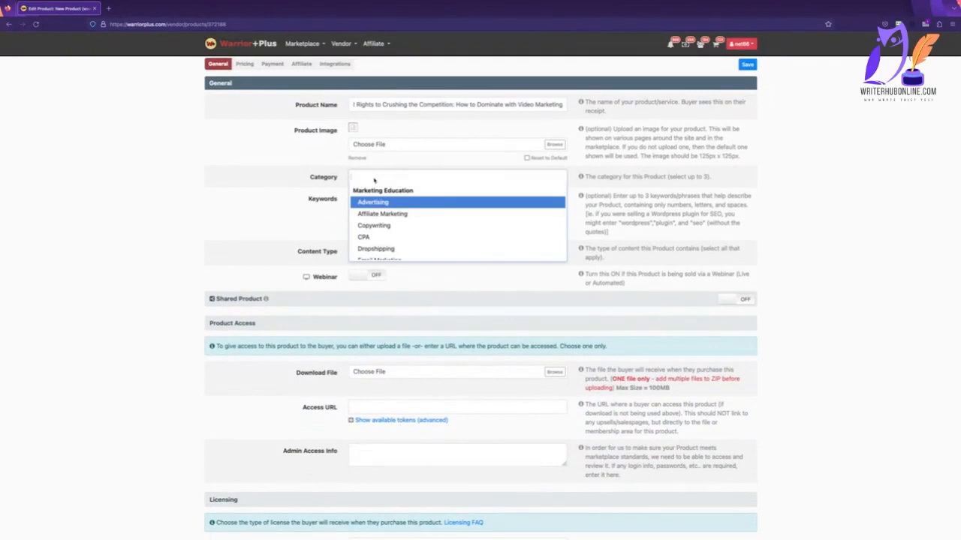
type("vid")
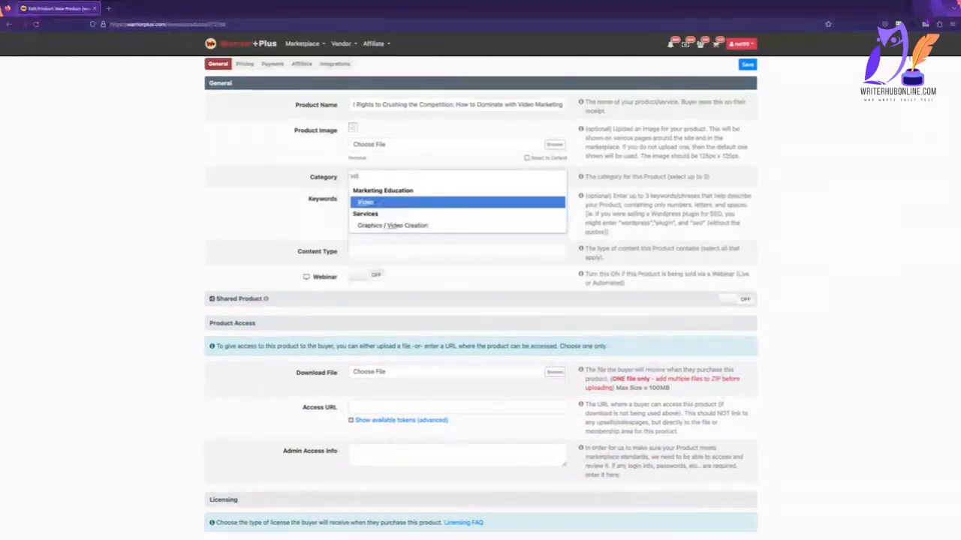
key("Return")
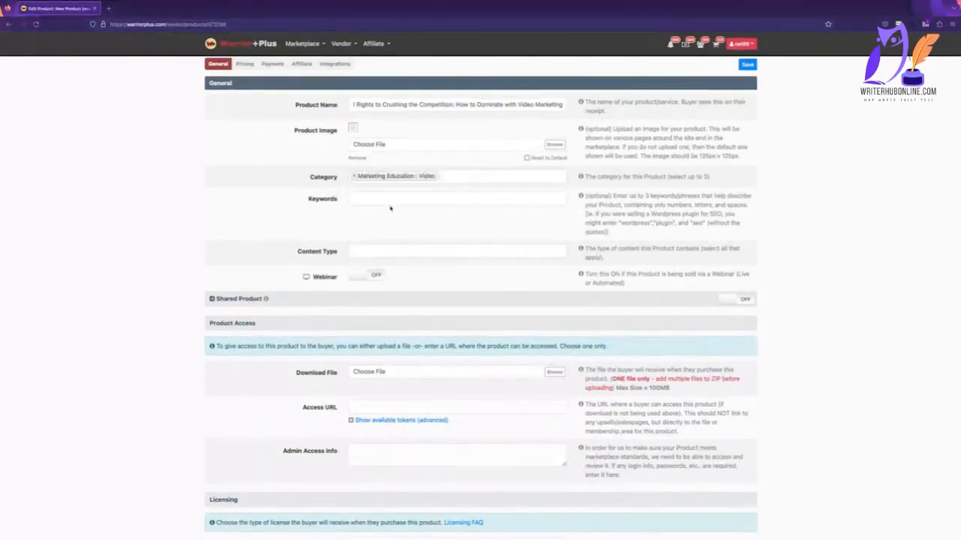
left_click(497, 177)
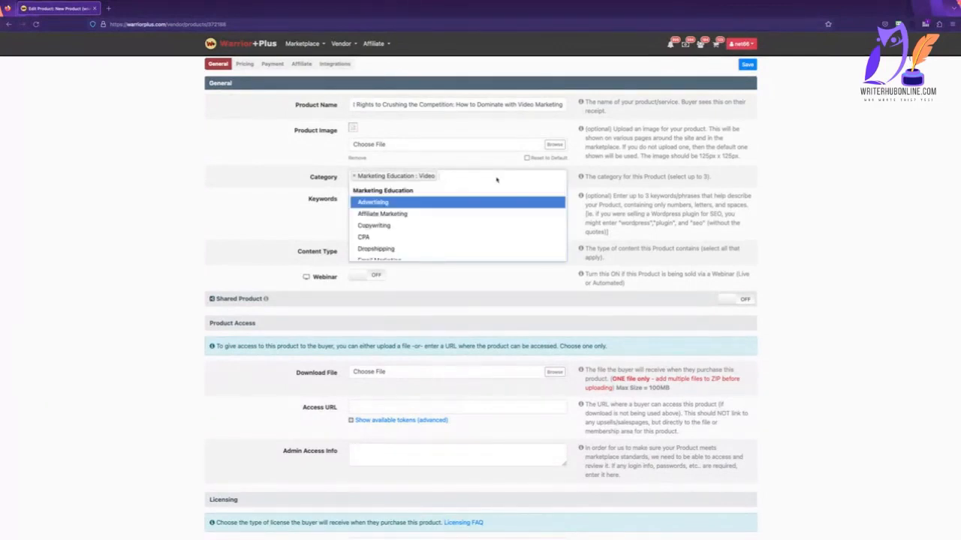
type("plr")
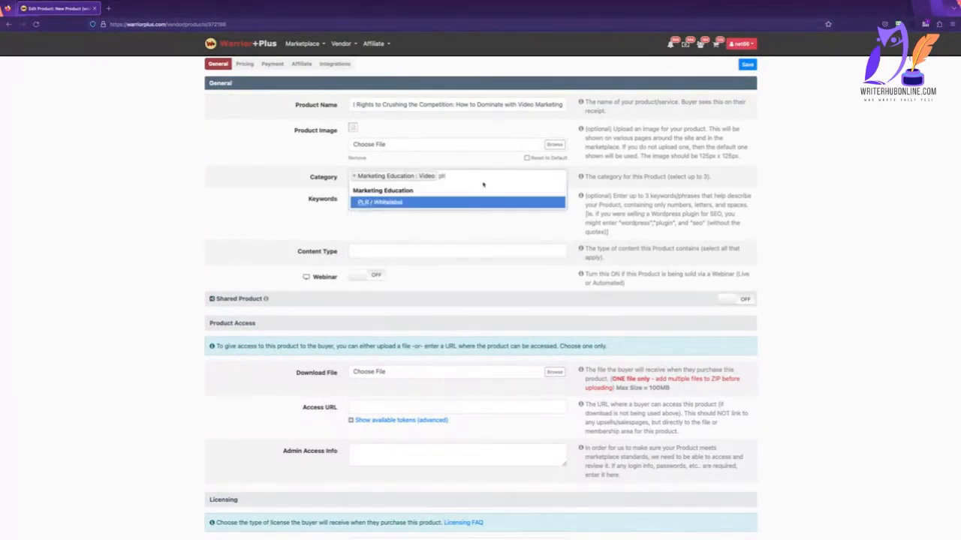
left_click(440, 203)
Open a spare browser tab, return to the product form and attach Whitelabel-videomarketing.zip as the download file.
scroll(440, 202, "up", 1)
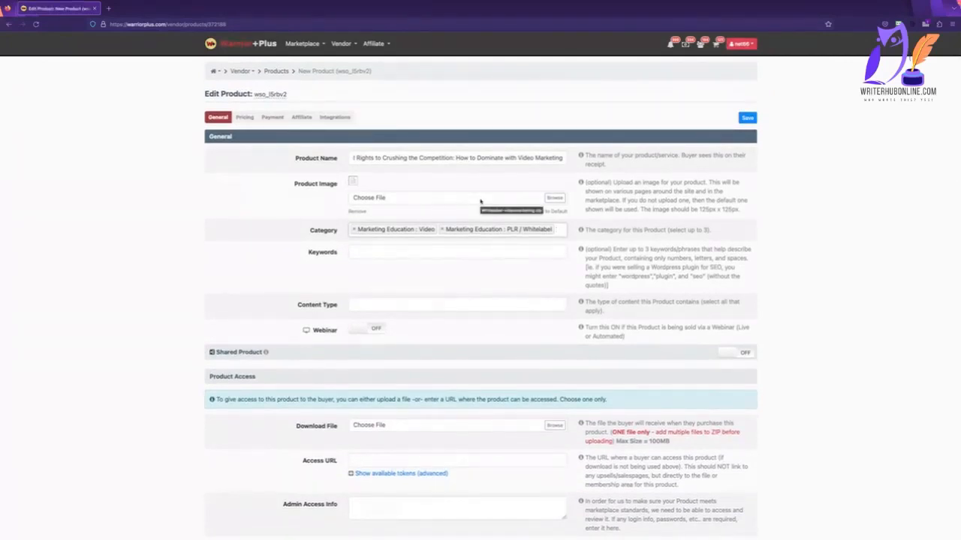
left_click(108, 8)
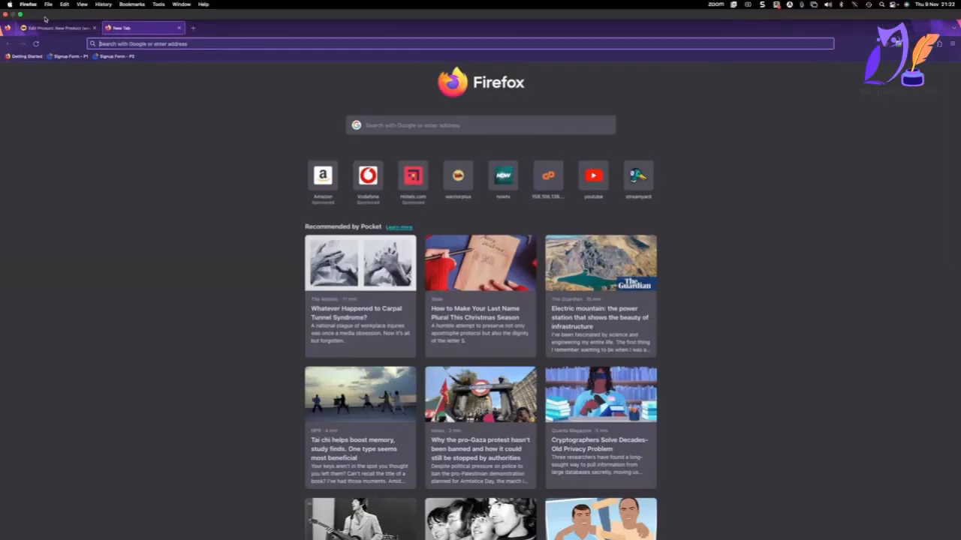
left_click(57, 21)
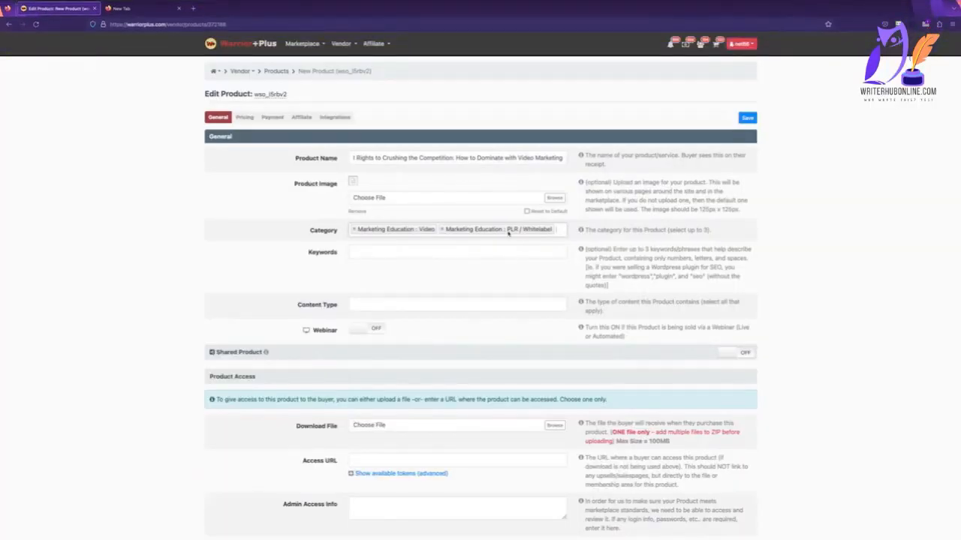
scroll(509, 233, "down", 4)
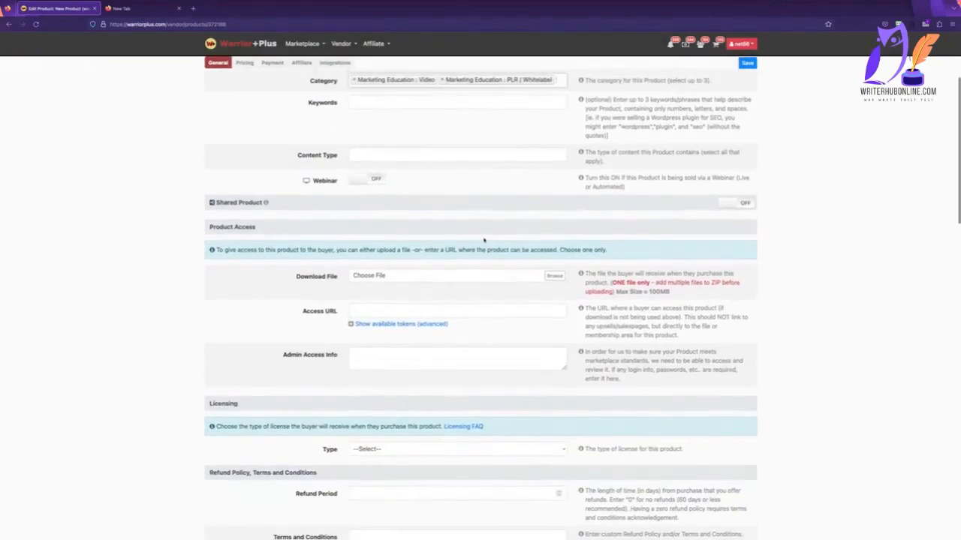
left_click(554, 276)
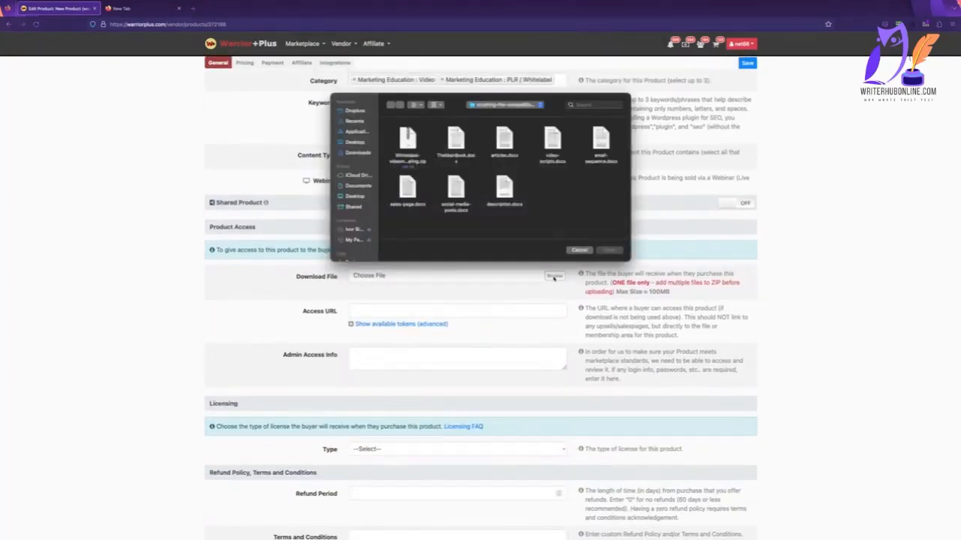
double_click(405, 142)
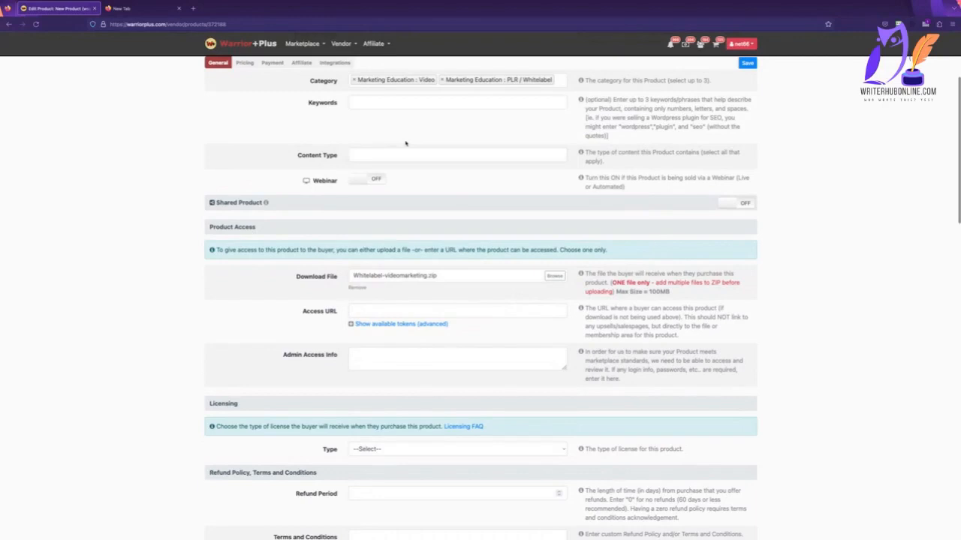
Switch to the empty browser tab and open ChatGPT at chat.openai.com.
scroll(405, 144, "up", 4)
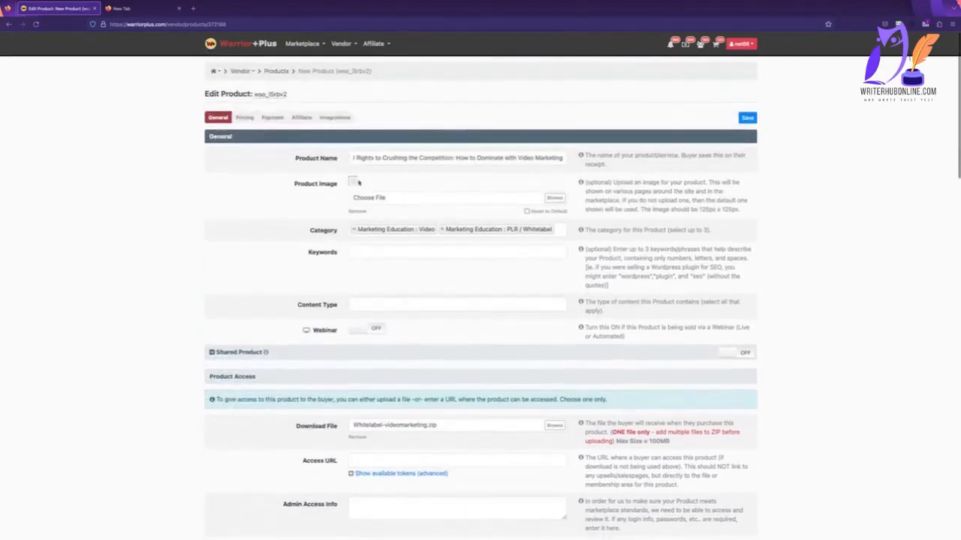
left_click(131, 8)
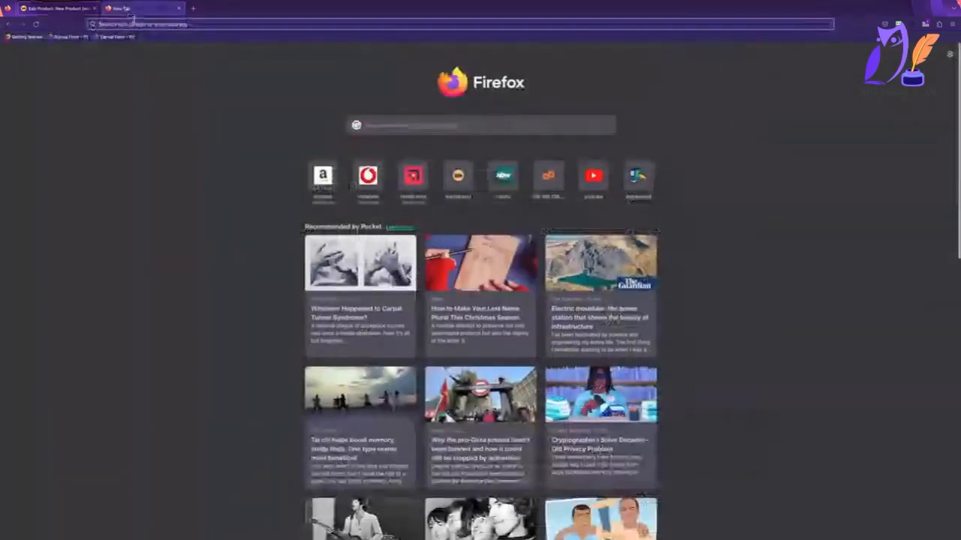
left_click(135, 23)
type("op")
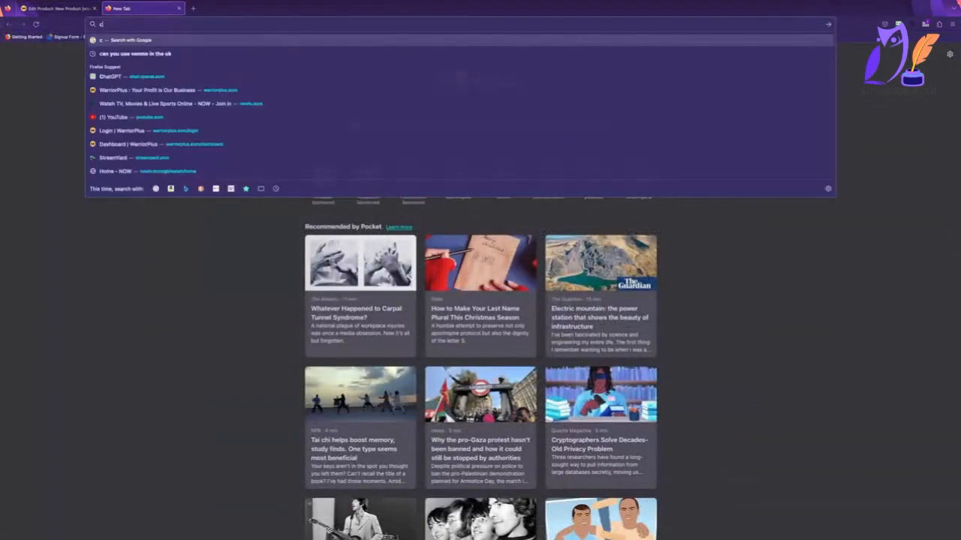
type("e")
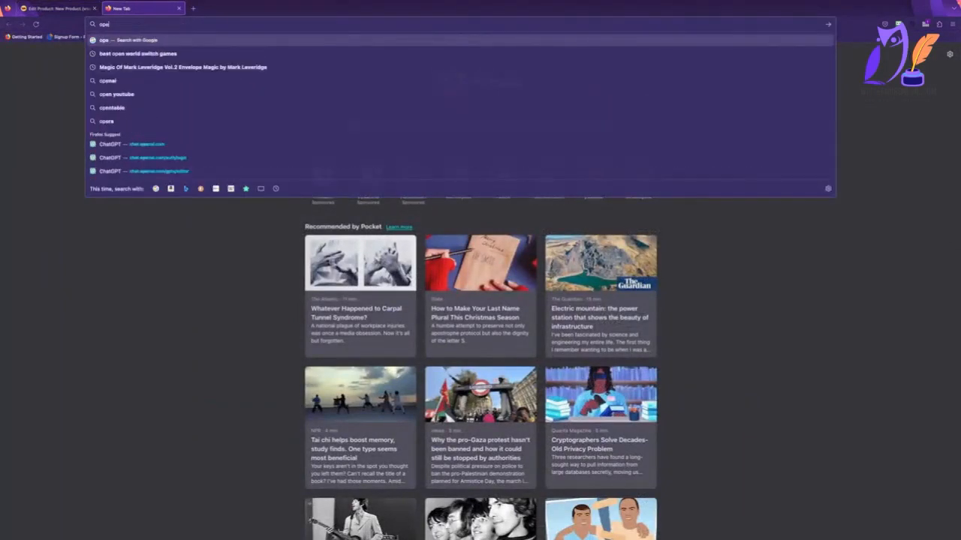
key("Down")
key("Down")
key("Down")
key("Down")
key("Down")
key("Down")
key("Down")
key("Down")
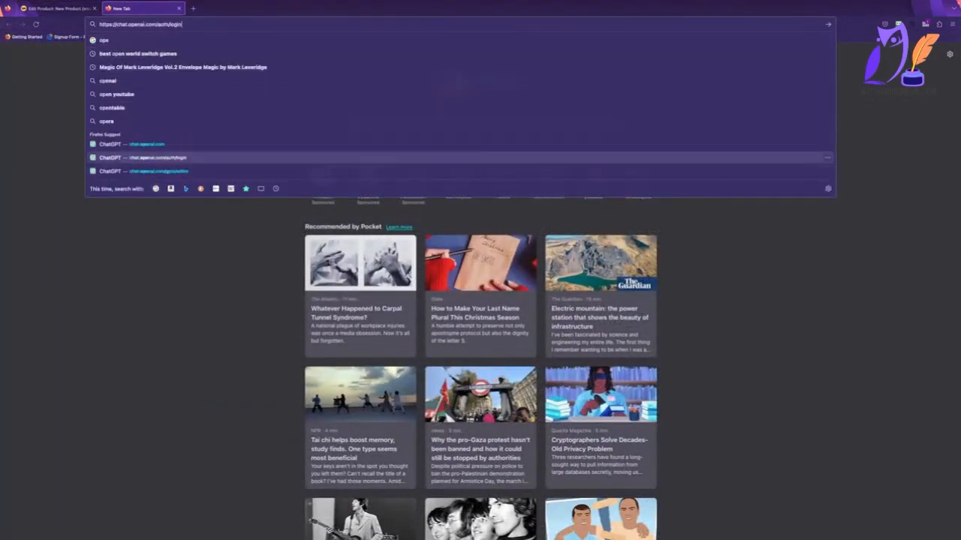
key("Up")
key("Return")
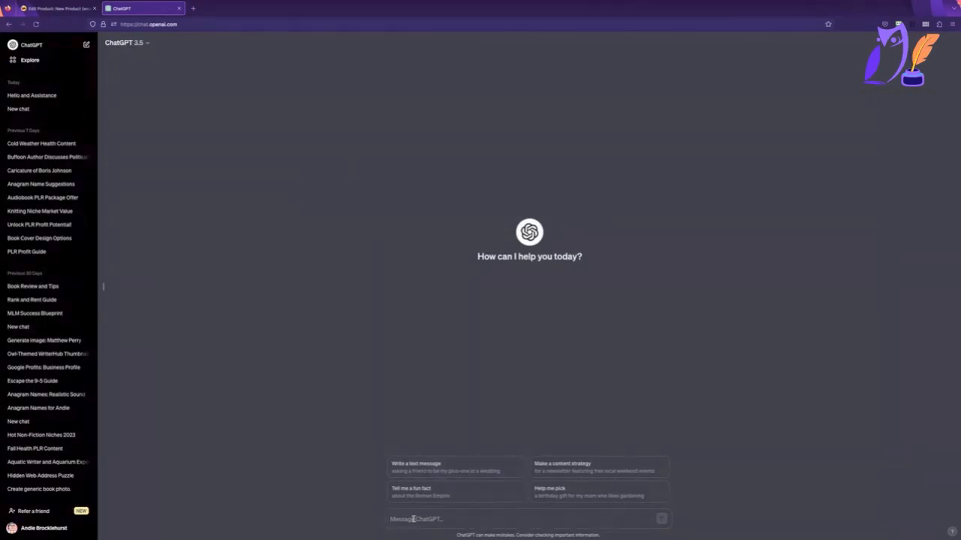
Ask ChatGPT 3.5 to make a cover image for Crushing the Competition: How to Dominate with Video Marketing.
type("make a cover imah")
type("e for")
type("Crushing the Competition: How to Dominate with Video Marketing")
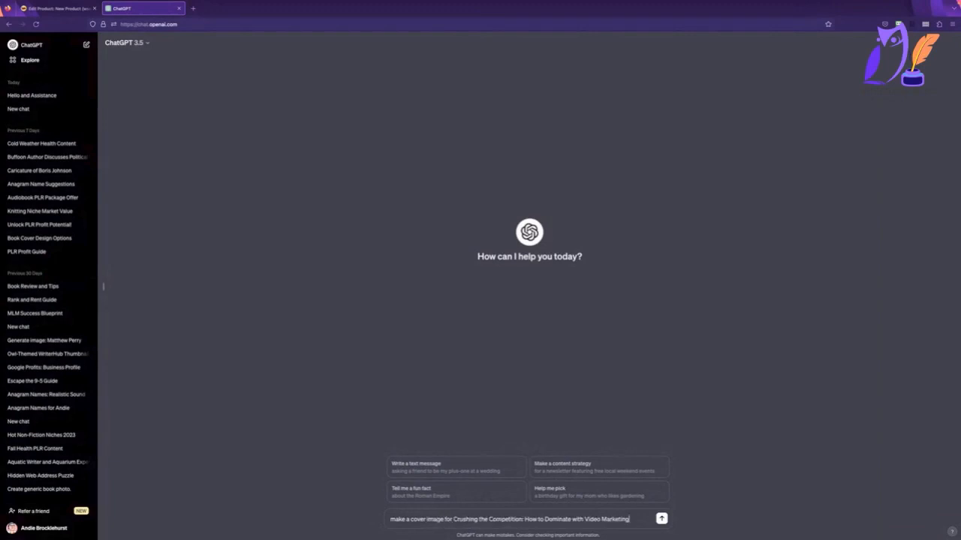
key("Return")
Start a new GPT-4 chat and enter the cover image request again, beginning with "make a".
left_click(125, 43)
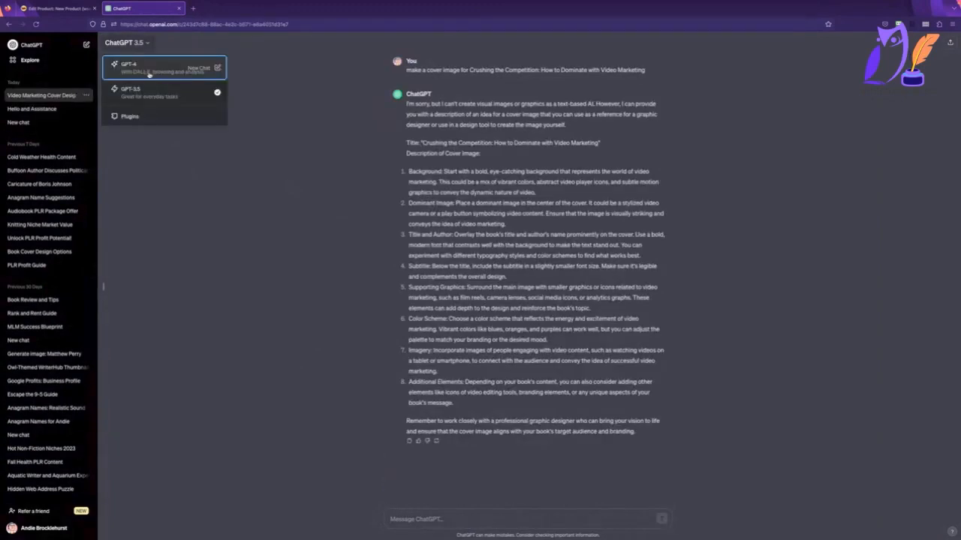
left_click(148, 73)
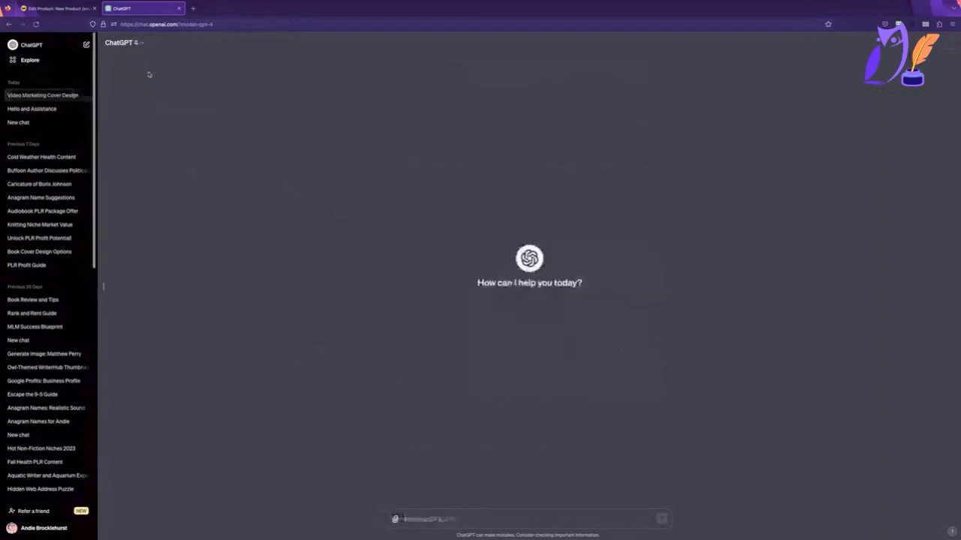
left_click(403, 519)
type("make a")
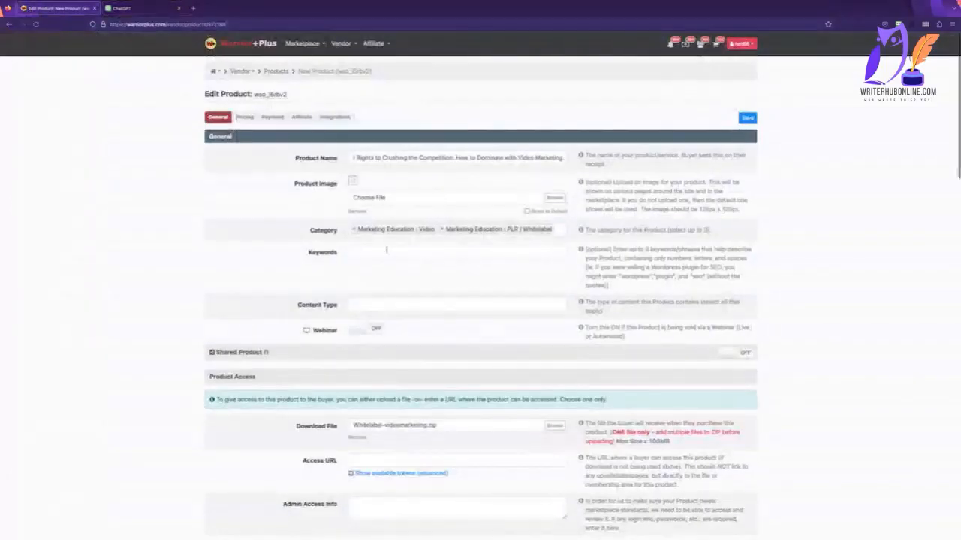
Add Marketing Education's Social Media as the third category on the WarriorPlus product form.
left_click(559, 229)
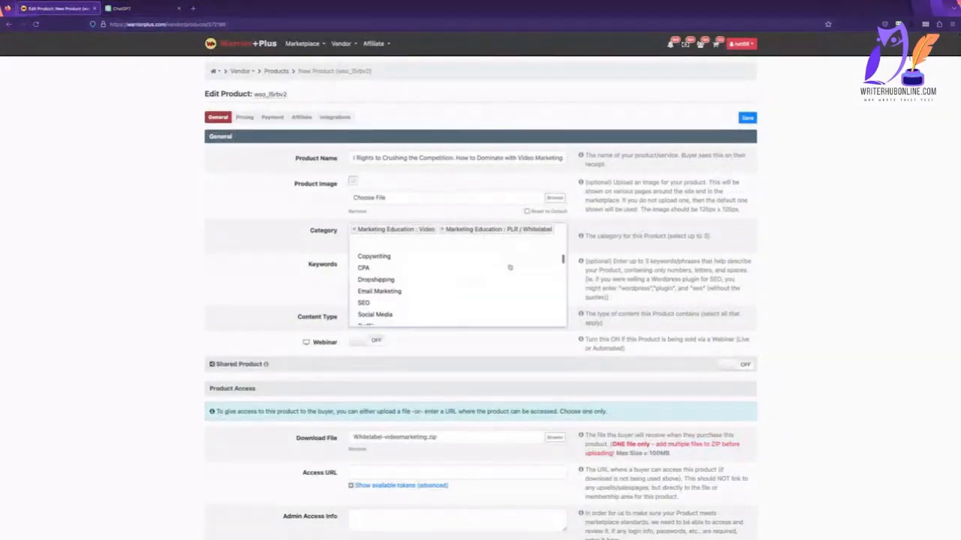
scroll(508, 265, "up", 3)
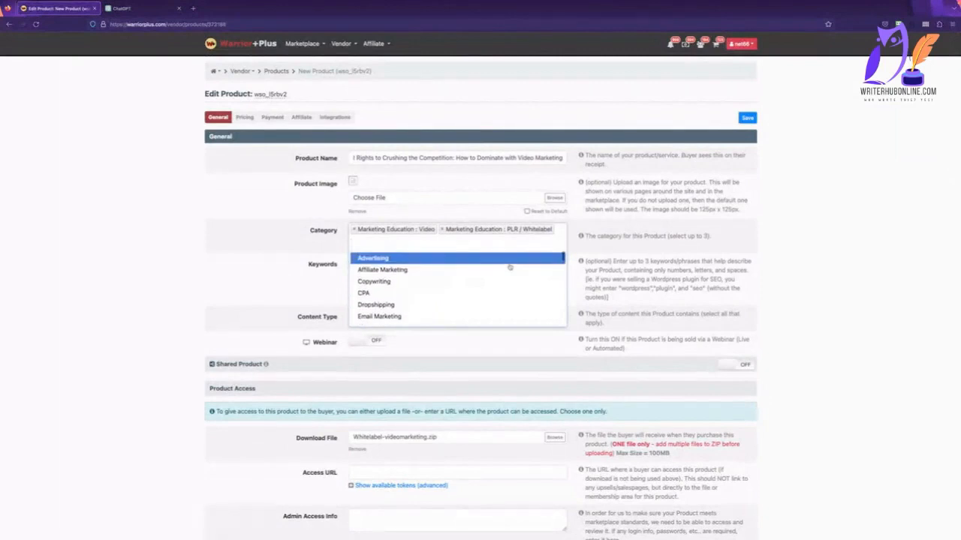
scroll(509, 267, "down", 3)
scroll(509, 267, "down", 1)
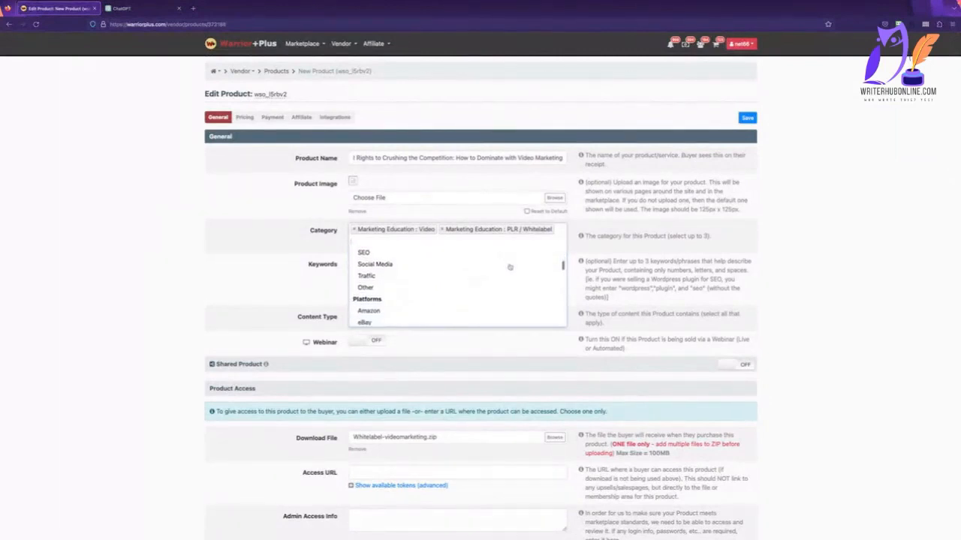
left_click(444, 264)
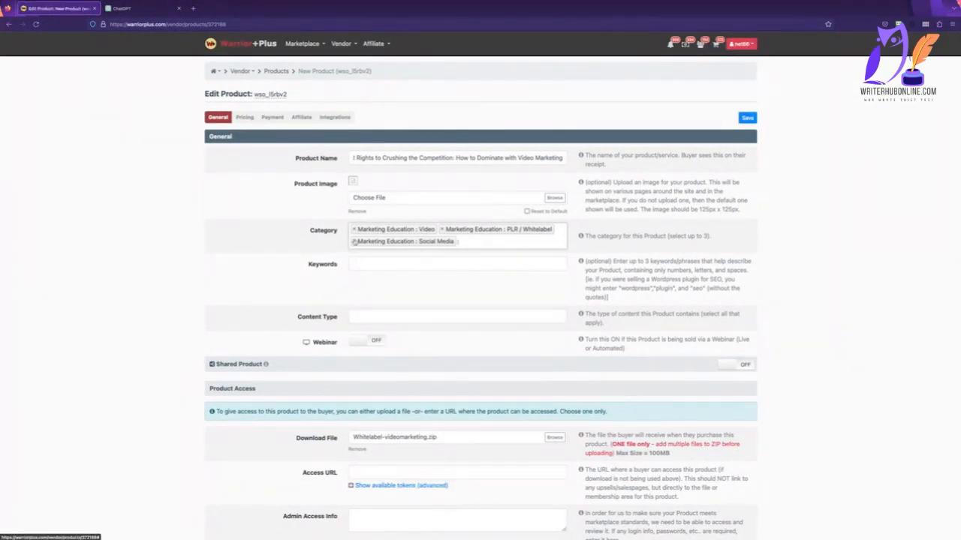
Enter Video, Plr and Resell as the product's three keywords.
left_click(403, 264)
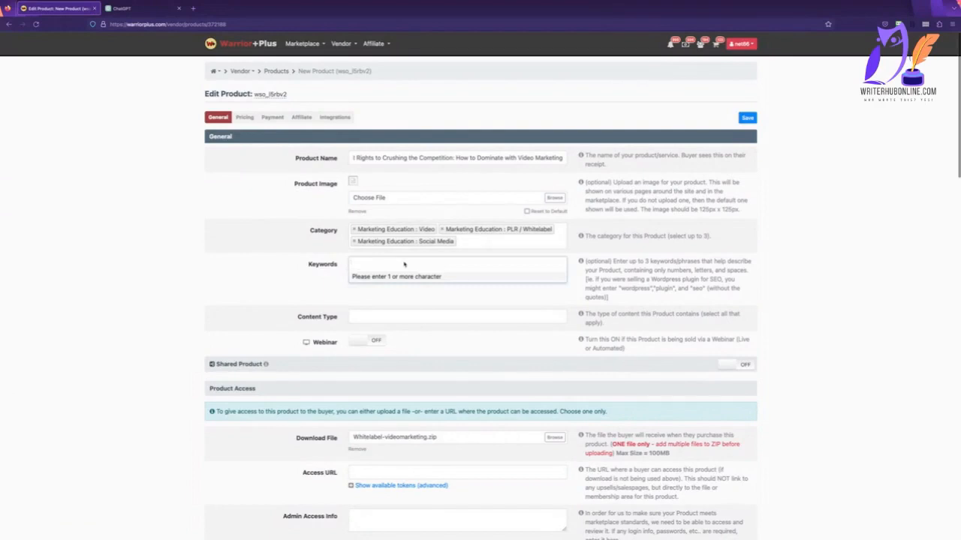
type("Video")
key("Return")
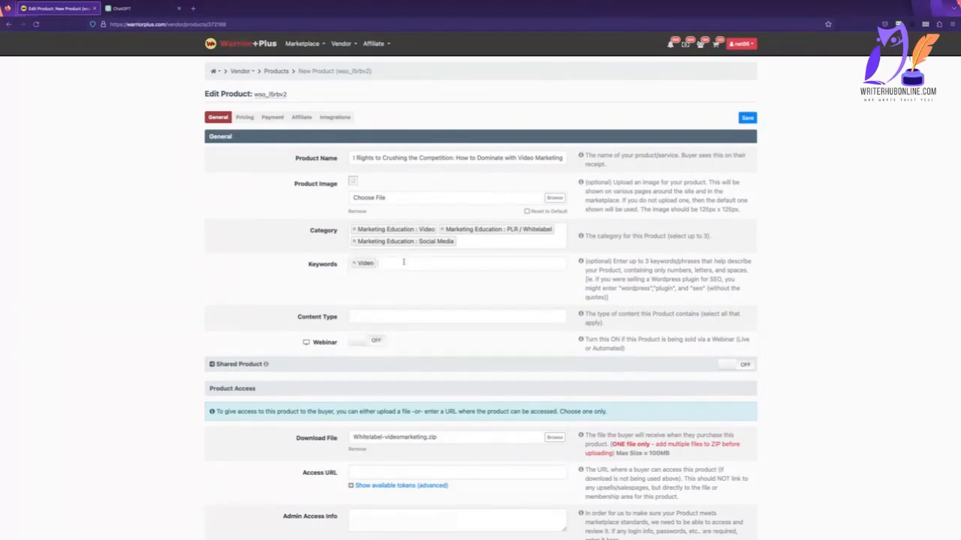
type("plr")
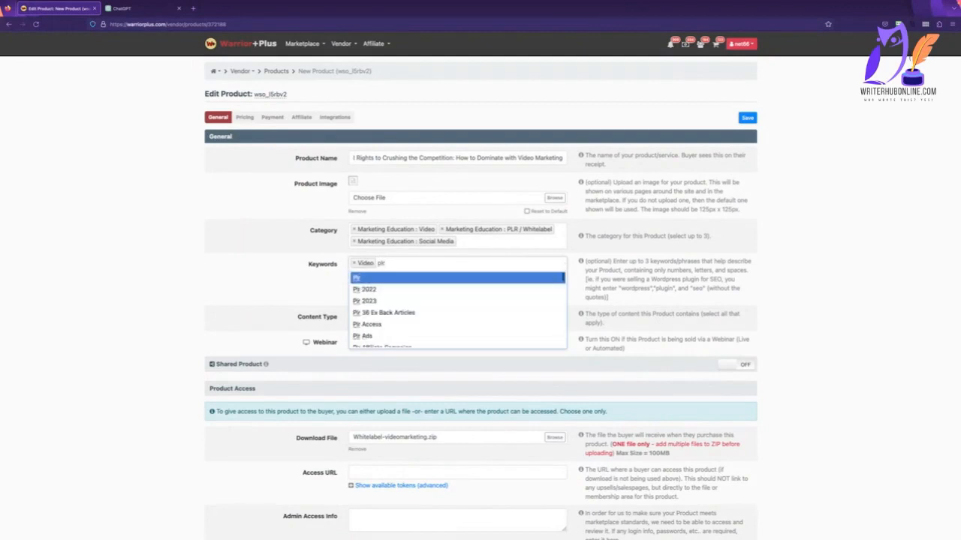
key("Return")
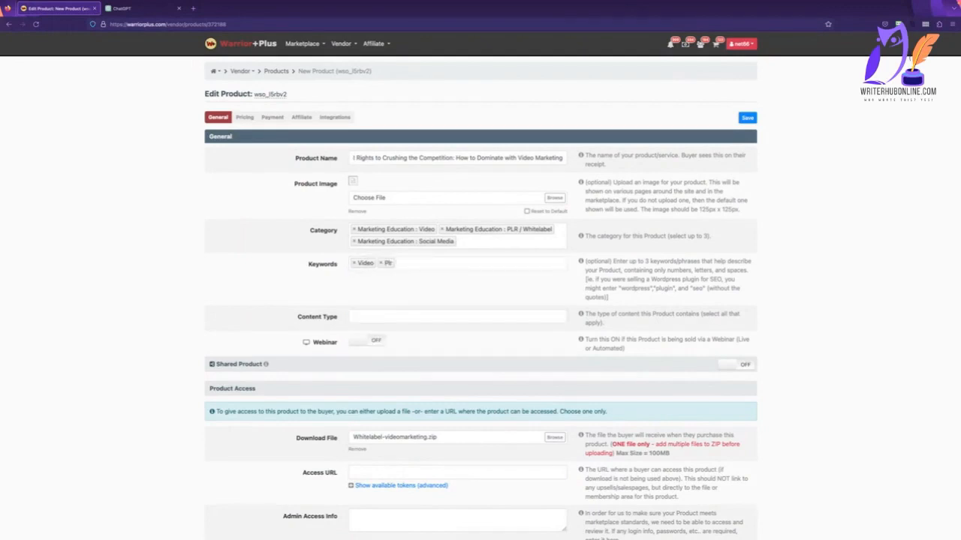
type("r × Res")
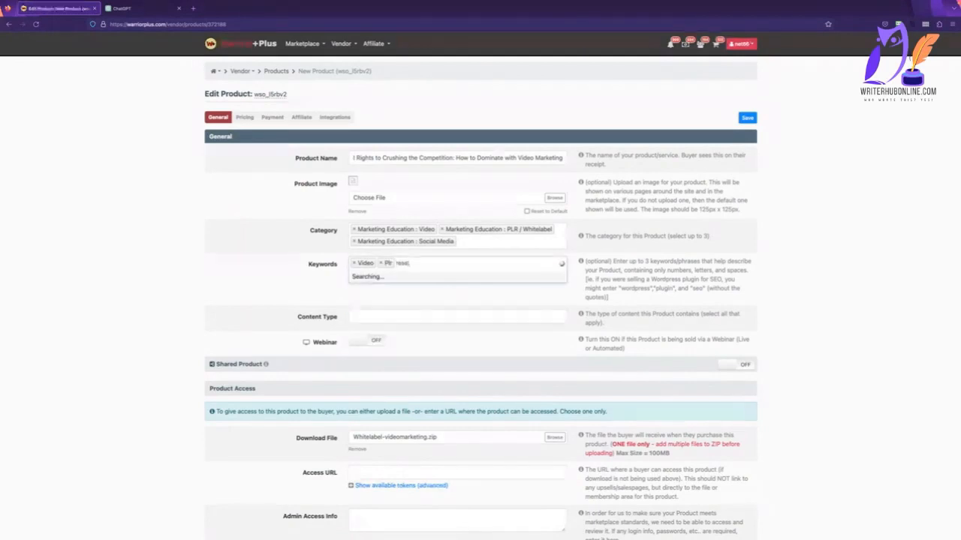
type("el")
key("Return")
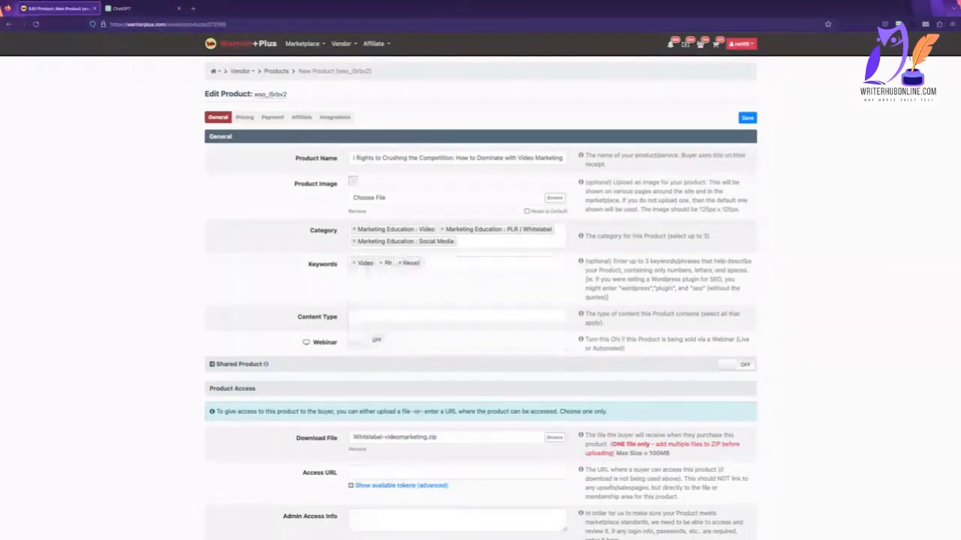
Set the product's content type to both ebook and other.
left_click(392, 318)
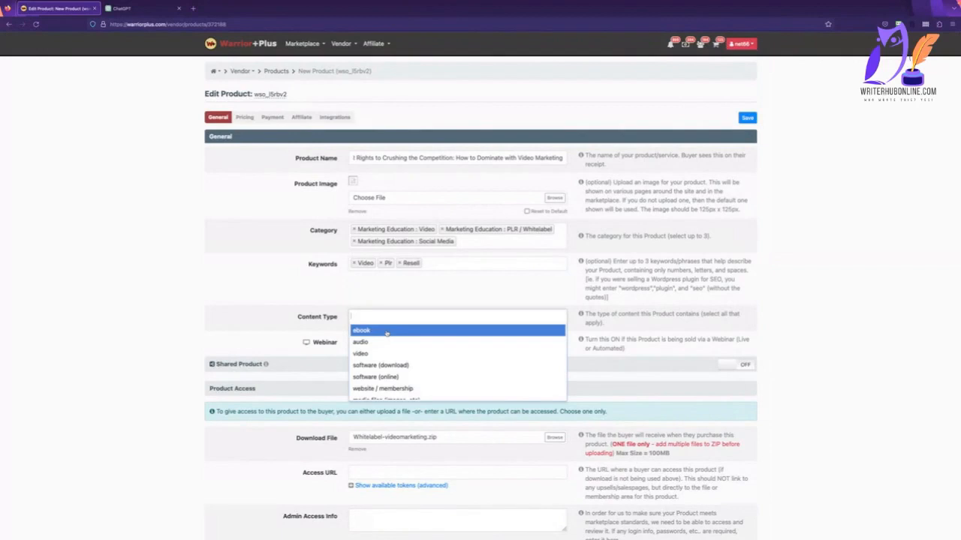
left_click(387, 331)
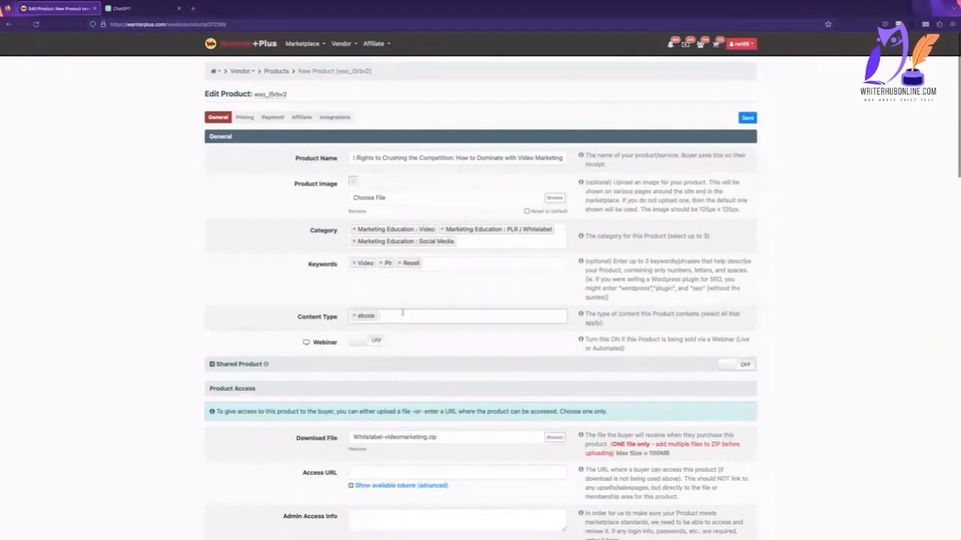
left_click(403, 313)
scroll(419, 358, "down", 1)
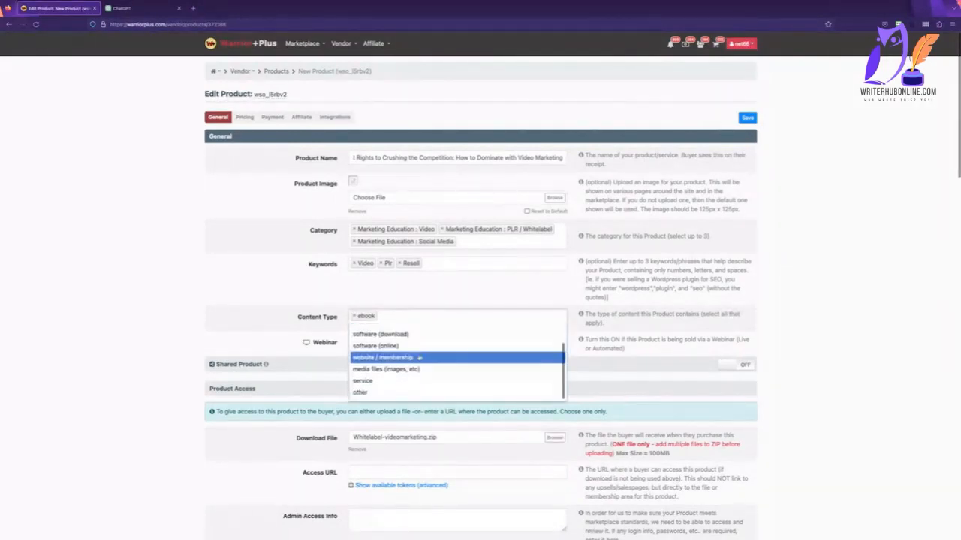
left_click(405, 392)
Set the license type in the Licensing section to Extended.
scroll(441, 300, "down", 3)
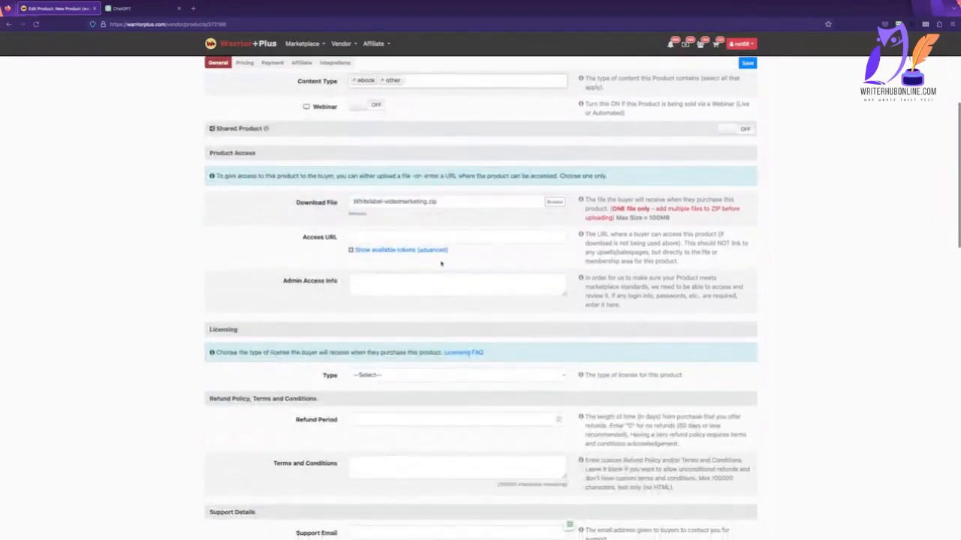
left_click(454, 285)
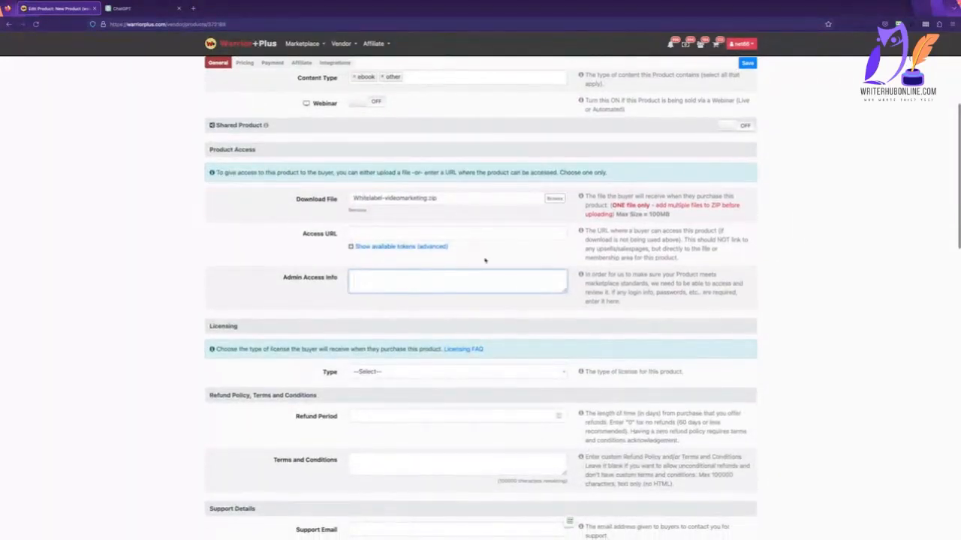
scroll(495, 258, "down", 2)
left_click(506, 264)
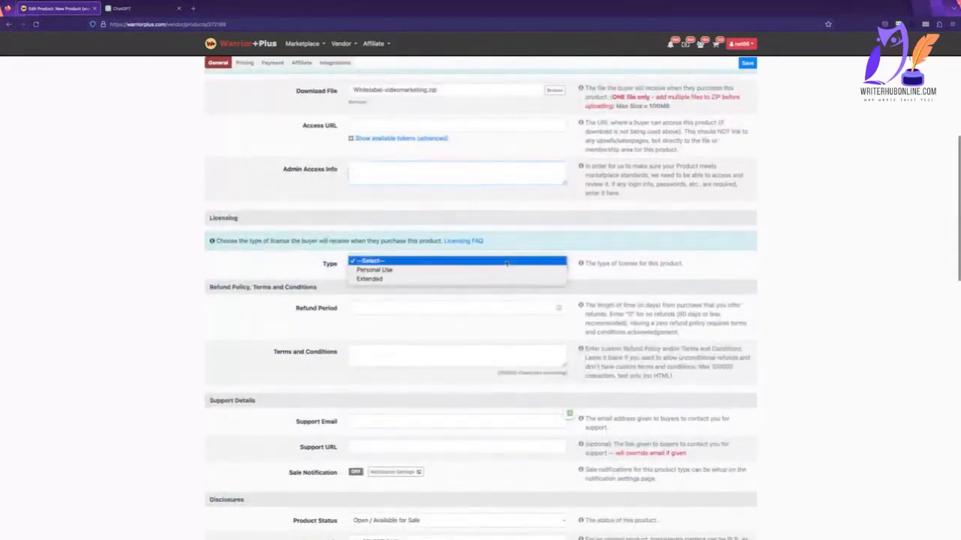
left_click(500, 279)
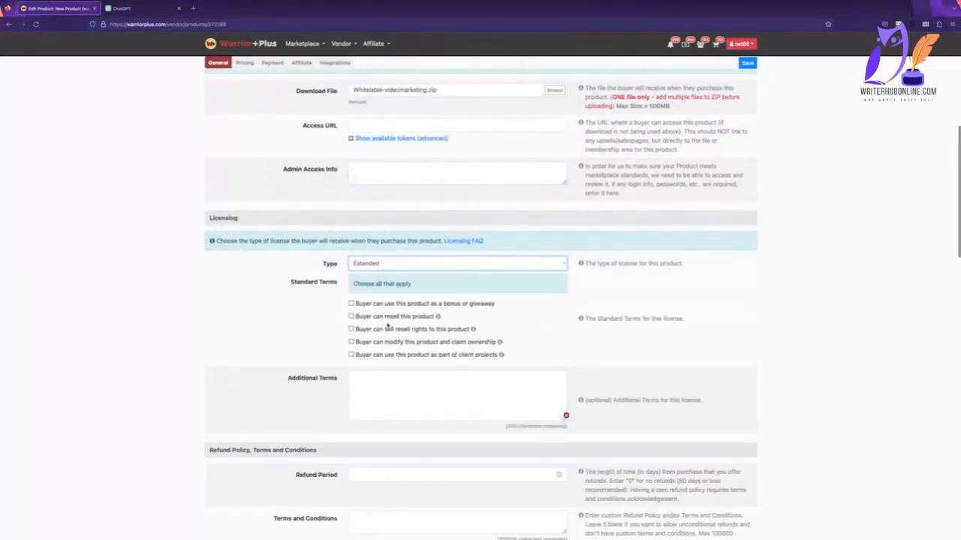
Enable all five standard license terms: bonus or giveaway, resell, sell resell rights, modify and claim ownership, and client projects.
left_click(351, 304)
left_click(351, 316)
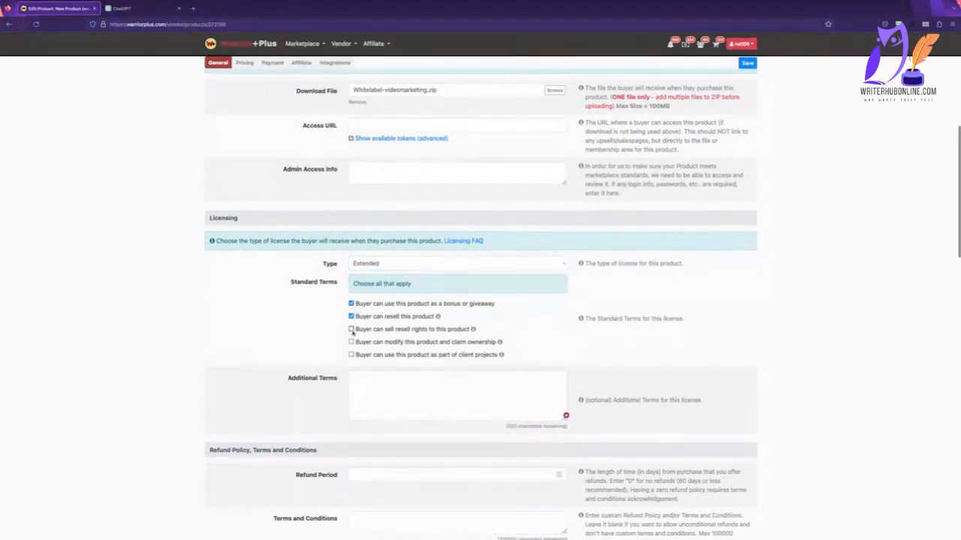
left_click(350, 329)
left_click(350, 341)
left_click(350, 354)
Set the refund period to 0 and enter the terms and conditions "This is PLR. All sales are final.".
scroll(409, 394, "down", 1)
scroll(391, 367, "down", 3)
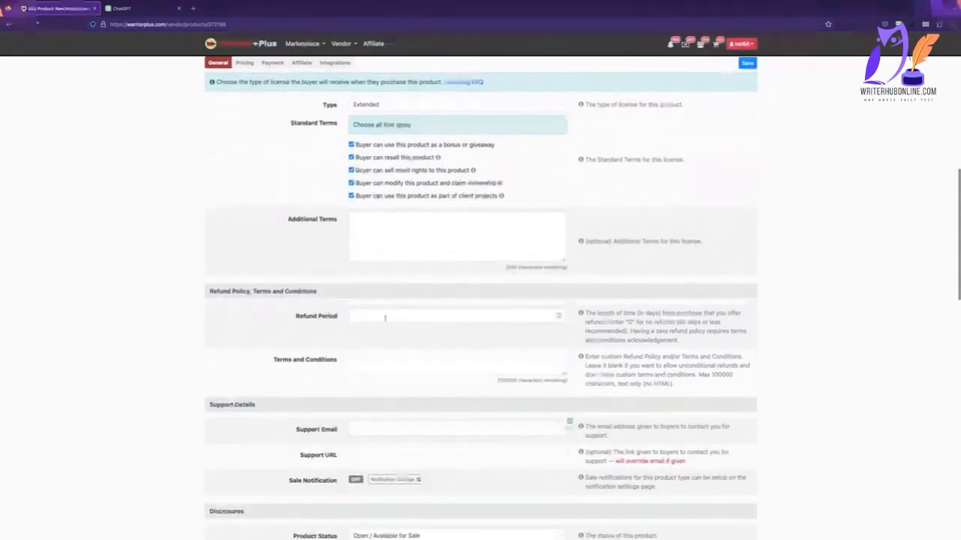
left_click(388, 316)
type("0")
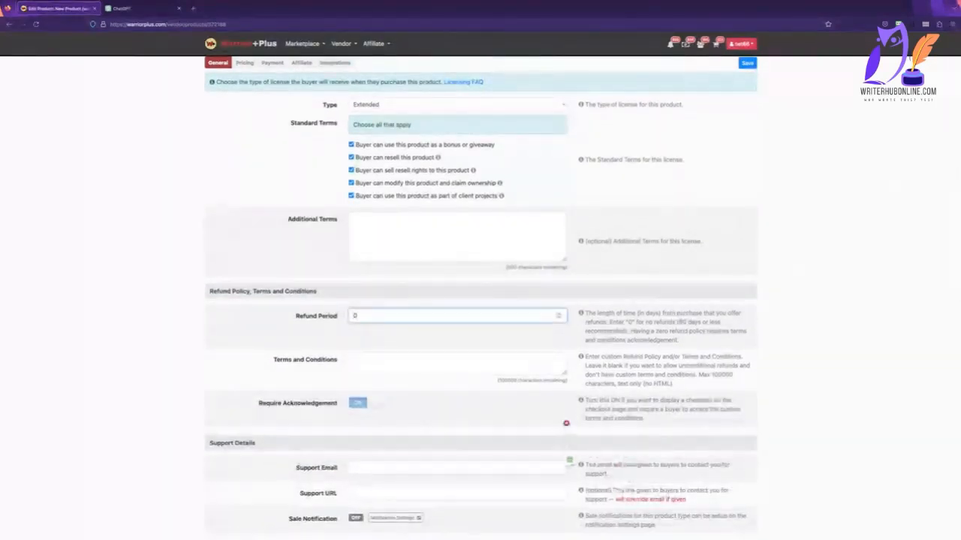
key("Tab")
type("Ehis")
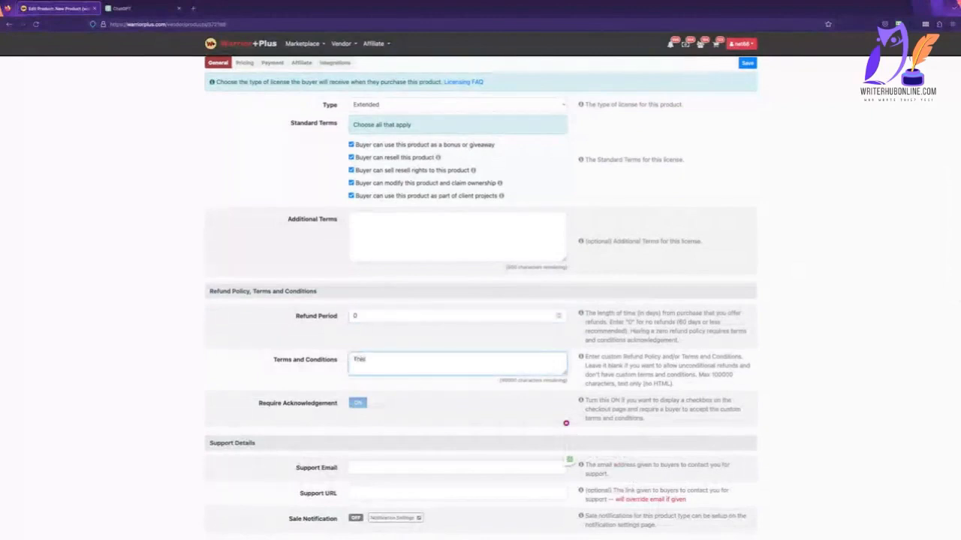
type(" is PLR. All sales are final.")
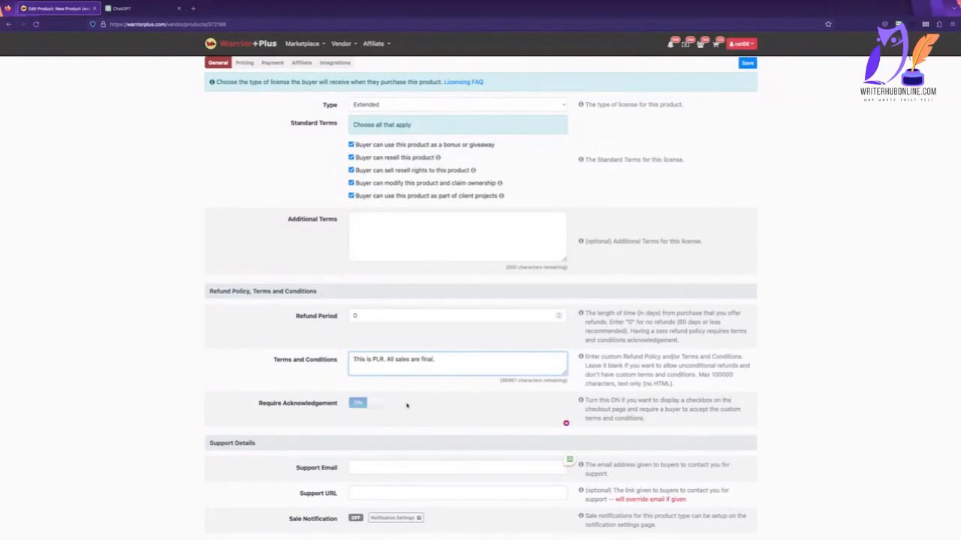
Fill in the support email address in the Support Details section.
scroll(407, 405, "down", 3)
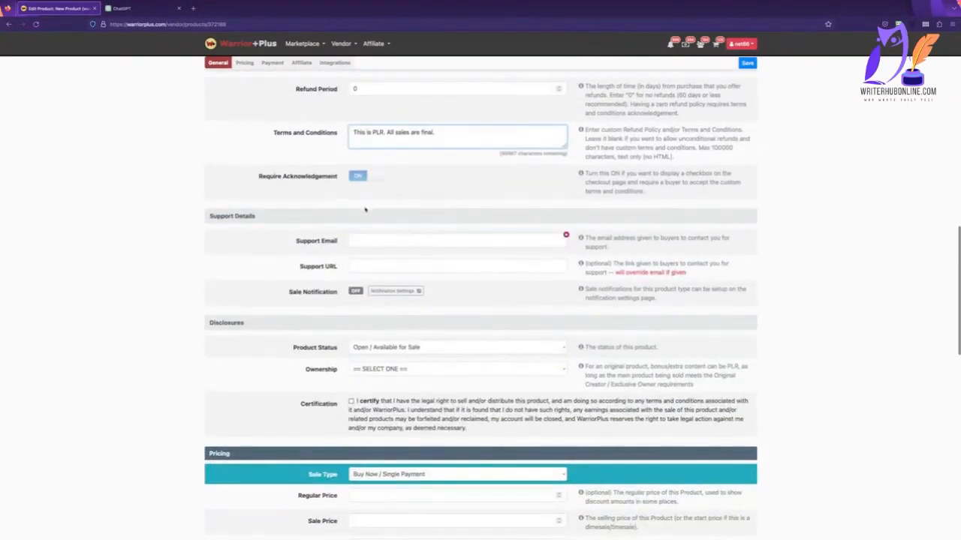
left_click(352, 239)
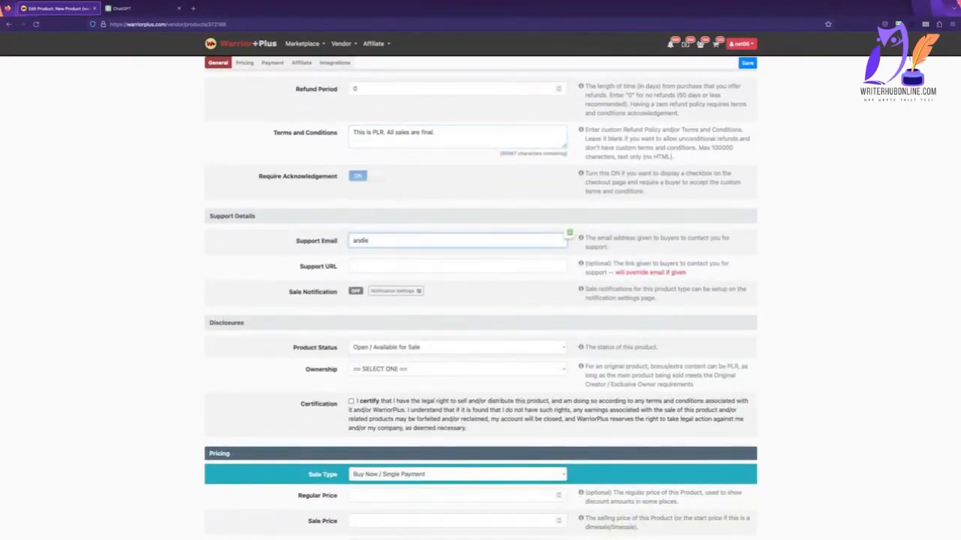
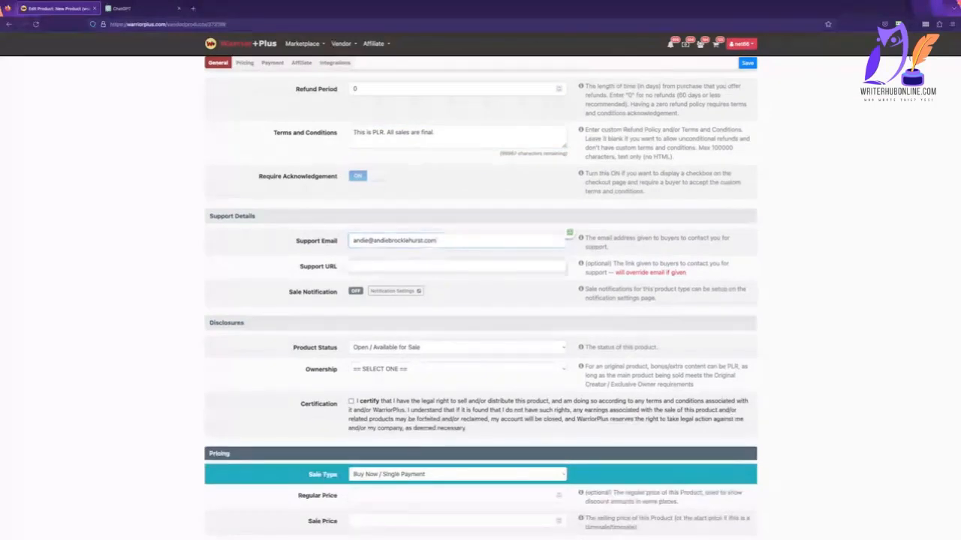
key("Tab")
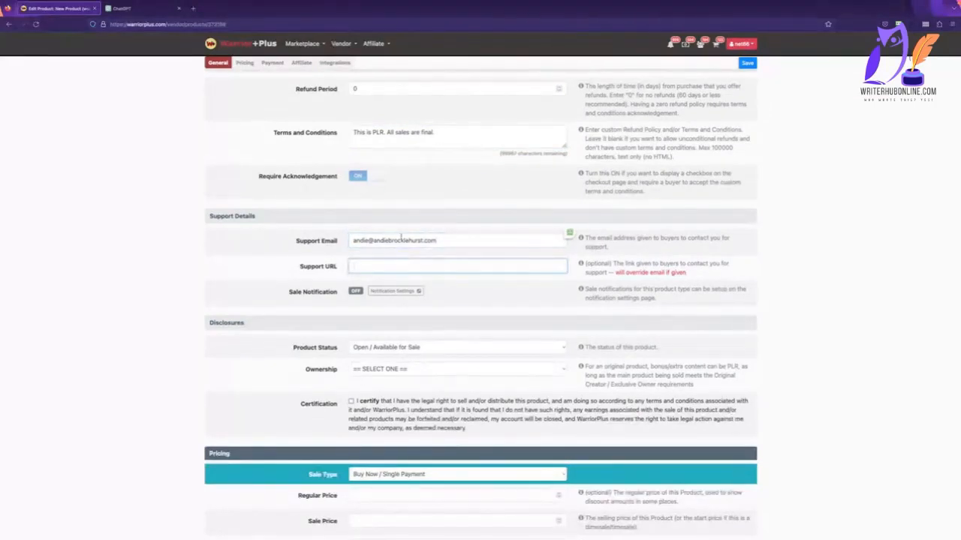
Keep the status Open / Available for Sale, set ownership to Original Creator and/or Exclusive Owner, and certify the legal right to sell.
scroll(473, 309, "down", 1)
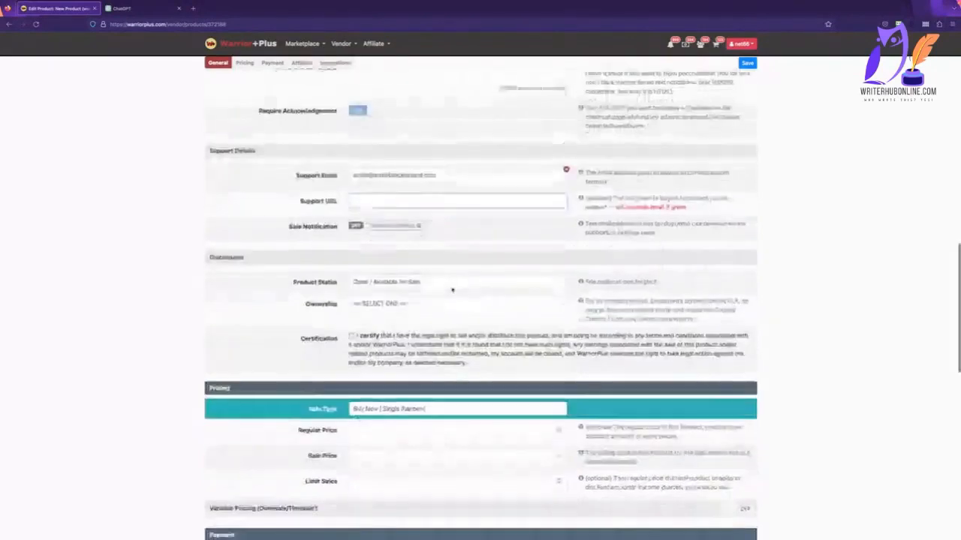
left_click(446, 282)
left_click(446, 283)
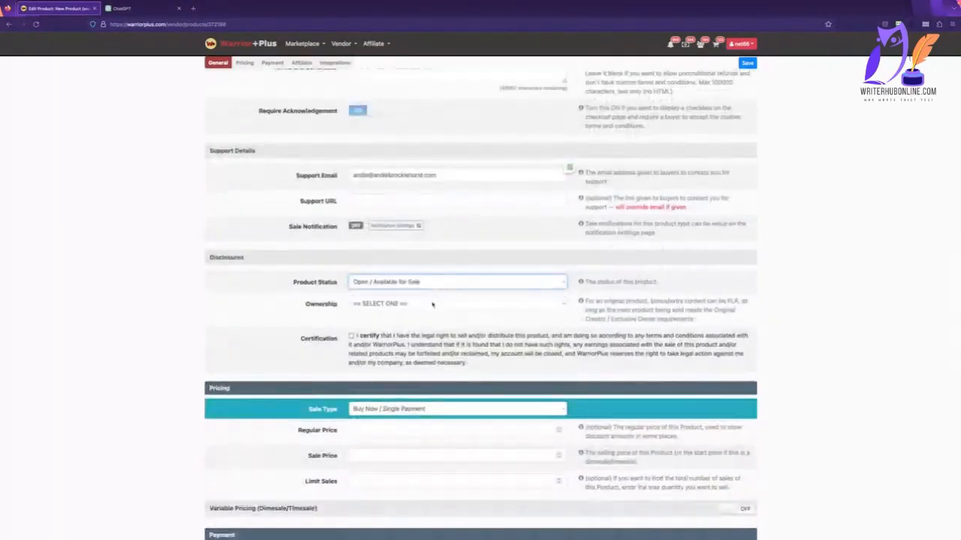
left_click(435, 304)
left_click(435, 312)
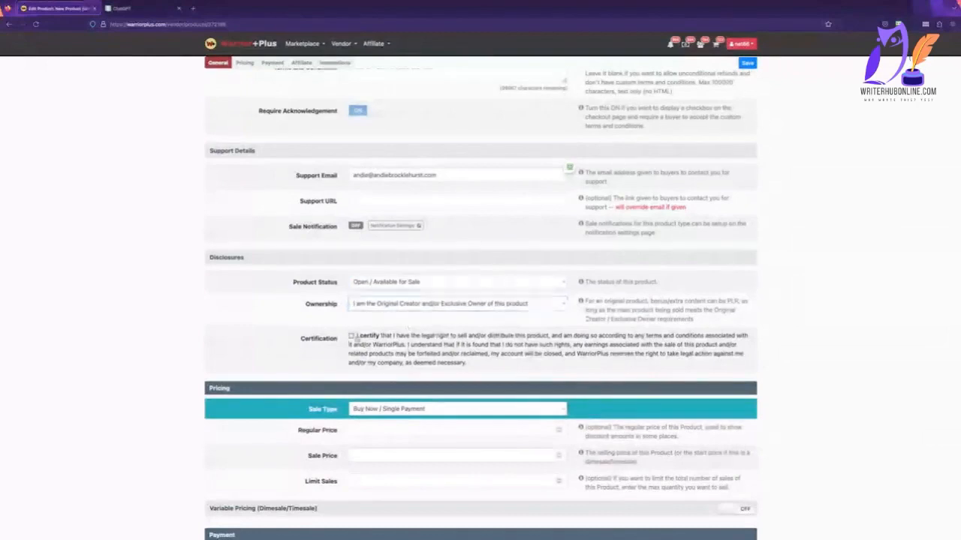
left_click(351, 337)
Set the product's regular price to 97 and its sale price to 27.
scroll(401, 300, "down", 2)
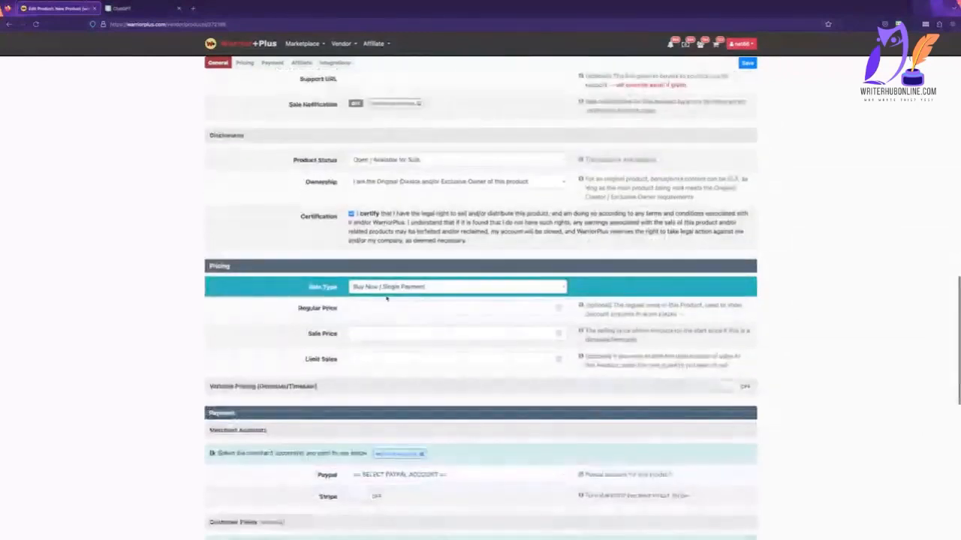
left_click(384, 306)
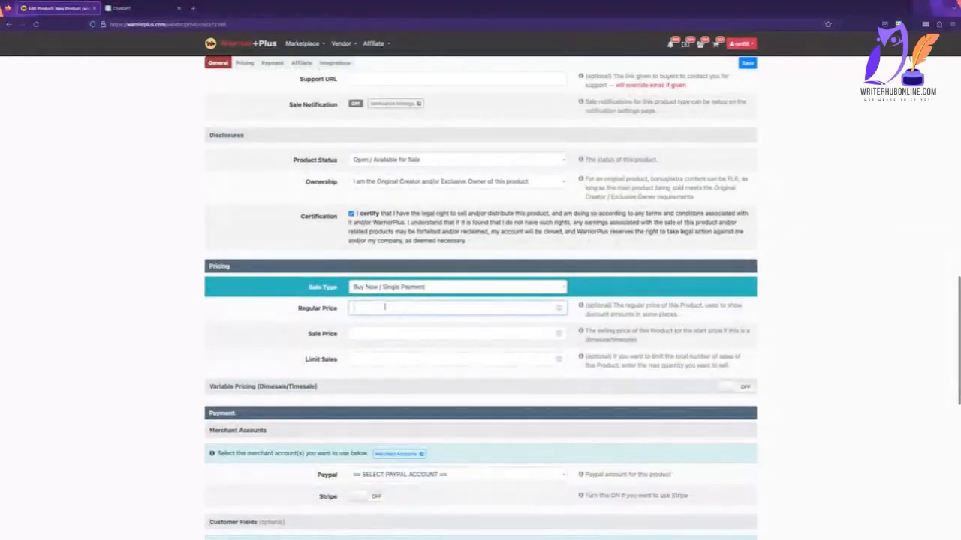
type("97")
key("Tab")
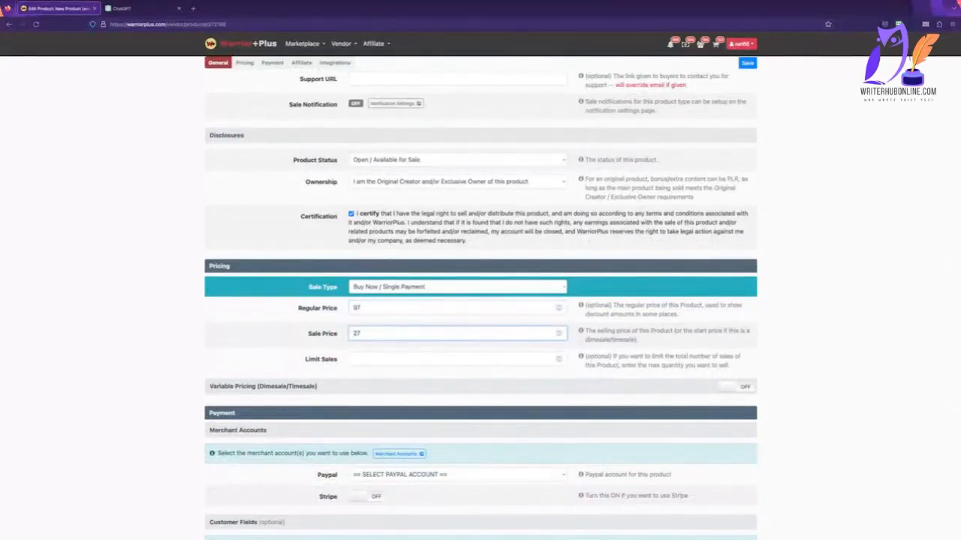
left_click(457, 359)
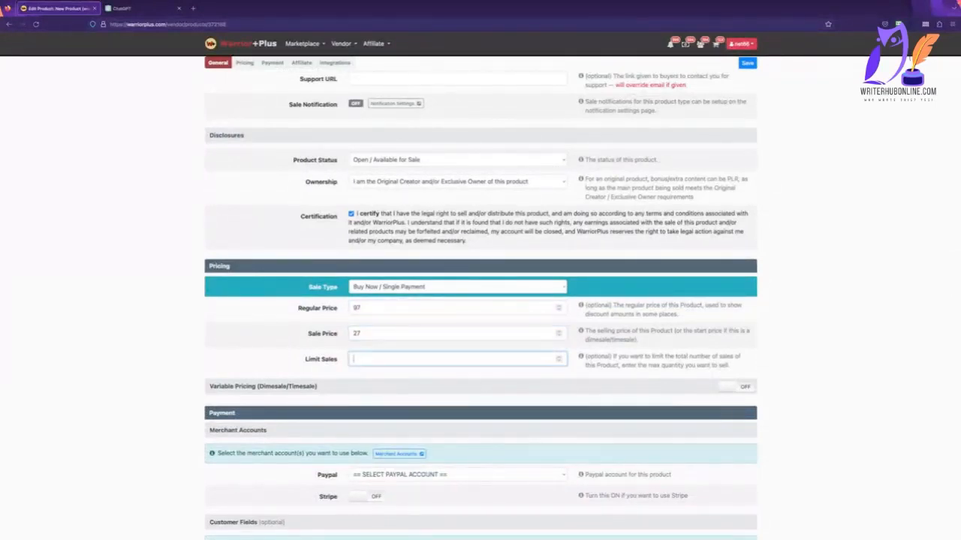
left_click(354, 307)
type("199191919")
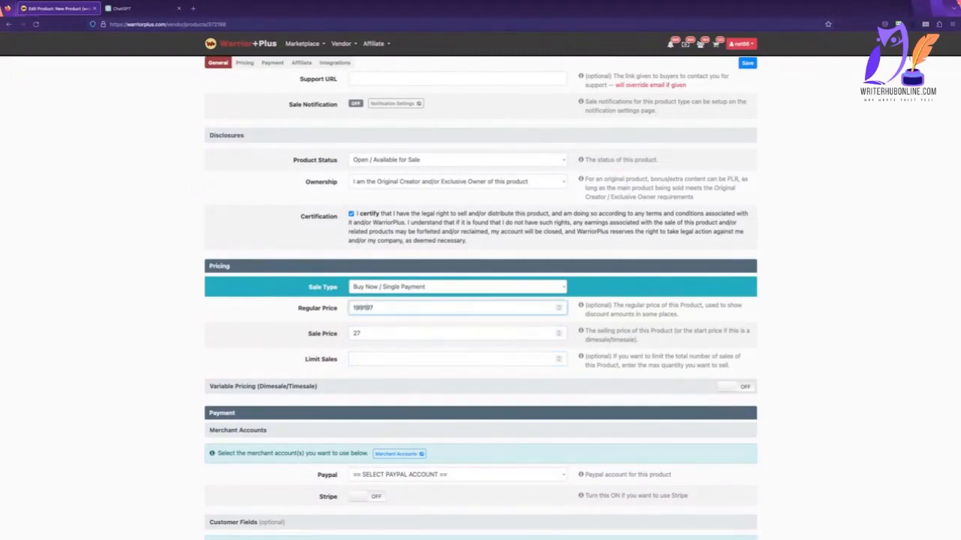
key("BackSpace")
key("BackSpace")
key("BackSpace")
key("BackSpace")
key("BackSpace")
key("BackSpace")
key("BackSpace")
key("BackSpace")
key("BackSpace")
Select the PayPal merchant account for the product and turn on Stripe payments.
scroll(391, 333, "down", 3)
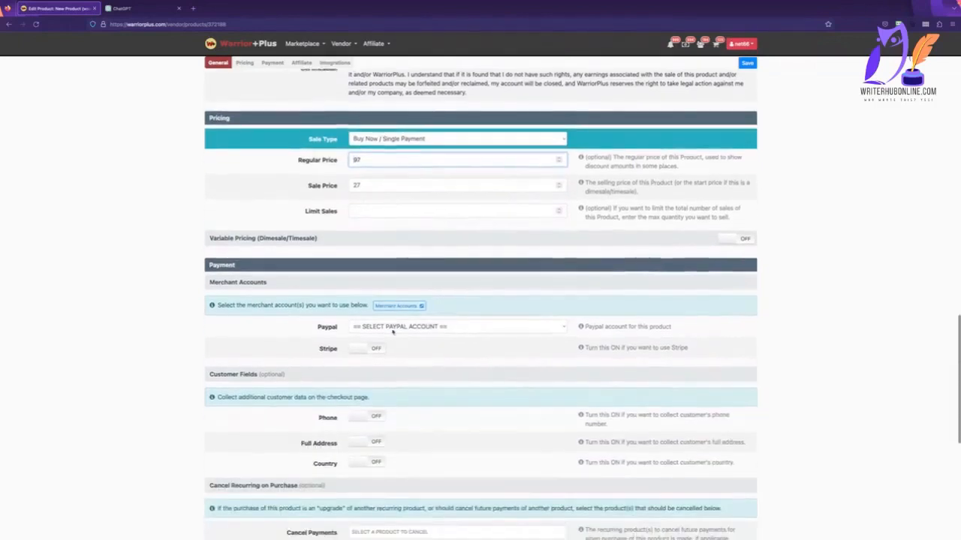
left_click(391, 315)
left_click(386, 321)
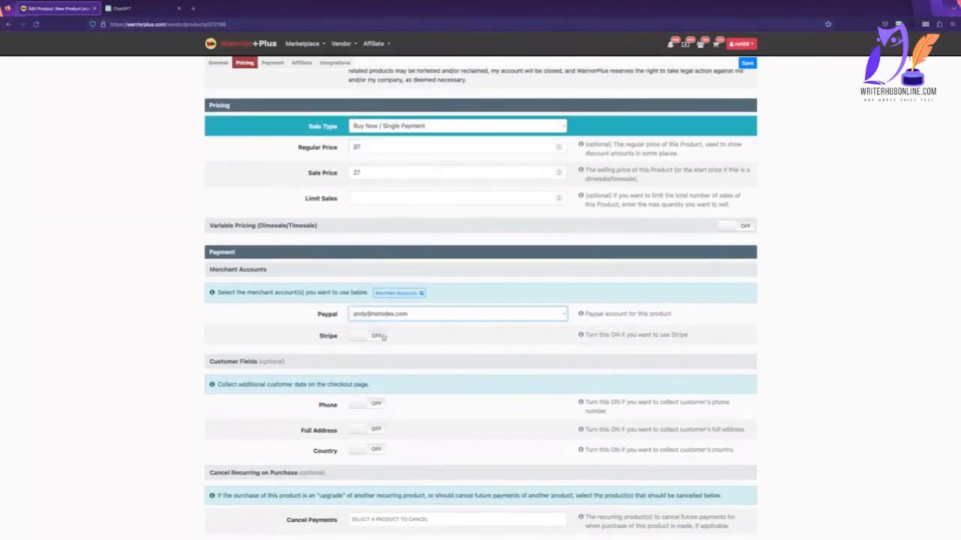
left_click(377, 337)
Set the affiliate commission rate to Percentage (%) at 75% and the WarriorPlus commission to 50%.
scroll(381, 343, "down", 4)
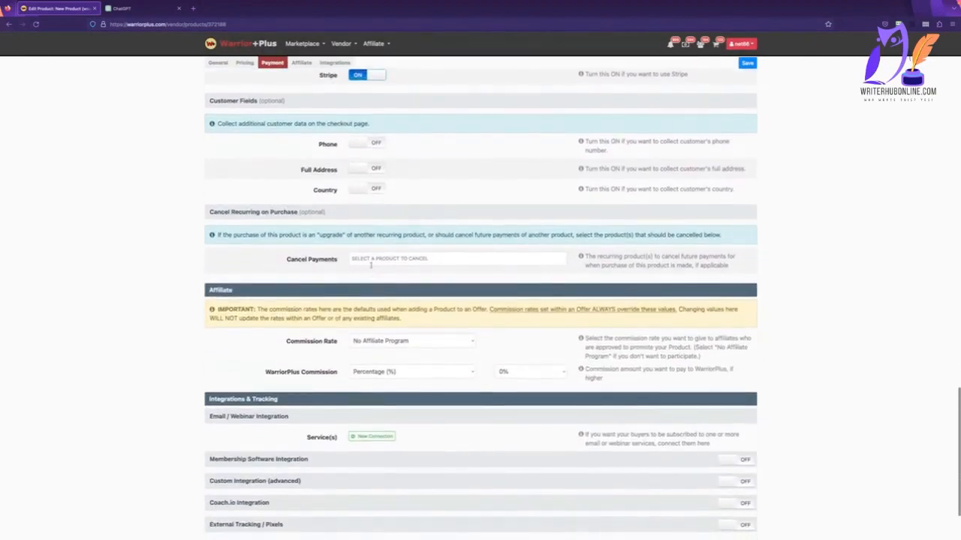
scroll(371, 275, "down", 2)
left_click(373, 254)
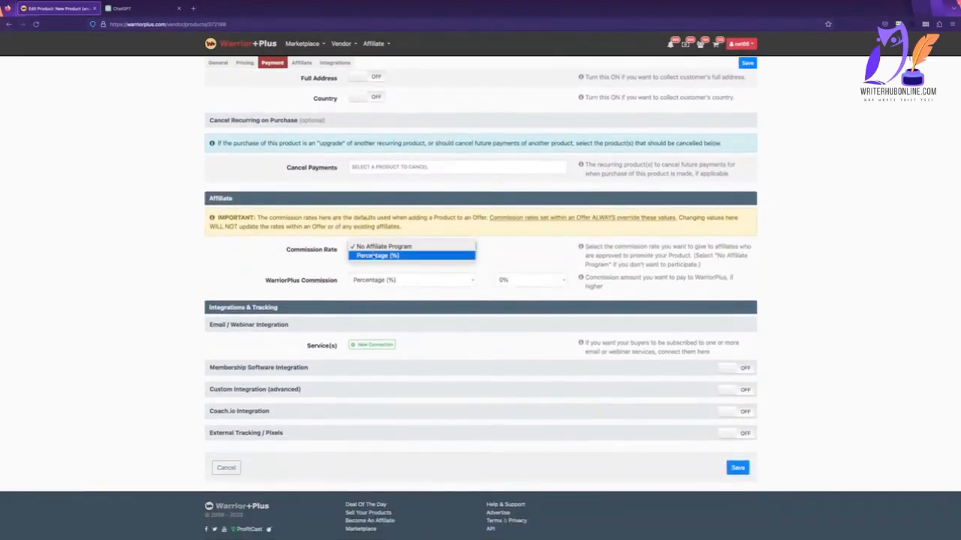
left_click(373, 259)
left_click(499, 249)
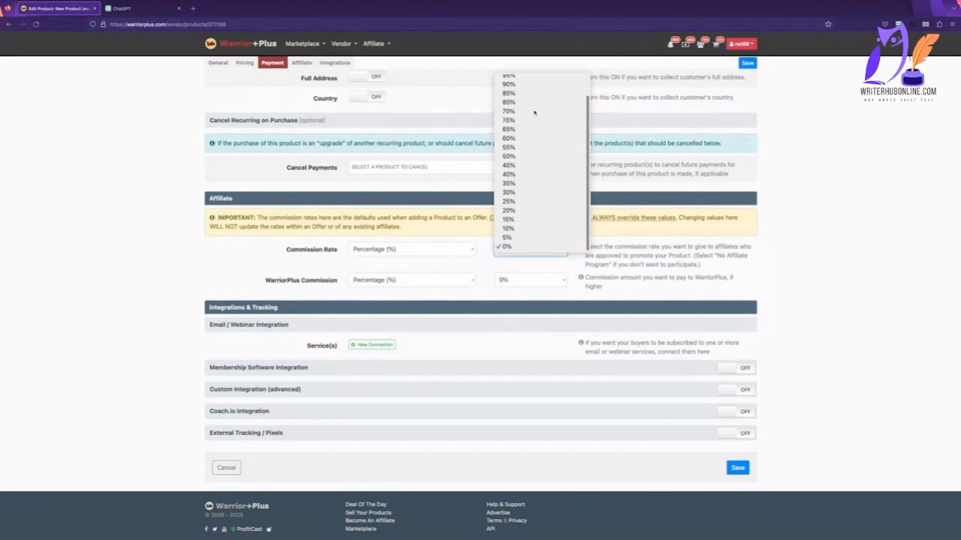
left_click(534, 112)
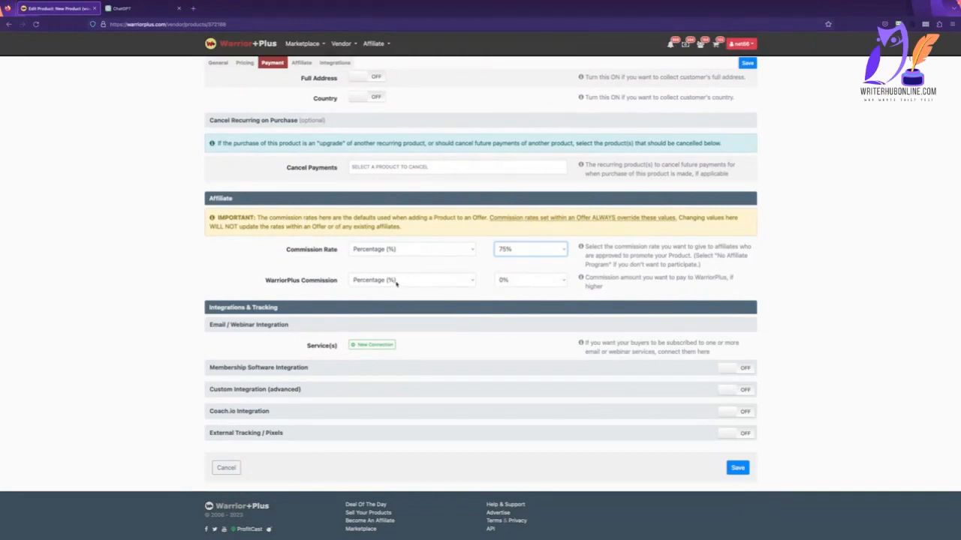
left_click(529, 285)
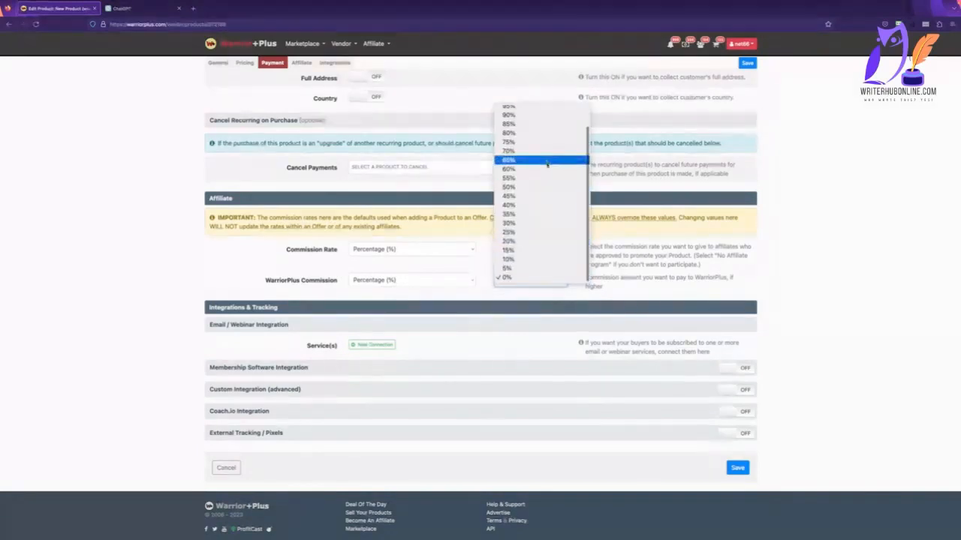
left_click(546, 187)
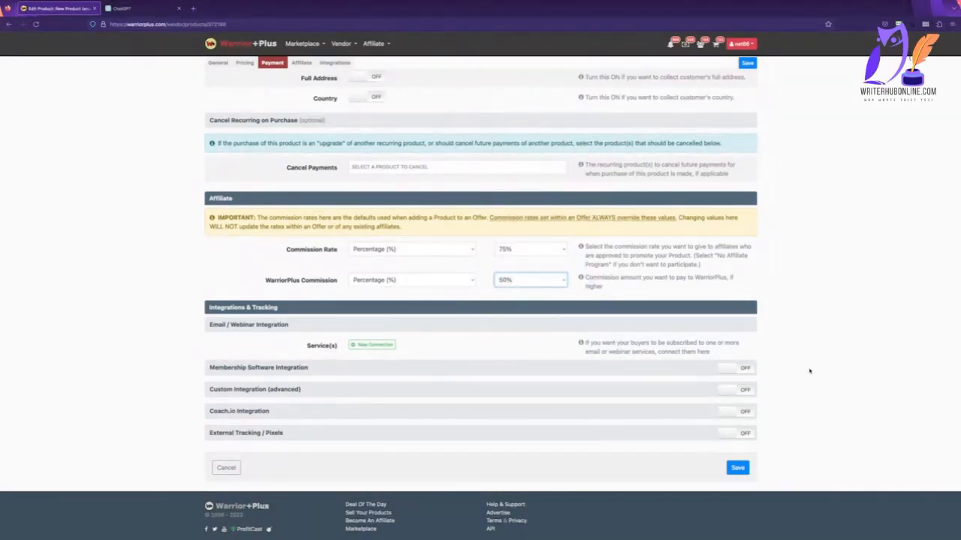
Try to save the product with the commission settings in place.
left_click(779, 347)
scroll(779, 347, "down", 1)
left_click(737, 467)
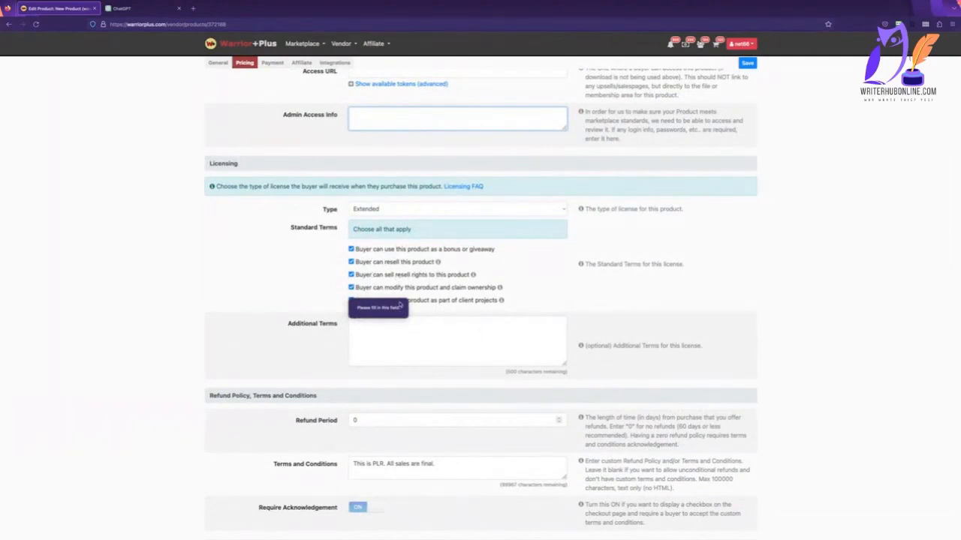
Clear and reselect the standard license term allowing buyers to use the product as part of client projects.
left_click(434, 307)
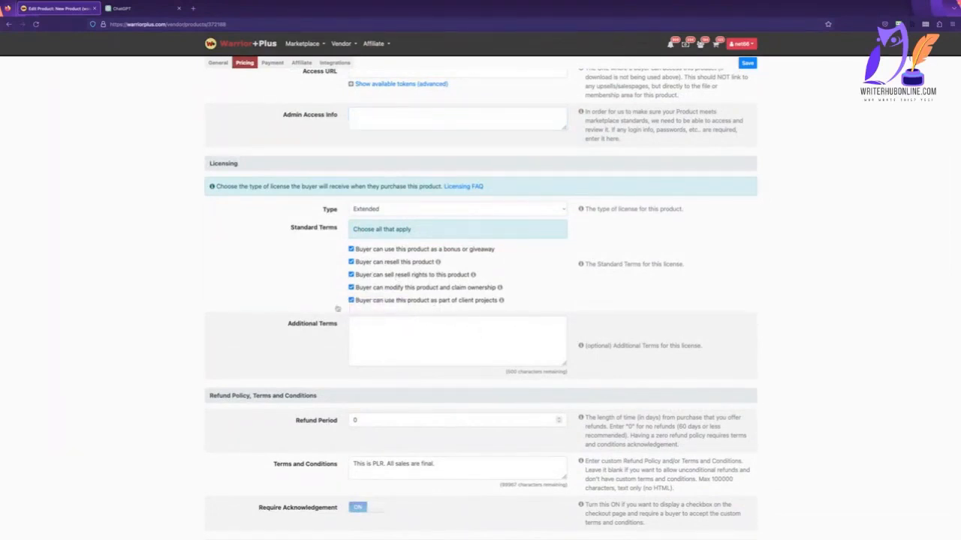
left_click(478, 329)
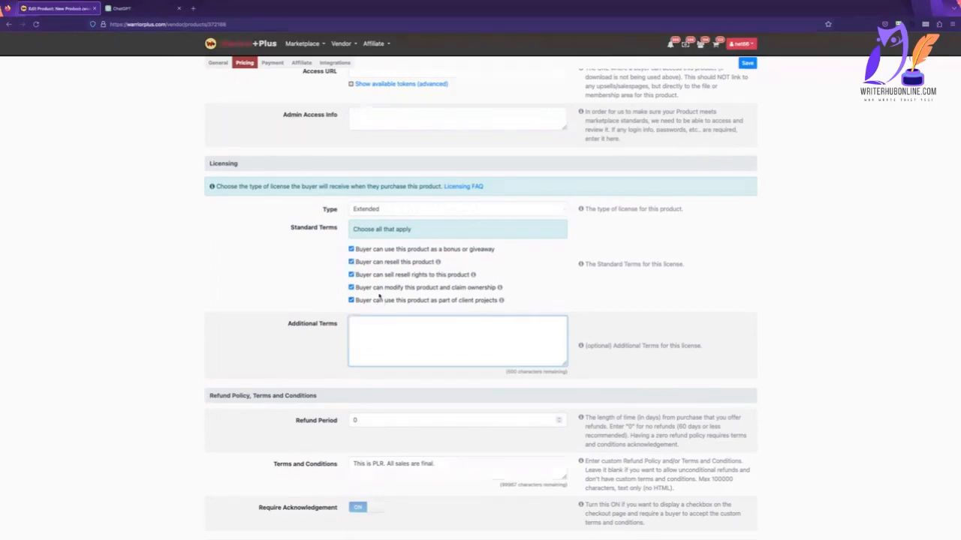
scroll(378, 270, "down", 1)
left_click(379, 229)
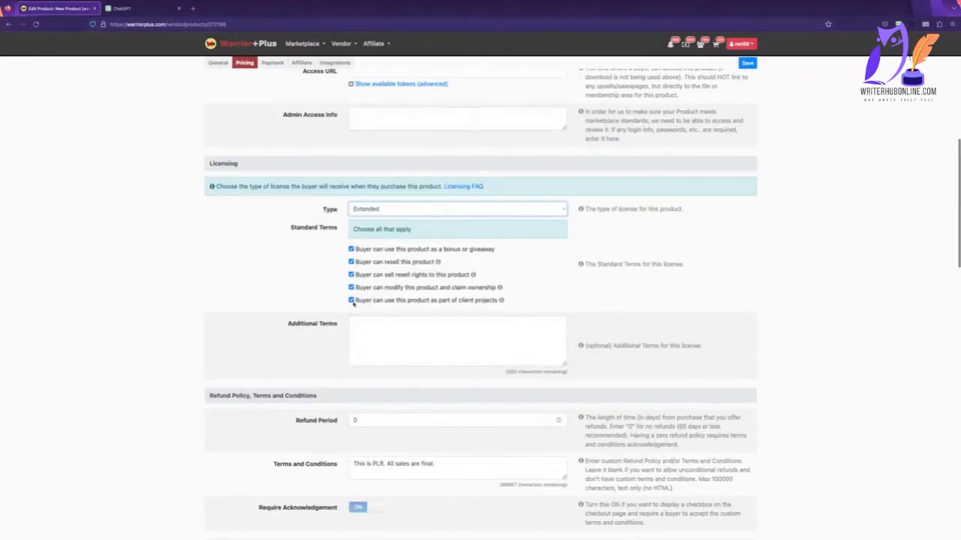
left_click(351, 300)
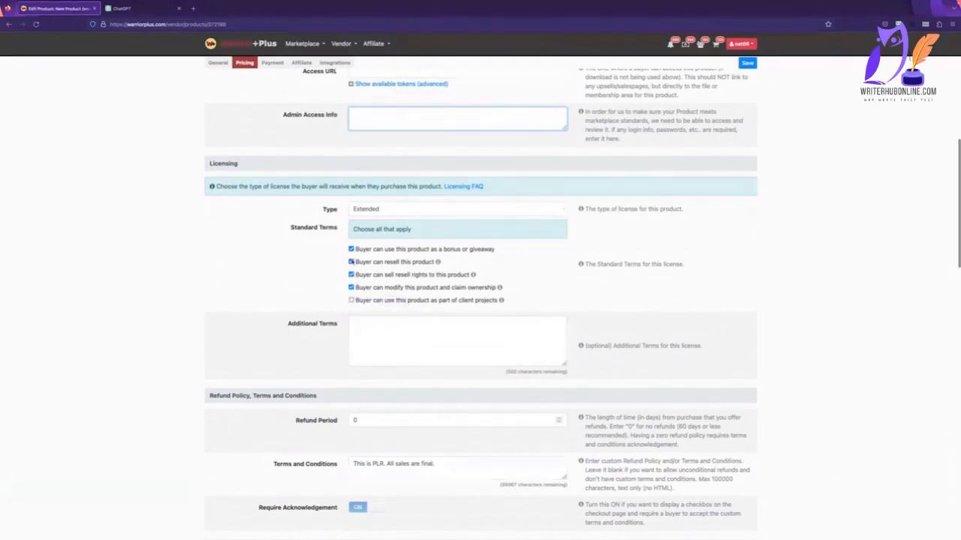
left_click(351, 301)
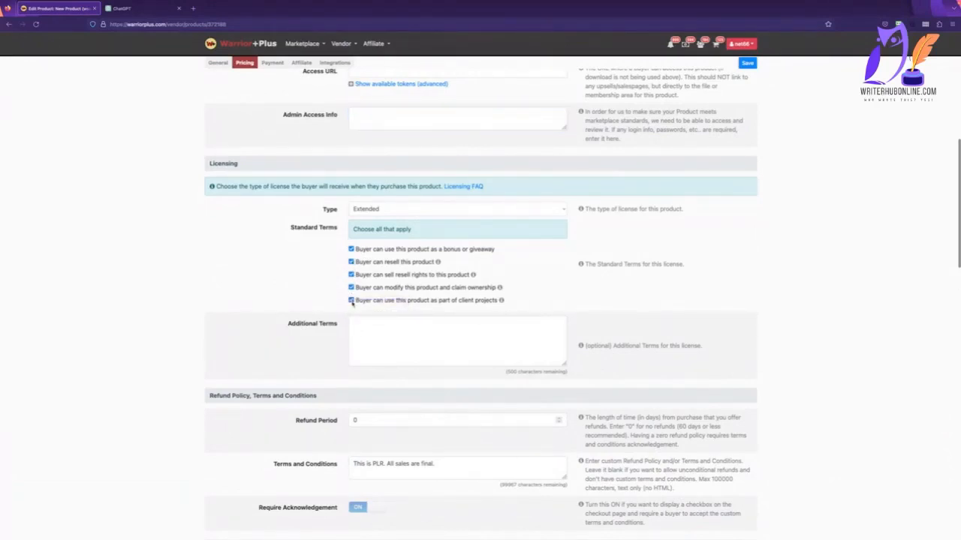
Copy the listed standard license terms into Additional Terms and try to save the product.
left_click(378, 343)
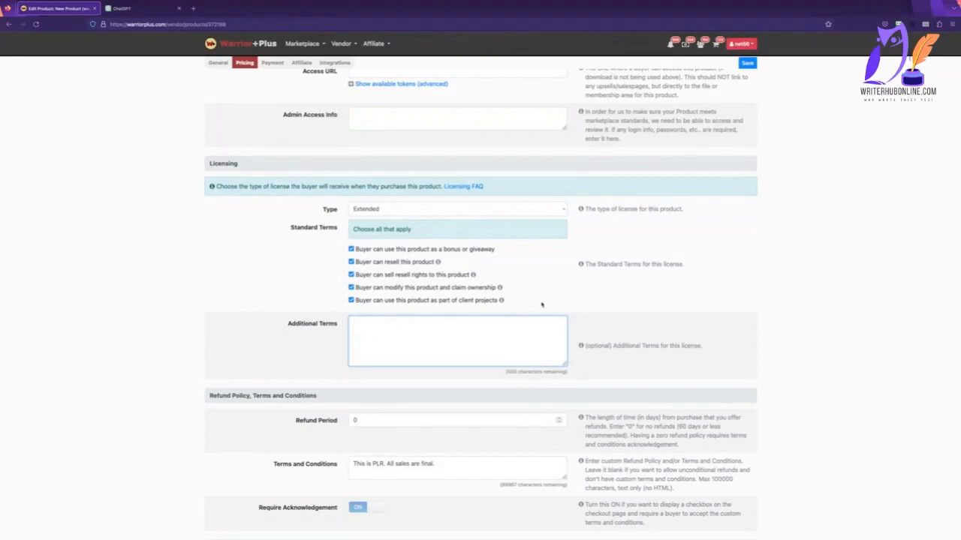
left_click_drag(512, 301, 412, 289)
scroll(384, 348, "down", 15)
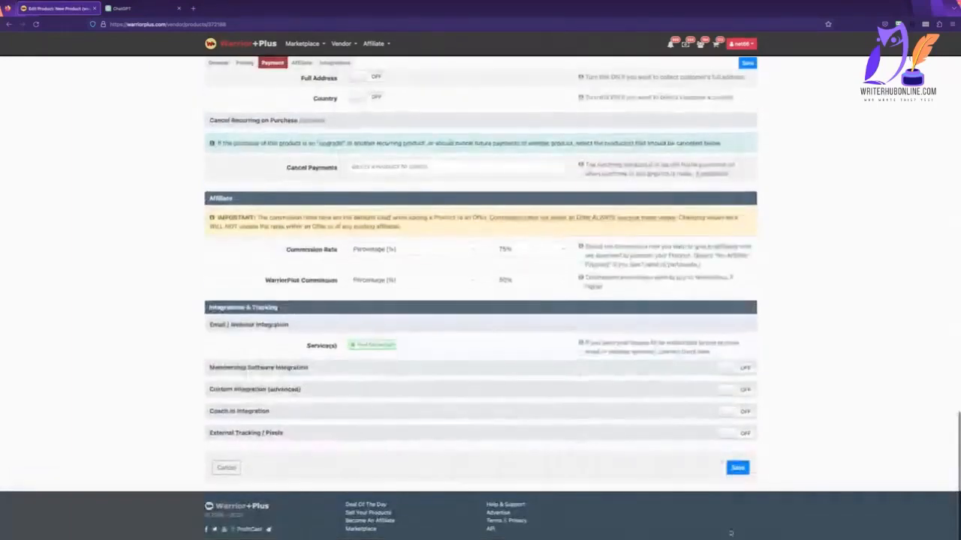
left_click(738, 468)
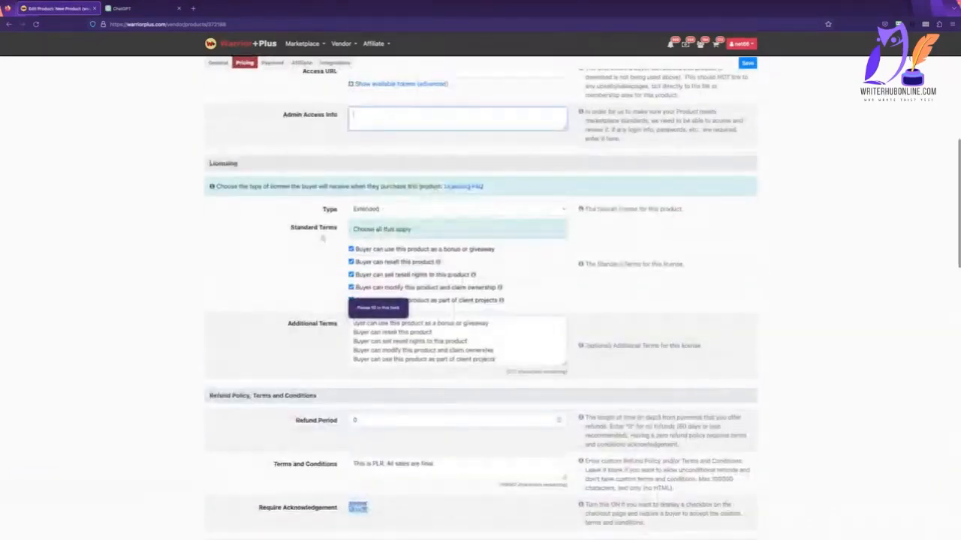
Change the license type to Personal Use and try to save the product.
left_click(351, 300)
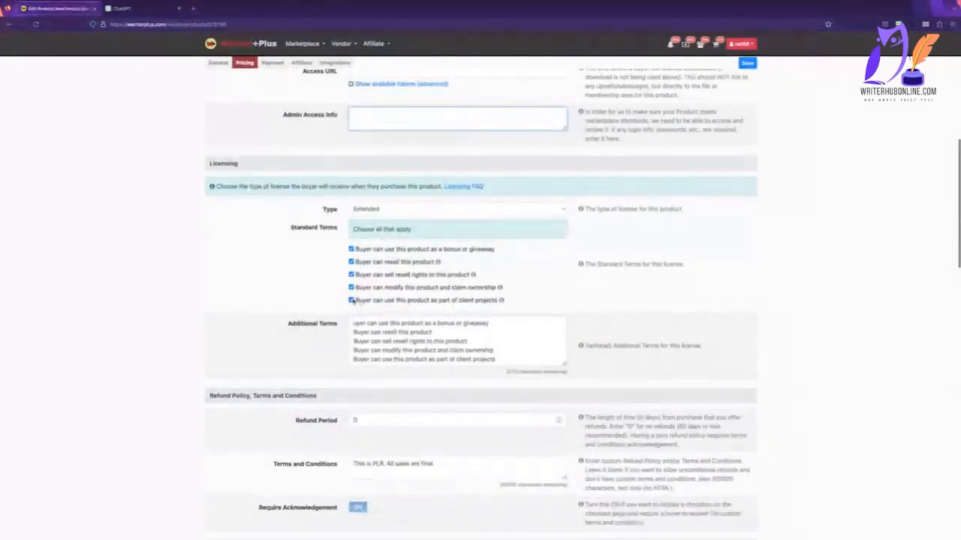
left_click(437, 211)
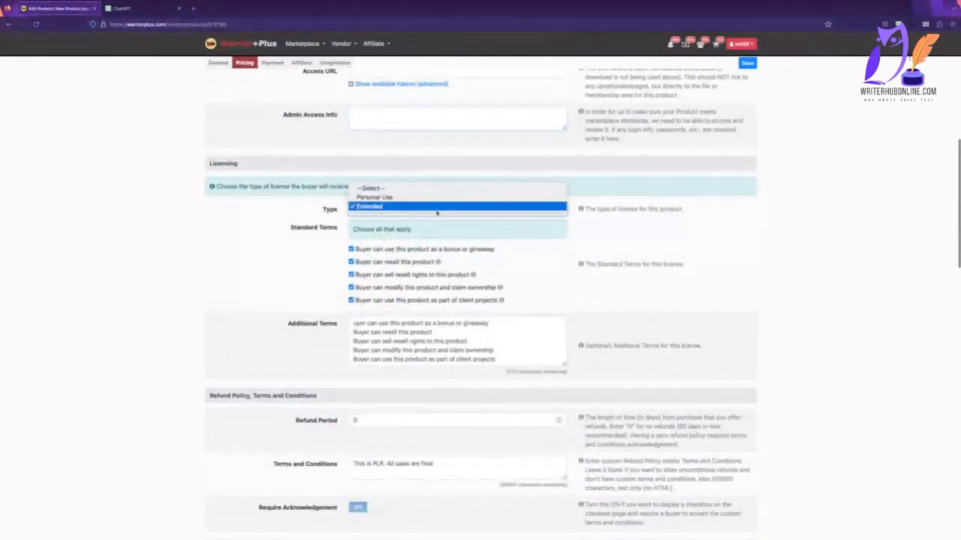
left_click(390, 197)
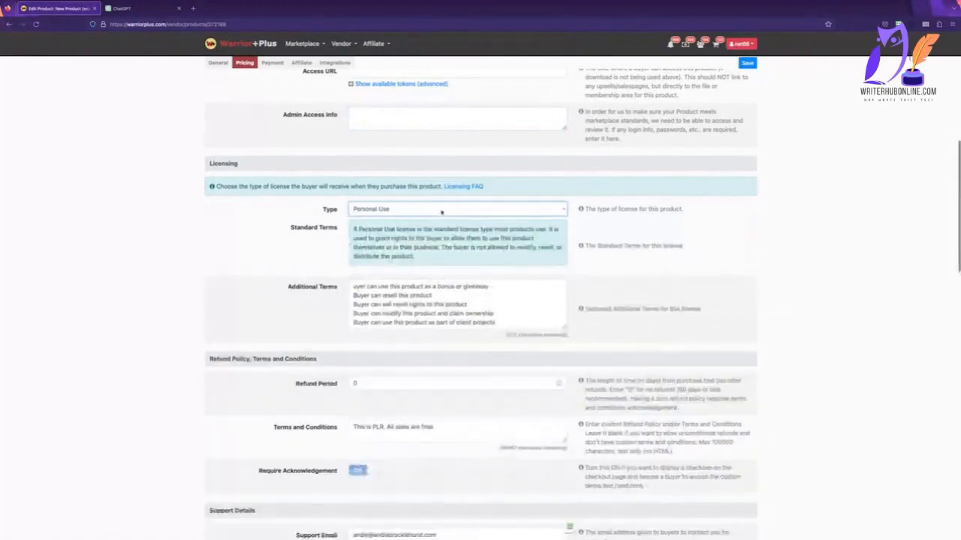
scroll(475, 254, "down", 5)
scroll(475, 254, "down", 10)
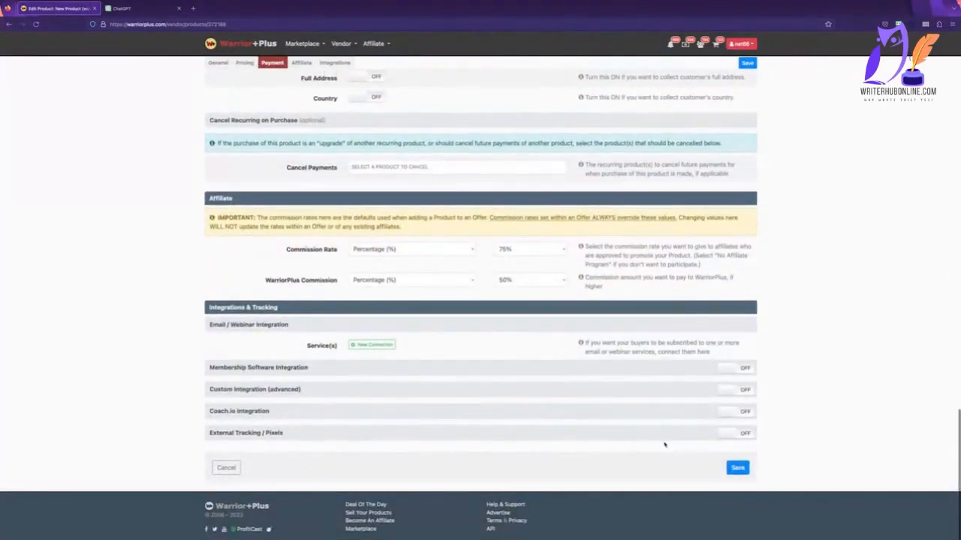
left_click(735, 470)
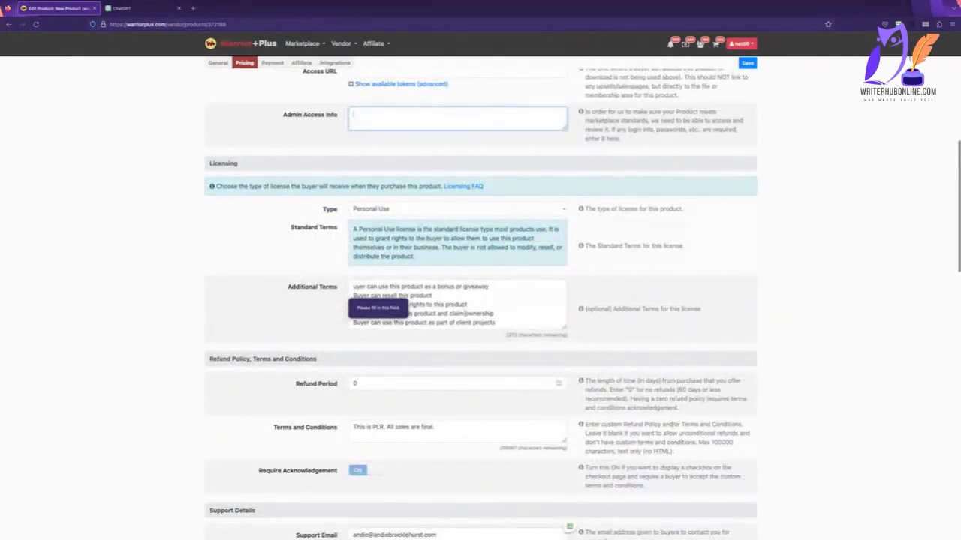
Replace the Additional Terms text with "None" while keeping the Personal Use license, and try to save the product.
left_click(464, 315)
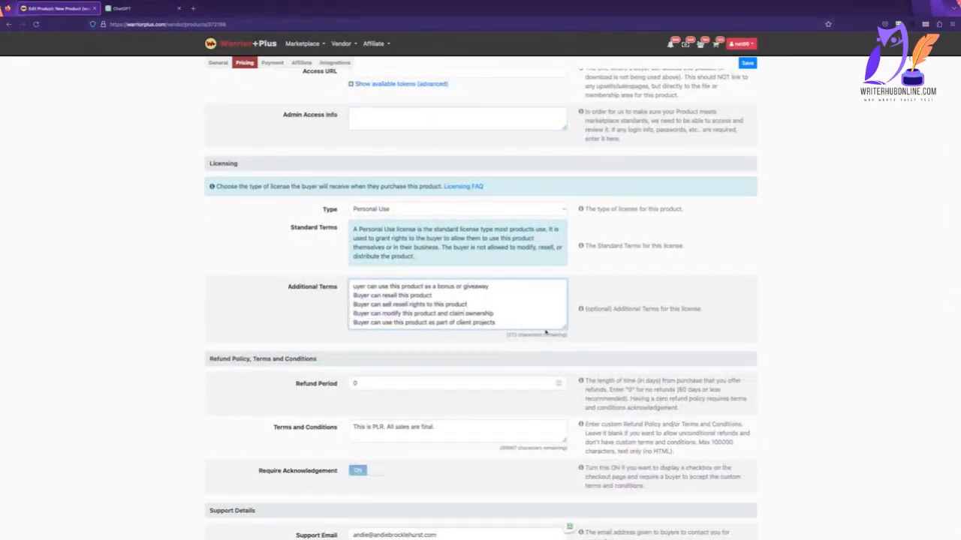
left_click(684, 299)
left_click(555, 210)
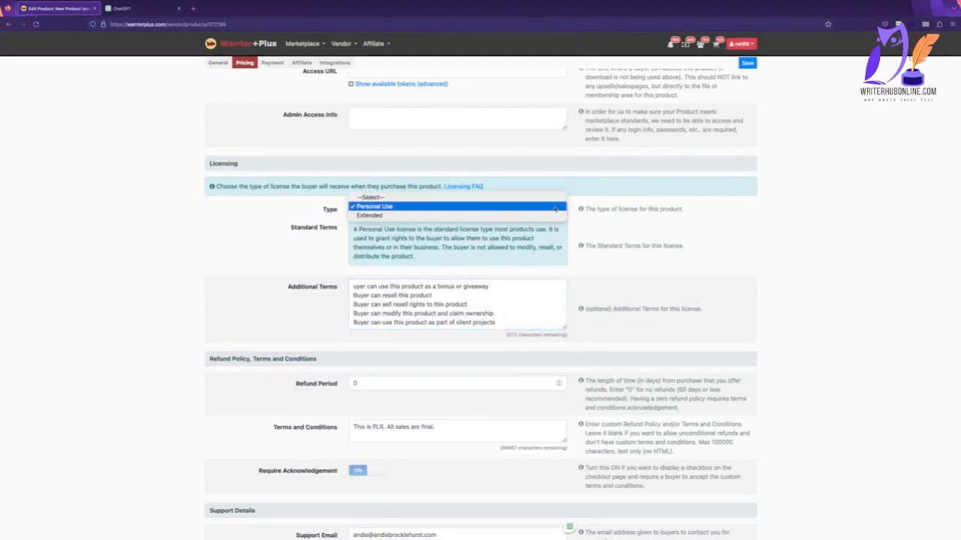
left_click(556, 207)
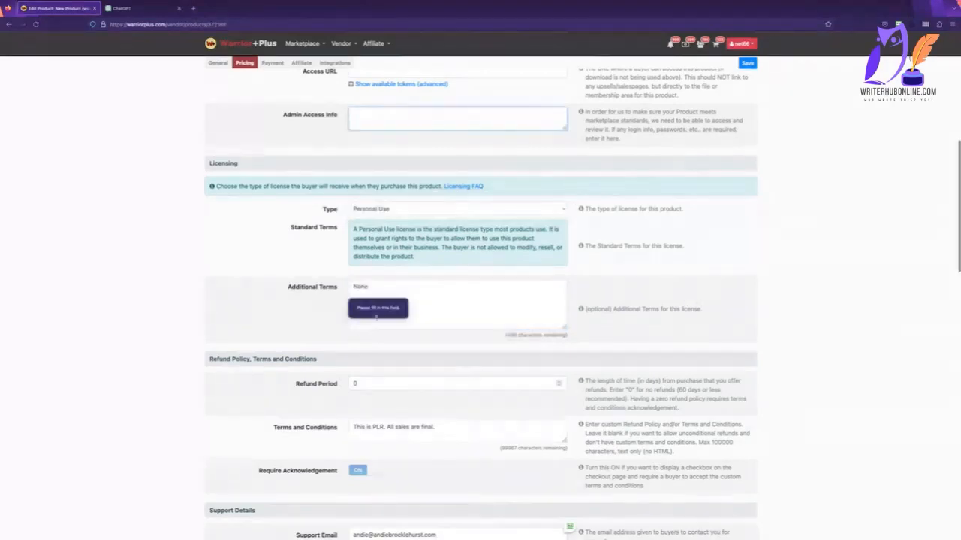
left_click(420, 313)
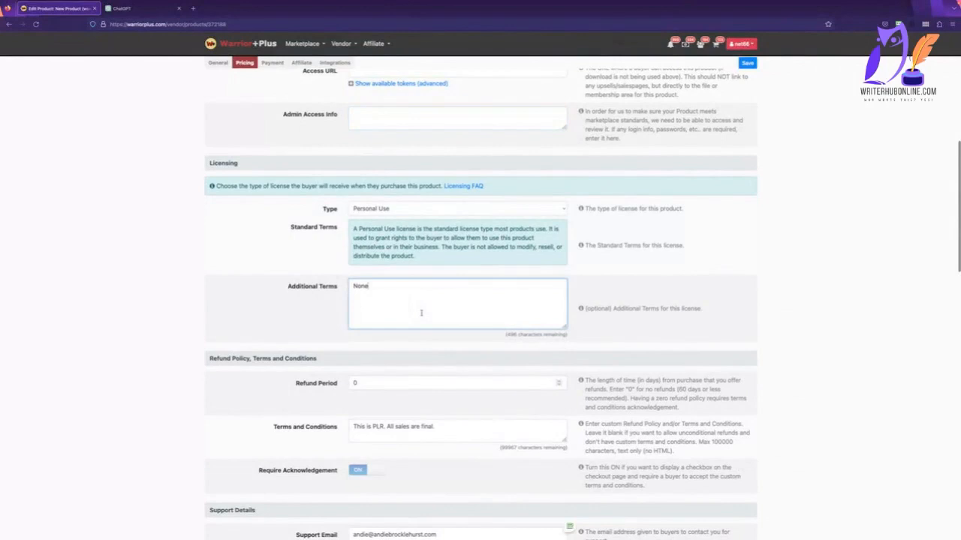
Try the Extended license type and a blank license selection with a save attempt, and restore Personal Use.
left_click(433, 213)
left_click(435, 211)
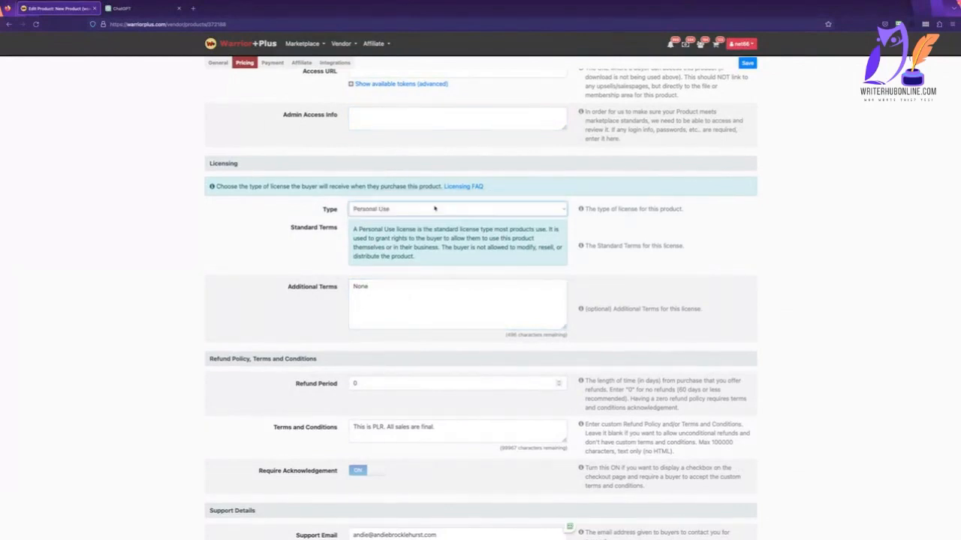
left_click(435, 211)
left_click(434, 216)
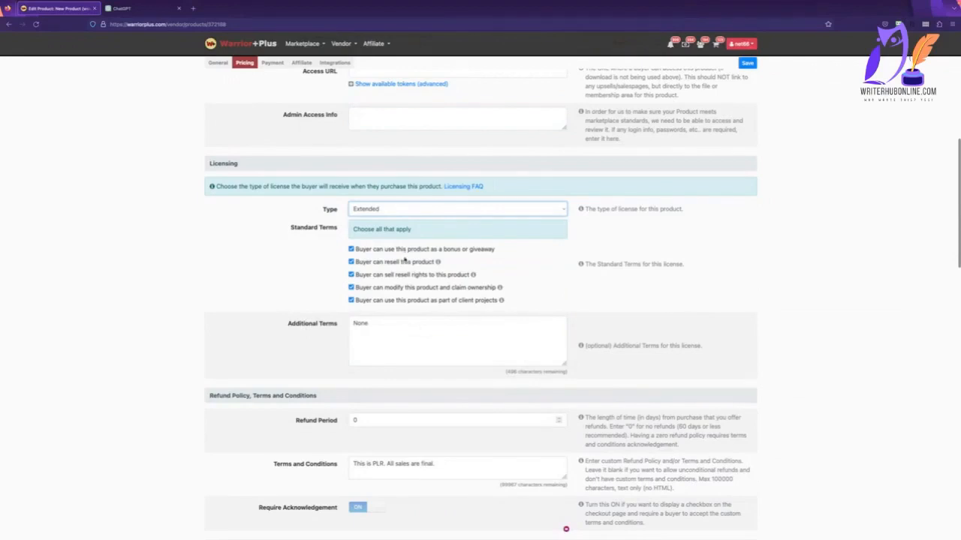
left_click(417, 212)
left_click(406, 188)
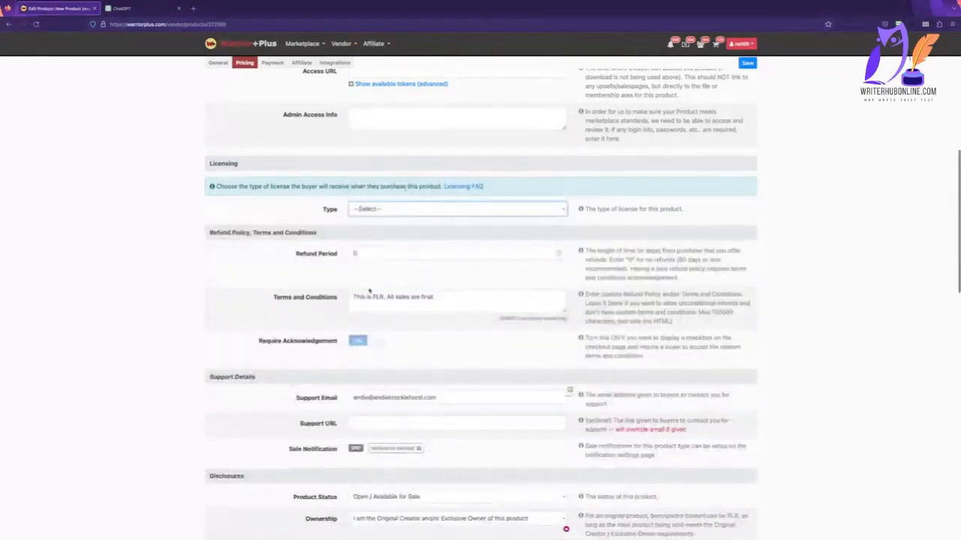
scroll(555, 421, "down", 15)
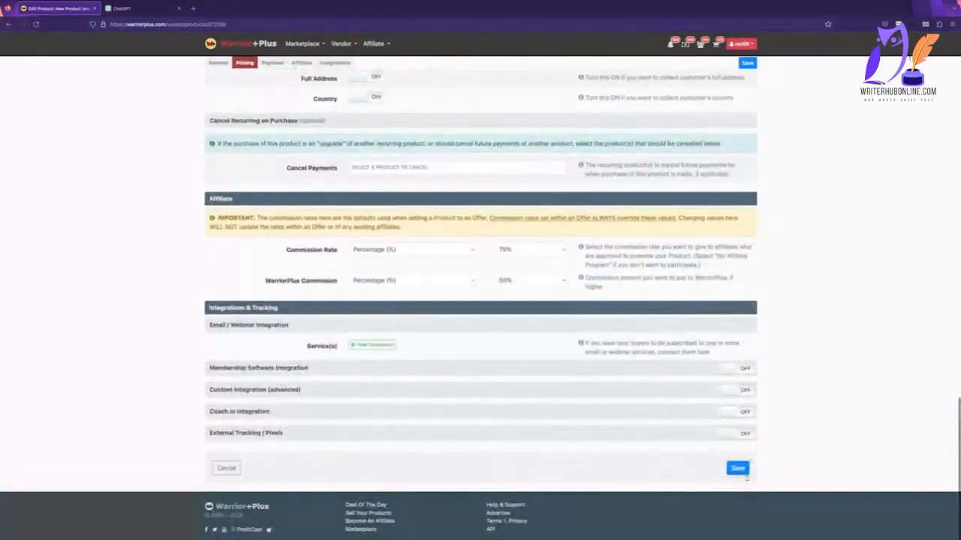
left_click(738, 467)
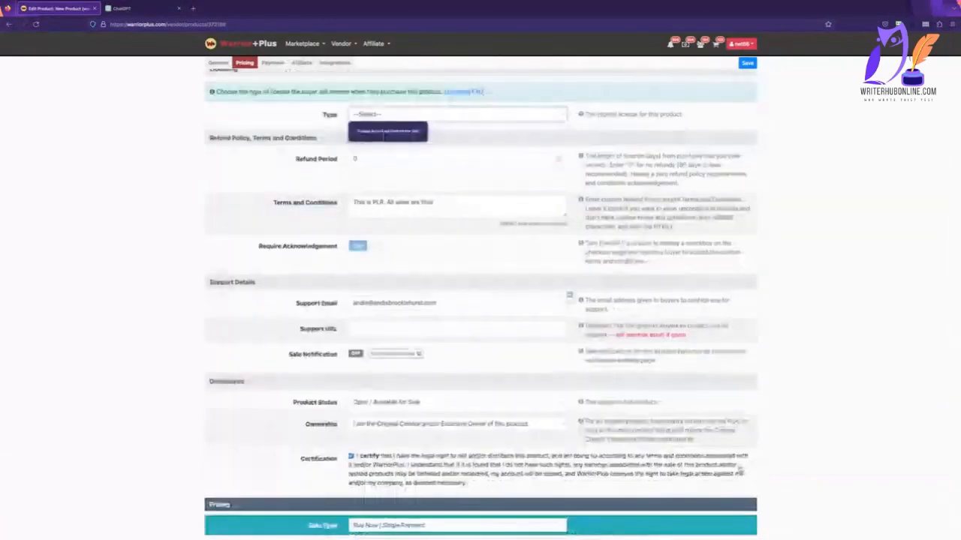
left_click(392, 115)
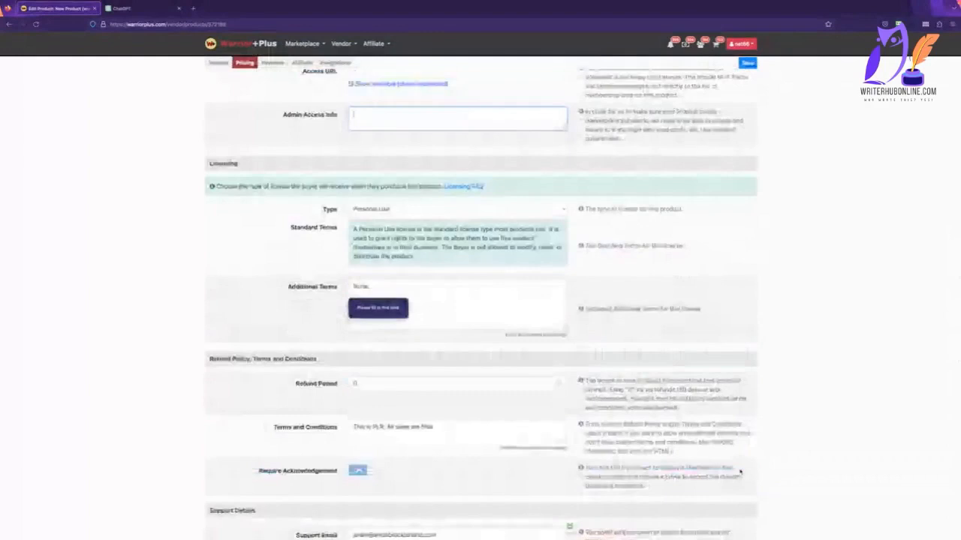
Enter "download it" as the Admin Access Info and submit the product form.
scroll(520, 404, "up", 1)
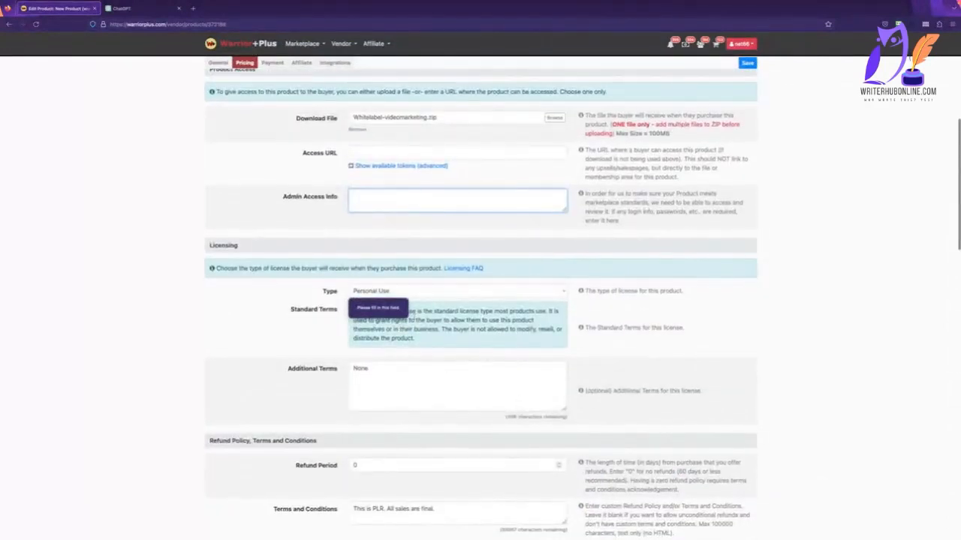
type("download it")
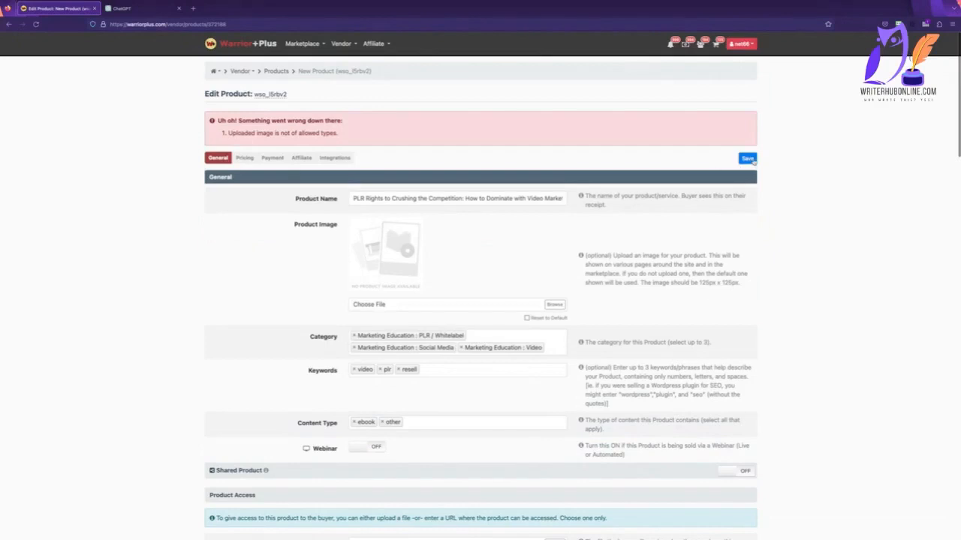
left_click(748, 158)
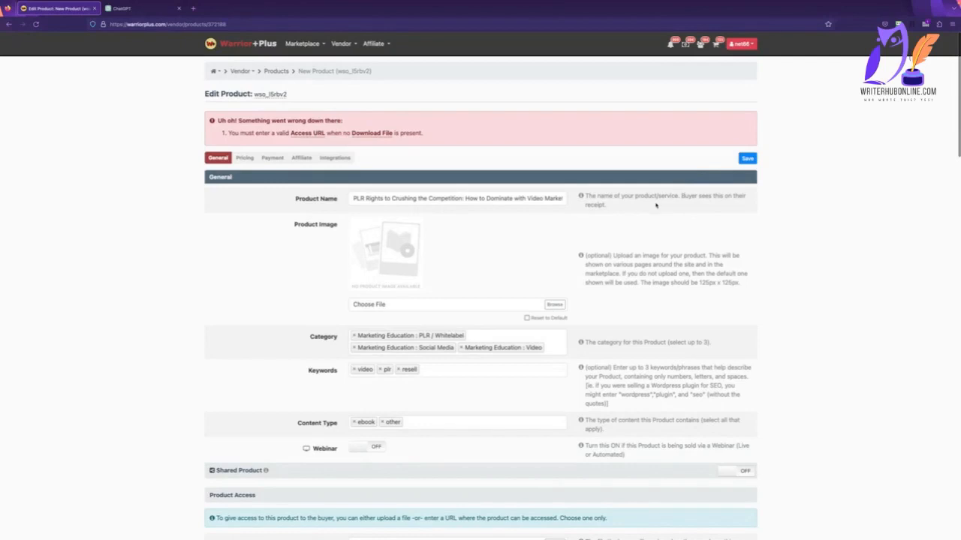
Attach Whitelabel-videomarketing.zip as the download file again and save the product.
scroll(655, 205, "down", 3)
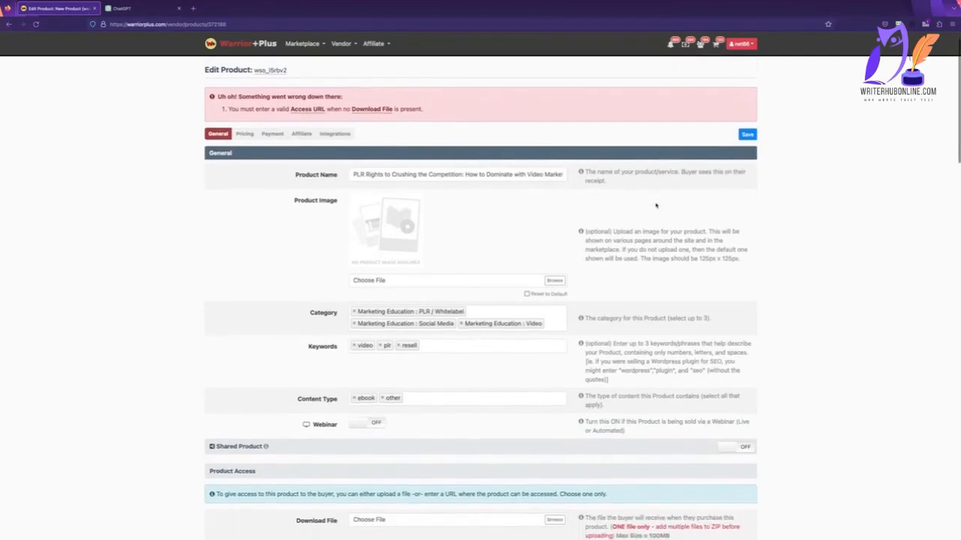
scroll(655, 204, "down", 2)
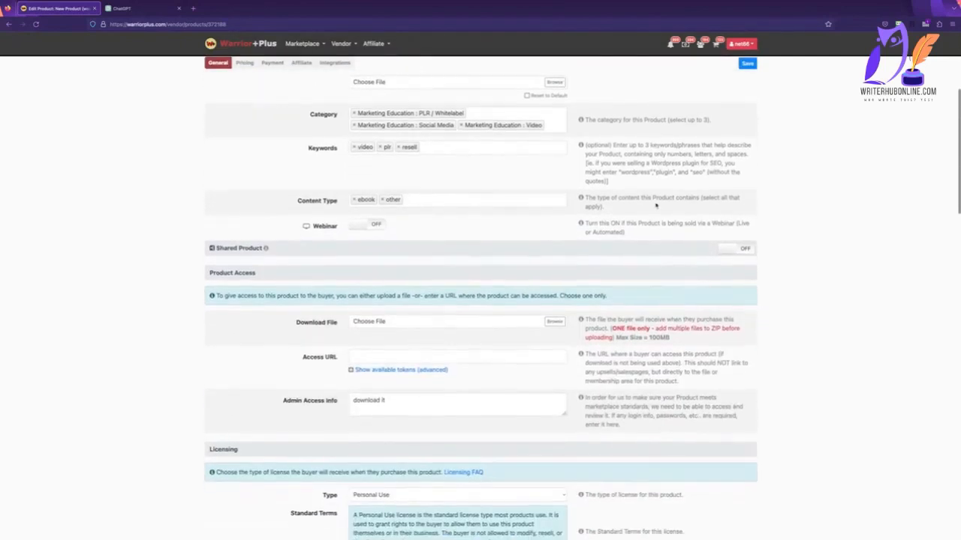
left_click(554, 322)
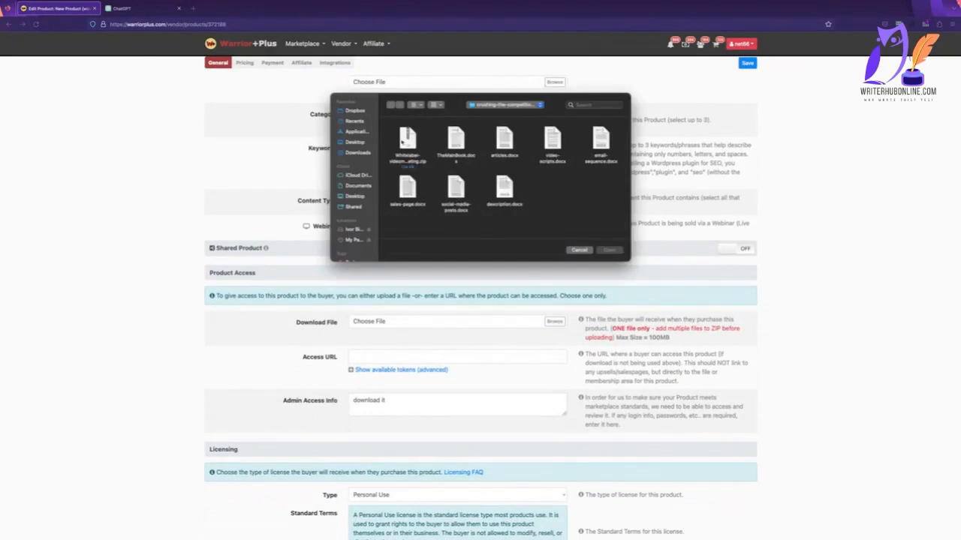
double_click(407, 137)
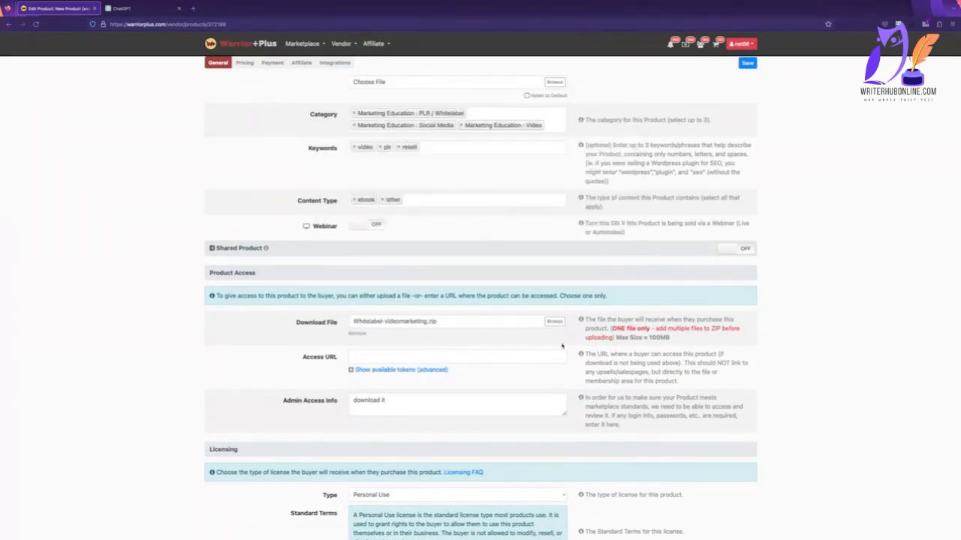
scroll(608, 319, "down", 20)
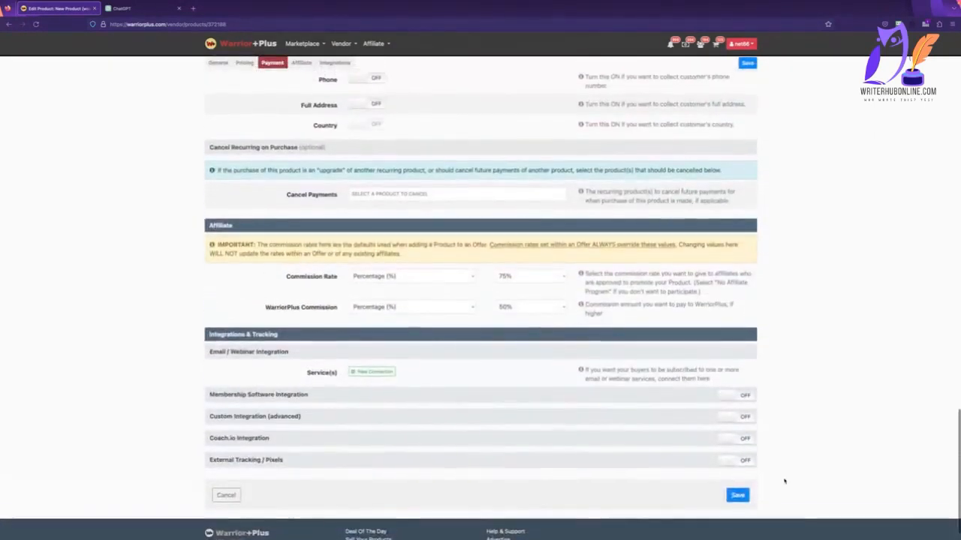
left_click(739, 497)
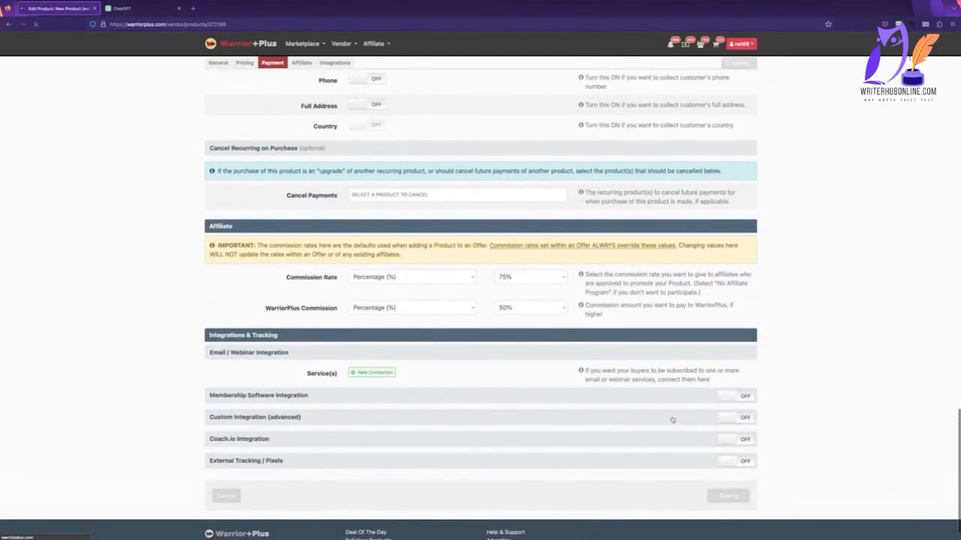
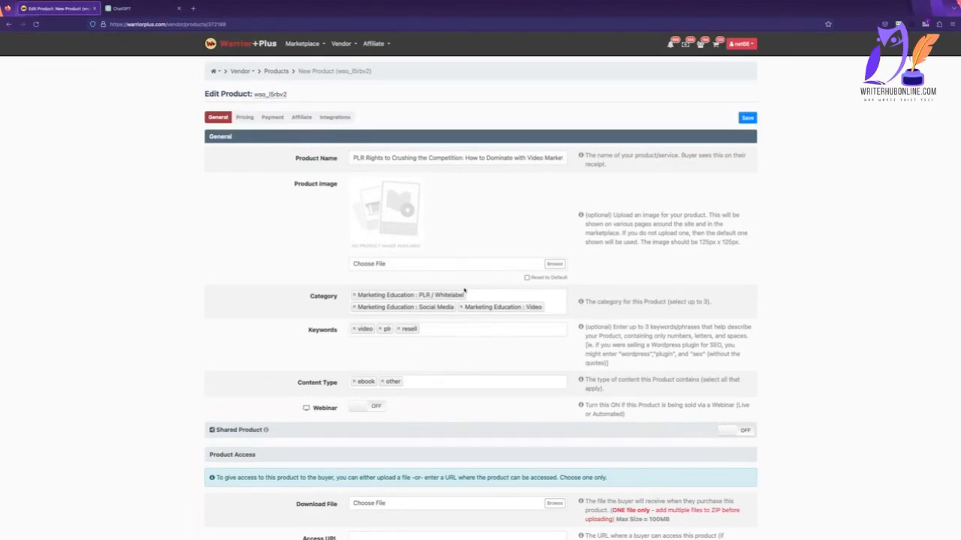
Open the PLR Rights to Crushing the Competition product from the vendor's products list.
scroll(464, 290, "down", 15)
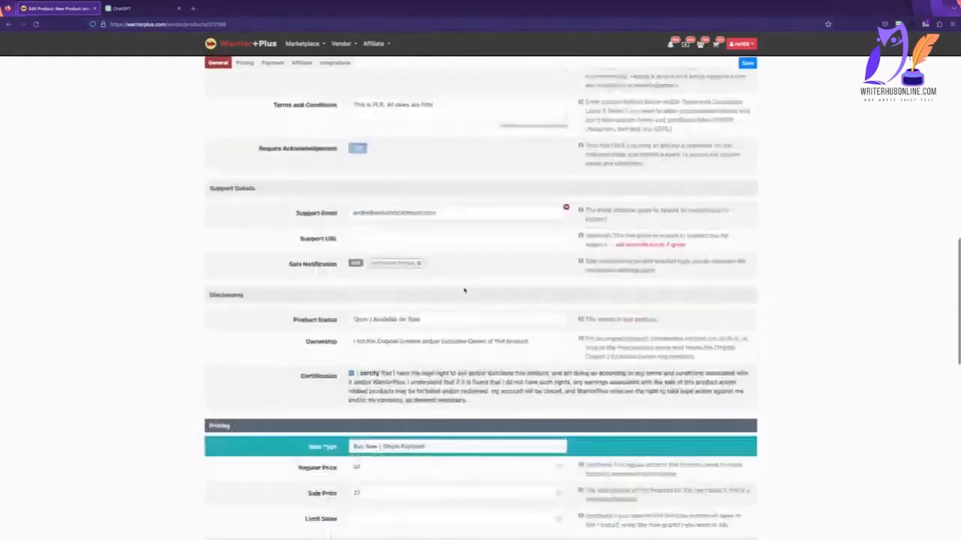
scroll(464, 291, "down", 12)
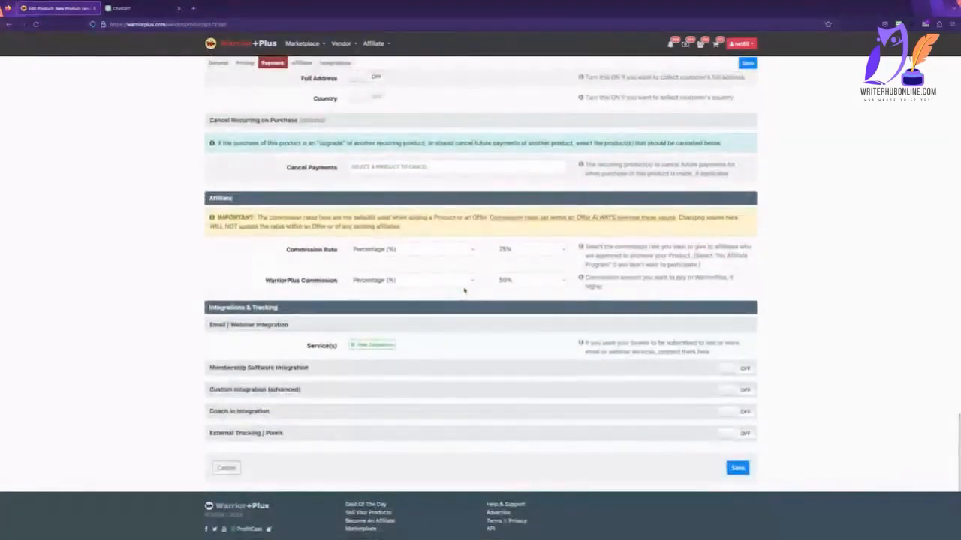
scroll(464, 291, "up", 20)
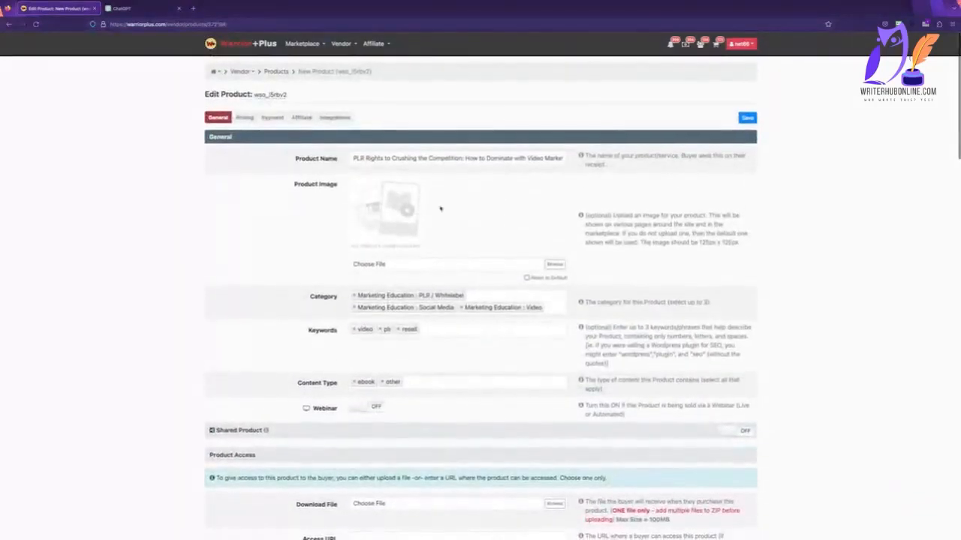
left_click(281, 71)
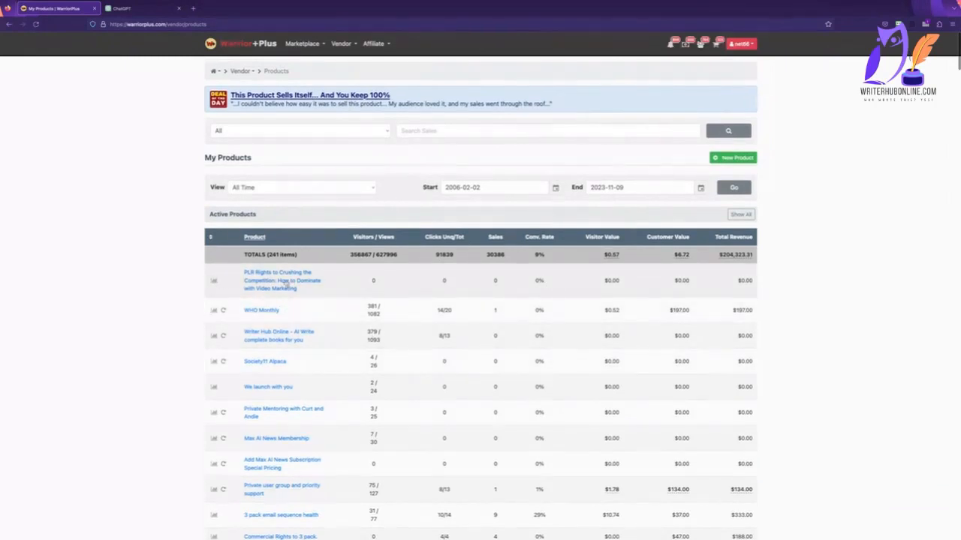
left_click(287, 283)
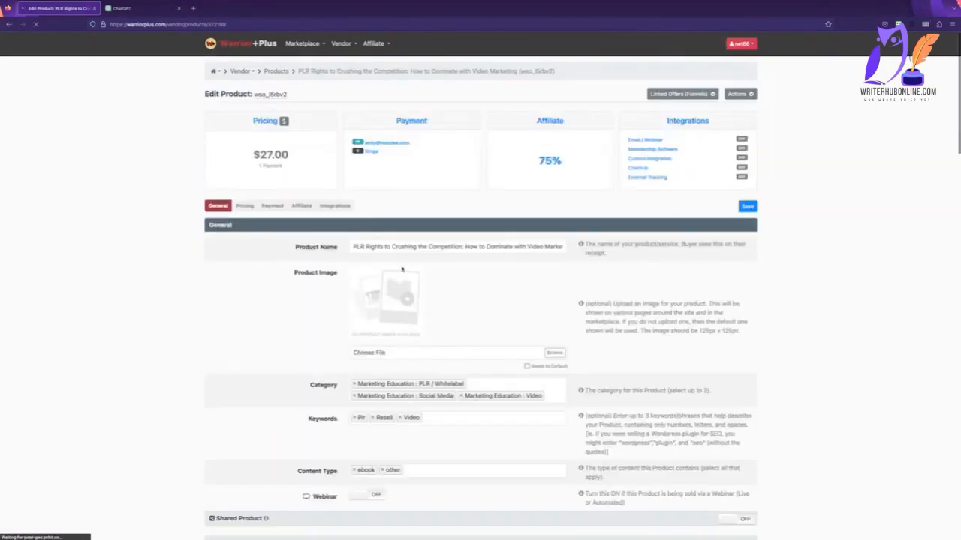
Clone the product under the name "Get your own custom rewrite", keeping all the clone features on.
left_click(747, 94)
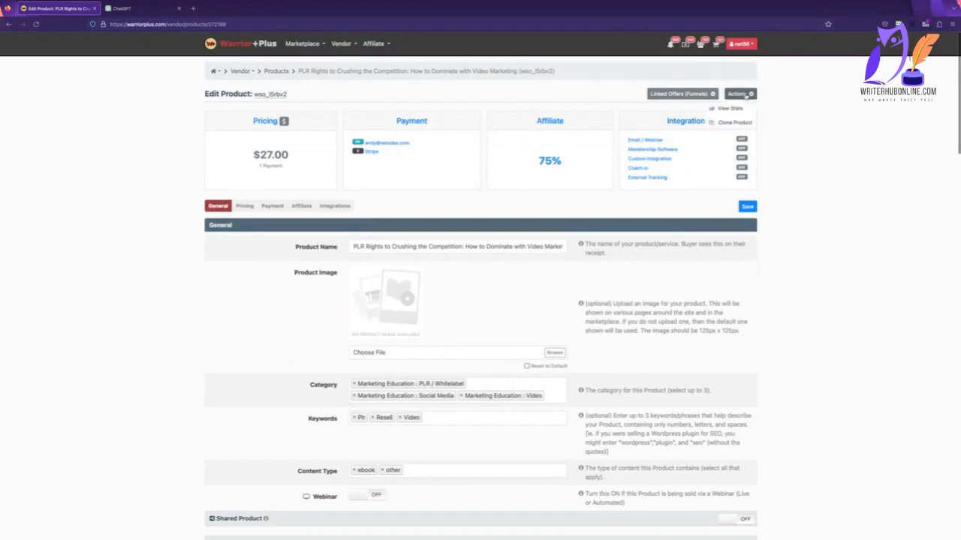
left_click(734, 122)
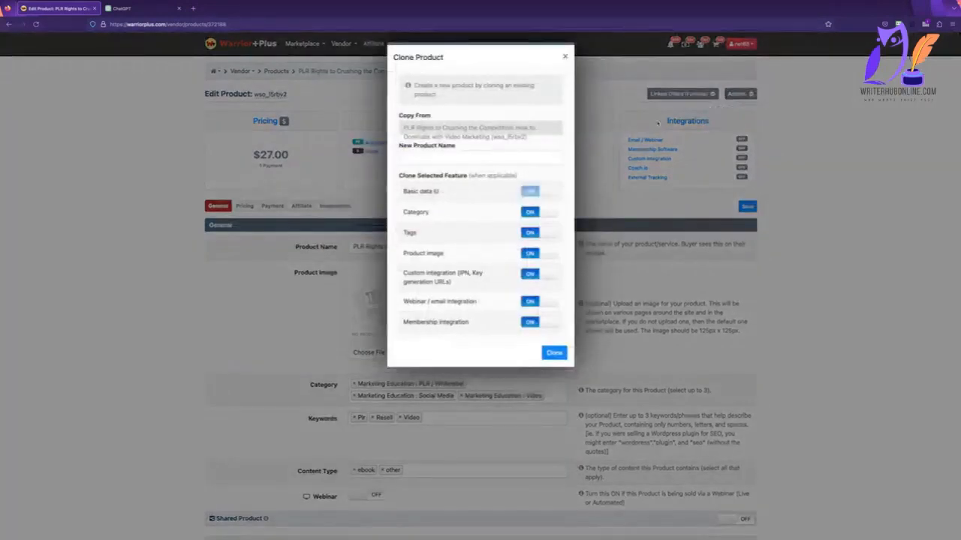
left_click(464, 154)
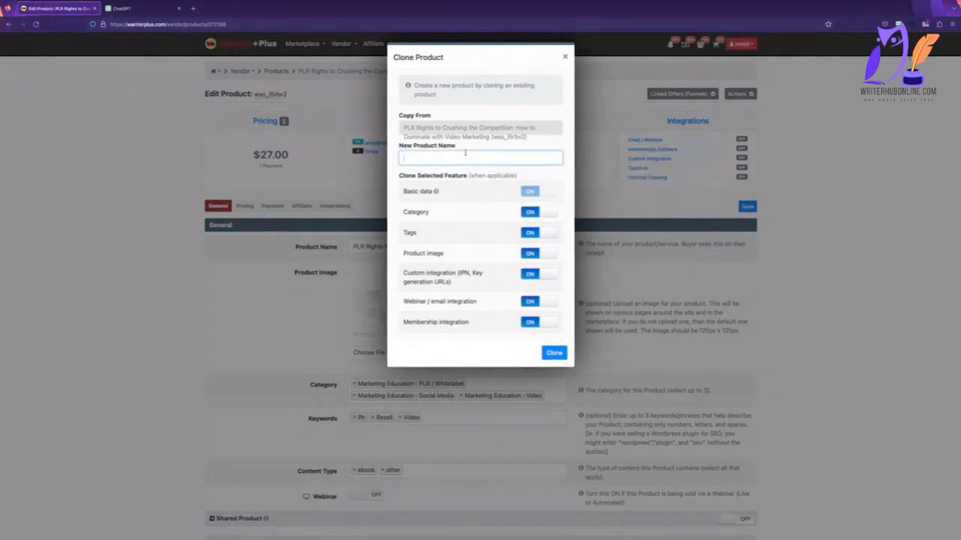
type("Get your own custom")
type("write")
left_click(545, 352)
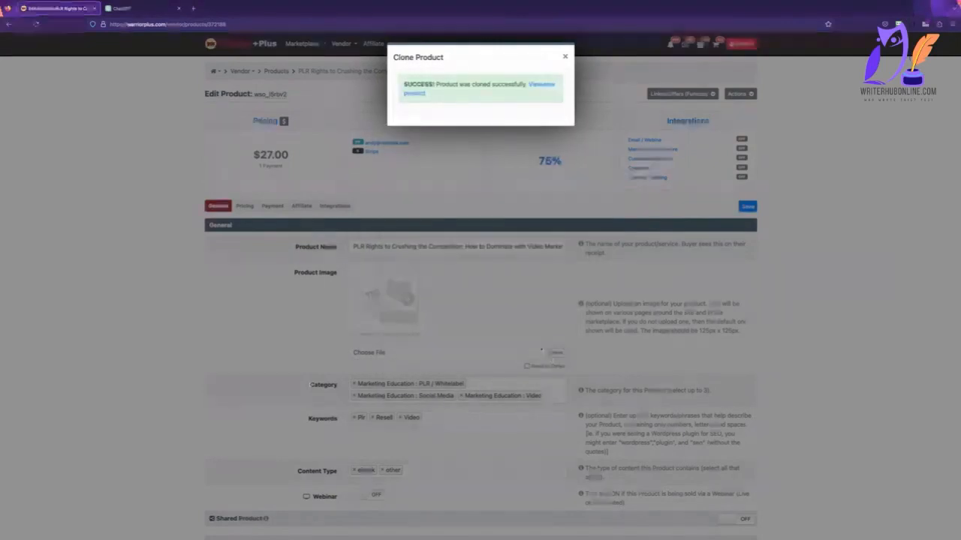
Open the cloned product and replace its Additional Terms with "We will email you".
left_click(416, 93)
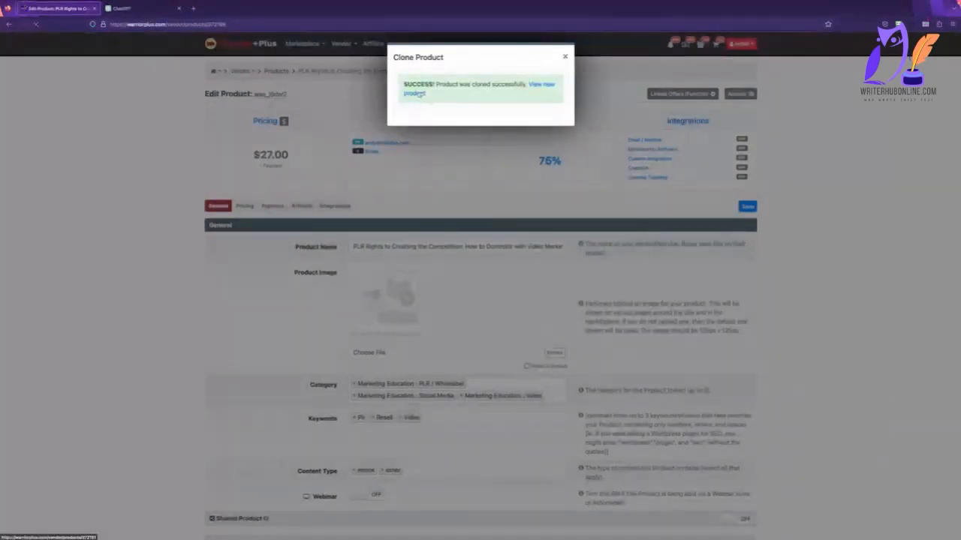
scroll(435, 155, "down", 4)
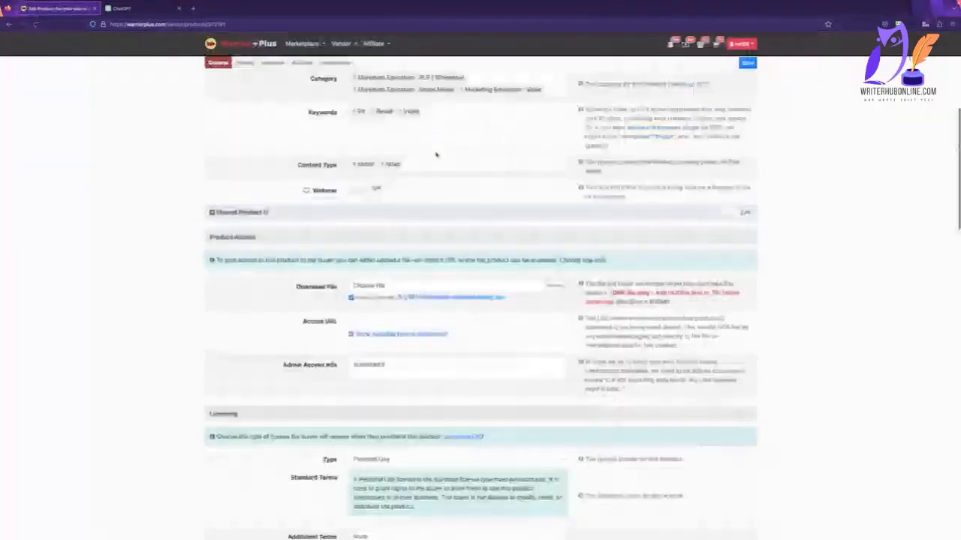
scroll(435, 155, "down", 2)
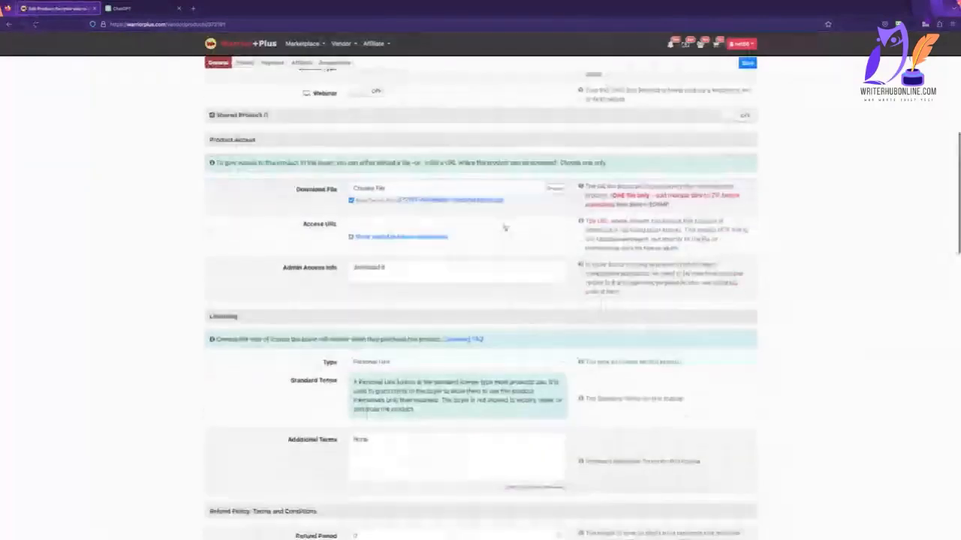
scroll(504, 228, "down", 3)
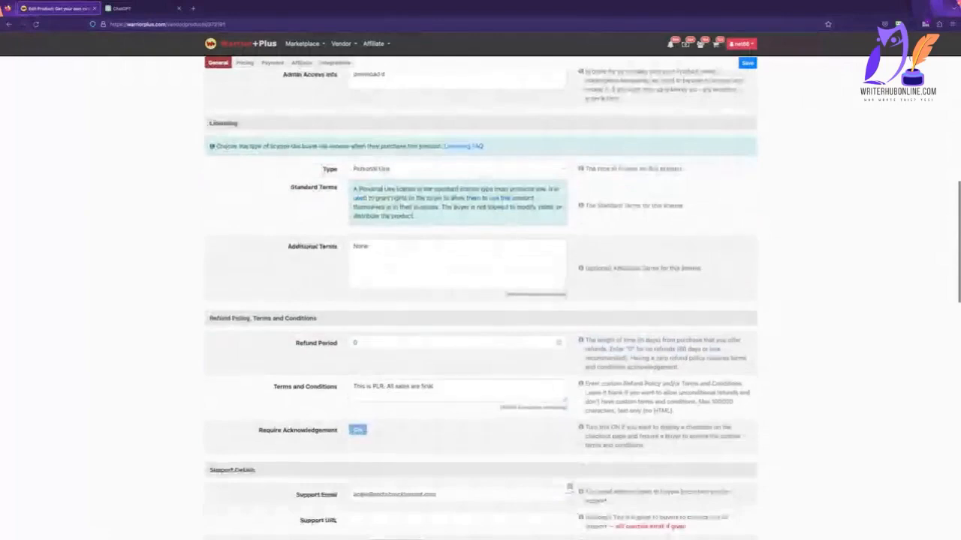
left_click_drag(370, 247, 342, 248)
type("You")
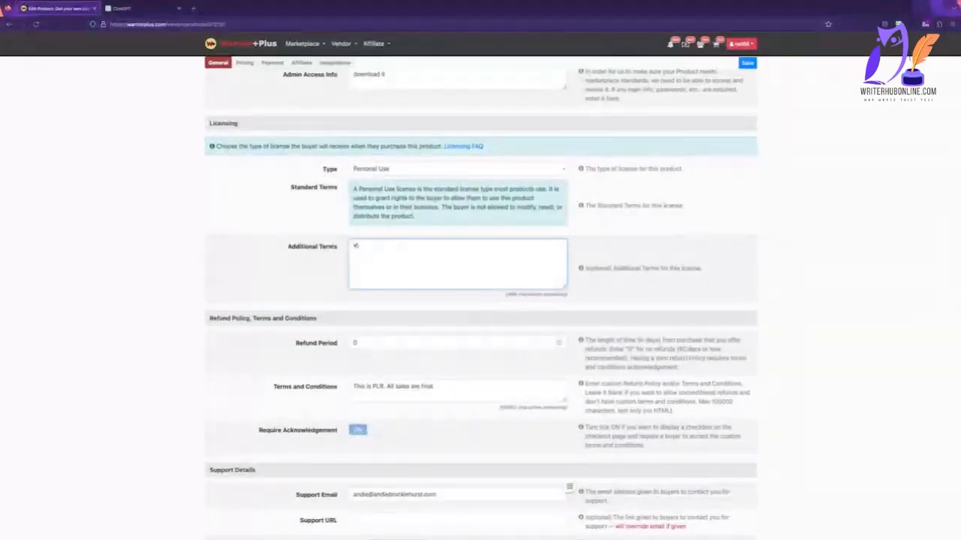
key("BackSpace")
key("BackSpace")
key("BackSpace")
type("We will email you")
Complete the clone's disclosures as Original Creator and/or Exclusive Owner with the certification accepted, keeping it Open / Available for Sale, and save.
scroll(328, 249, "down", 15)
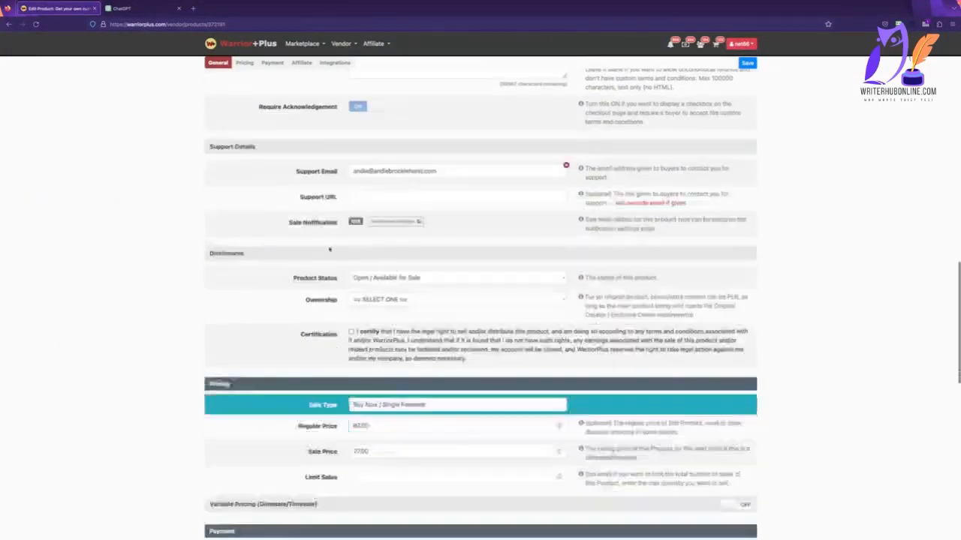
scroll(328, 249, "up", 5)
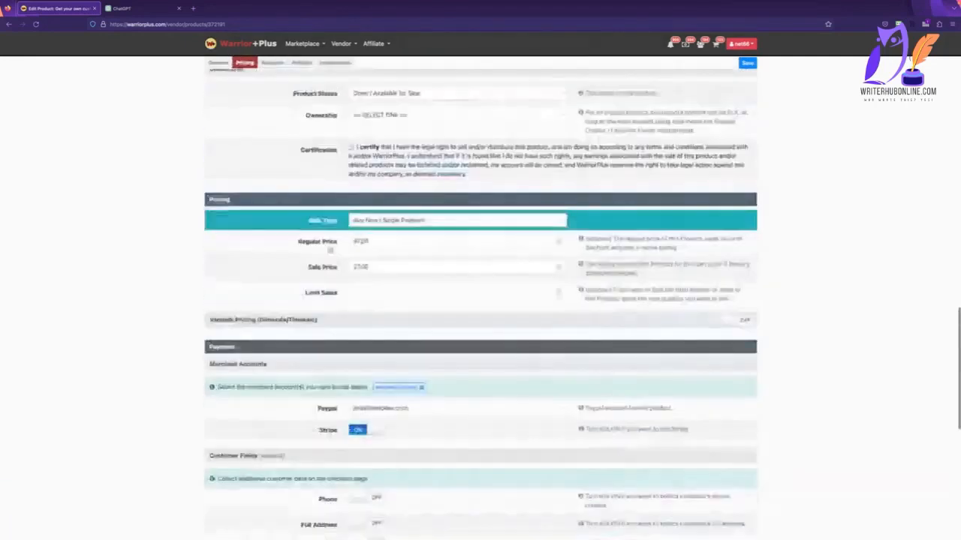
left_click(398, 175)
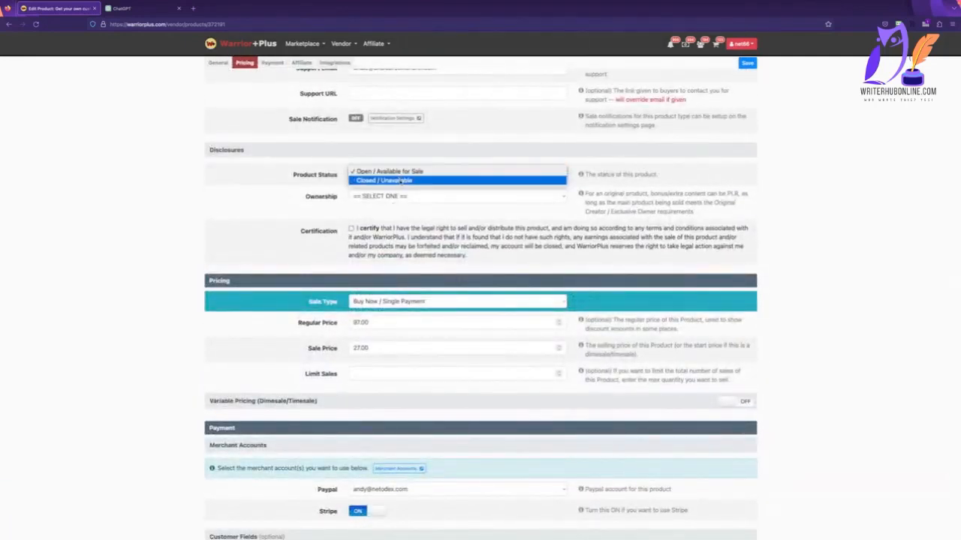
left_click(394, 173)
left_click(397, 197)
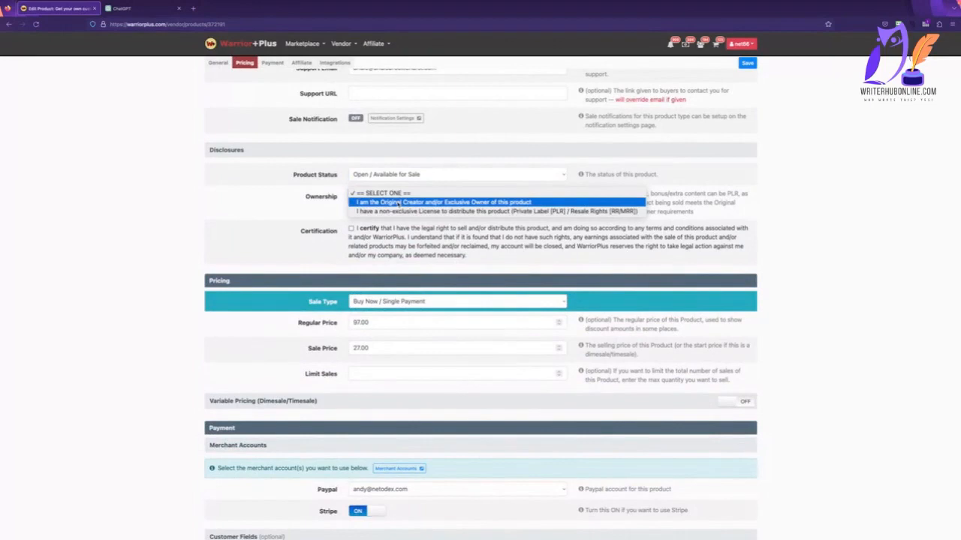
left_click(398, 203)
left_click(350, 229)
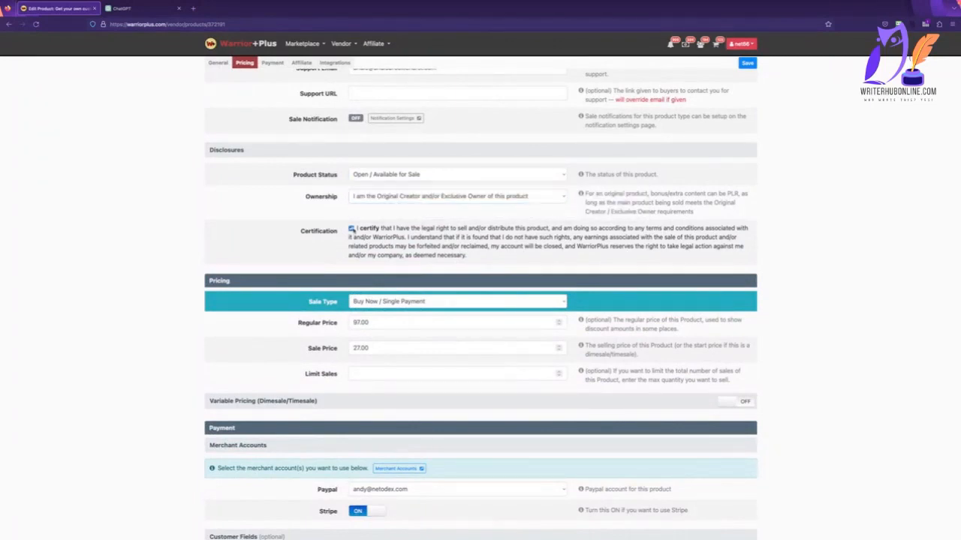
scroll(481, 338, "down", 10)
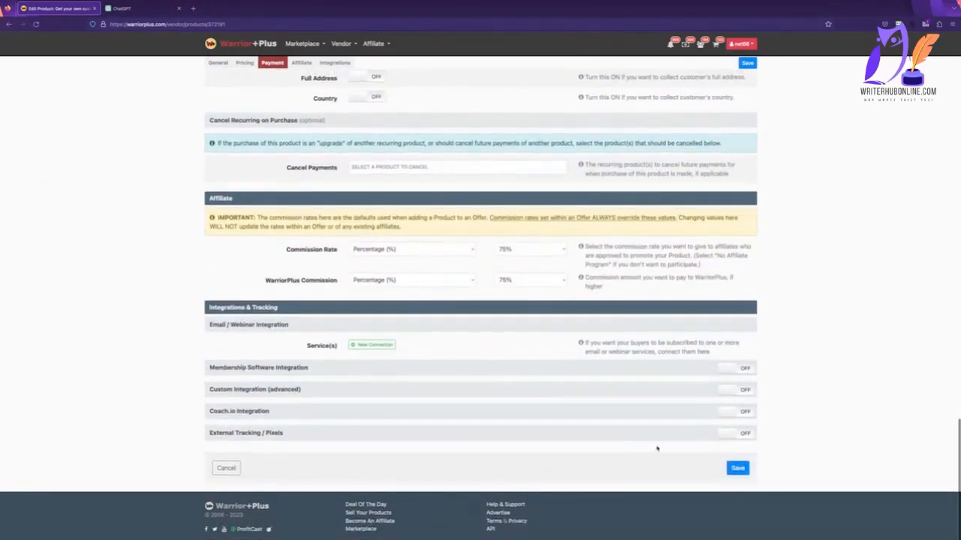
left_click(737, 467)
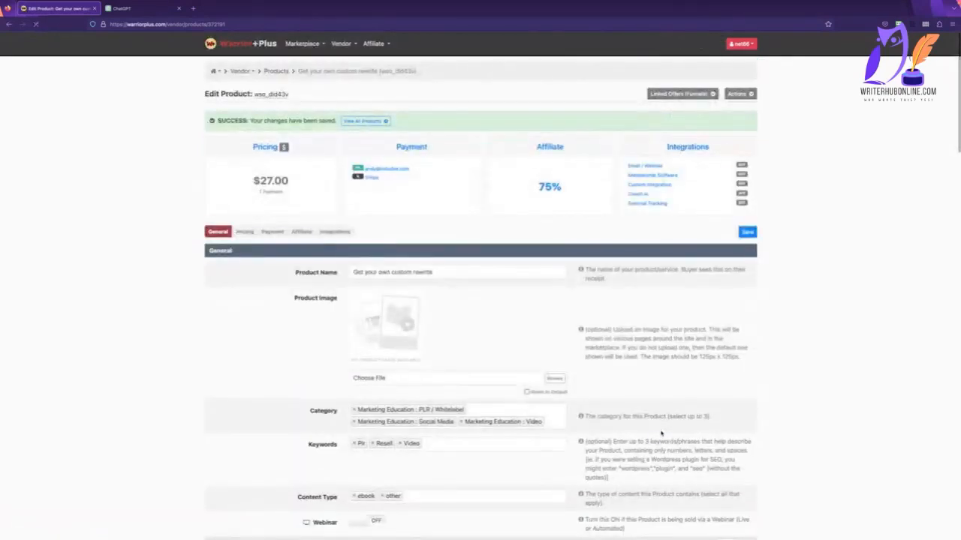
Set the custom rewrite product's sale price to 297 and regular price to 497, and save it.
scroll(434, 264, "down", 10)
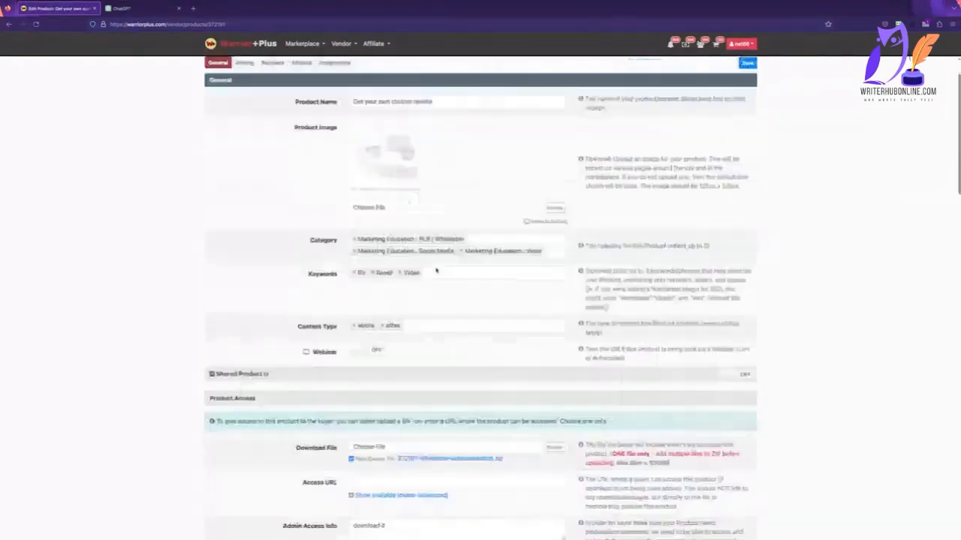
scroll(434, 265, "down", 8)
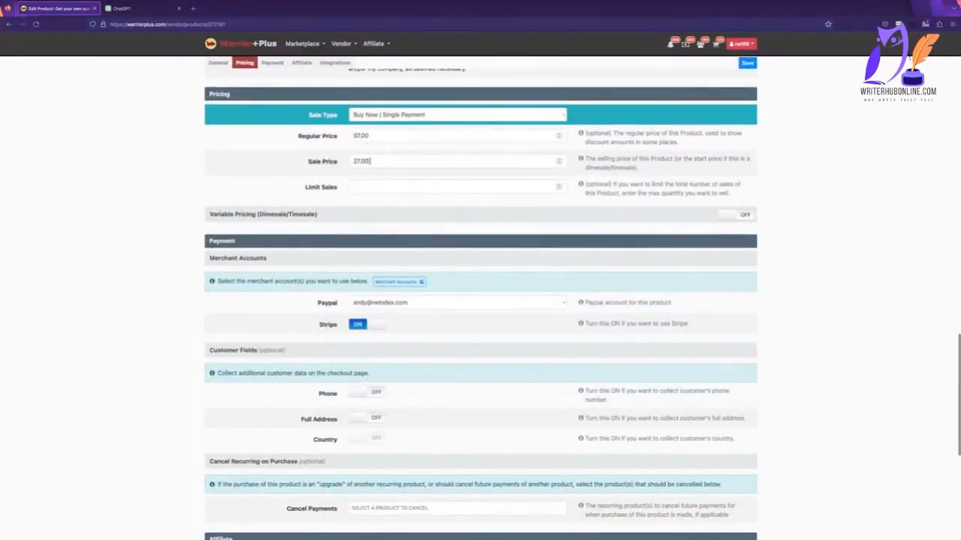
double_click(367, 161)
type("297")
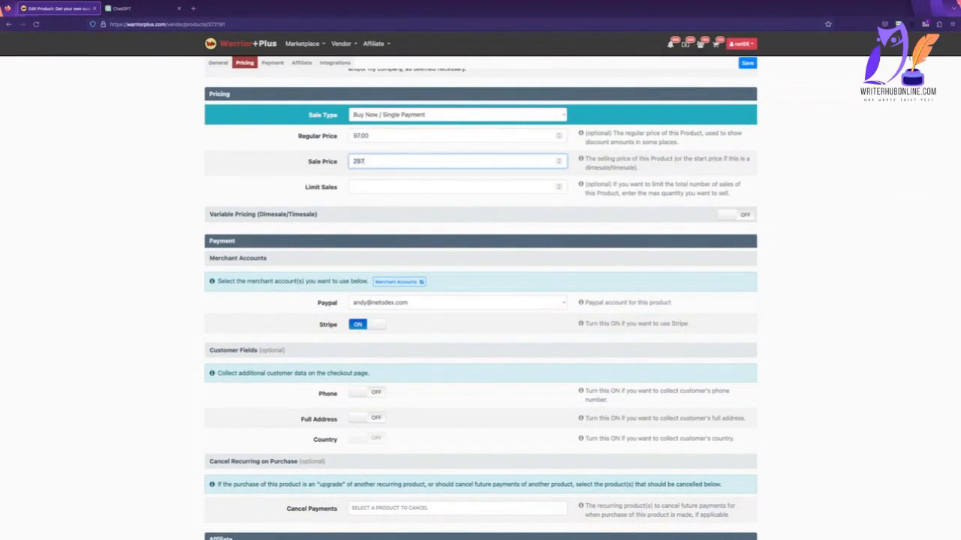
key("shift+Tab")
type("497")
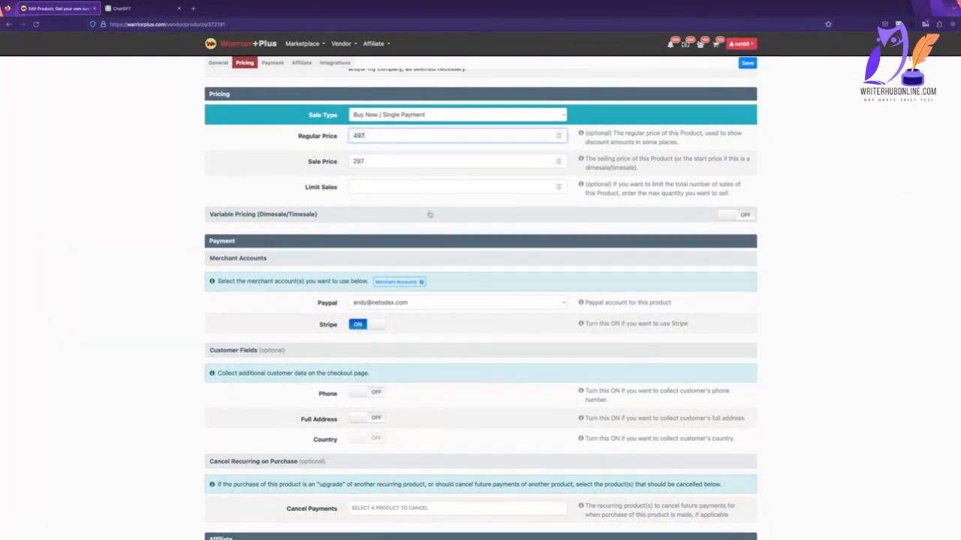
scroll(429, 215, "down", 5)
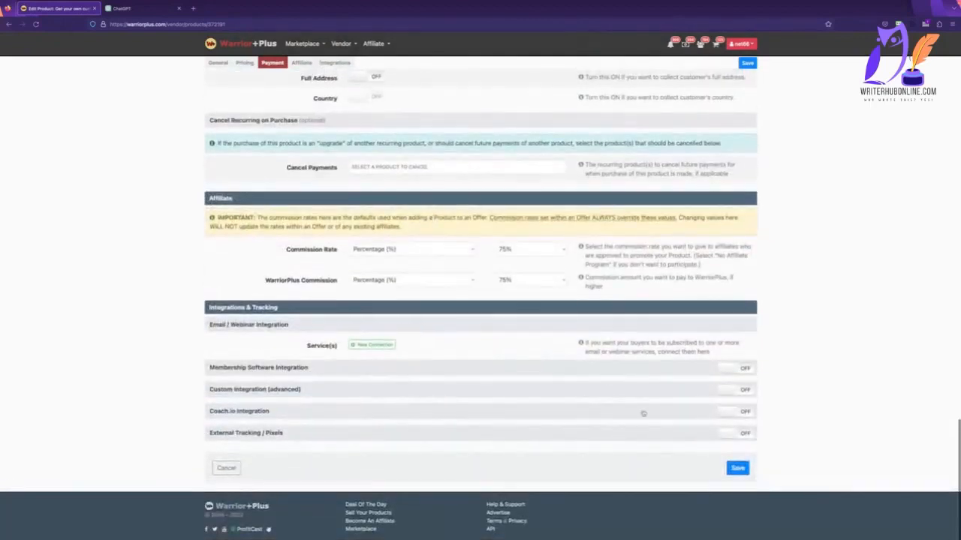
left_click(741, 467)
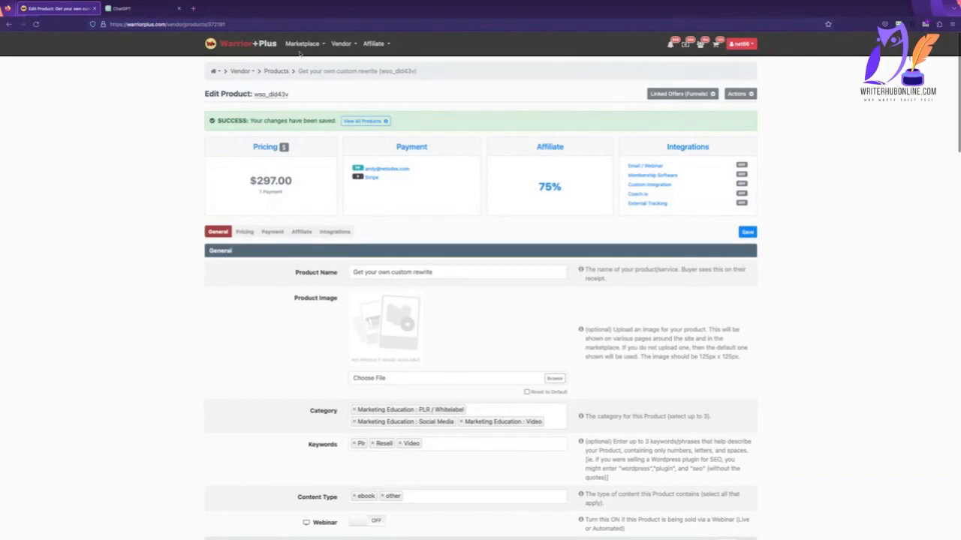
Start a new offer from the vendor's offers list.
mouse_move(341, 45)
left_click(340, 73)
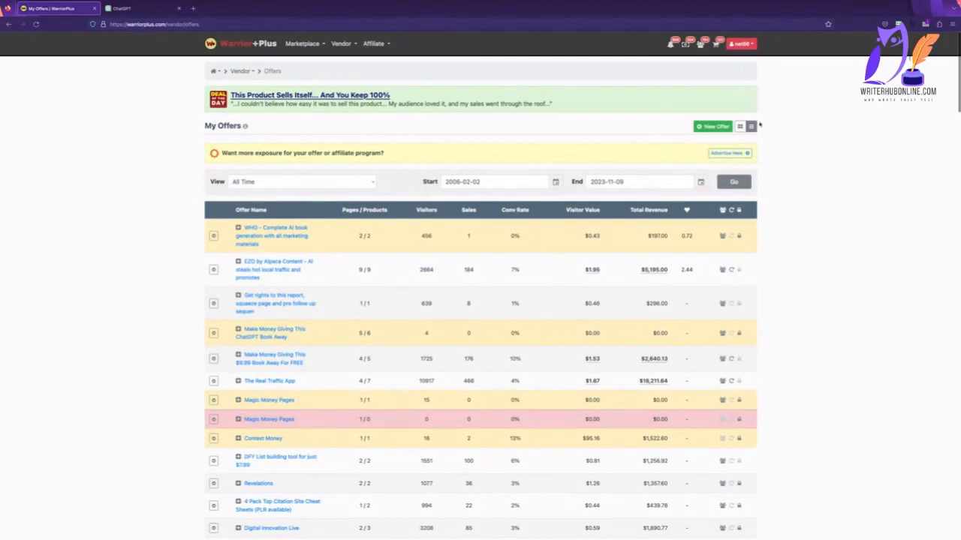
left_click(715, 126)
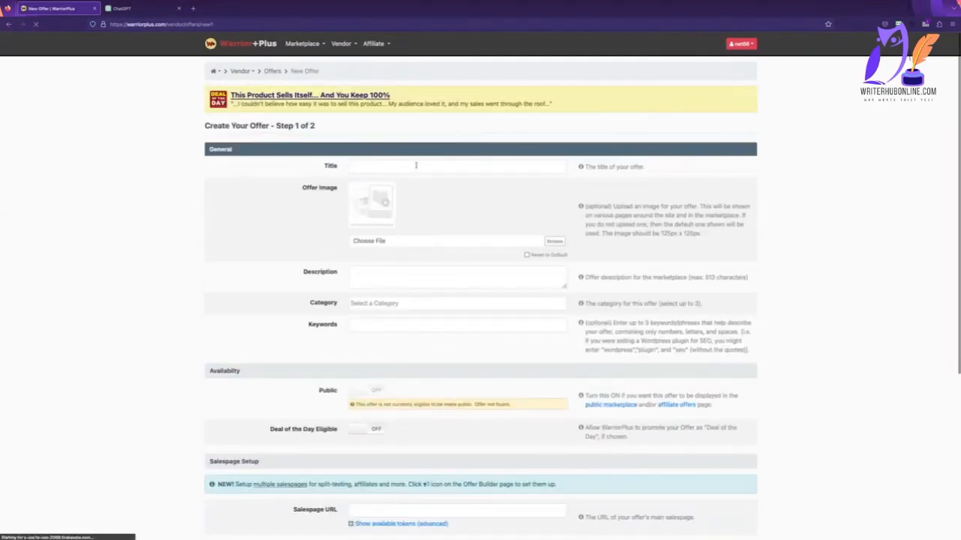
Enter "PLR rights to Video Marketing Book" as the new offer's title.
left_click(415, 165)
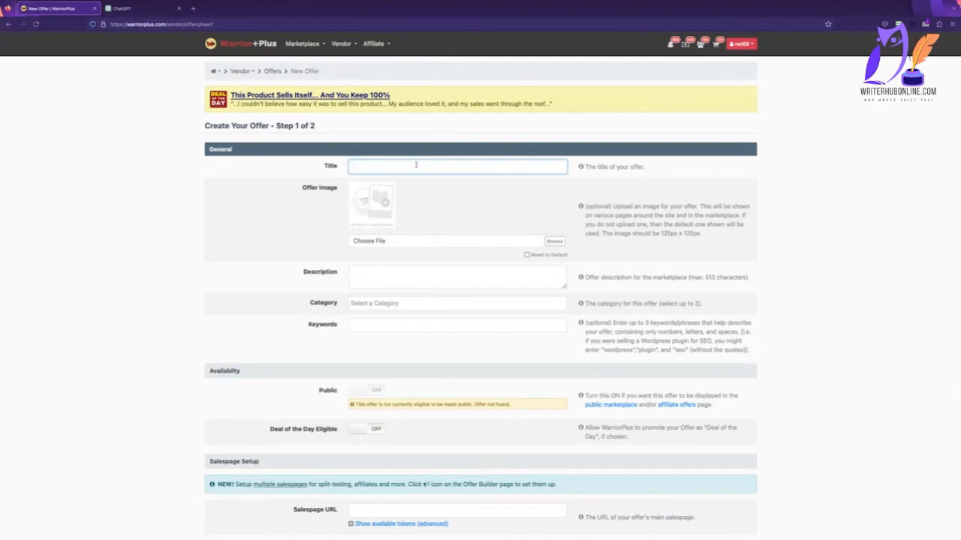
key("ctrl+v")
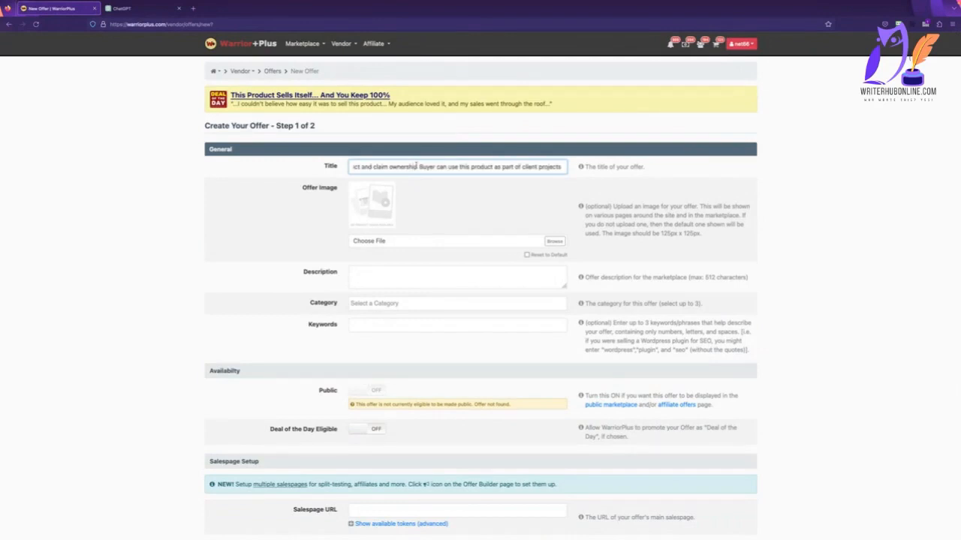
key("ctrl+z")
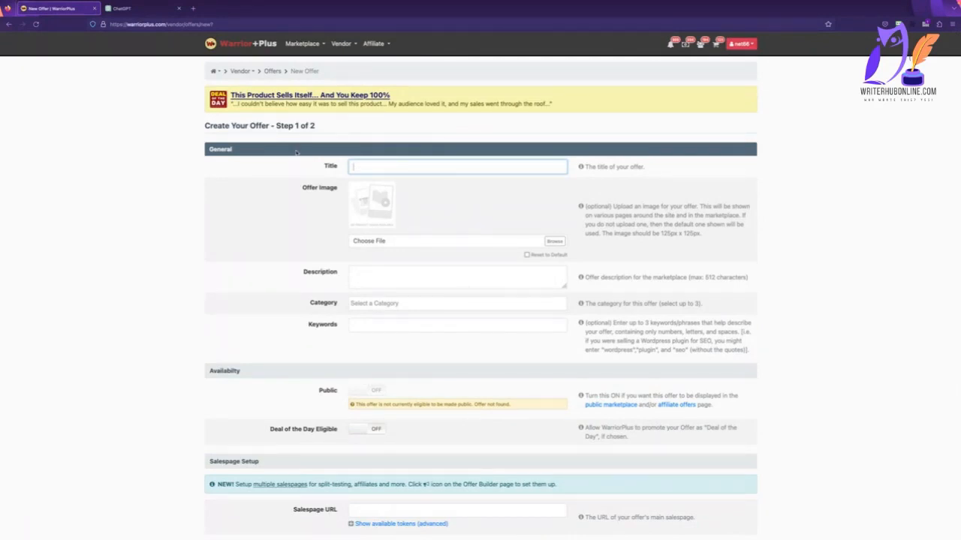
type("PLR rights to Video Marketing Book")
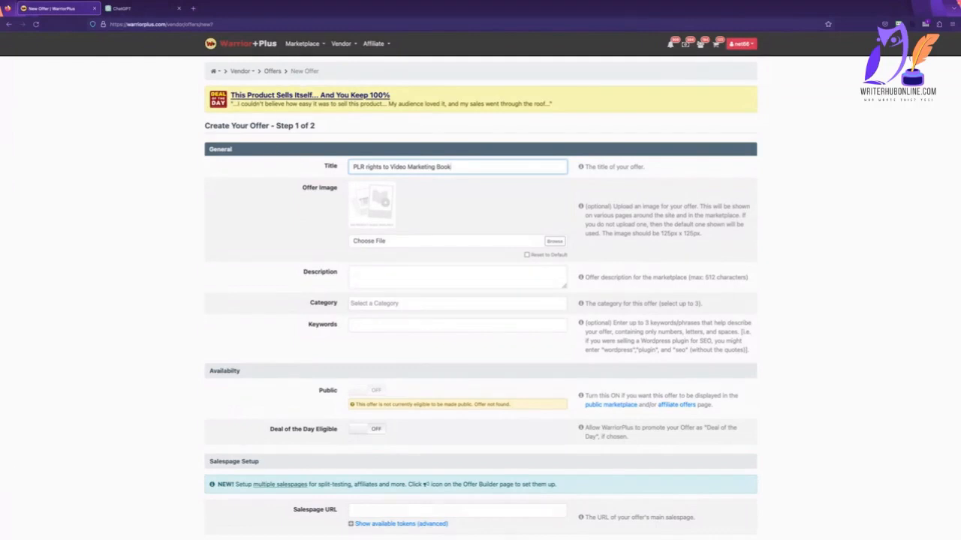
key("super+shift+v")
key("Escape")
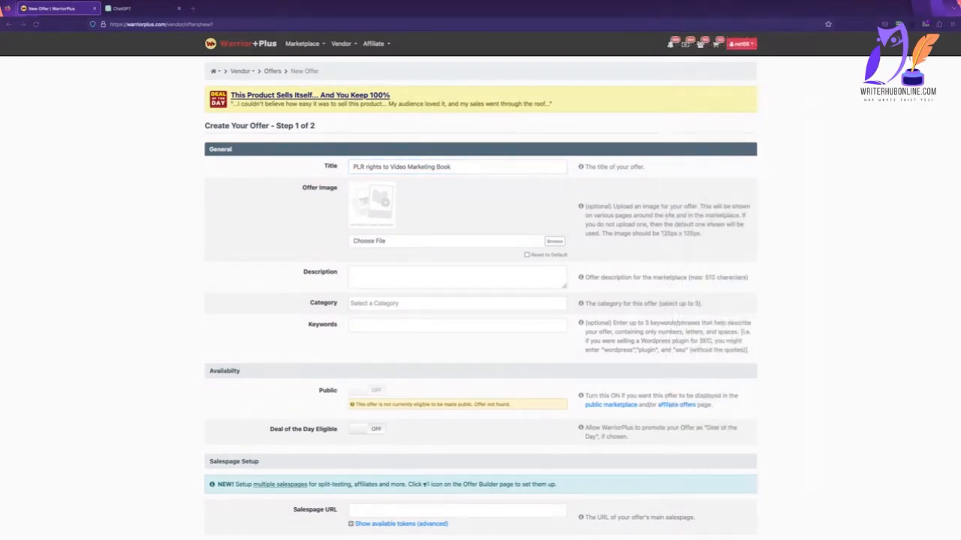
left_click(385, 166)
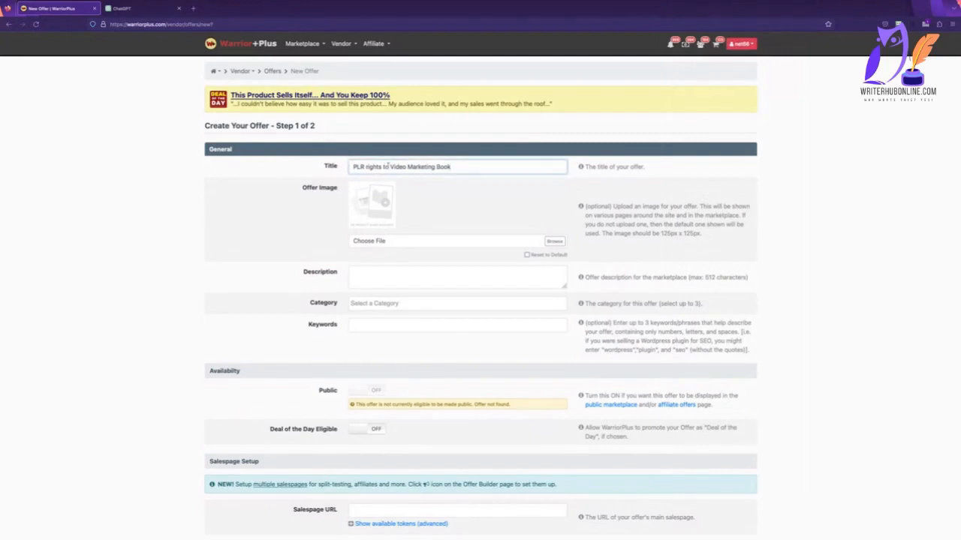
Replace the title's book name with "Crushing the Competition: How to Dominate with Video Marketing" and set the description to "PLR to" plus that name.
left_click_drag(390, 167, 553, 167)
type("Crushing the Competition: How to Dominate with Video Marketing")
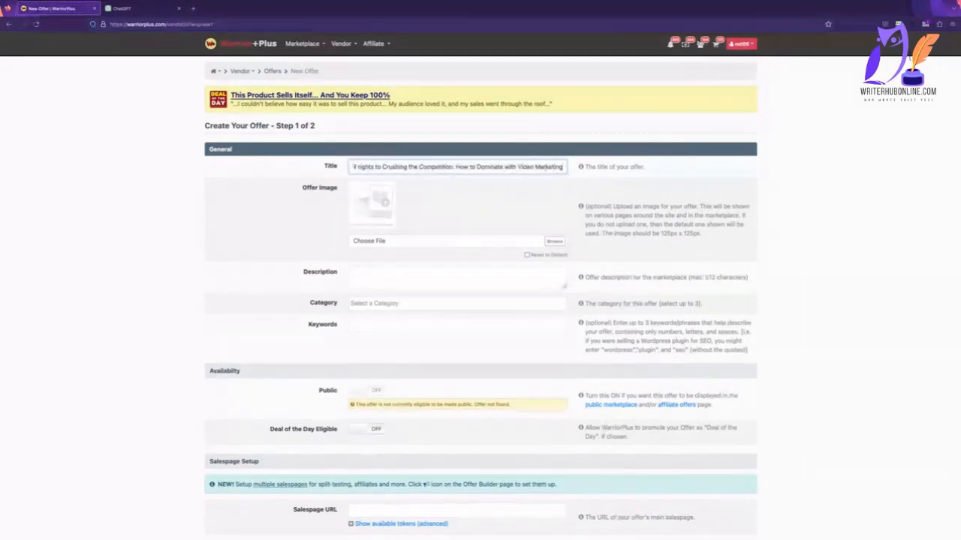
scroll(434, 207, "down", 3)
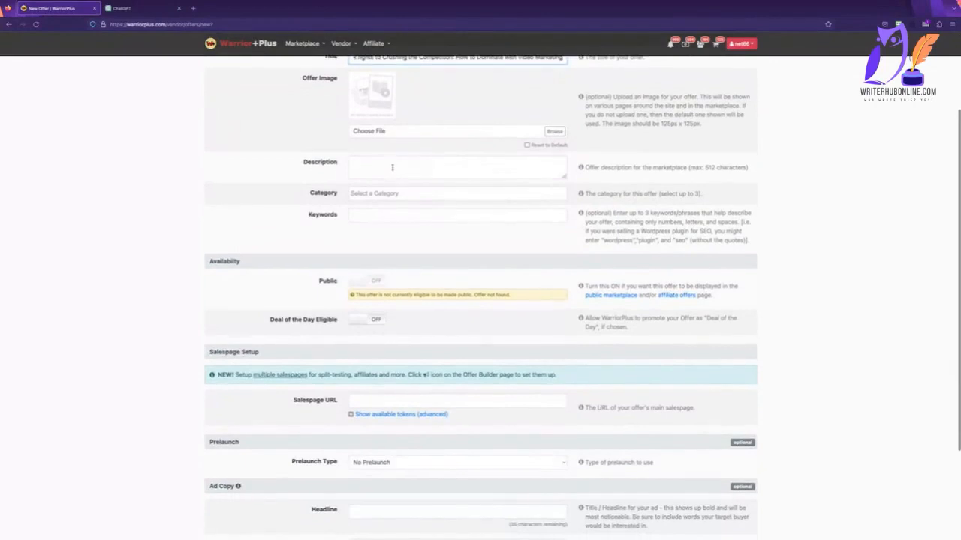
left_click(392, 166)
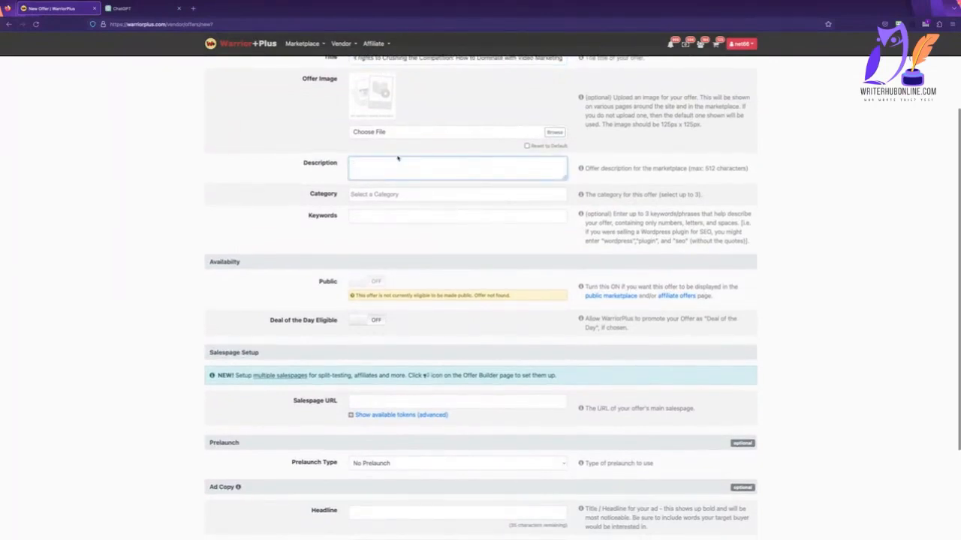
type("PLR to Crushing the Competition: How to Dominate with Video Marketing")
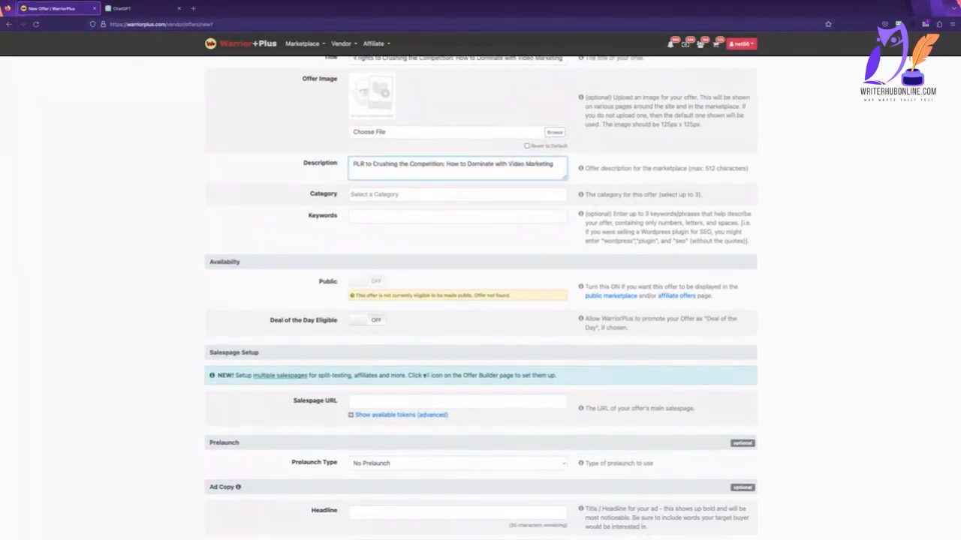
Assign the offer the Marketing Education categories PLR / Whitelabel, Social Media and Video.
left_click(431, 195)
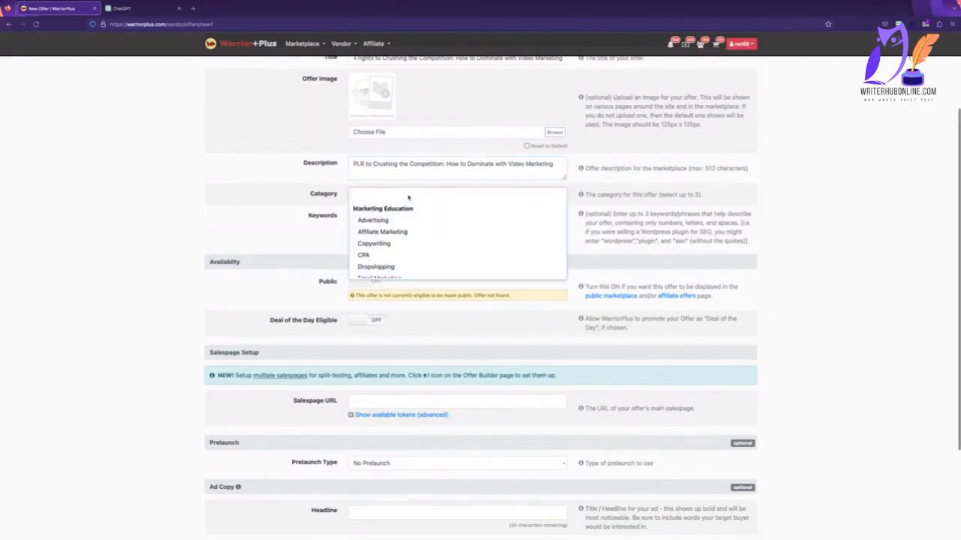
type("plr")
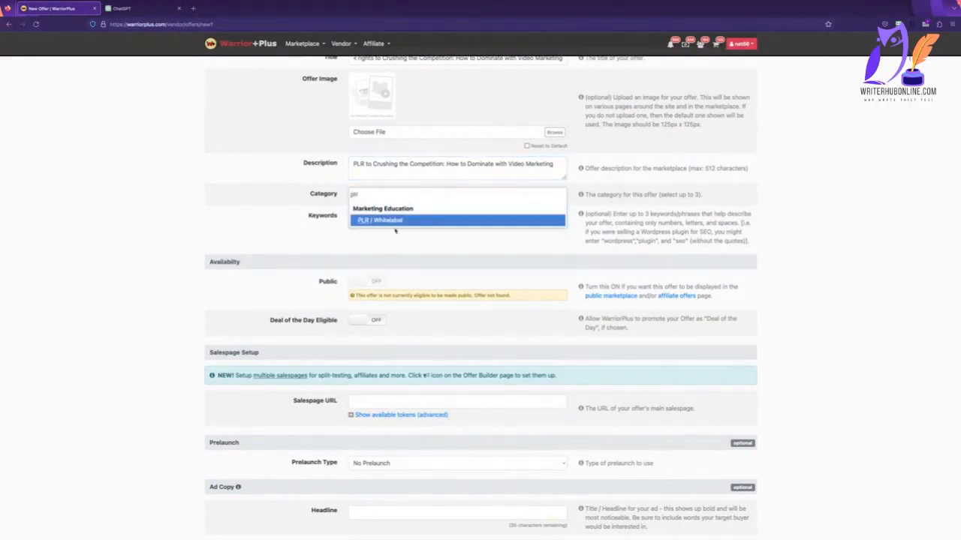
left_click(392, 222)
left_click(493, 198)
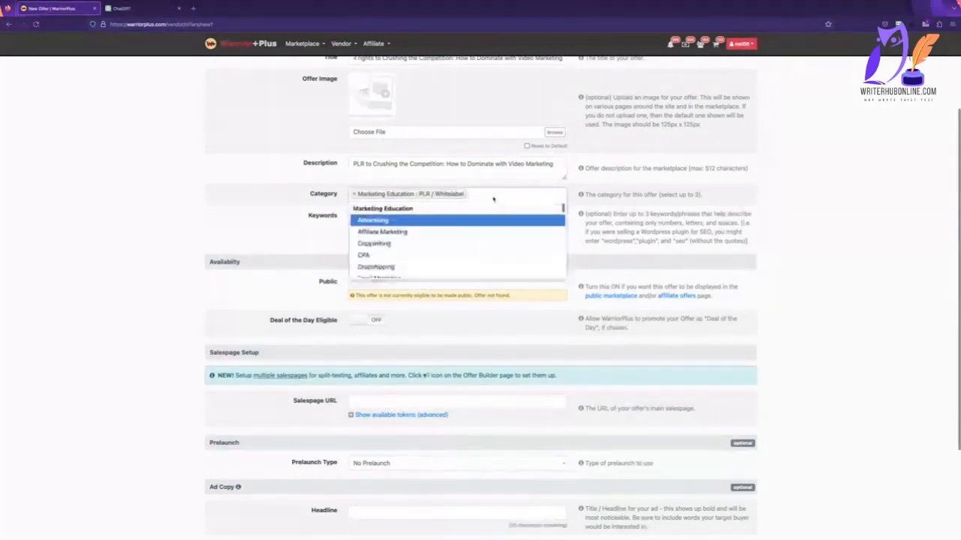
scroll(459, 243, "down", 2)
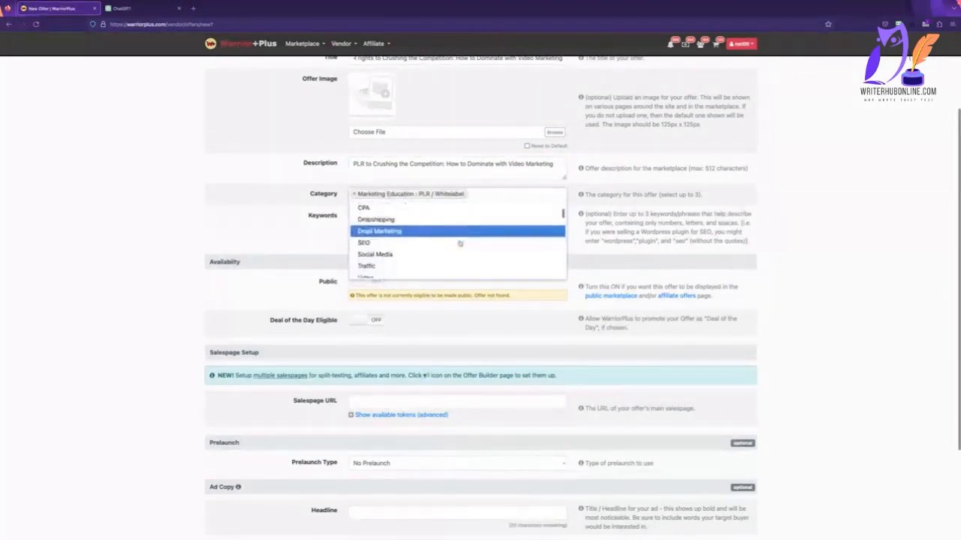
scroll(459, 243, "down", 1)
left_click(459, 245)
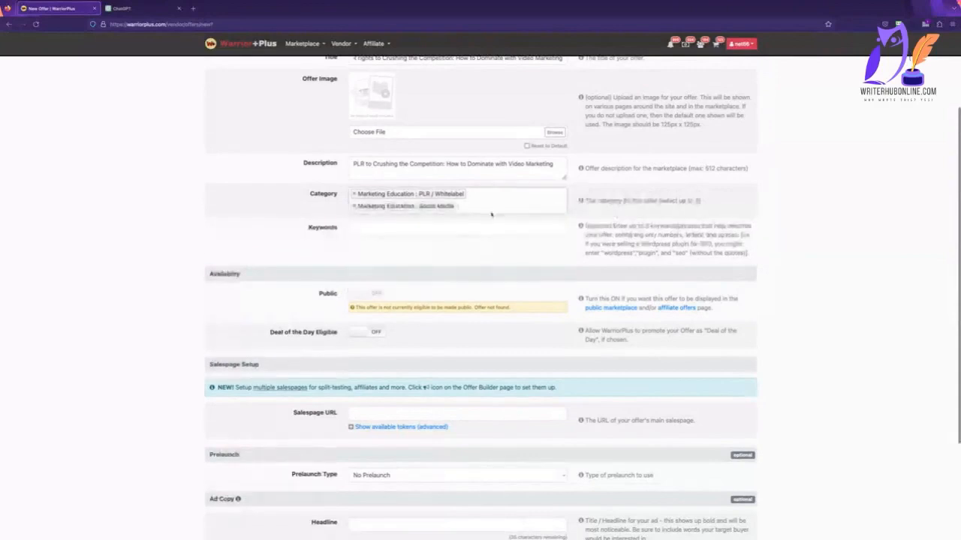
left_click(501, 198)
type("vid")
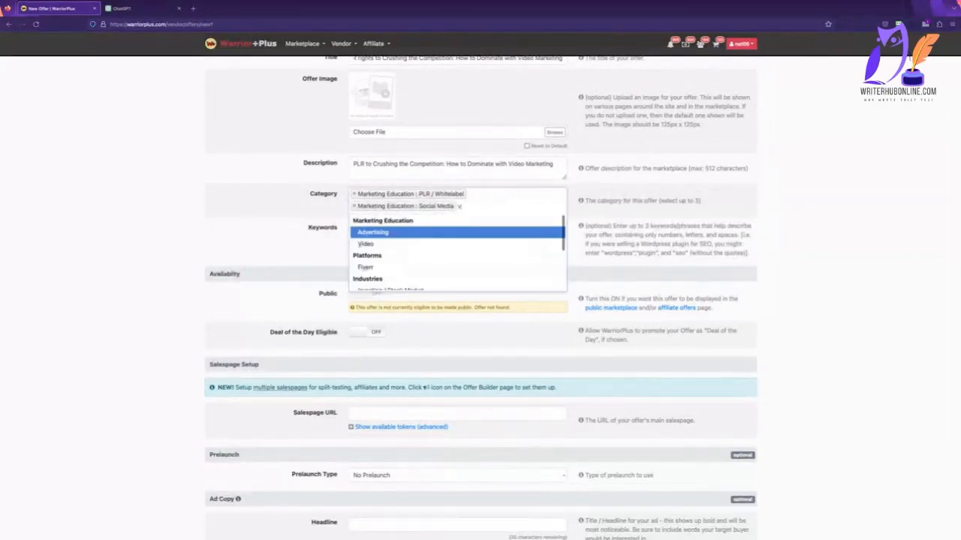
left_click(489, 232)
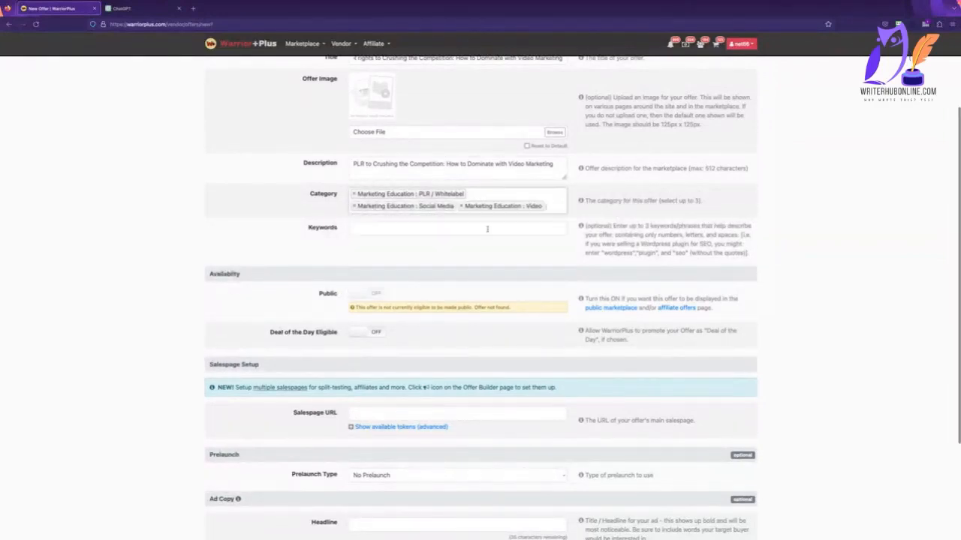
Add the keywords Plr, Resell and Video to the offer.
left_click(451, 226)
type("pl")
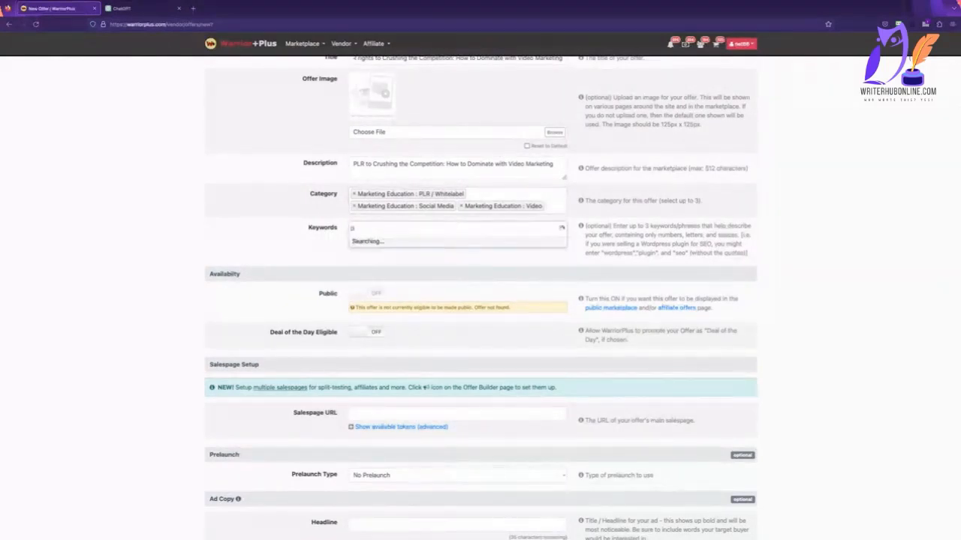
type("r")
left_click(427, 243)
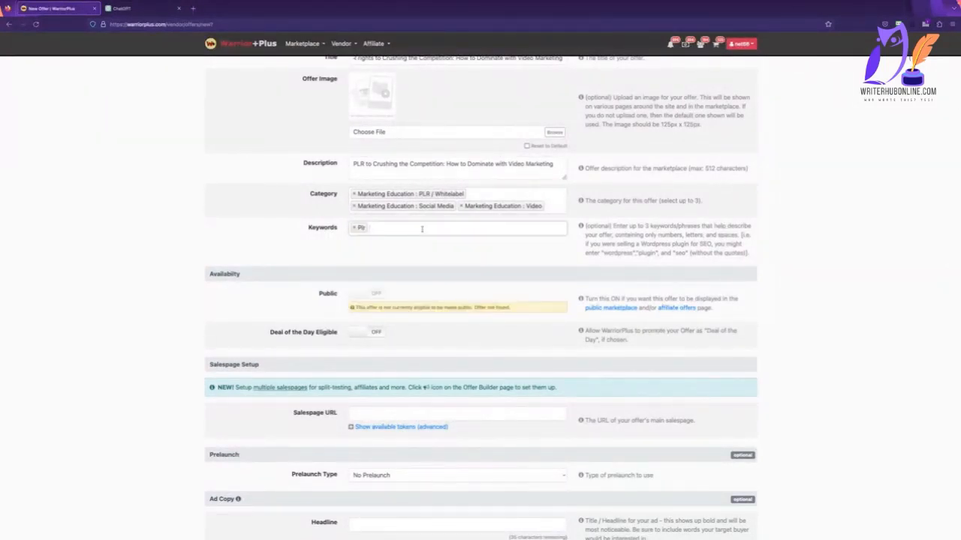
type("r Res")
type("ell")
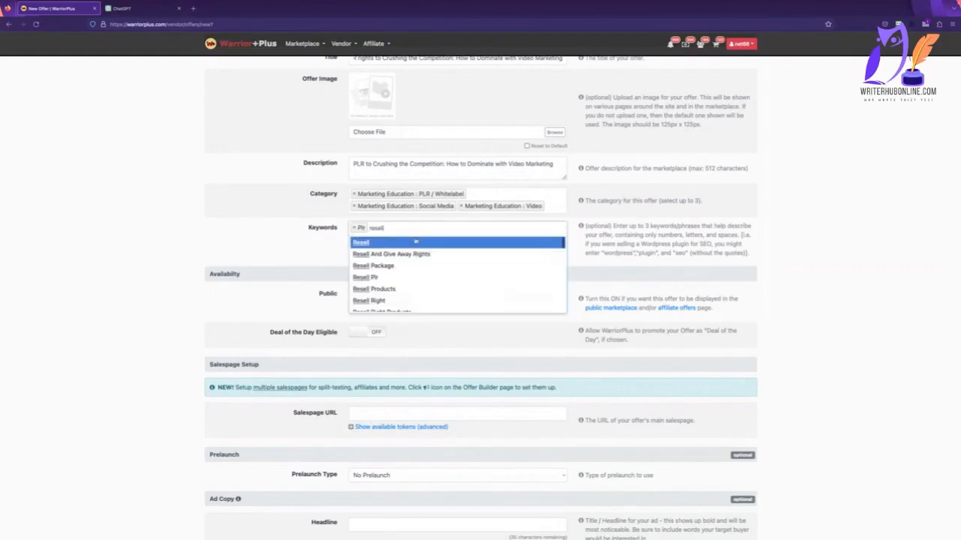
left_click(413, 242)
type("video")
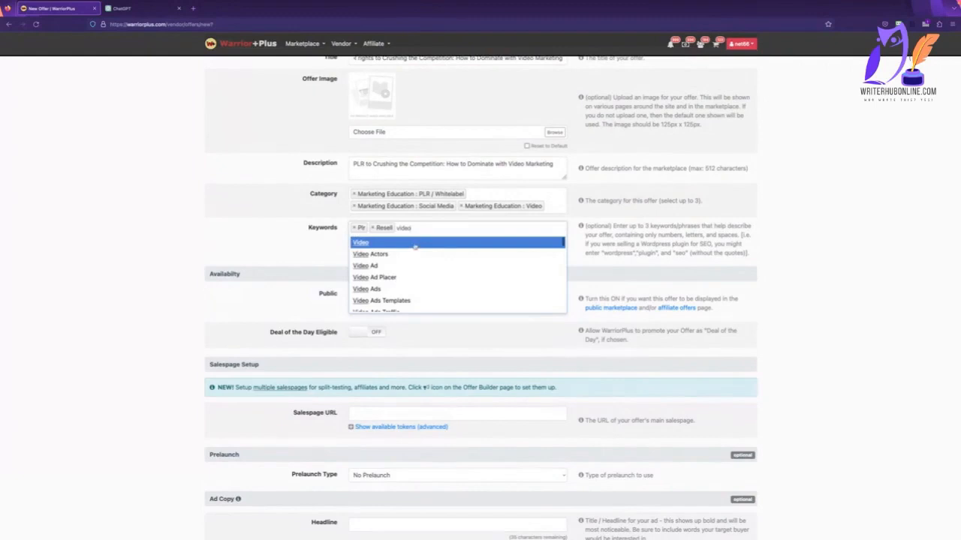
left_click(415, 243)
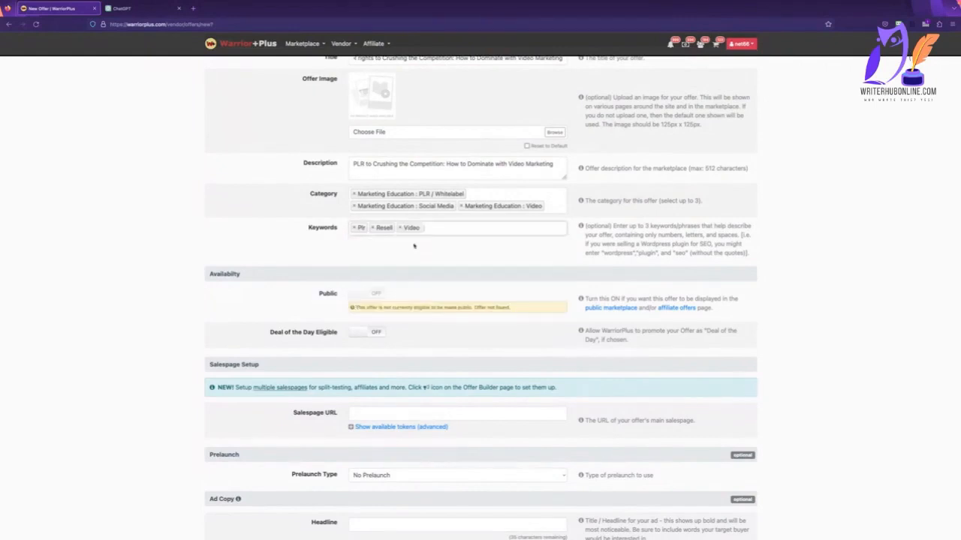
Make the offer eligible for Deal of the Day and activate the empty Salespage URL field.
scroll(379, 236, "down", 2)
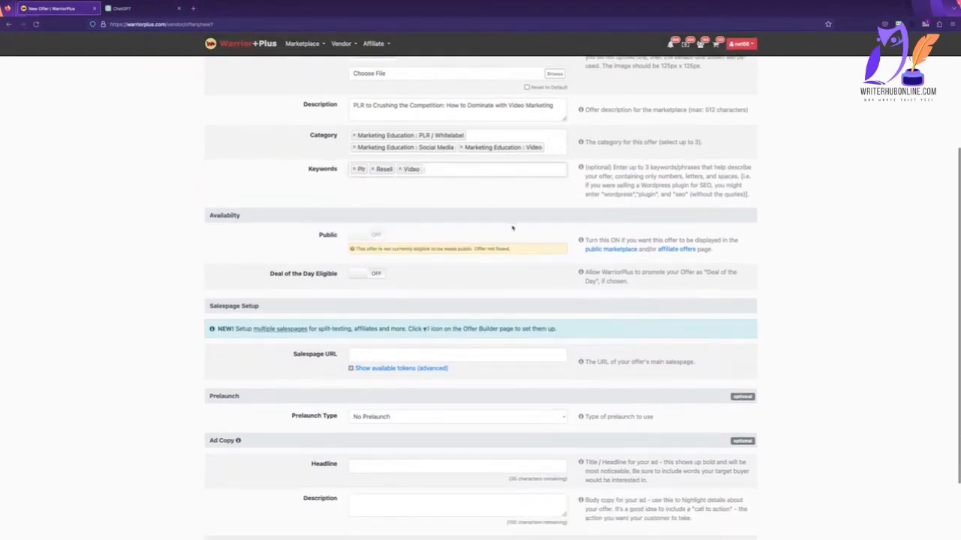
scroll(499, 224, "down", 2)
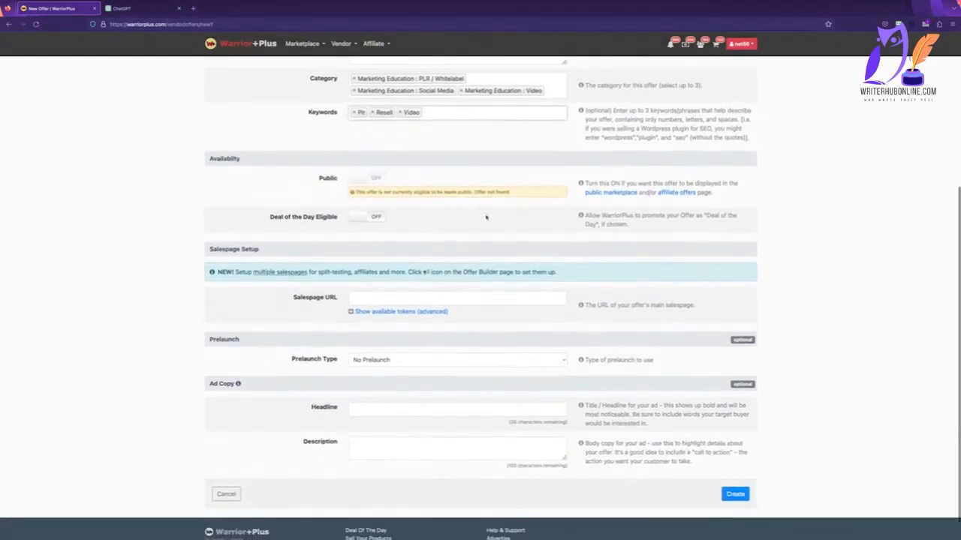
left_click(374, 217)
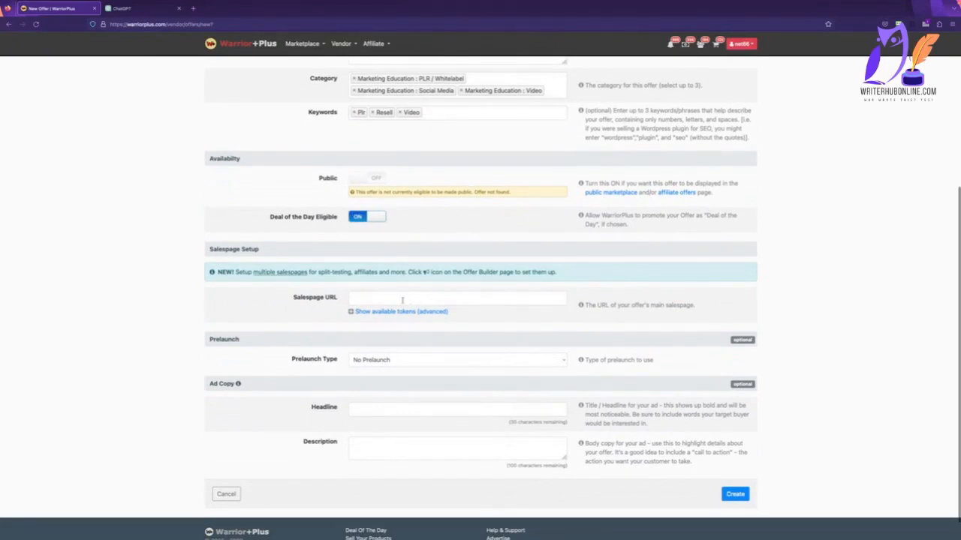
left_click(401, 300)
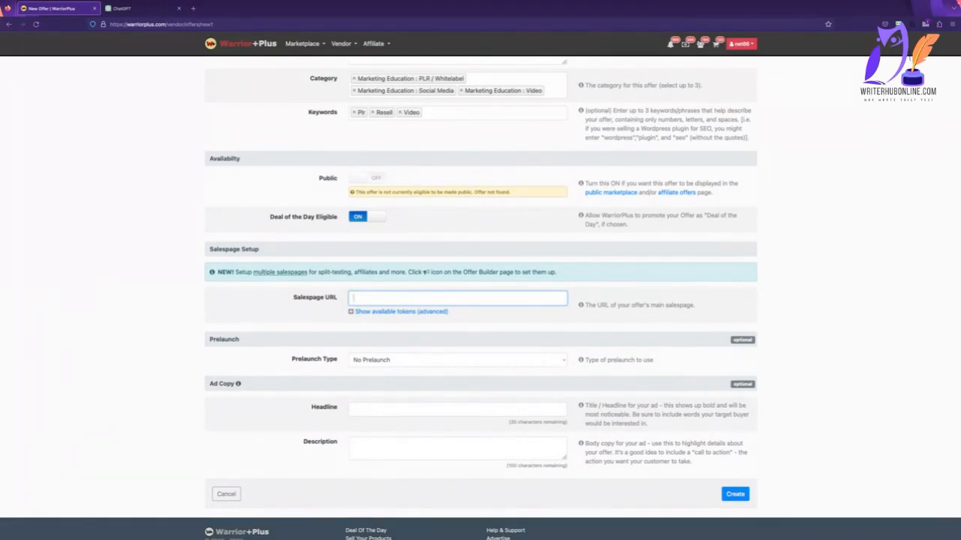
Switch to Nicepage with the Sound Success PLR sales page, clear the update prompt and expand the editor to full screen.
key("super+Tab")
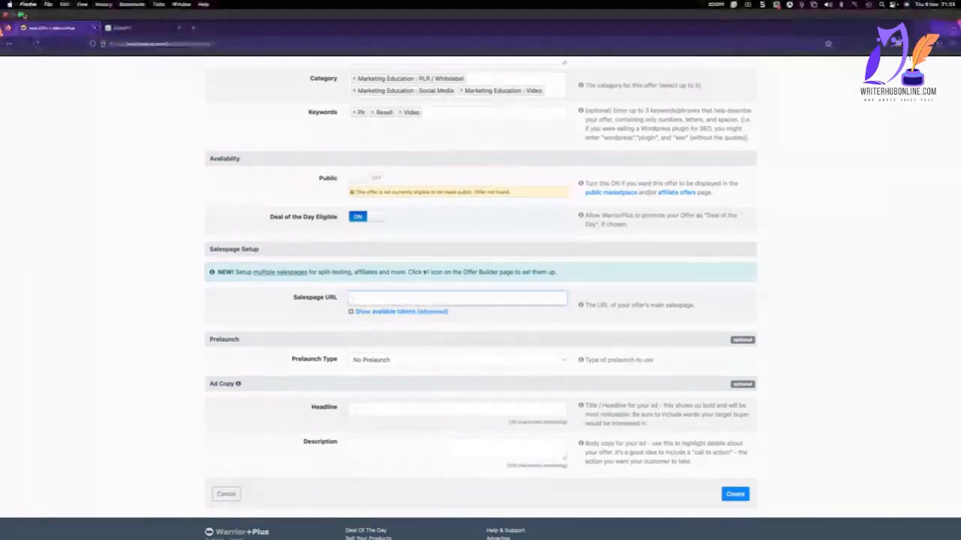
left_click(21, 15)
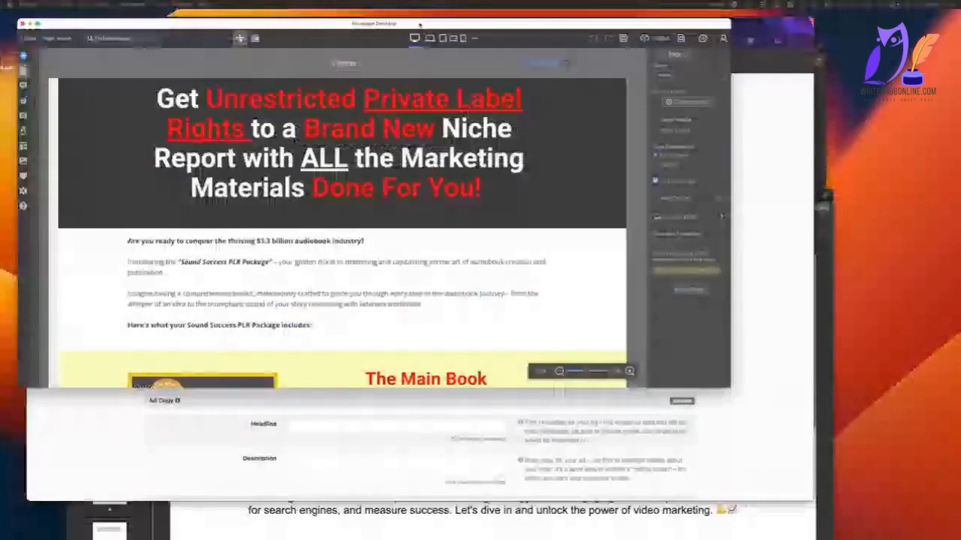
left_click_drag(419, 25, 439, 30)
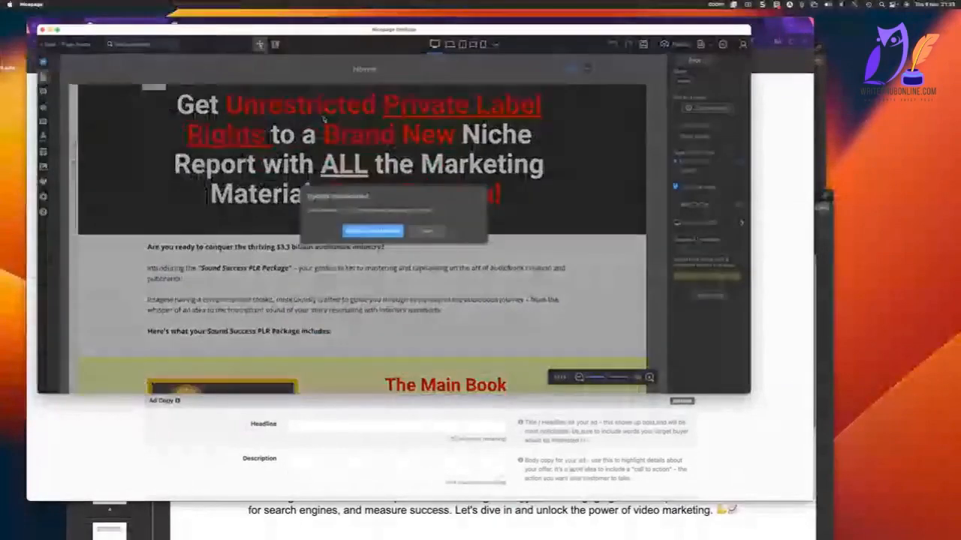
left_click(381, 231)
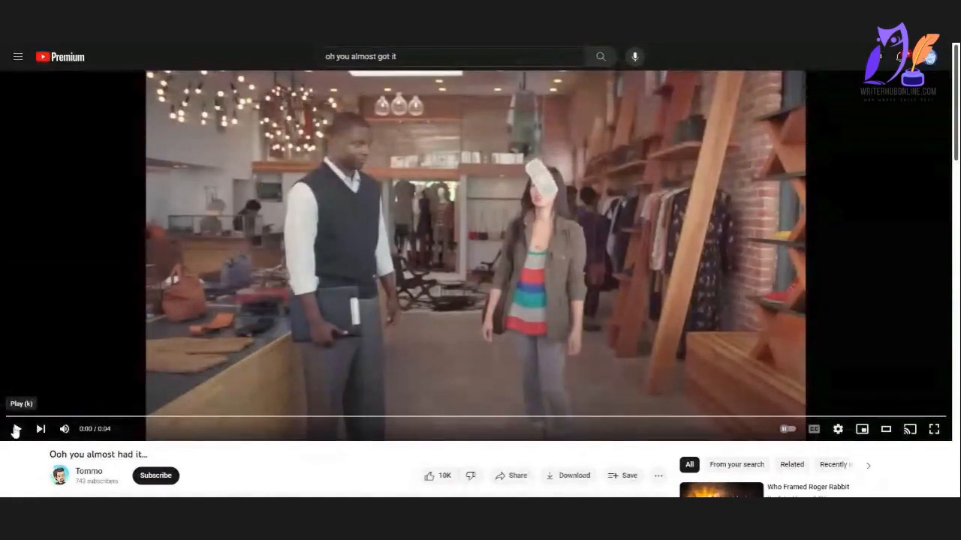
left_click(15, 429)
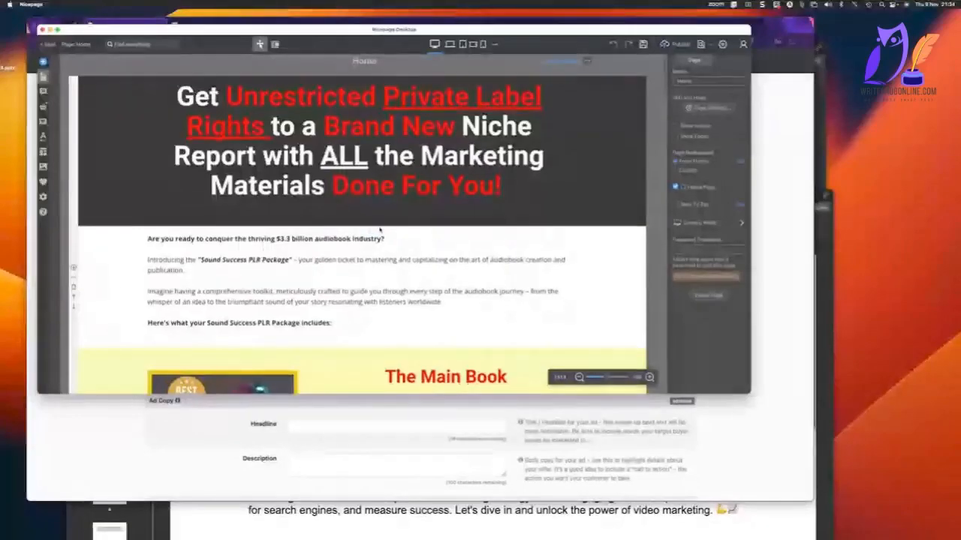
left_click(57, 30)
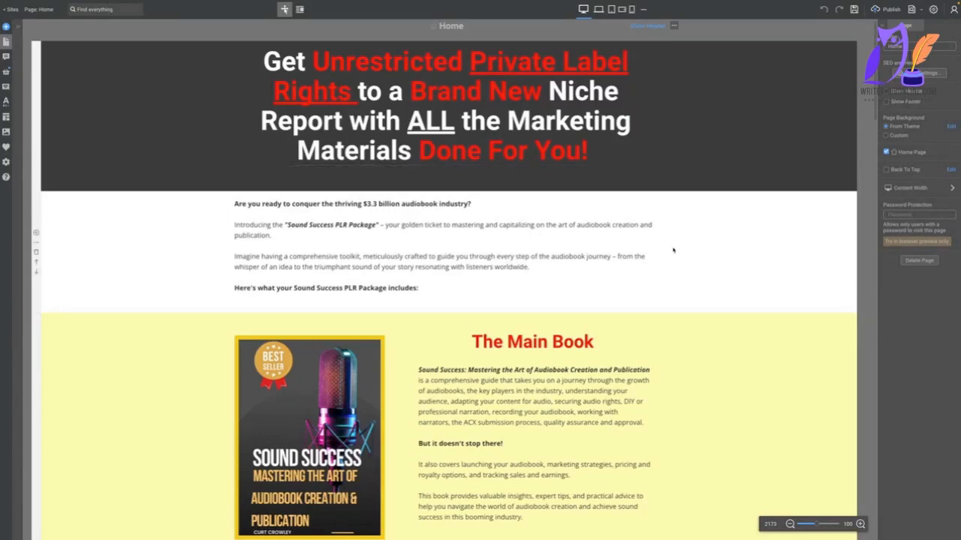
Flip the 14 Day Email Sequence block so its image sits to the right of the text.
scroll(673, 249, "down", 6)
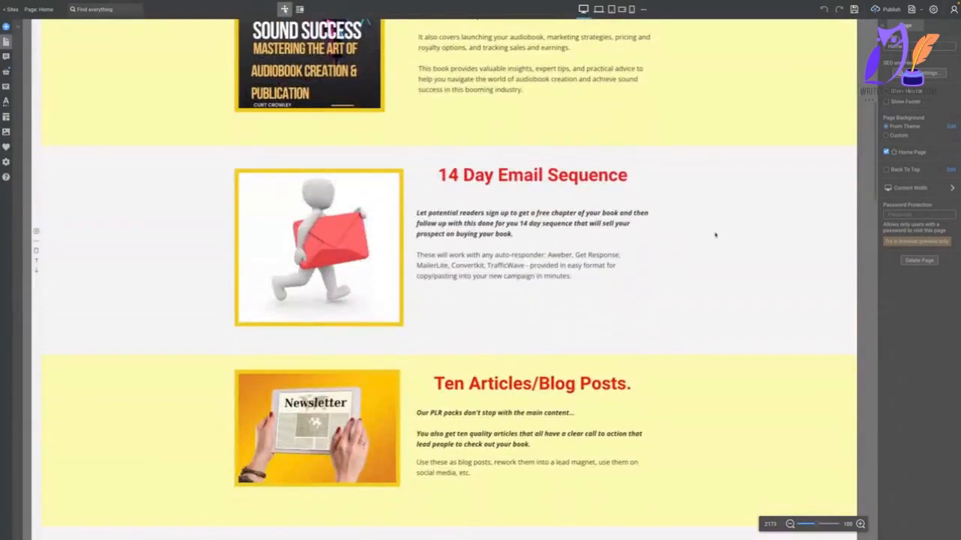
left_click(673, 209)
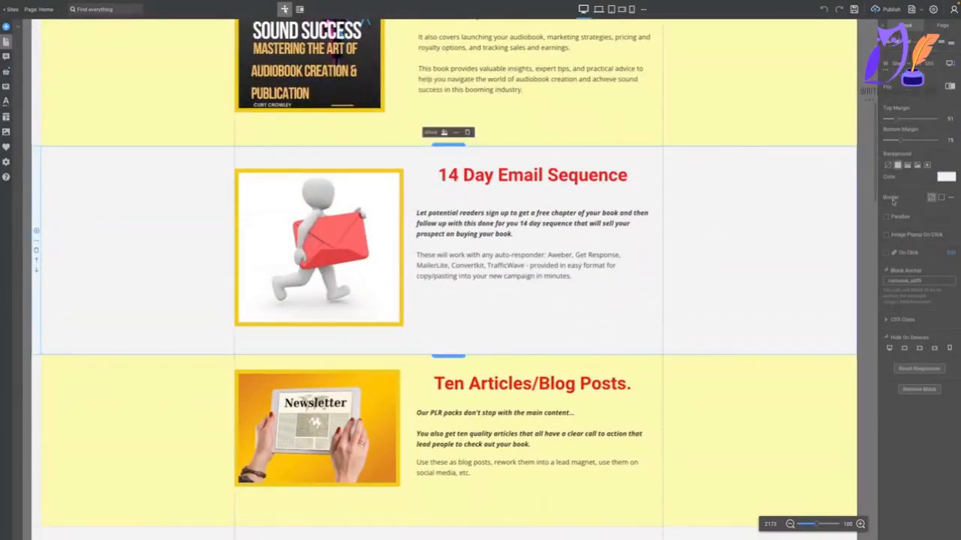
left_click(949, 86)
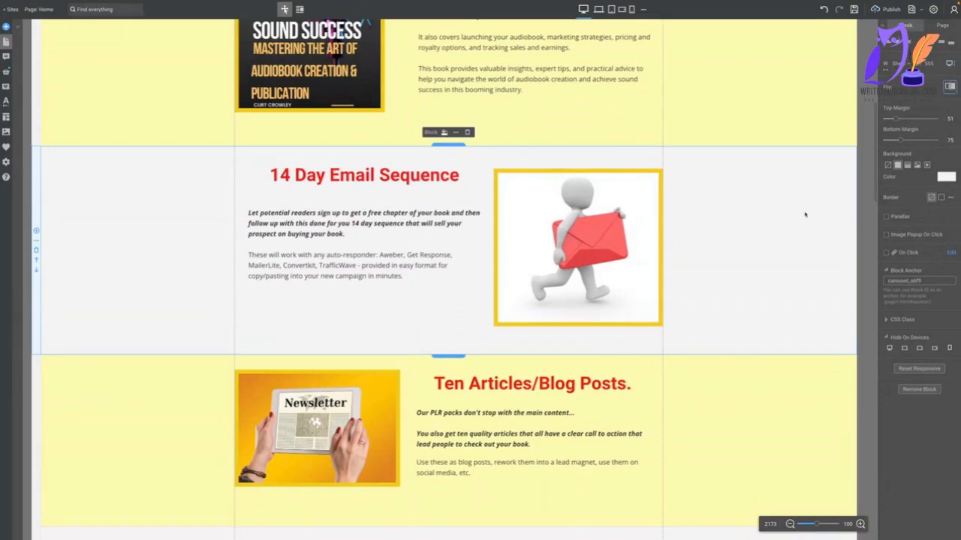
Flip the Video Scripts block so its image sits to the right of the text.
scroll(806, 214, "down", 8)
scroll(790, 193, "up", 3)
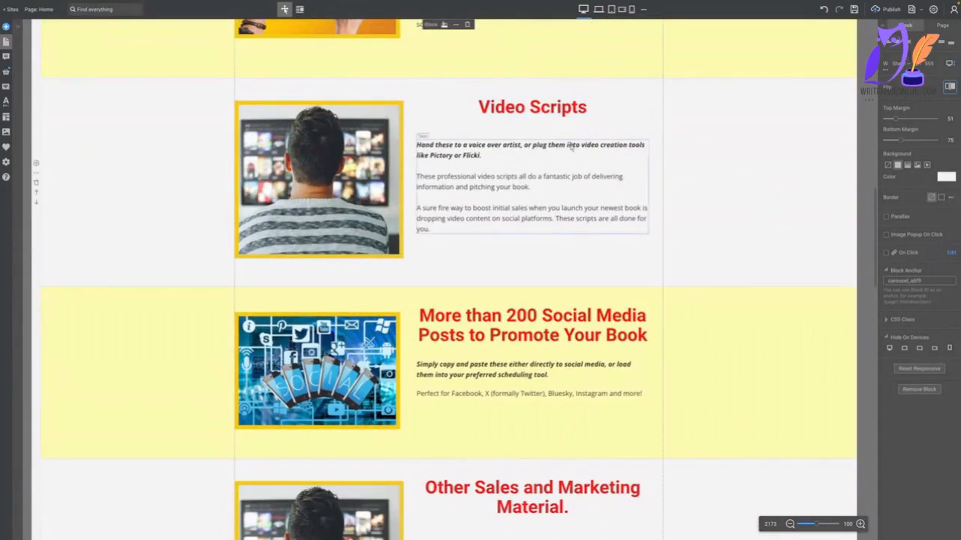
scroll(713, 199, "up", 3)
scroll(725, 203, "down", 1)
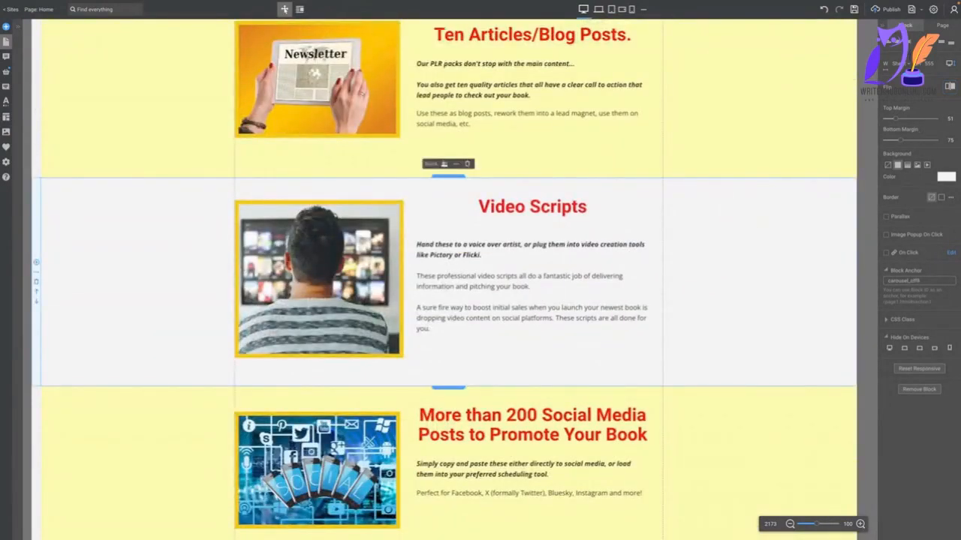
left_click(950, 87)
Replace the text of The Main Book block with the Crushing the Competition book description copied from the description document in Word.
scroll(647, 249, "up", 3)
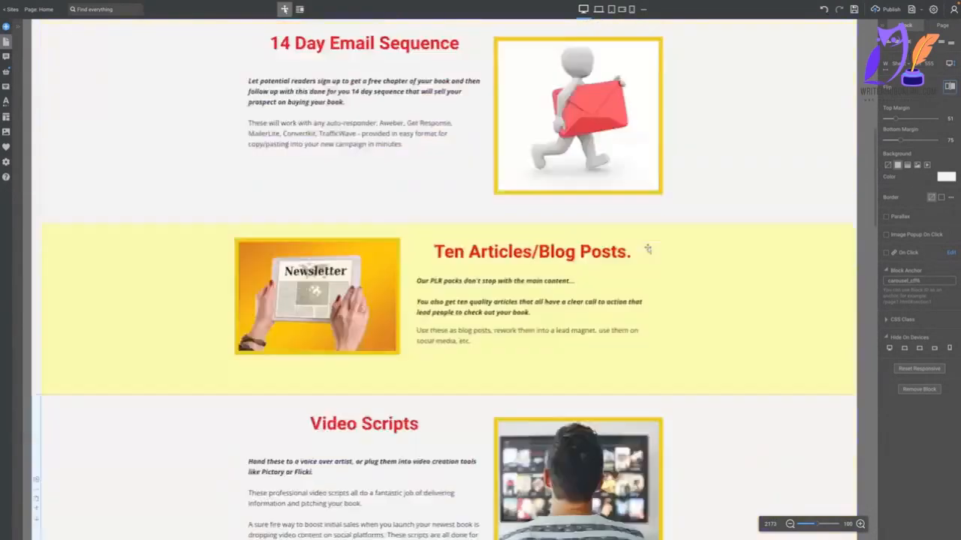
scroll(647, 249, "up", 7)
scroll(647, 249, "down", 1)
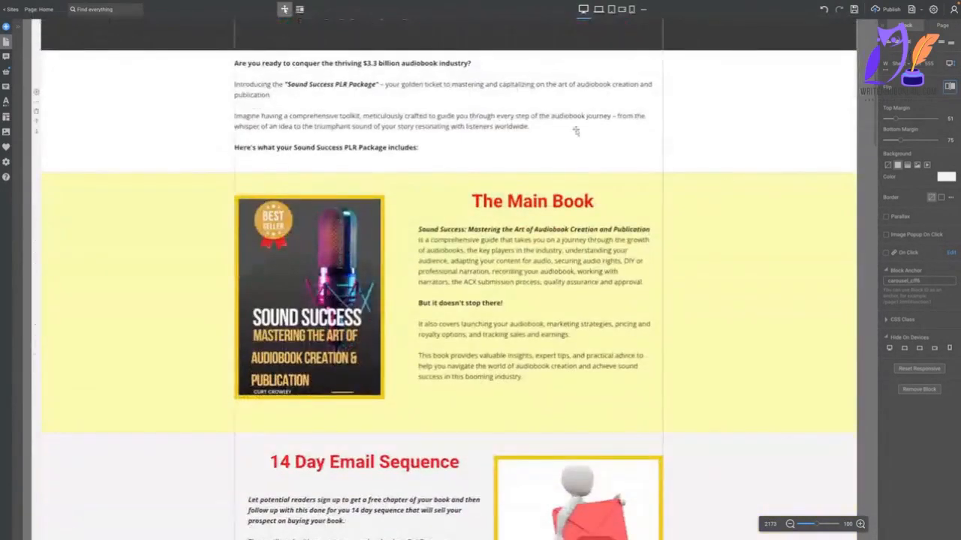
left_click(490, 128)
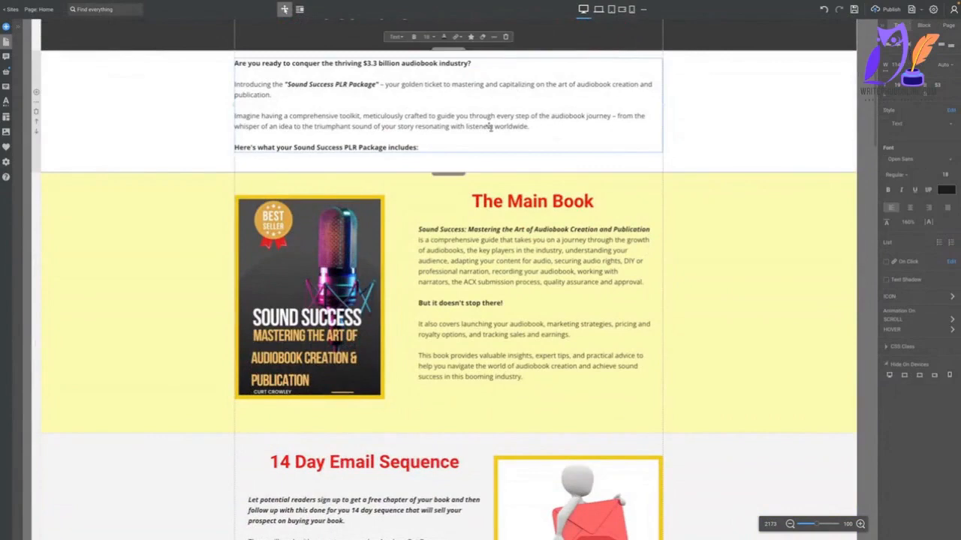
left_click(524, 303)
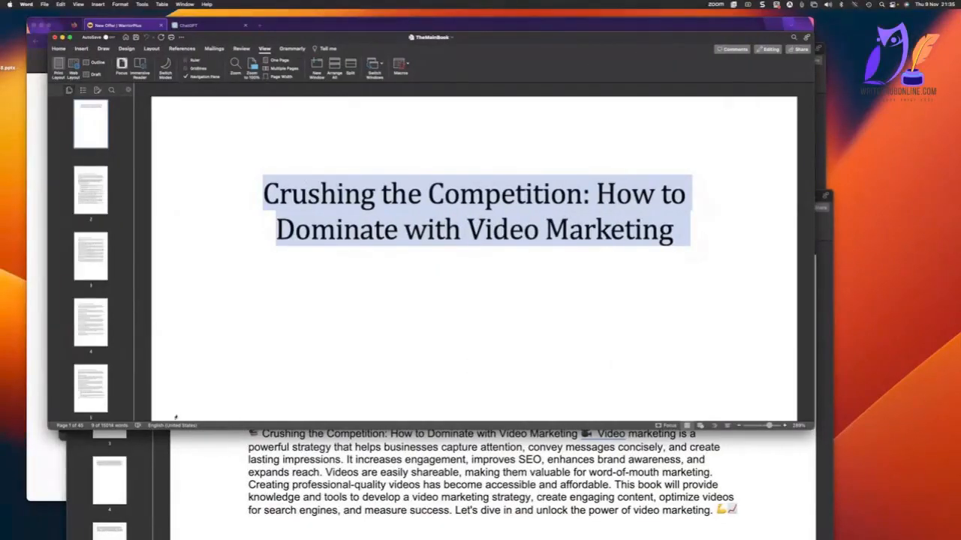
left_click(183, 4)
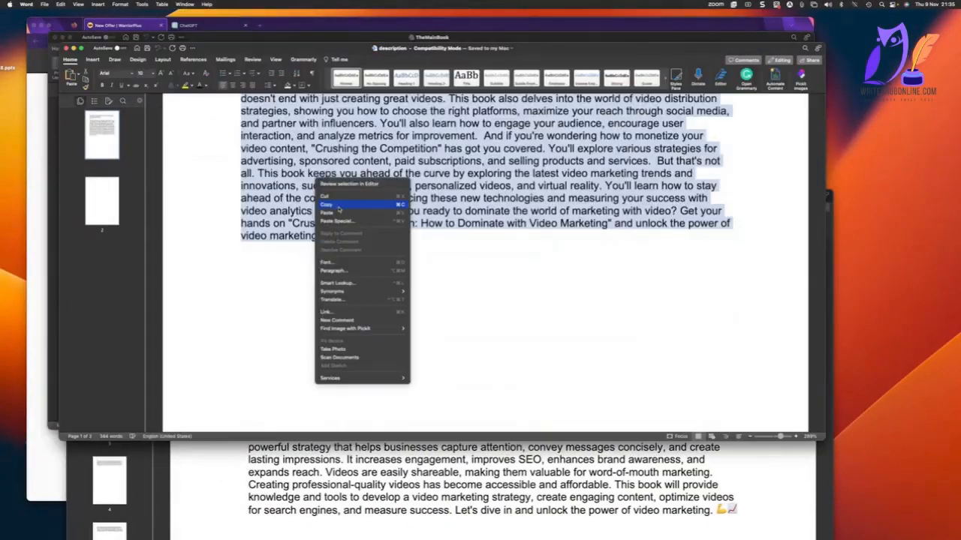
left_click(340, 205)
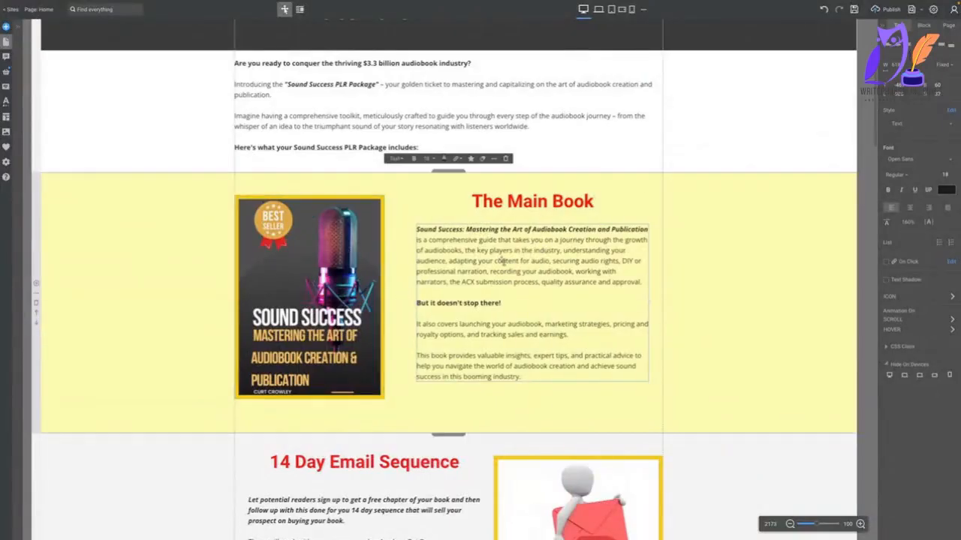
key("ctrl+v")
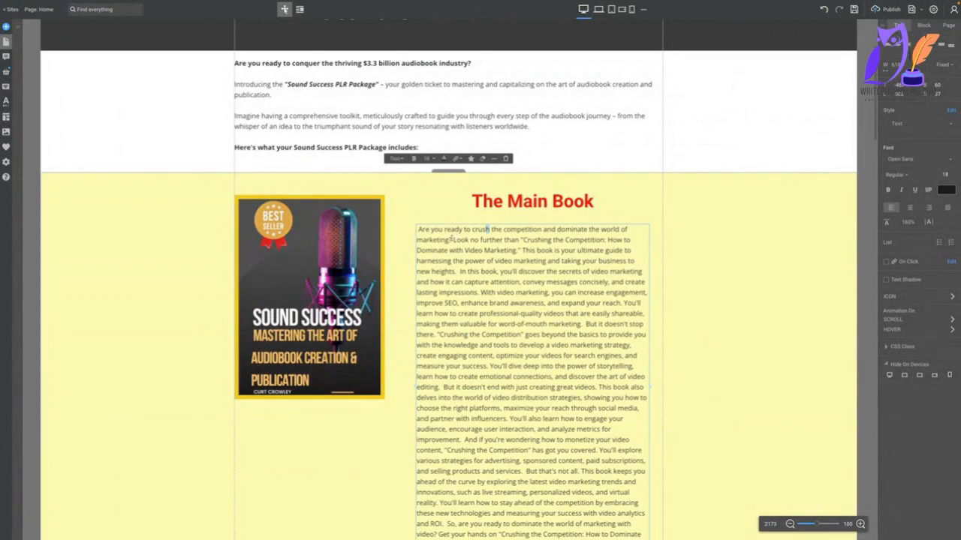
Bold the opening question "Are you ready to crush the competition and dominate the world of marketing?" and separate it as its own paragraph.
left_click_drag(451, 239, 391, 234)
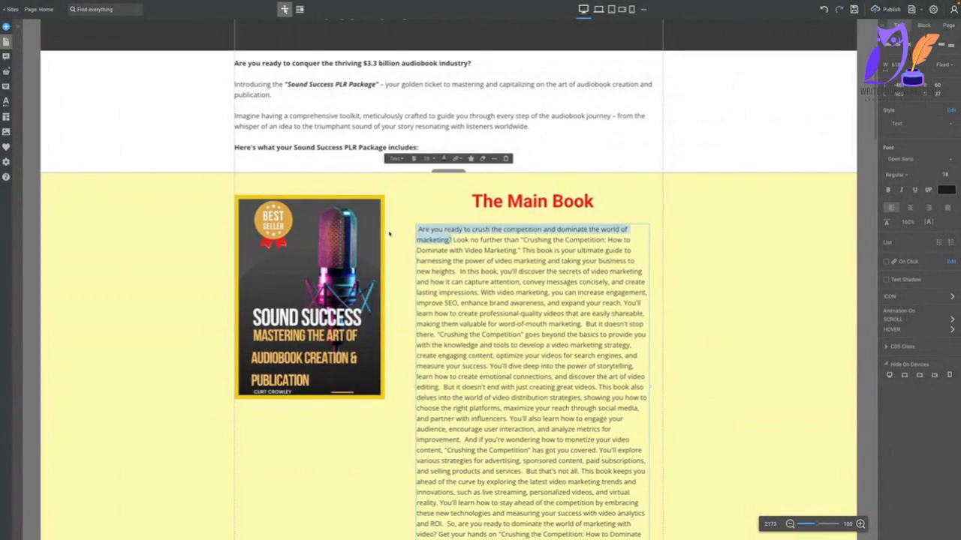
left_click(413, 159)
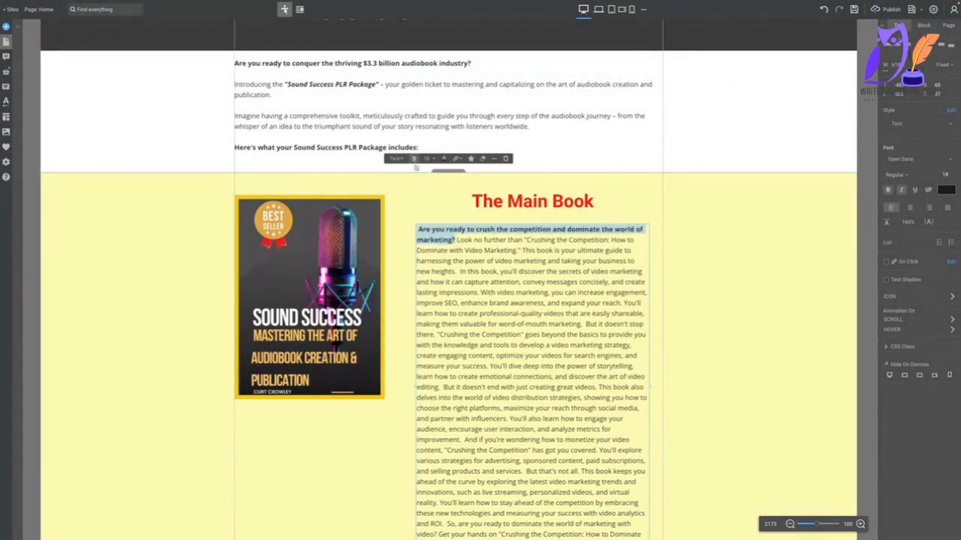
left_click(484, 250)
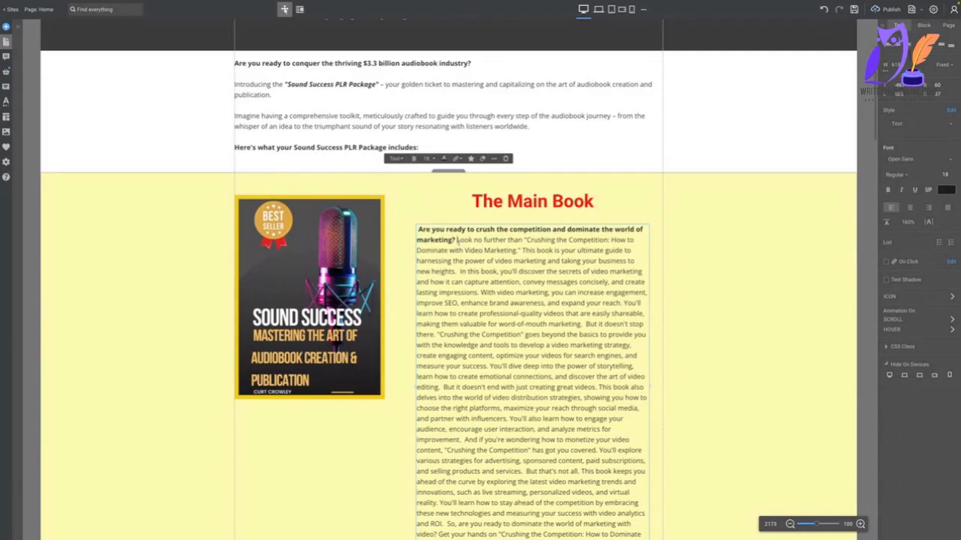
left_click(457, 240)
key("Return")
key("Return")
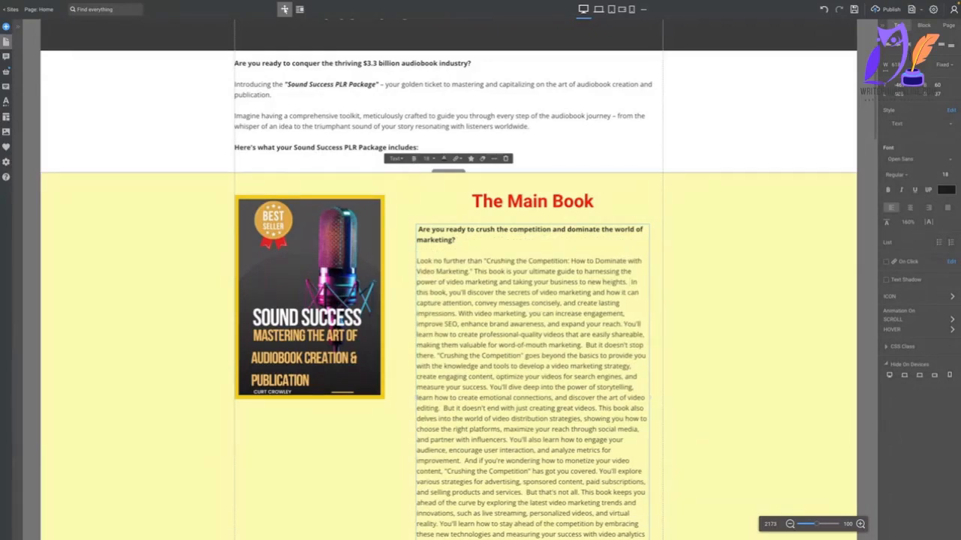
Reword the sentence beginning "In this book, you'll discover" so that it starts with "Discover the secrets of video marketing".
key("shift+Down")
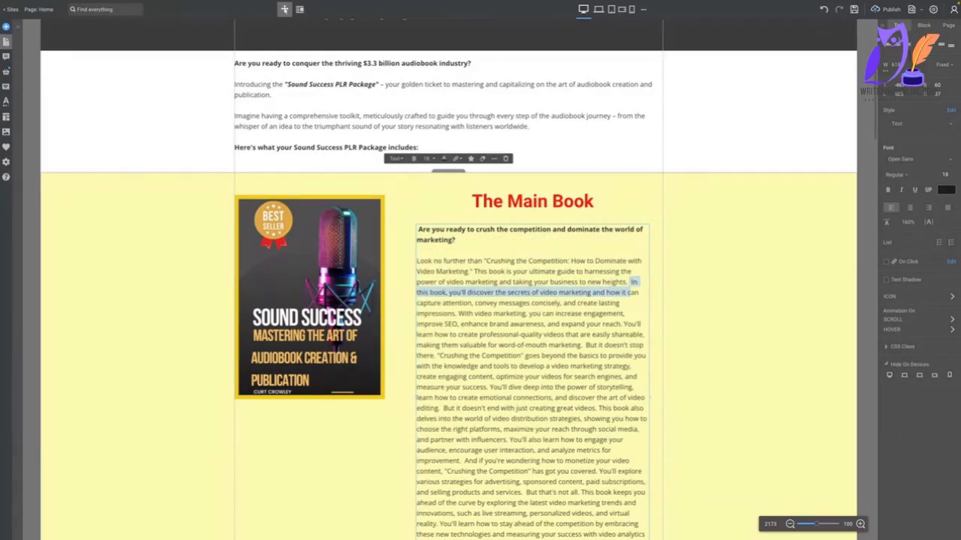
key("shift+Left")
key("shift+Left")
key("shift+Left")
key("shift+Left")
key("shift+Left")
key("shift+Left")
key("shift+Left")
key("shift+Left")
key("shift+Left")
key("shift+Left")
key("shift+Left")
key("shift+Left")
key("shift+Left")
key("shift+Left")
key("shift+Left")
key("shift+Left")
key("shift+Left")
key("shift+Left")
key("shift+Left")
key("shift+Left")
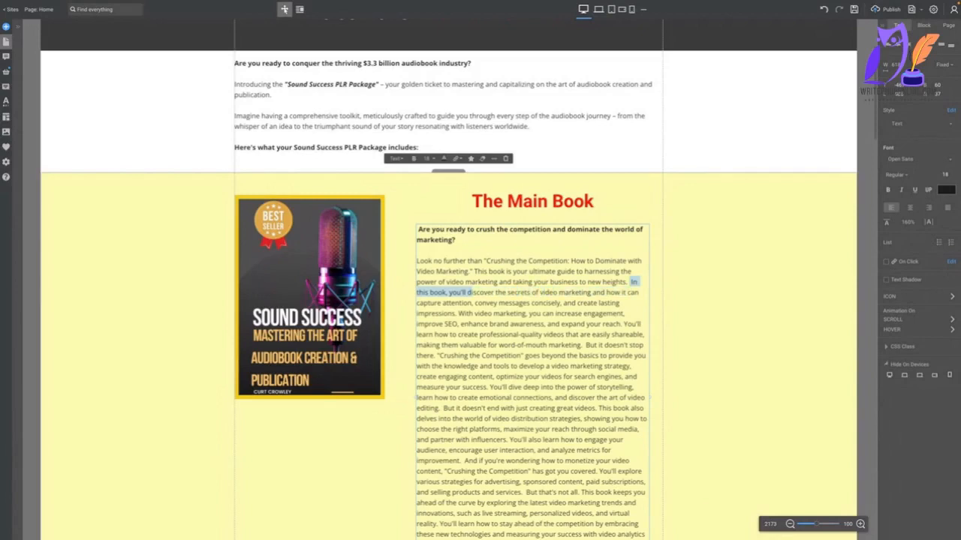
type("D")
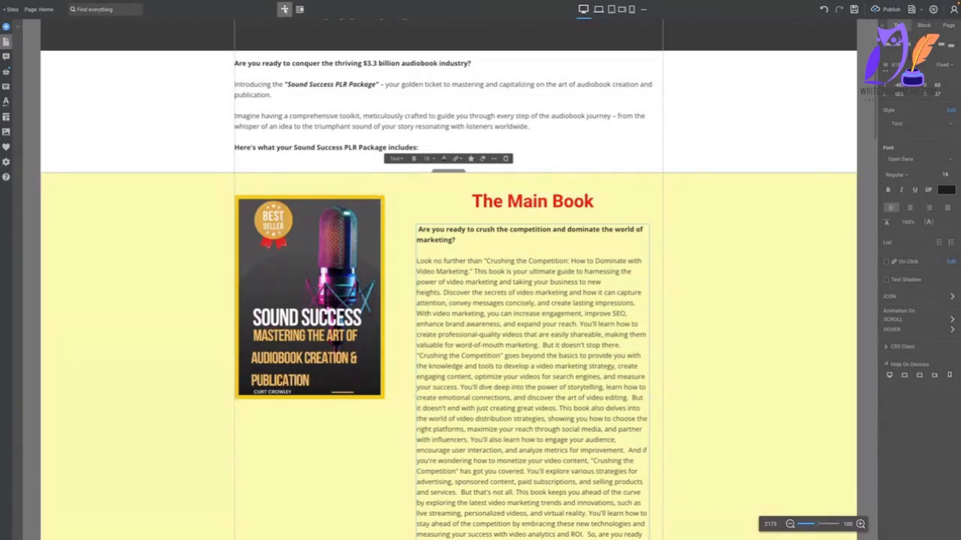
Cut the filler sentences from the middle of the book description and split its first sentences into separate paragraphs.
scroll(528, 274, "down", 3)
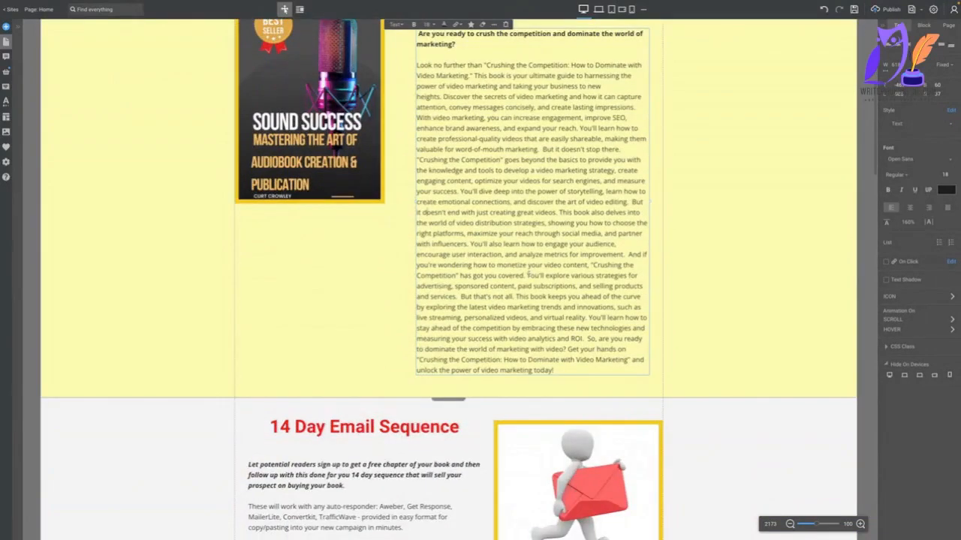
scroll(528, 275, "up", 1)
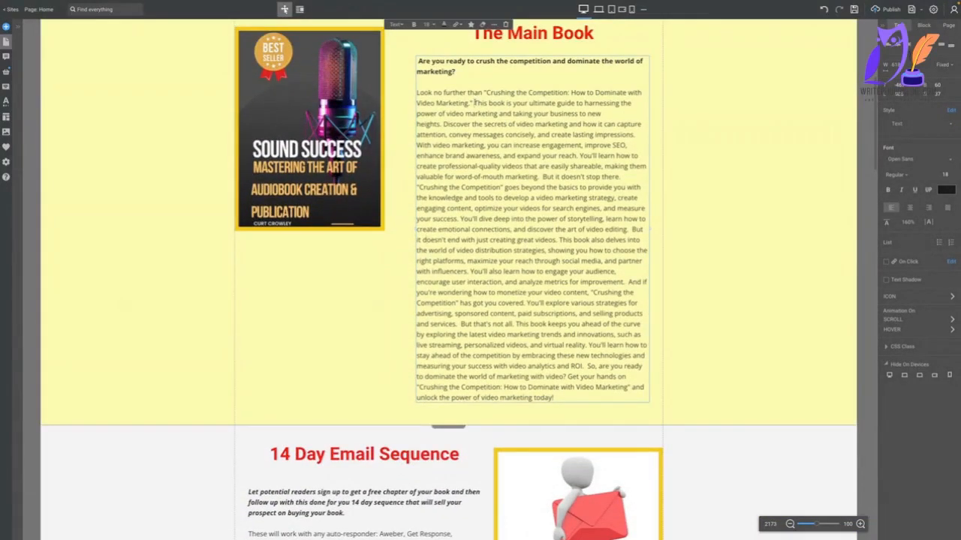
left_click_drag(475, 103, 443, 125)
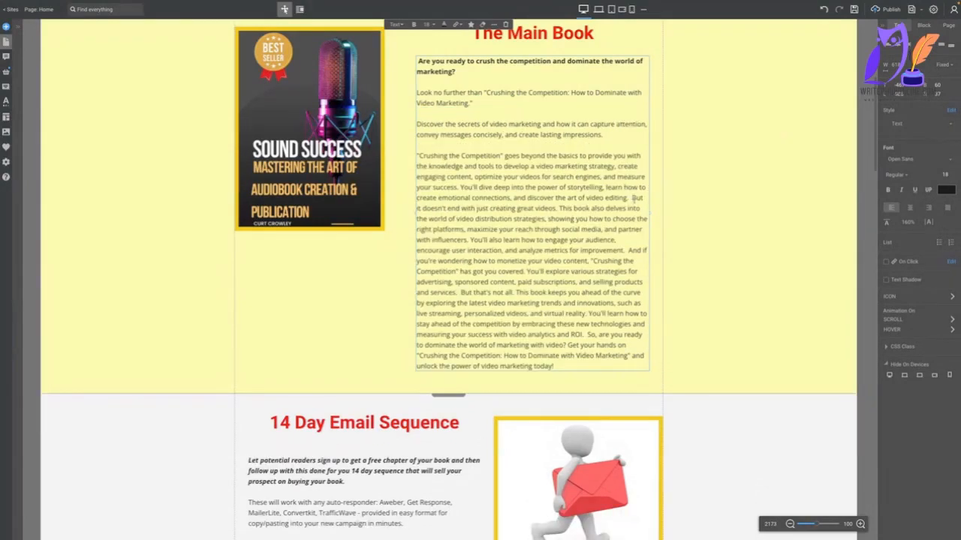
left_click_drag(633, 198, 561, 208)
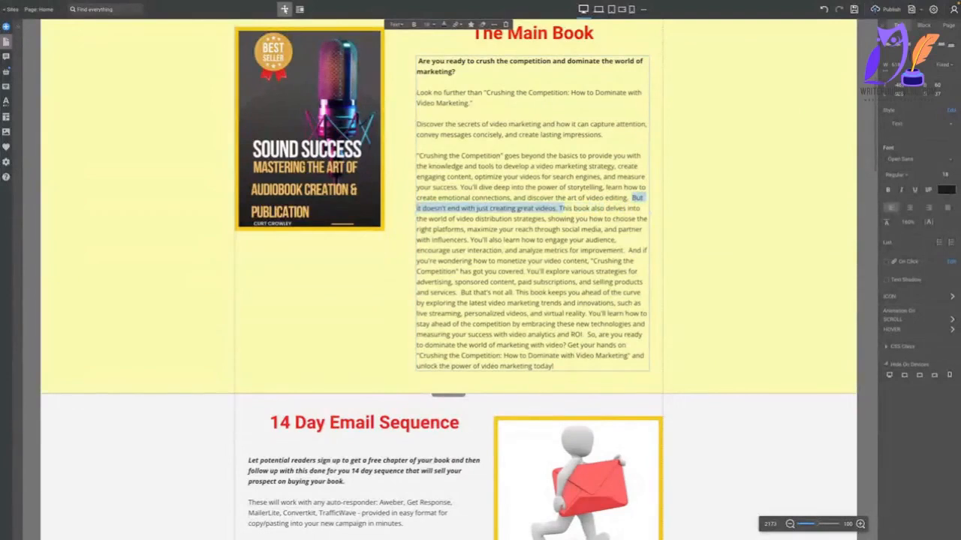
key("BackSpace")
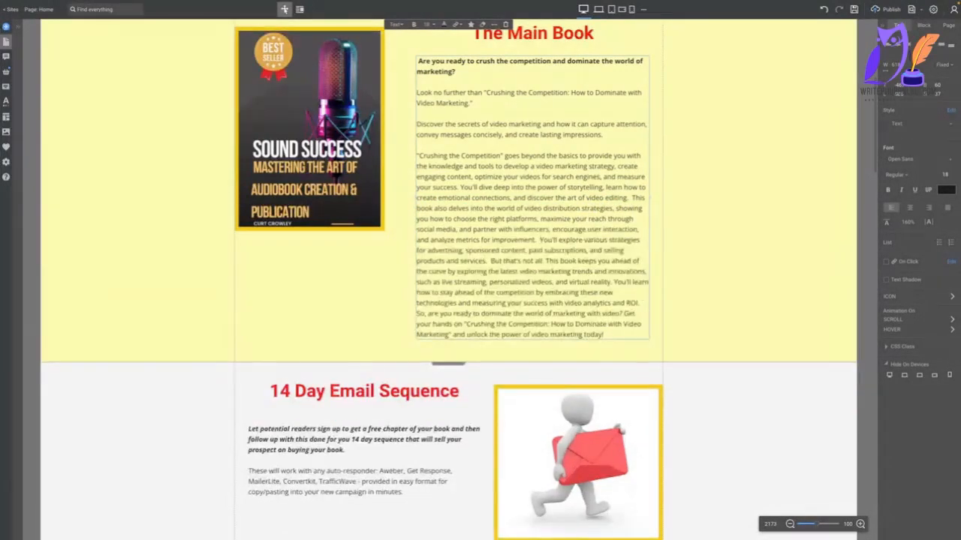
Delete the end of the description from "But that's not all" onward, so it finishes with "products and services.".
left_click_drag(491, 260, 636, 302)
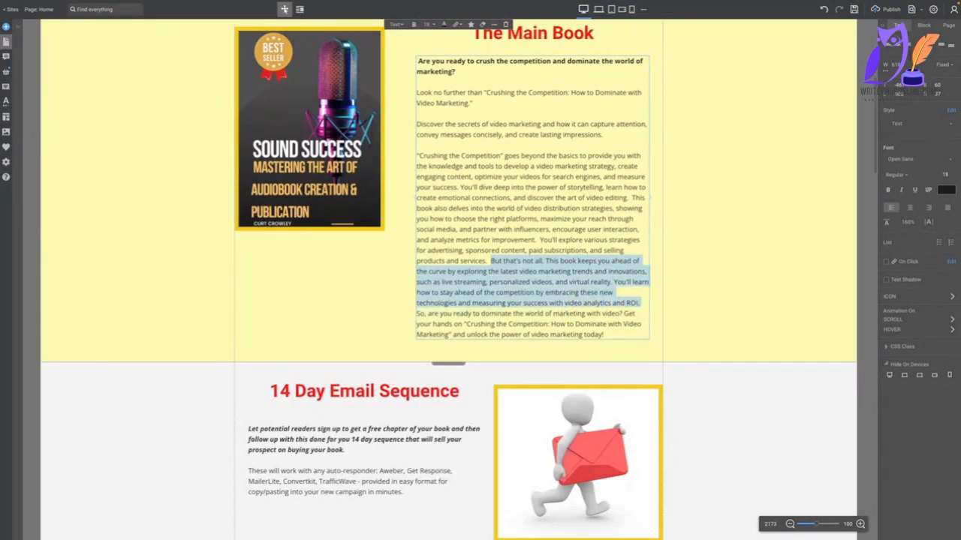
key("BackSpace")
key("shift+ctrl+End")
key("BackSpace")
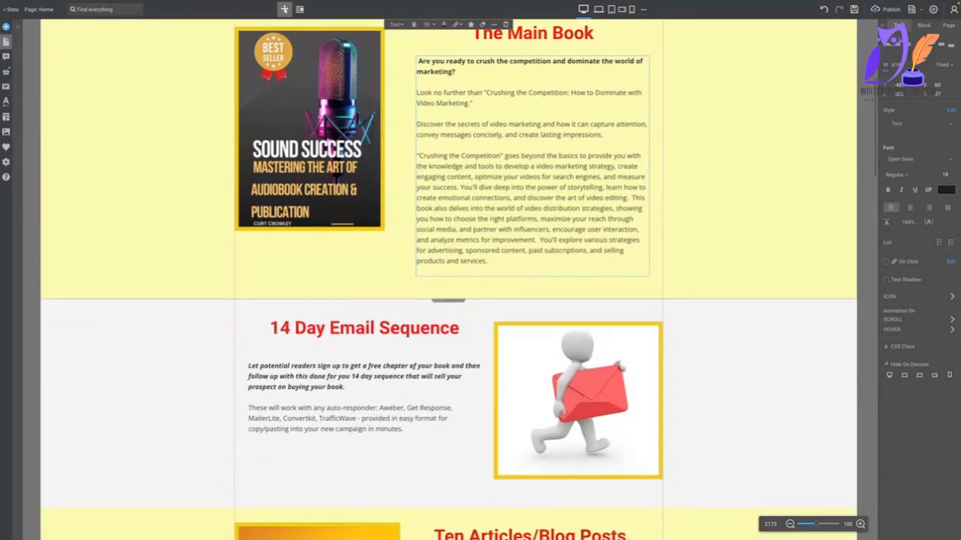
left_click(649, 241)
Switch to Firefox and view the ChatGPT conversation containing the generated Crushing the Competition cover image.
scroll(740, 236, "up", 3)
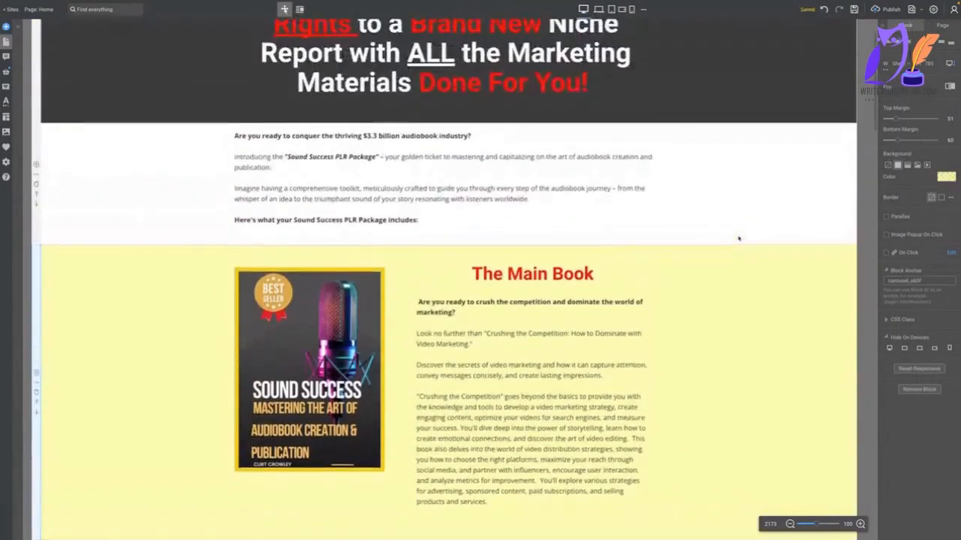
mouse_move(129, 3)
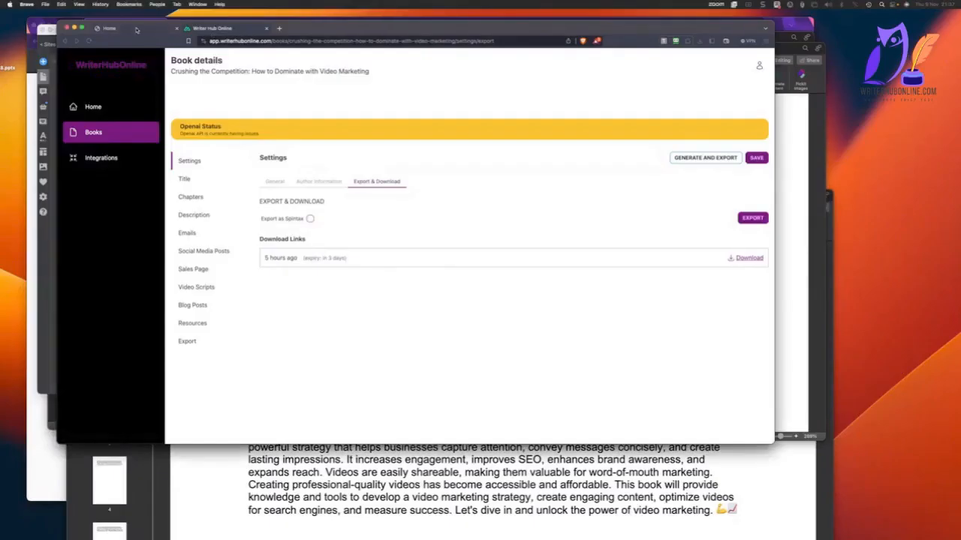
left_click(130, 29)
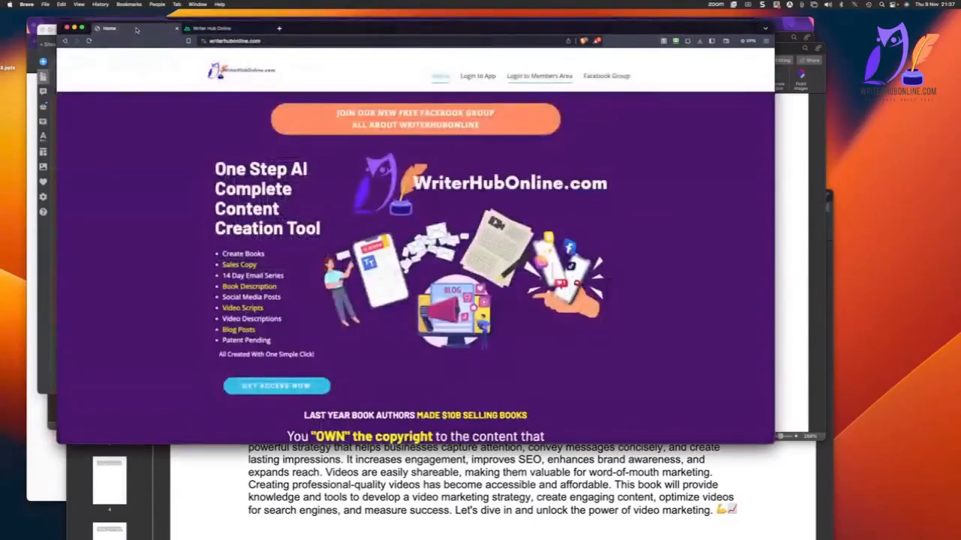
left_click(230, 39)
left_click(396, 314)
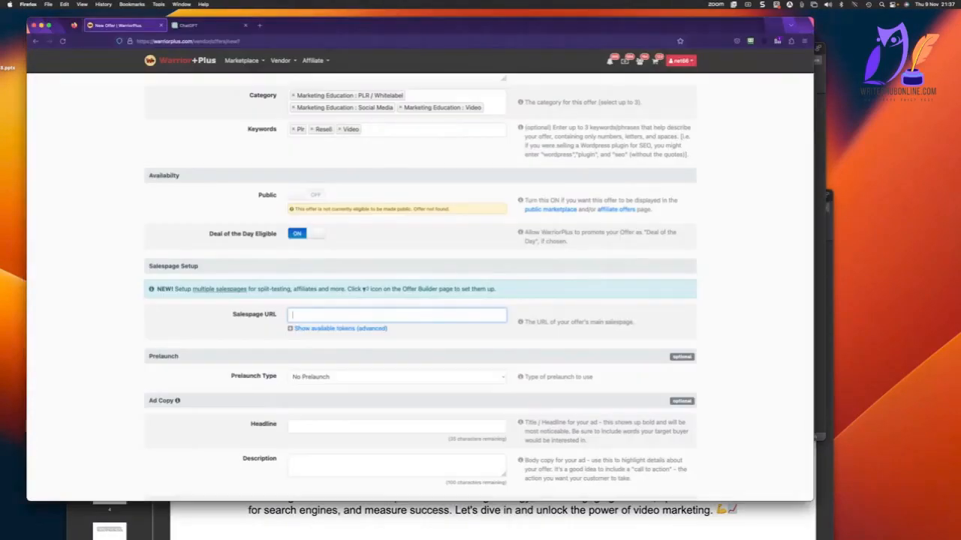
left_click(190, 25)
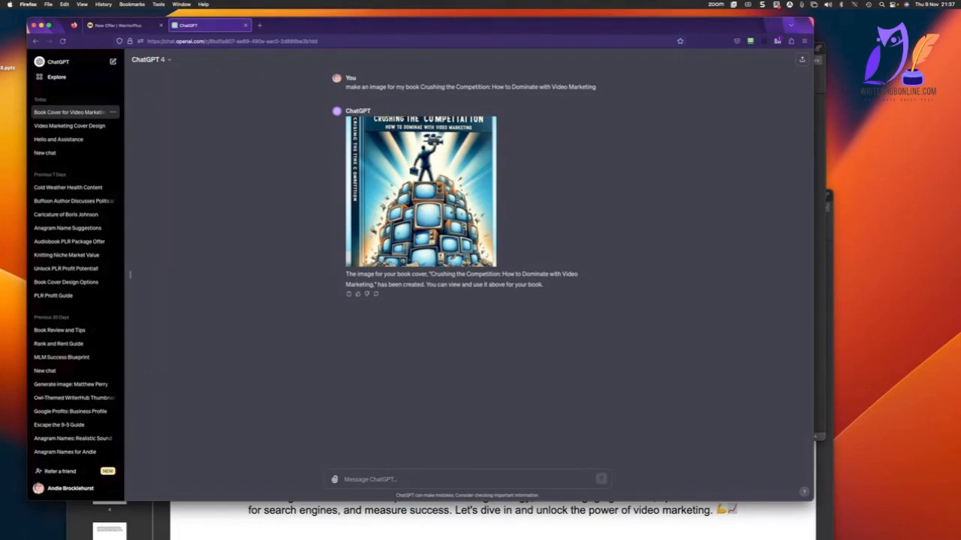
Open Canva in the Brave browser and create a blank eBook cover design.
key("super+Tab")
left_click(313, 42)
type("canva.com")
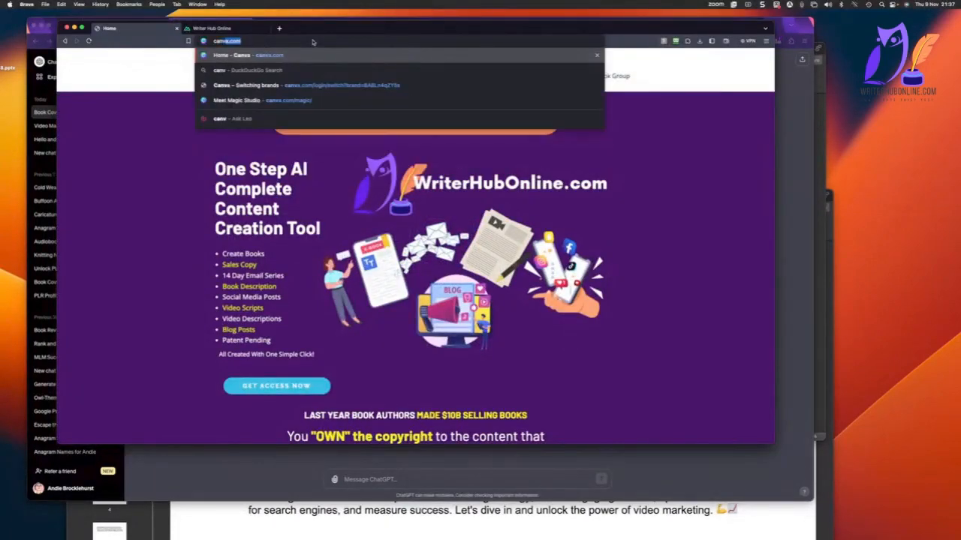
key("Return")
mouse_move(340, 61)
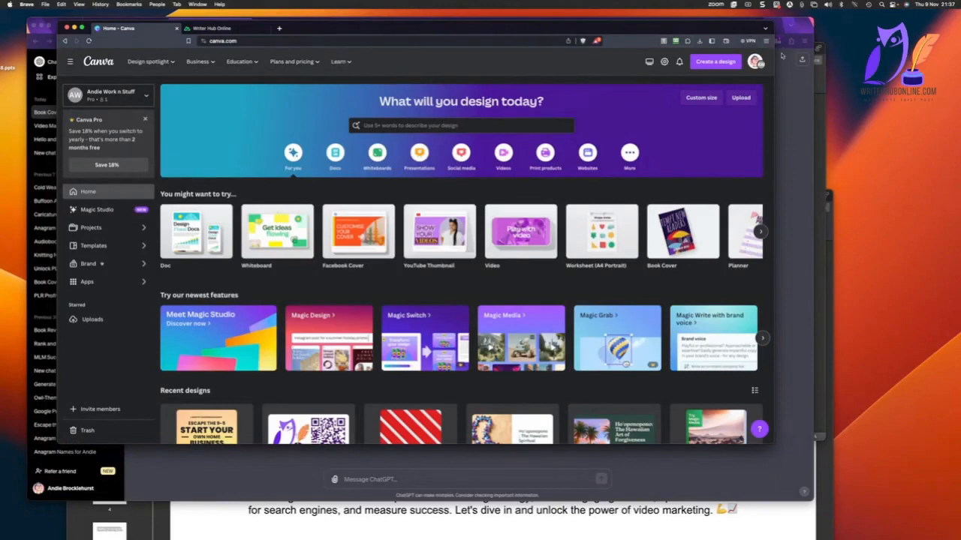
left_click(715, 62)
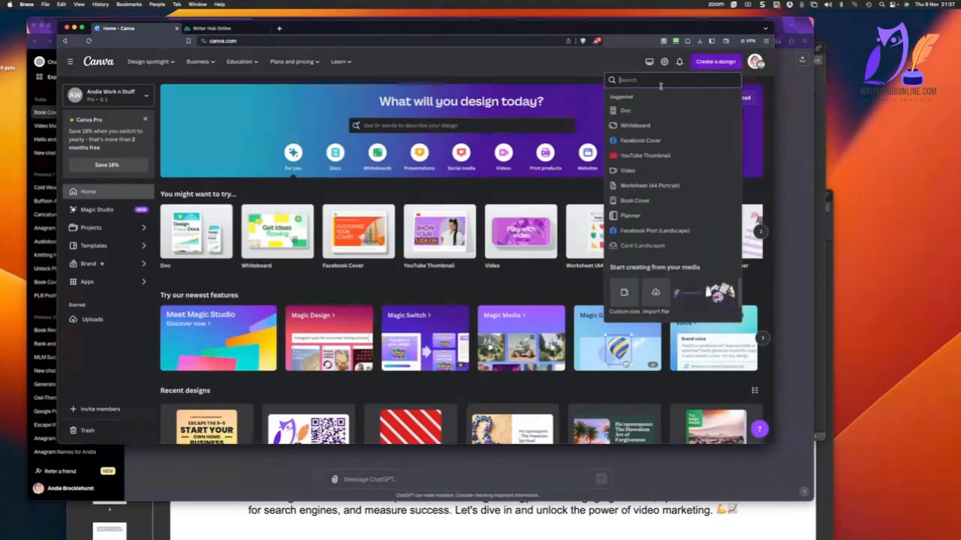
type("book cov")
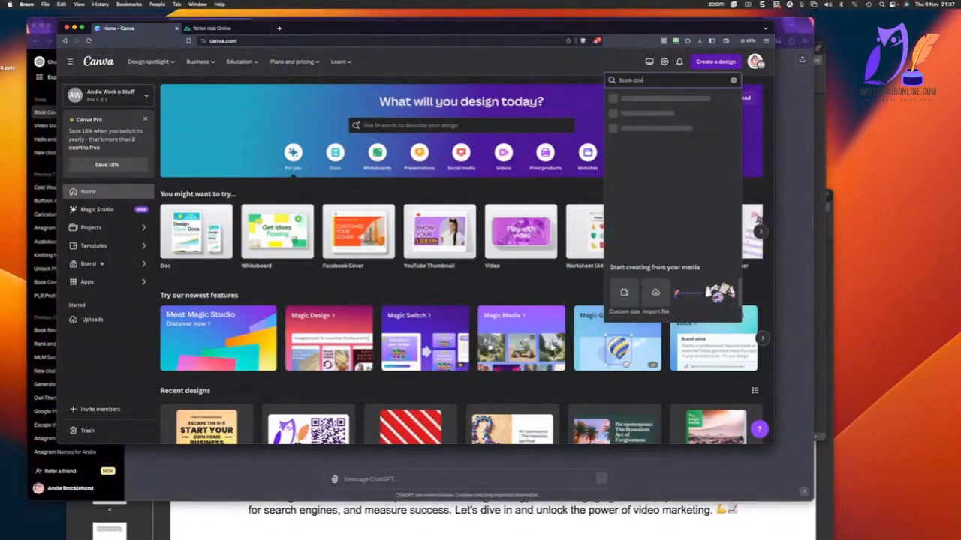
type("e")
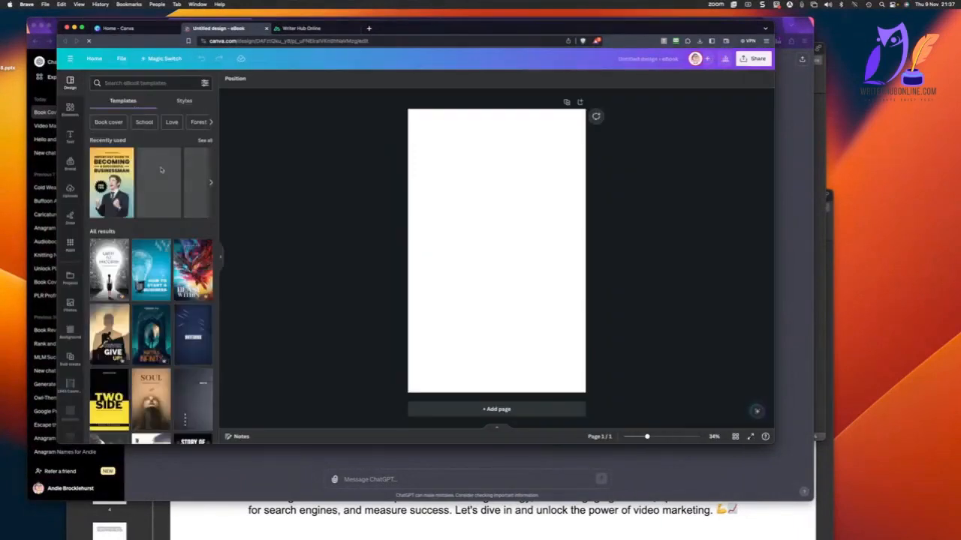
Browse the eBook cover templates for a design that suits the video marketing book.
scroll(161, 170, "down", 5)
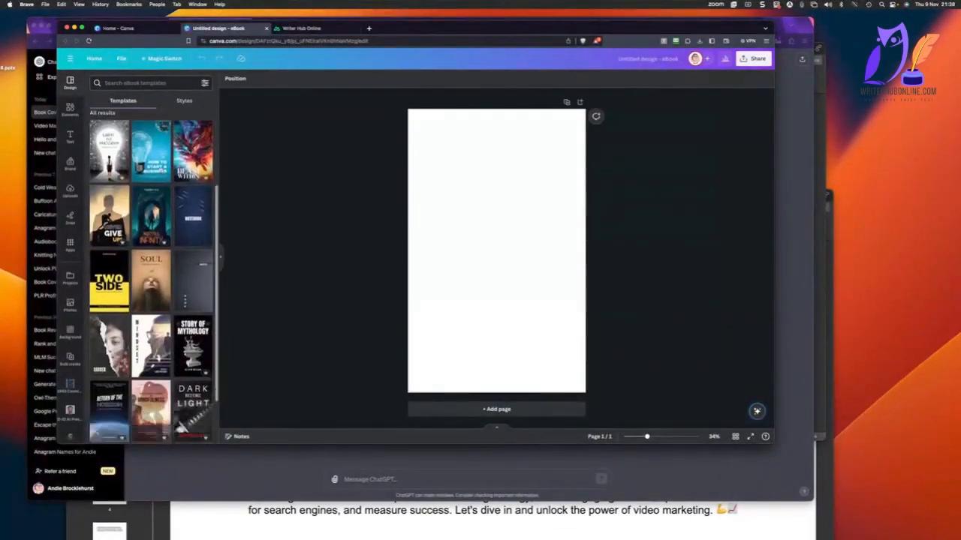
scroll(150, 278, "down", 5)
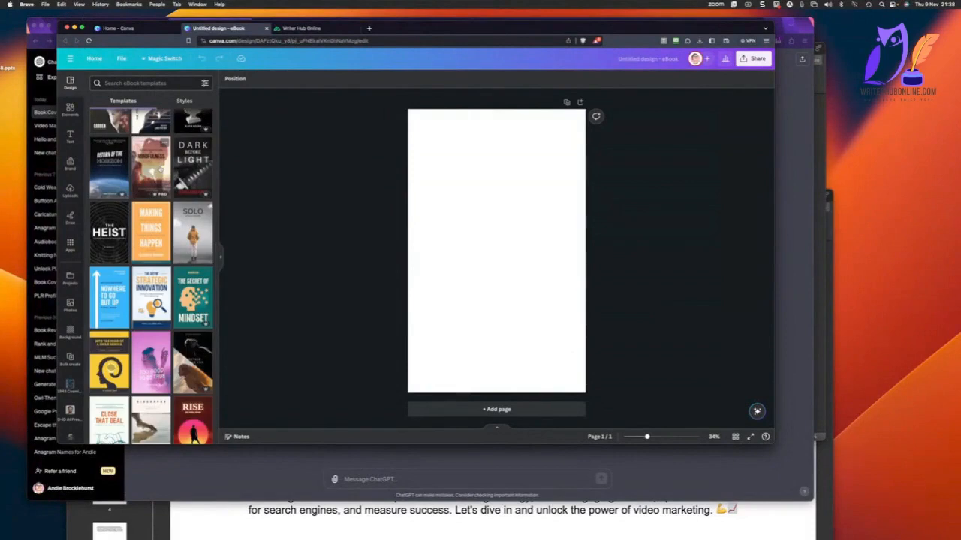
left_click(801, 4)
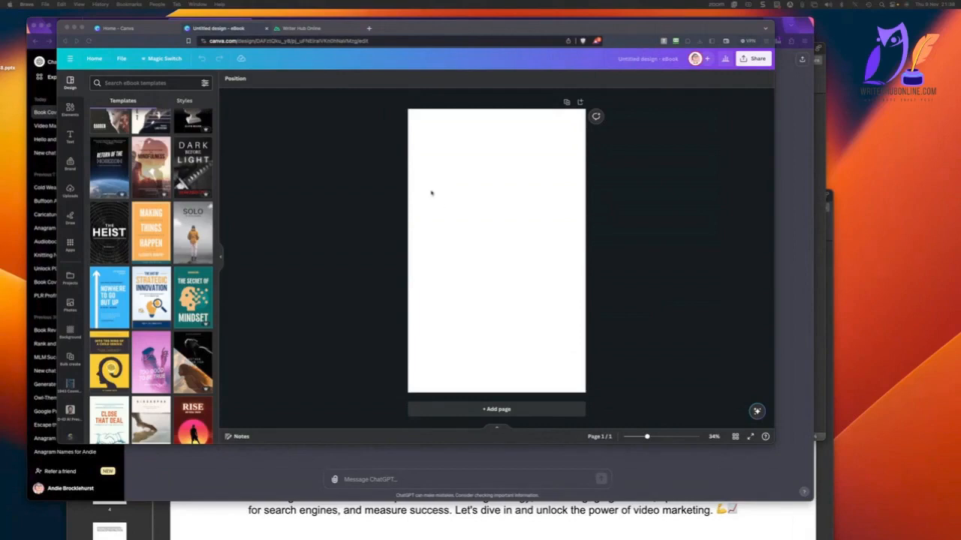
scroll(175, 235, "down", 3)
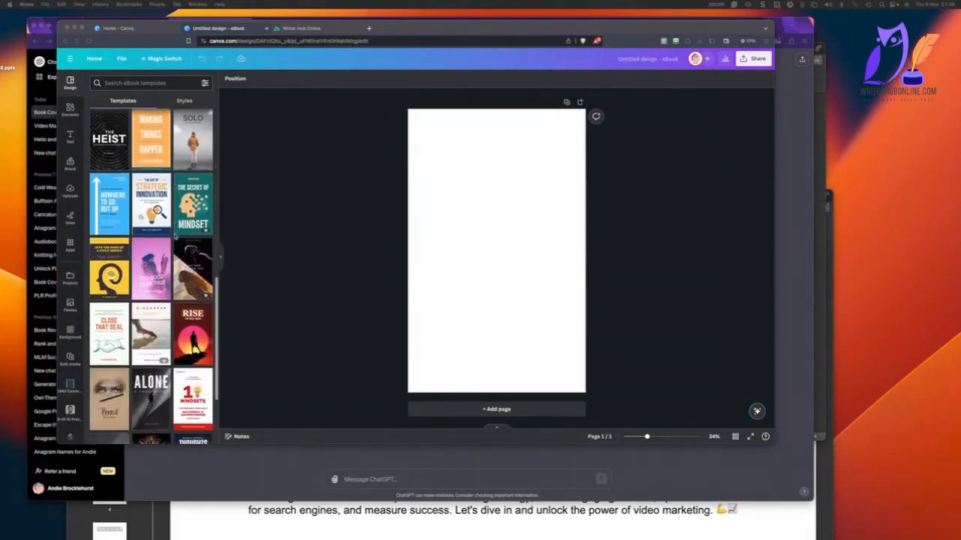
scroll(175, 235, "down", 5)
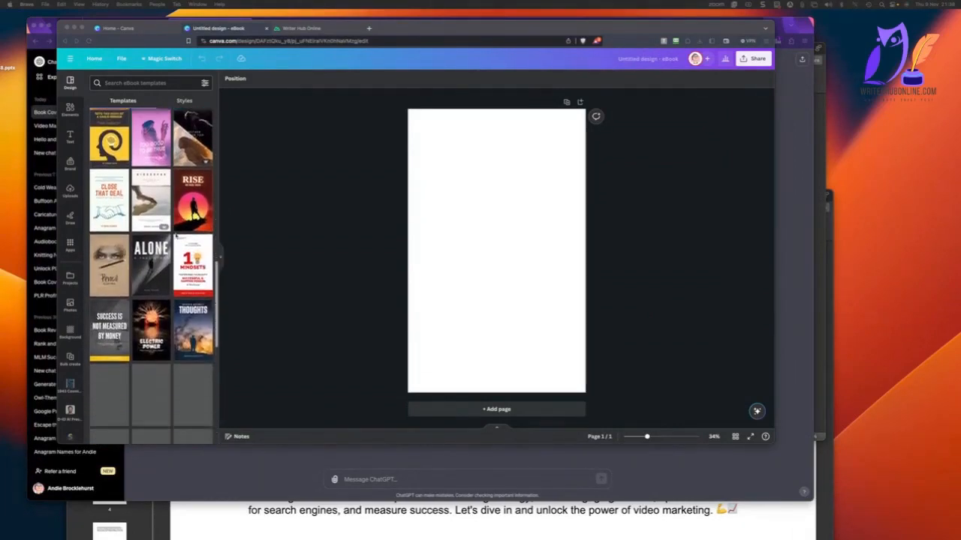
scroll(175, 235, "down", 3)
scroll(175, 235, "up", 3)
Search the eBook templates for "video" and for "tube".
left_click(123, 82)
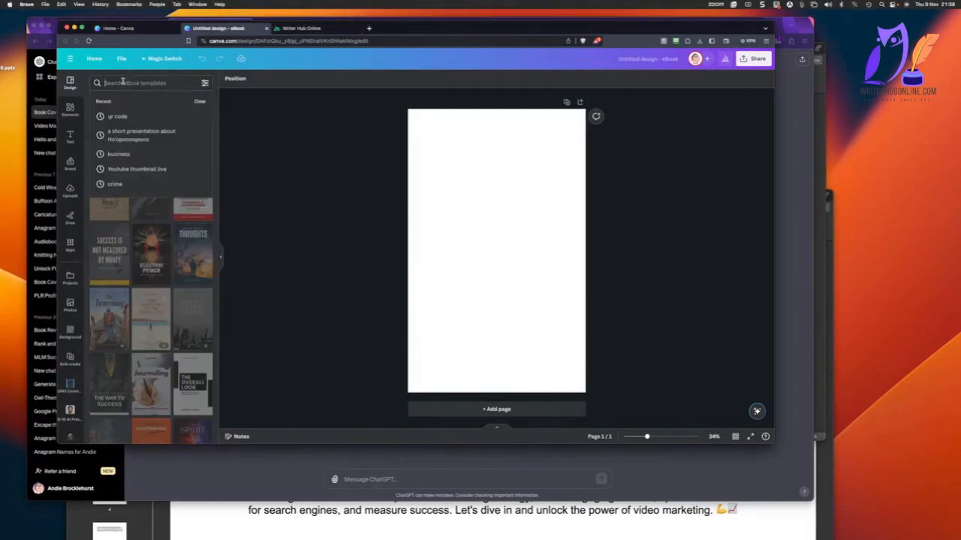
type("video")
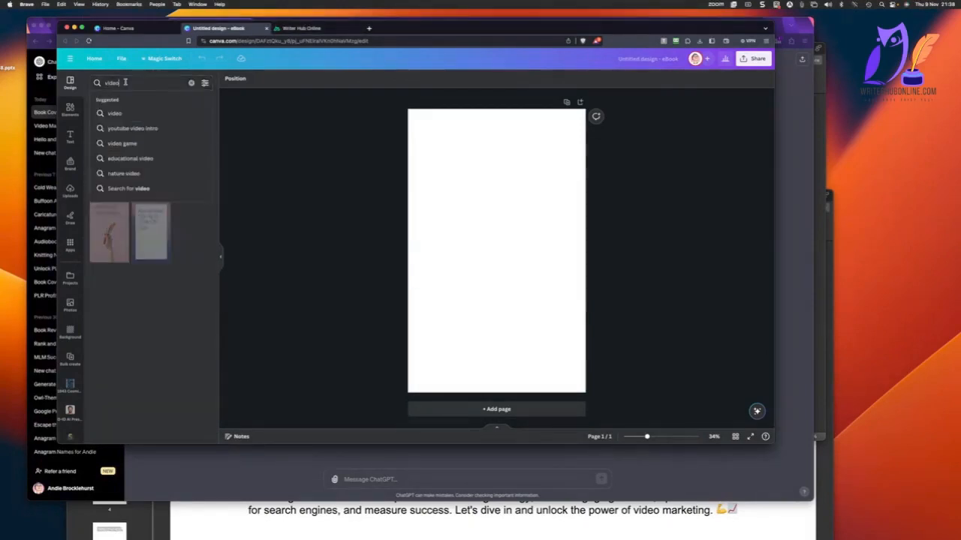
key("BackSpace")
key("BackSpace")
key("BackSpace")
key("BackSpace")
key("BackSpace")
type("tube")
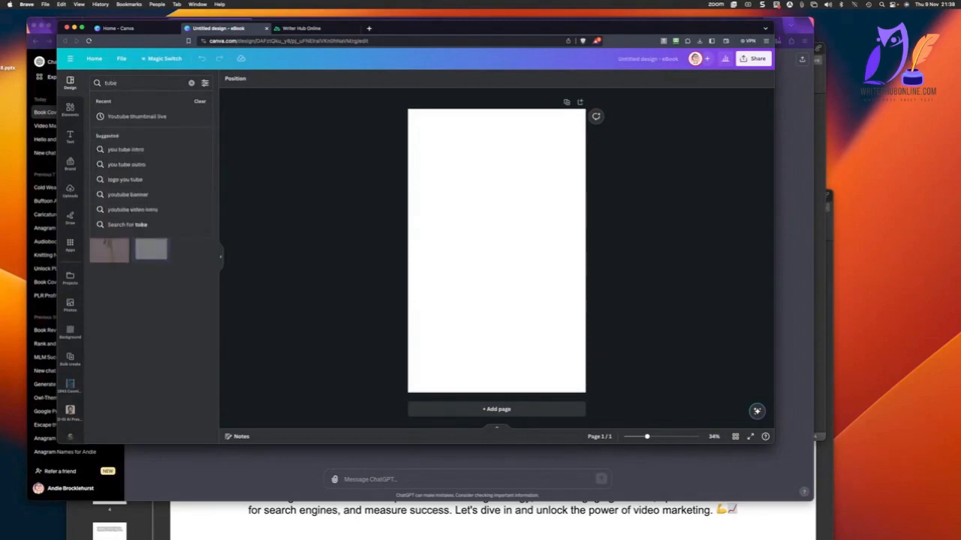
key("Return")
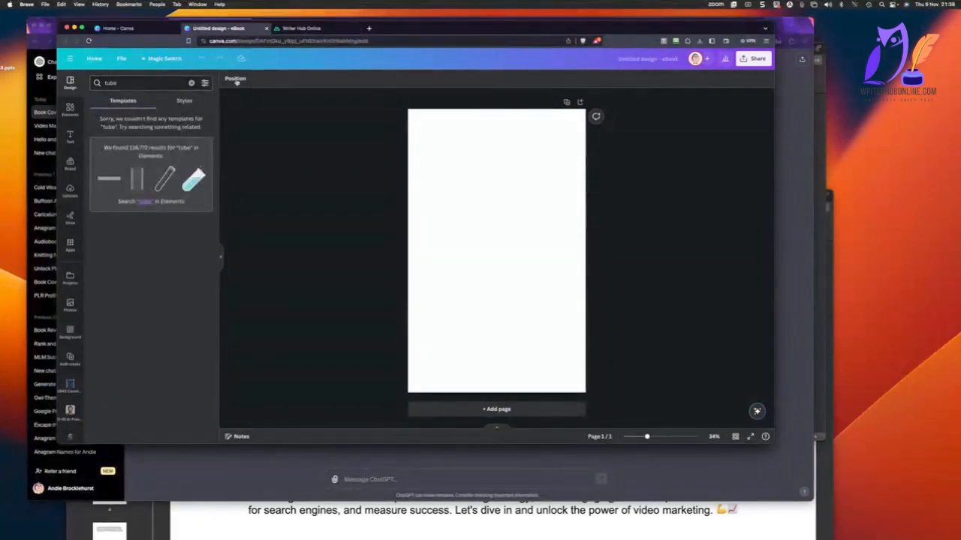
Clear the template search, apply the blue "How to start a business" cover, and replace its title with "Crushing the Competition: How to Dominate with Video Marketing".
left_click(191, 83)
scroll(170, 211, "down", 1)
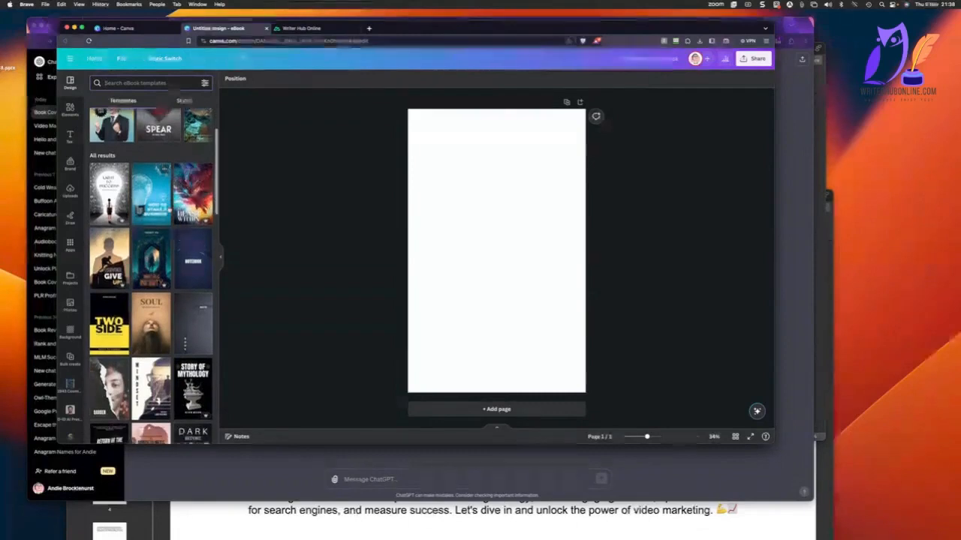
scroll(169, 211, "down", 1)
left_click(151, 187)
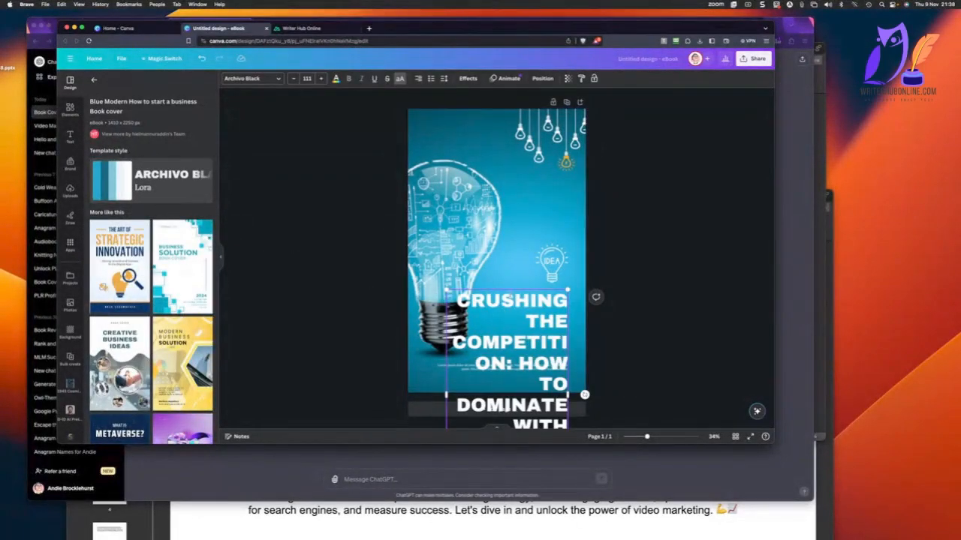
Move the overflowing title up onto the cover and reduce its font size to 82.7.
left_click(683, 346)
left_click_drag(556, 342, 549, 217)
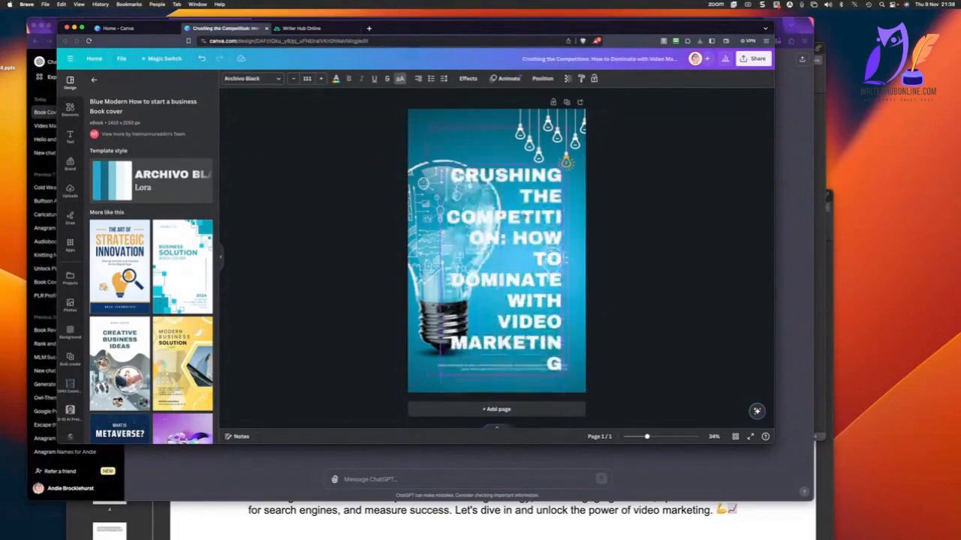
left_click(292, 78)
left_click(292, 78)
left_click(292, 78)
left_click(293, 78)
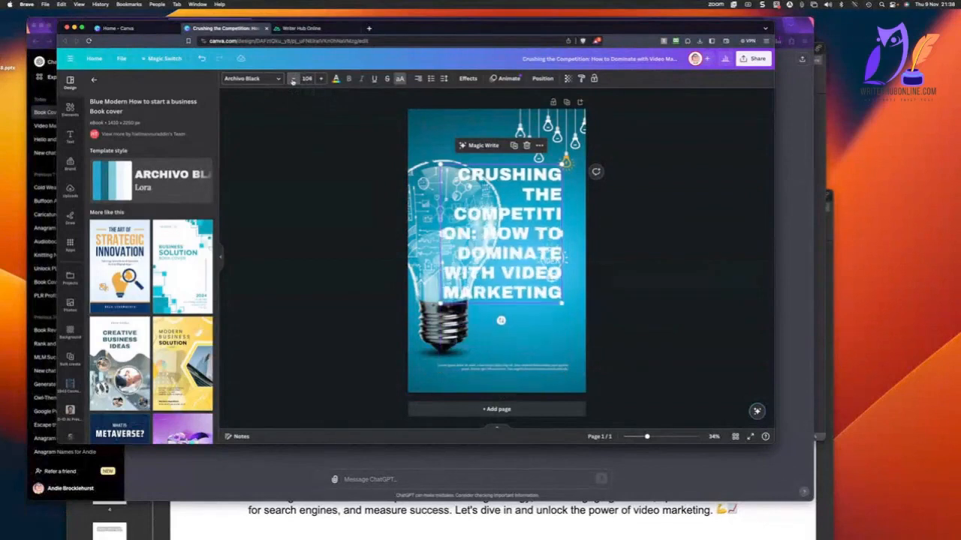
left_click(292, 78)
left_click(292, 78)
left_click(292, 78)
left_click(293, 78)
left_click(293, 78)
left_click(293, 78)
left_click(293, 78)
left_click(292, 79)
left_click(293, 79)
left_click(293, 79)
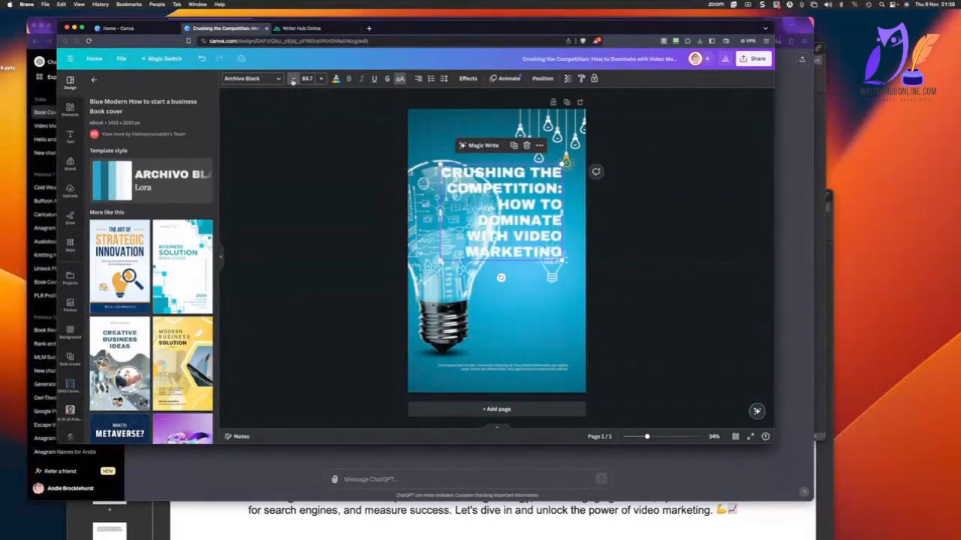
left_click(292, 79)
left_click(292, 79)
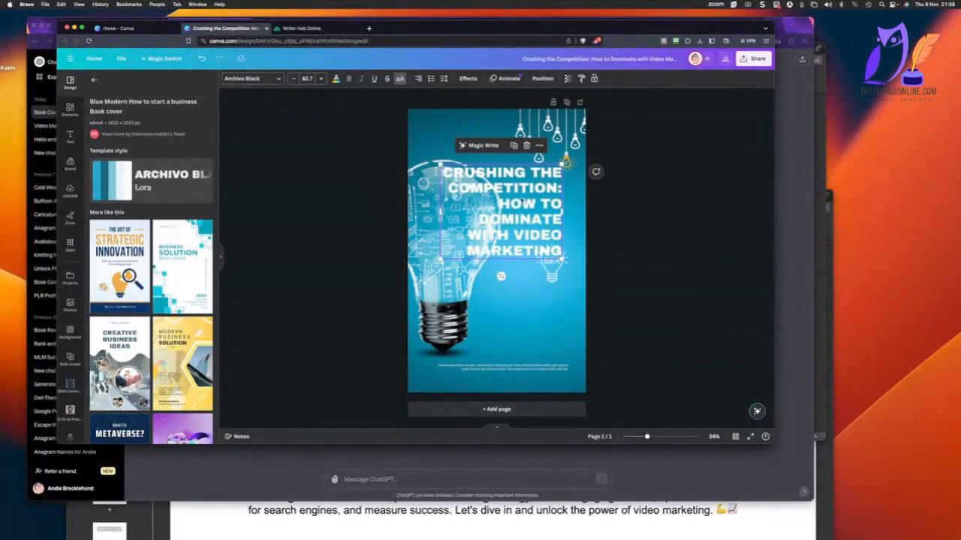
Delete the small IDEA bulb graphic and place the title in the cover's lower right area, widening its text box slightly.
left_click_drag(522, 201, 477, 282)
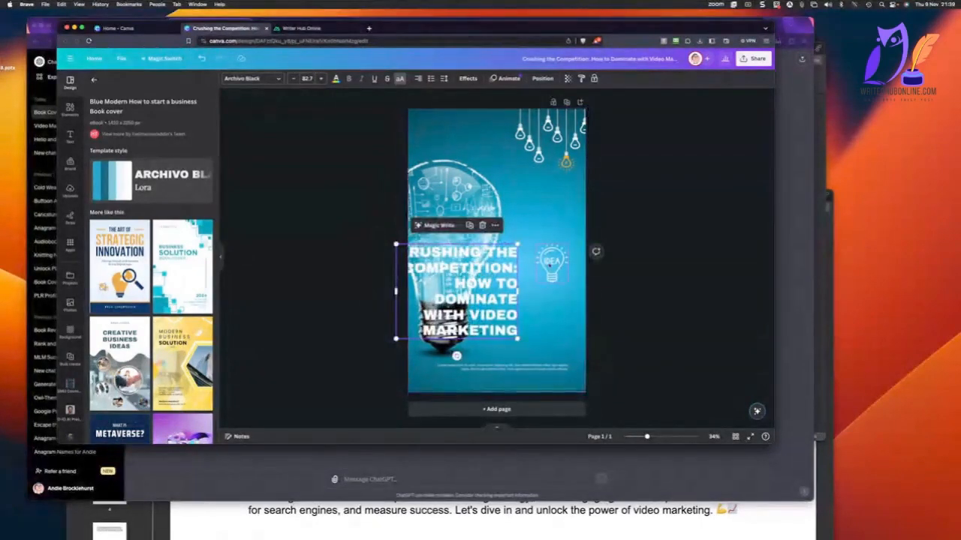
left_click(549, 264)
key("Delete")
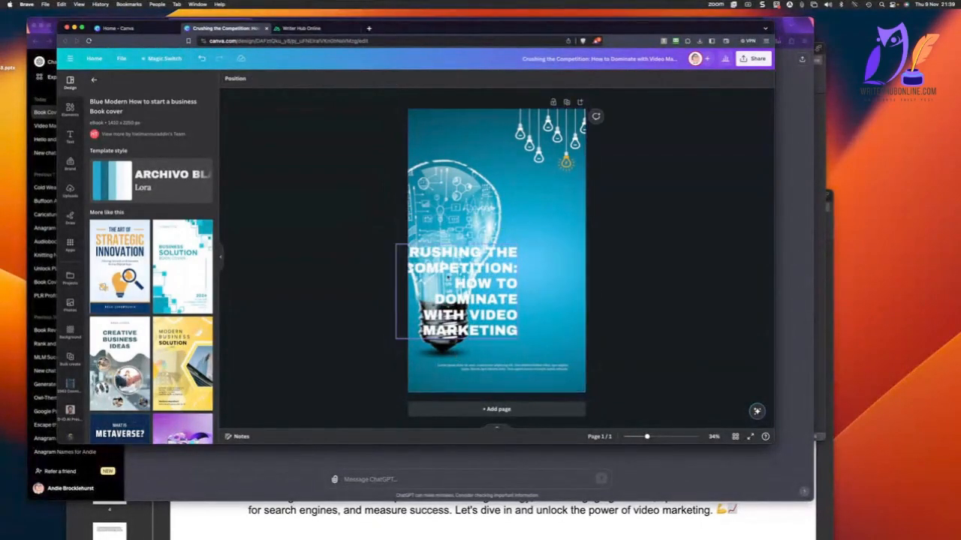
left_click_drag(448, 276, 513, 285)
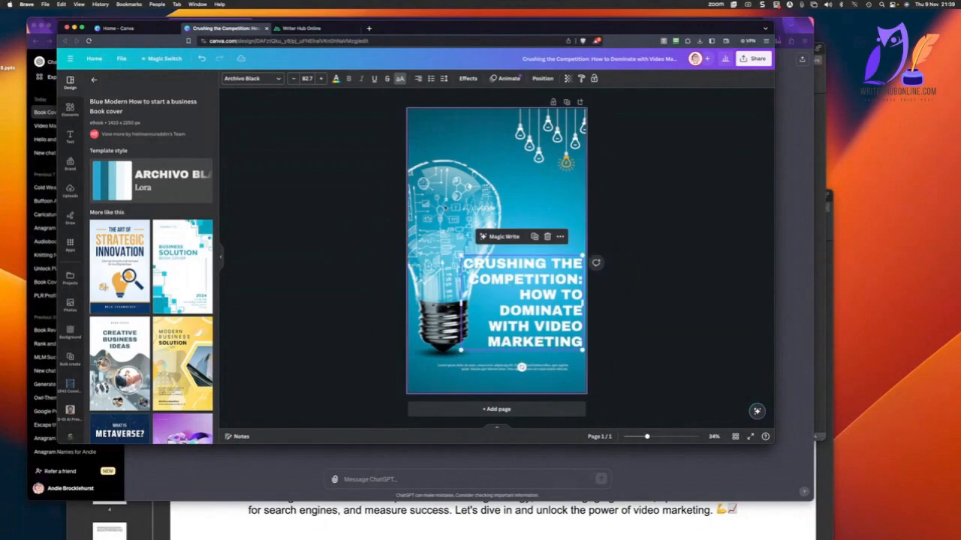
left_click_drag(461, 303, 454, 266)
left_click(456, 199)
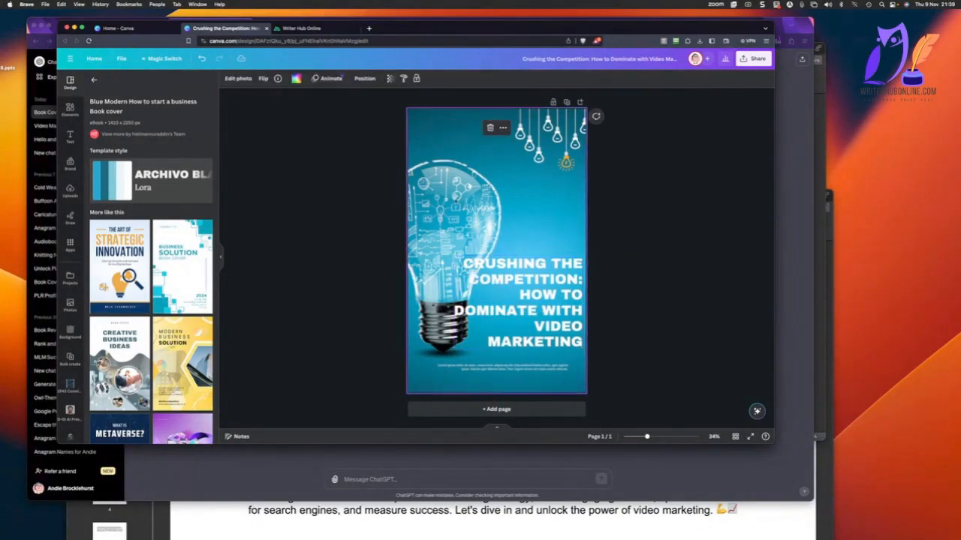
key("Escape")
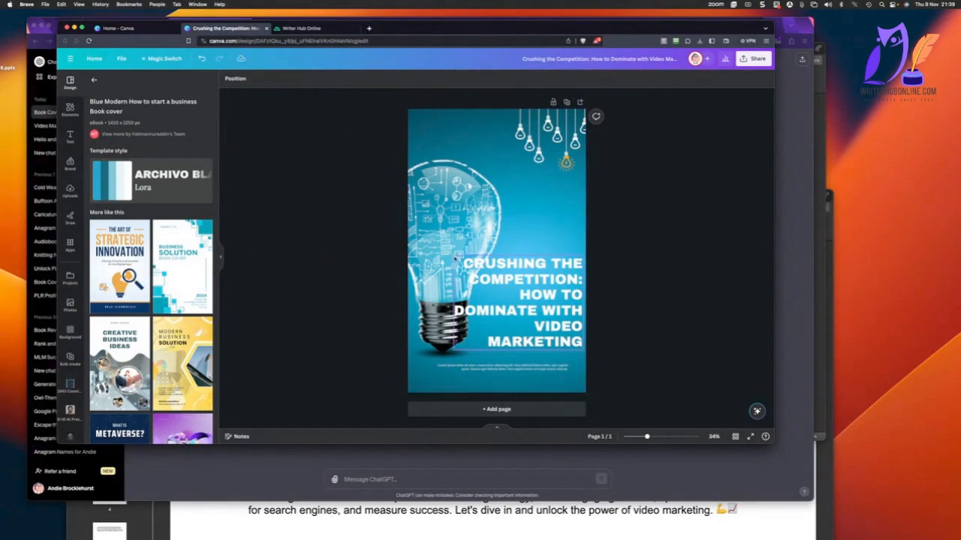
Give the title a Background effect with transparency 37 and delete the small placeholder text below it.
left_click(526, 281)
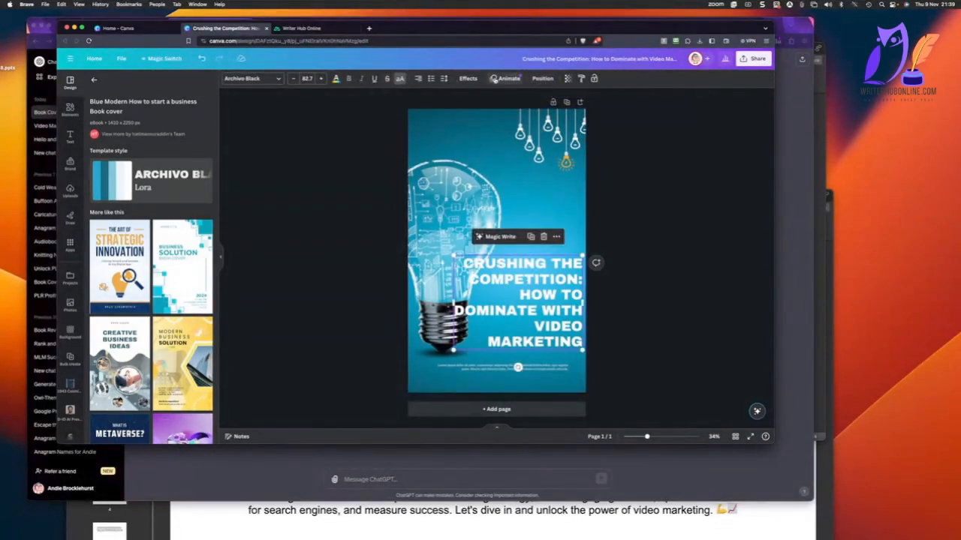
left_click(468, 79)
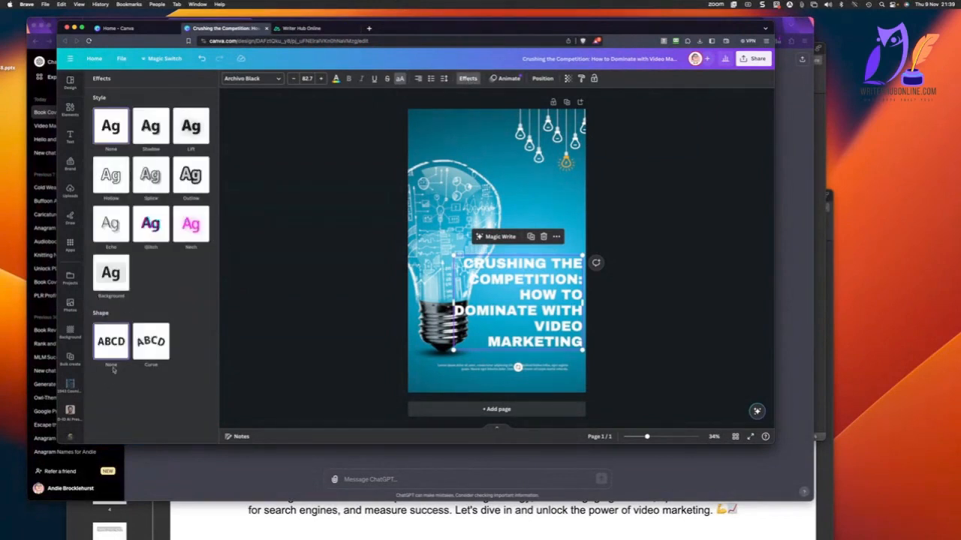
left_click(116, 277)
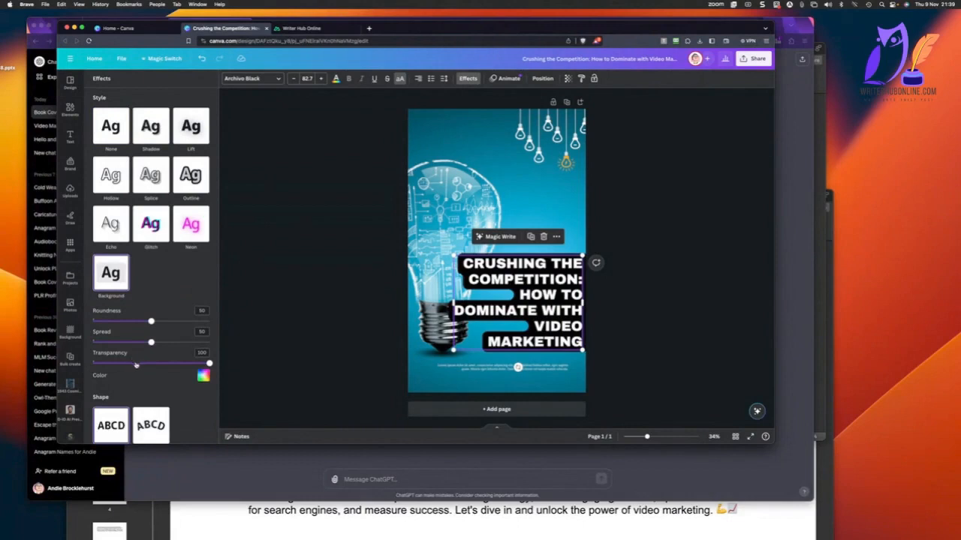
left_click_drag(132, 363, 135, 363)
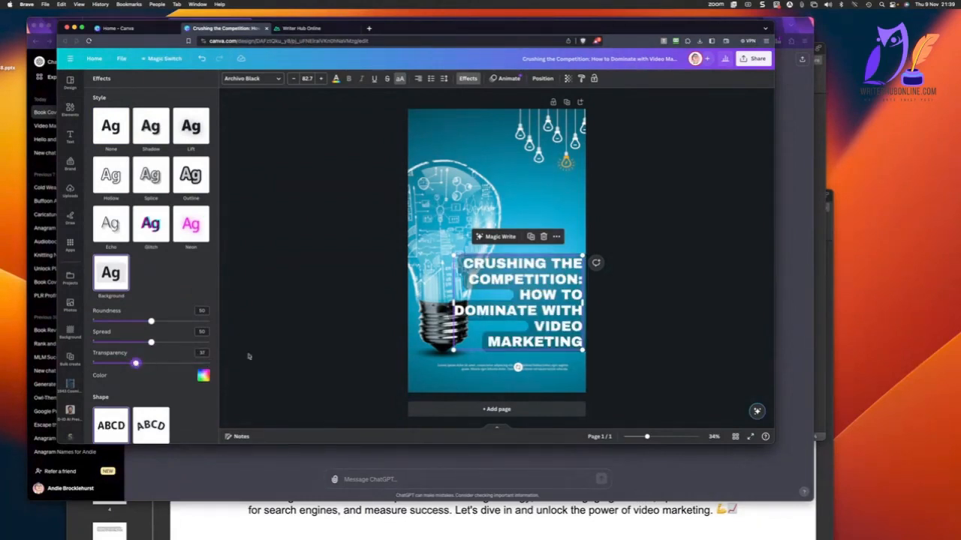
left_click(316, 326)
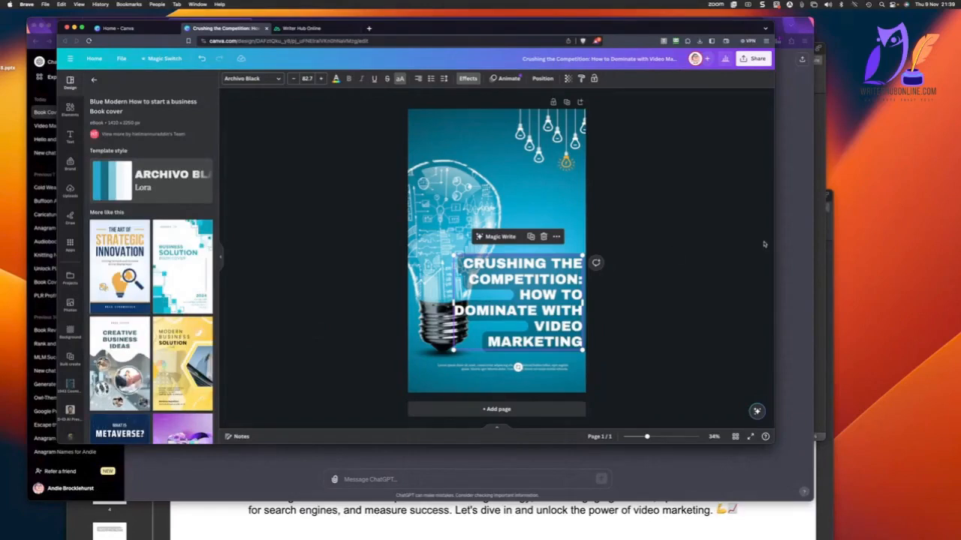
left_click(683, 241)
left_click(506, 369)
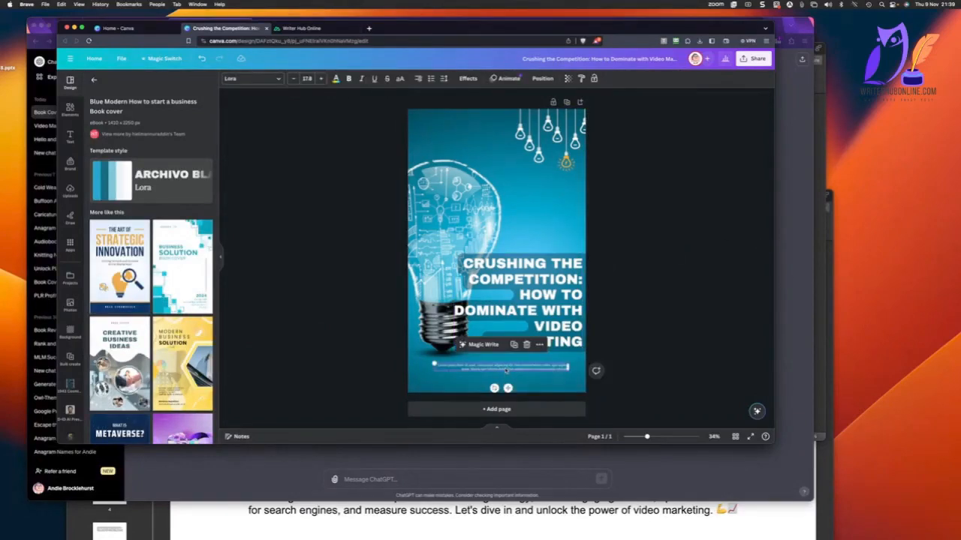
key("Delete")
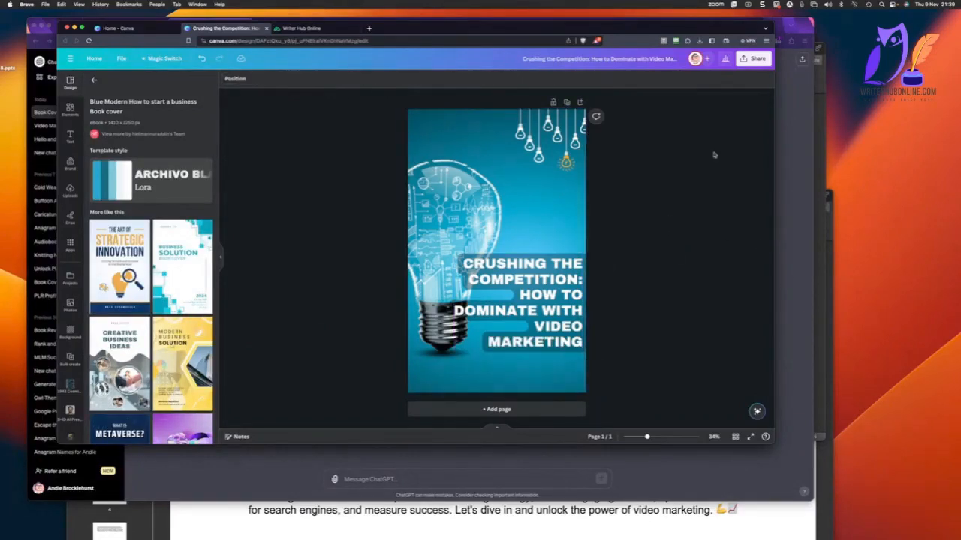
Download the cover as a JPG at maximum quality and save it in the book's "crushing-the-competition" export folder in Downloads.
left_click(753, 55)
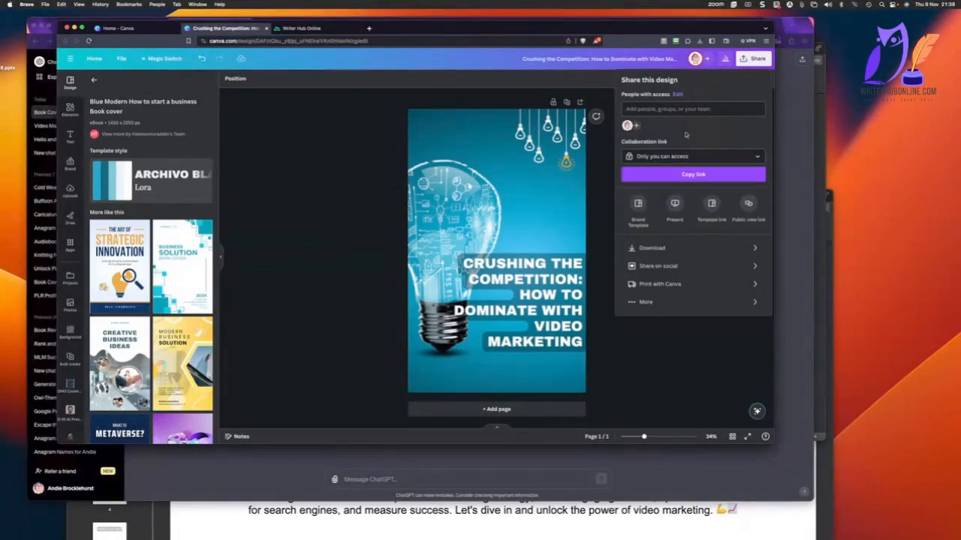
left_click(691, 249)
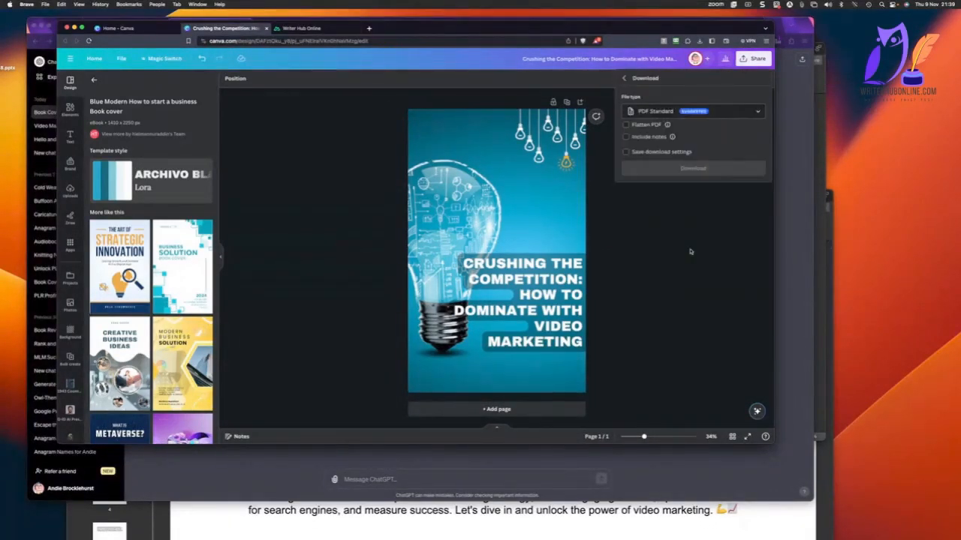
left_click(709, 111)
left_click(657, 137)
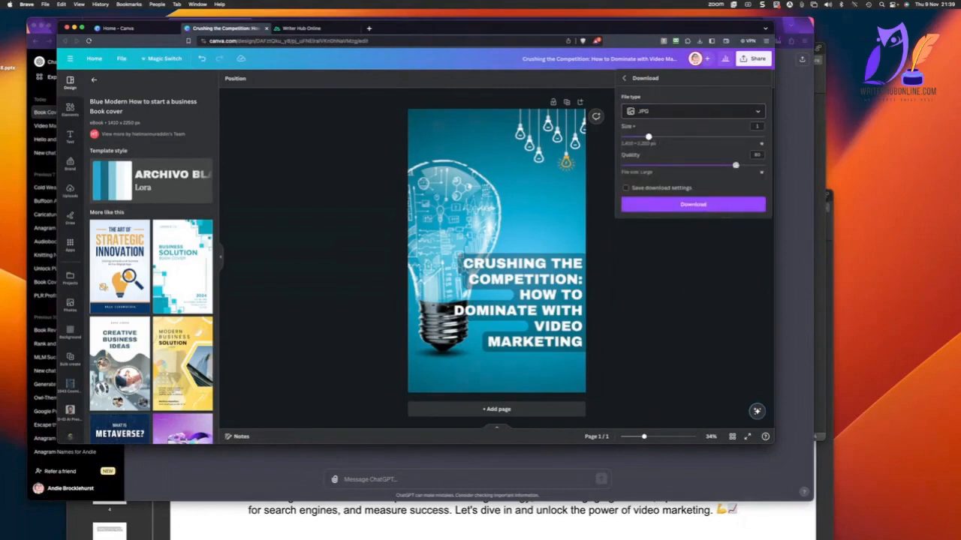
left_click_drag(734, 166, 764, 165)
left_click(696, 204)
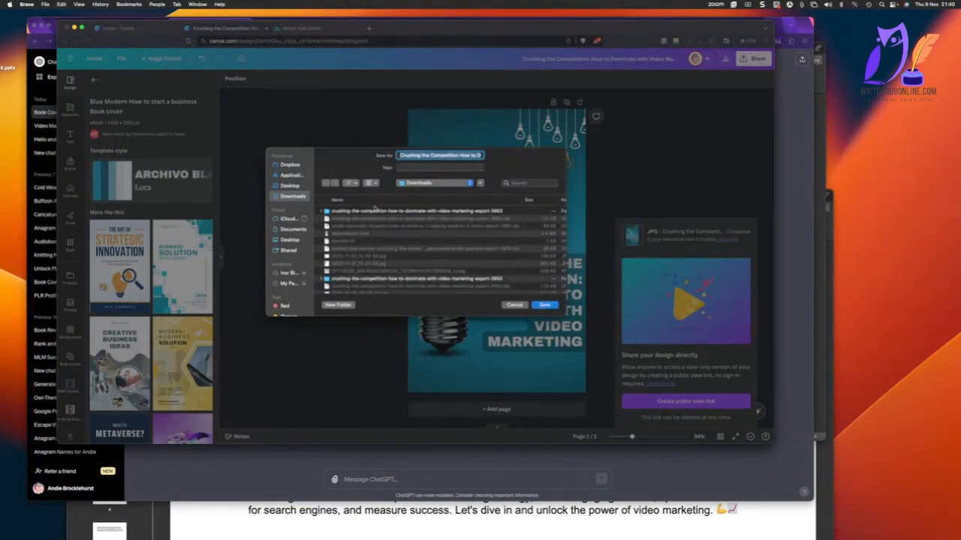
double_click(376, 212)
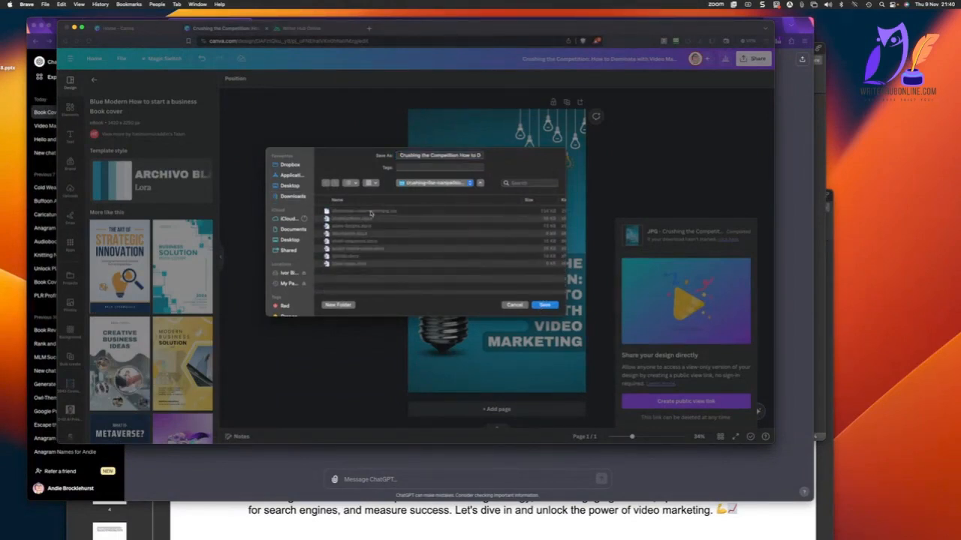
left_click(543, 305)
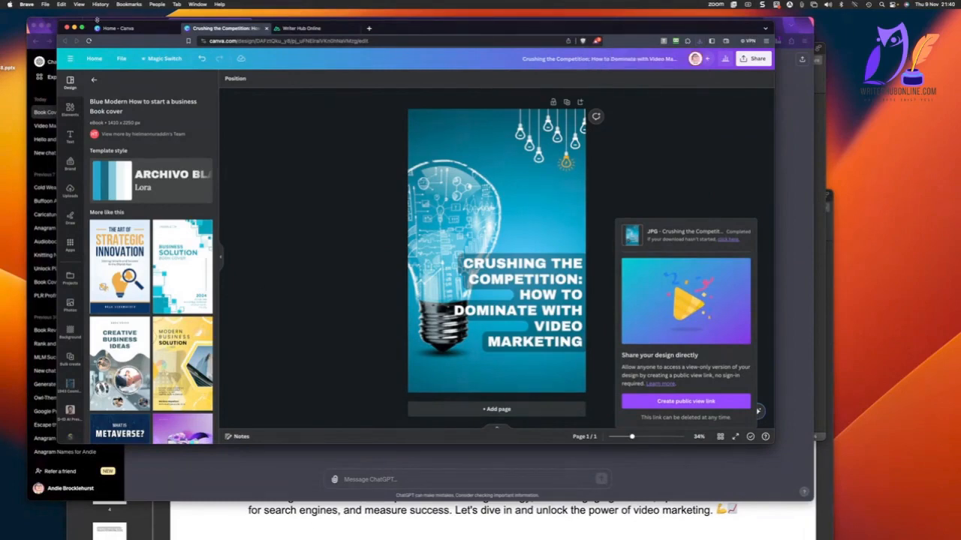
Switch to Firefox and close the ChatGPT tab to return to the WarriorPlus new offer form.
left_click_drag(446, 36, 500, 68)
left_click(481, 30)
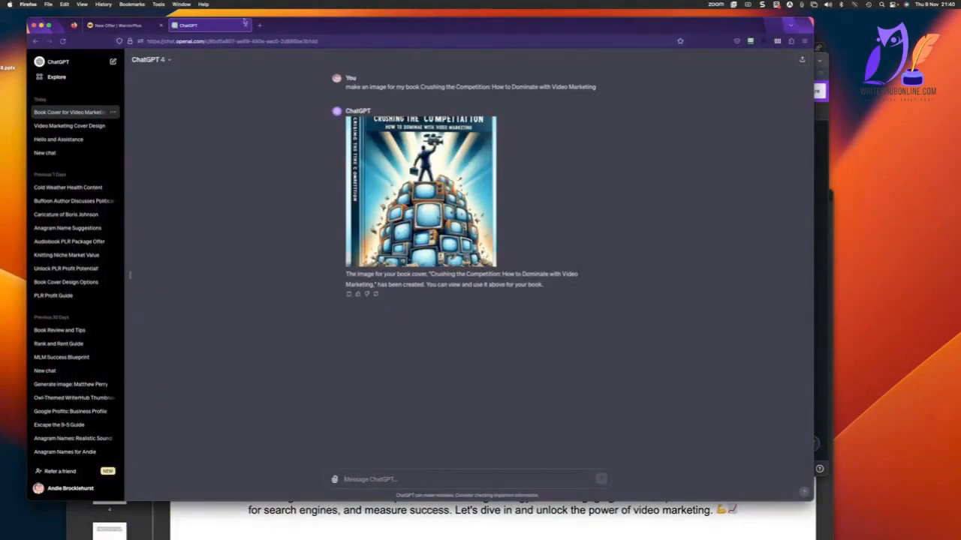
left_click(245, 25)
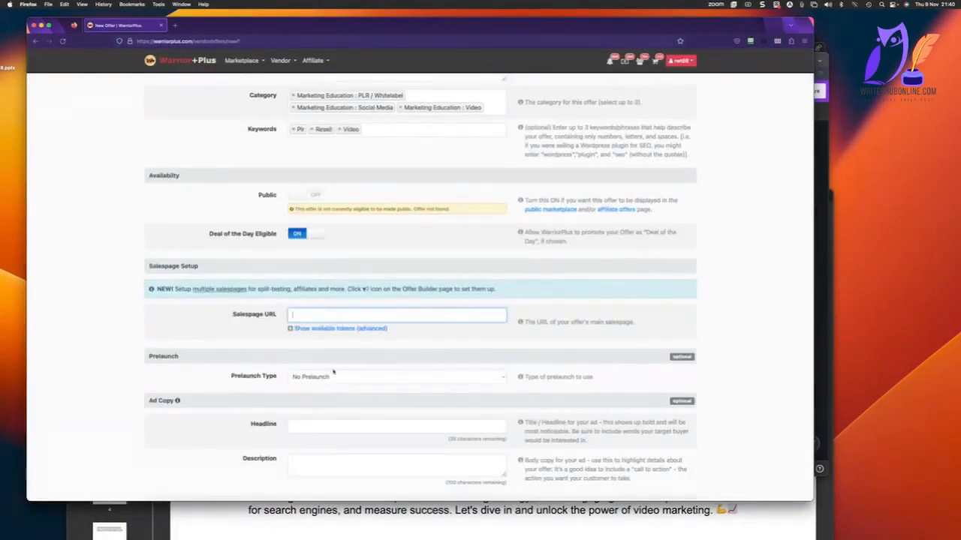
Switch to Nicepage, replace the Main Book section's picture with the Crushing the Competition cover, and enlarge it to roughly match the text height.
scroll(325, 355, "down", 1)
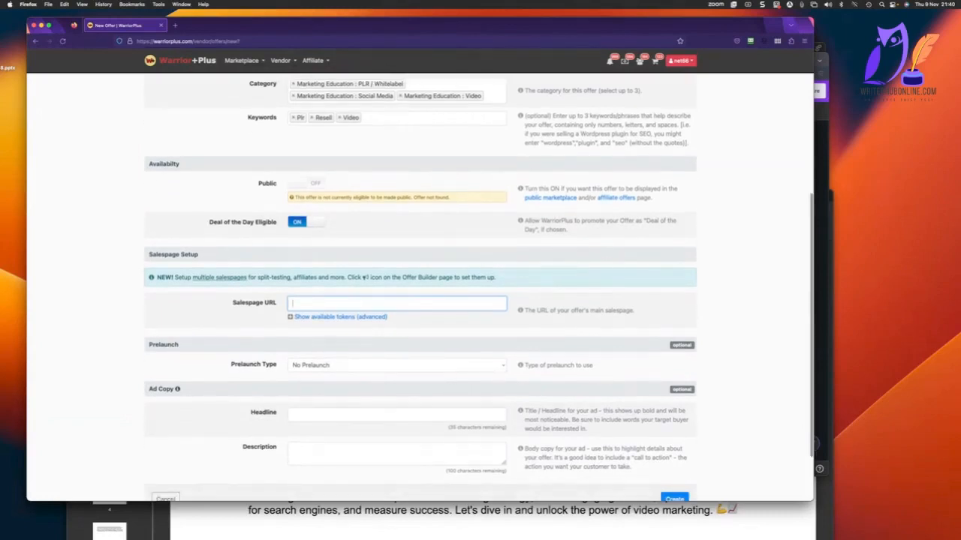
key("super+Tab")
scroll(160, 340, "down", 4)
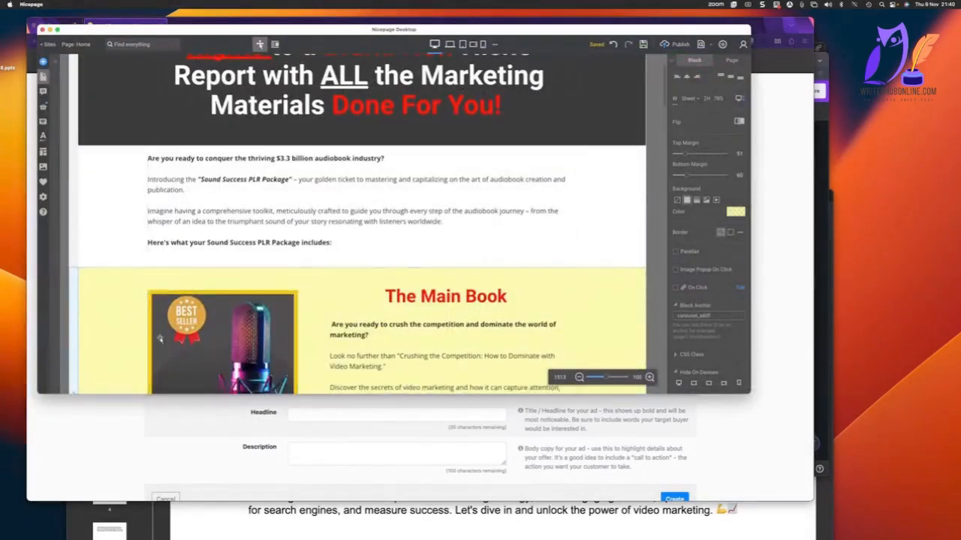
scroll(159, 340, "down", 1)
left_click(222, 117)
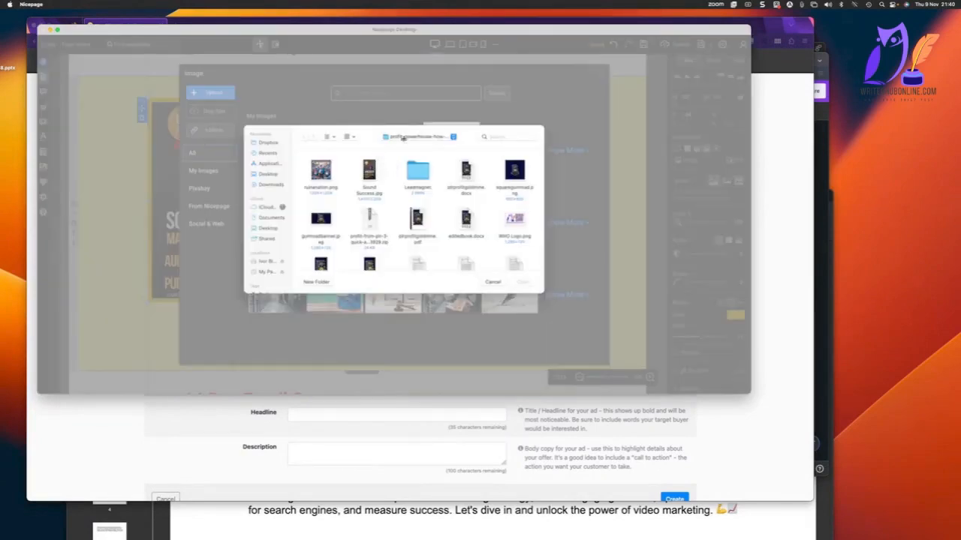
left_click(405, 140)
left_click(405, 146)
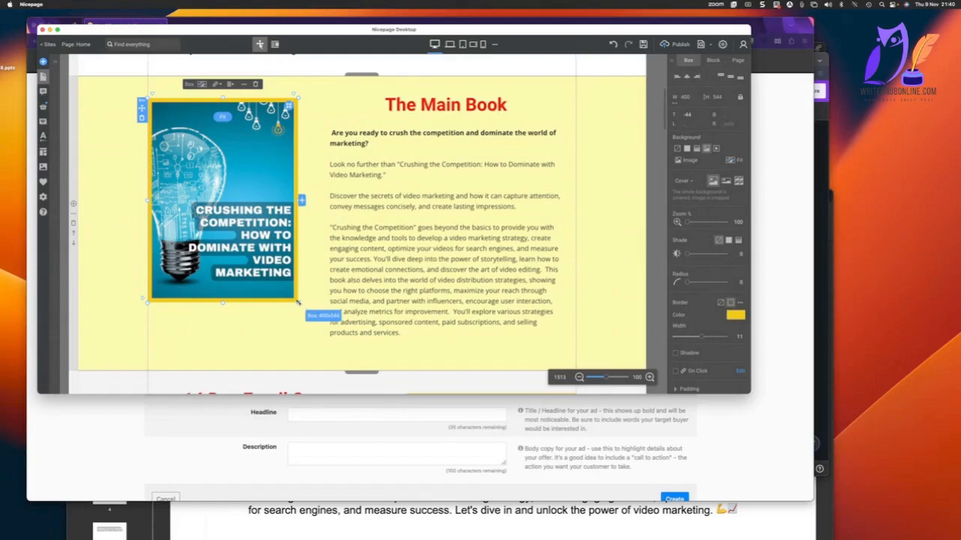
left_click_drag(298, 302, 312, 347)
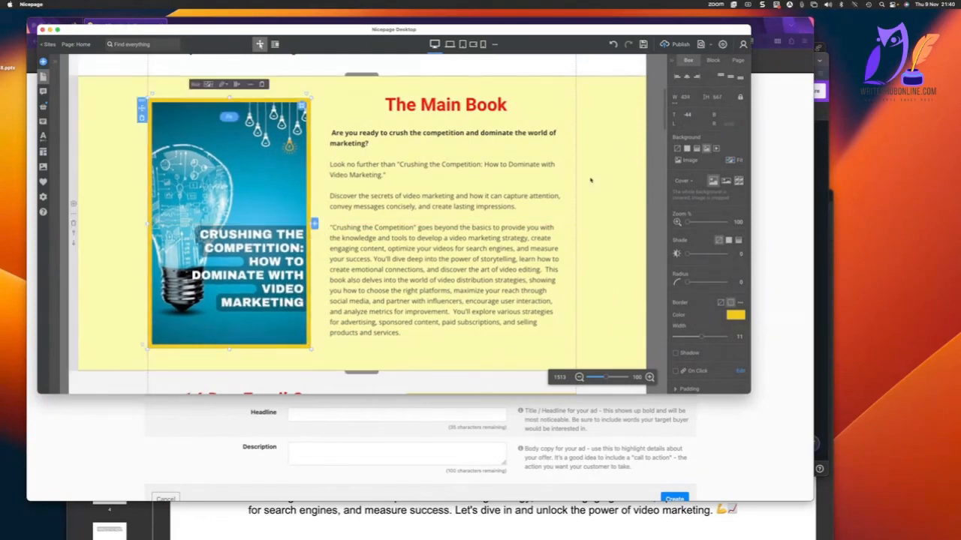
left_click(626, 146)
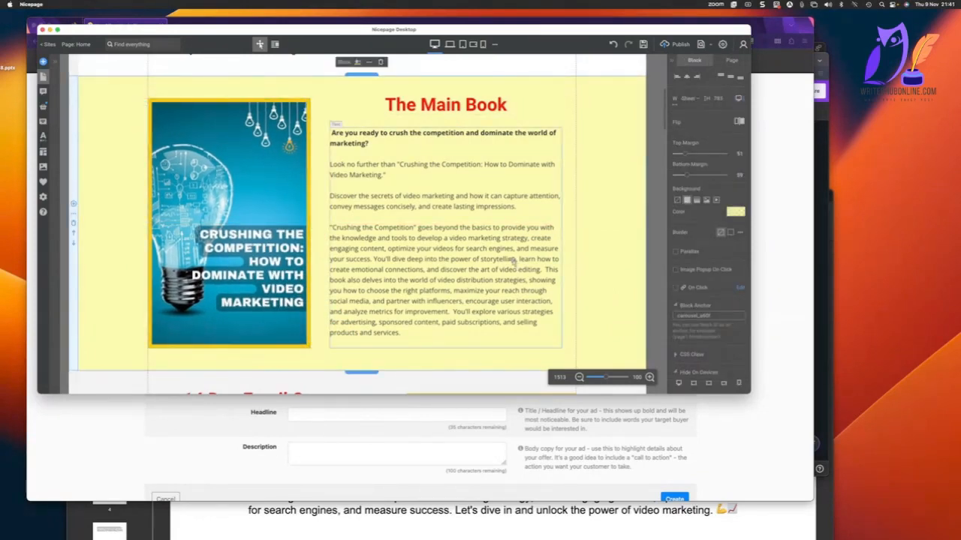
Change the post count in the social media section's heading so it reads "More than 150 Social Media Posts to Promote Your Book".
scroll(357, 225, "down", 5)
scroll(332, 228, "down", 1)
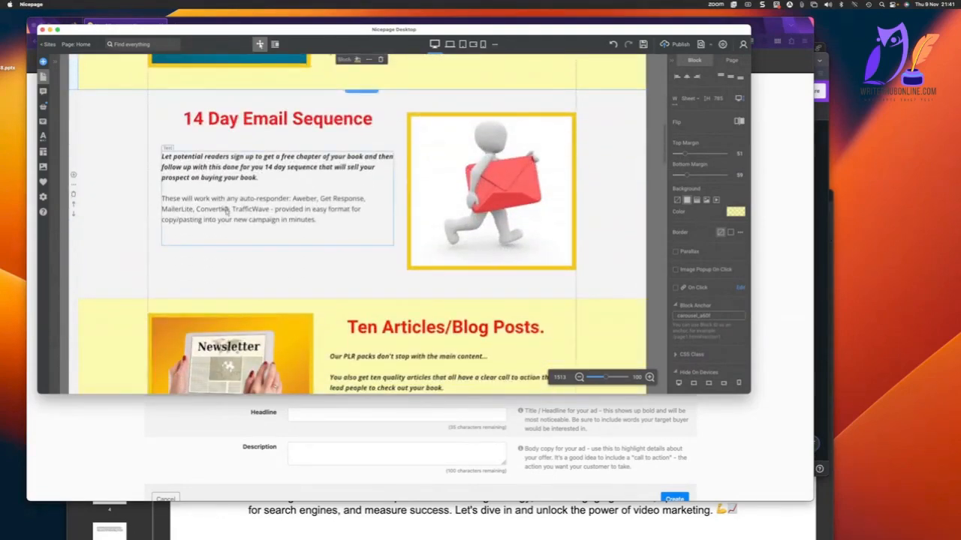
scroll(226, 210, "down", 5)
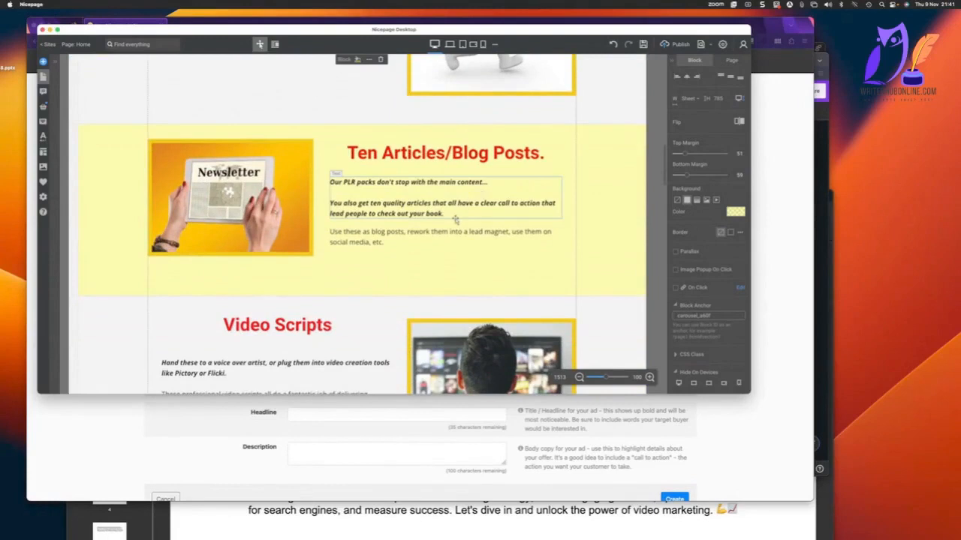
scroll(362, 237, "down", 5)
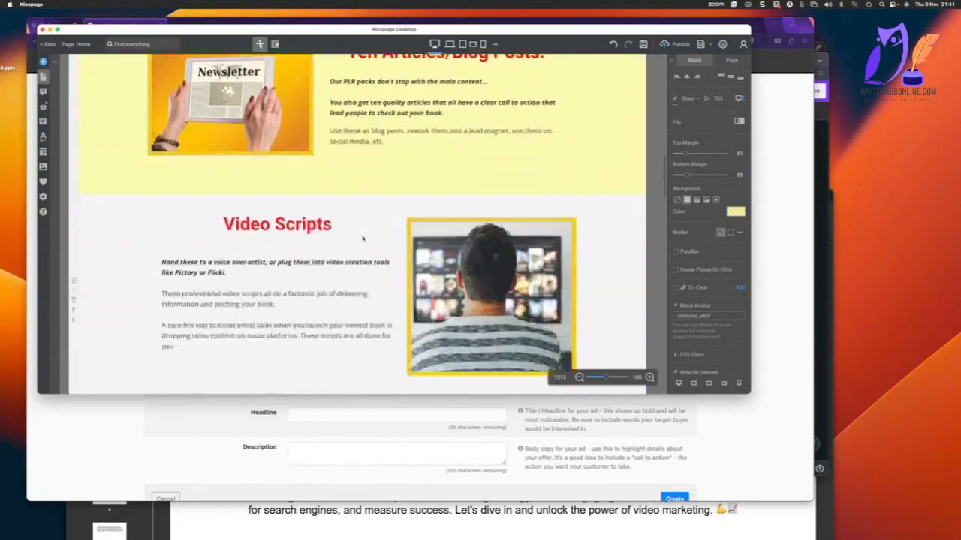
double_click(435, 238)
type("150")
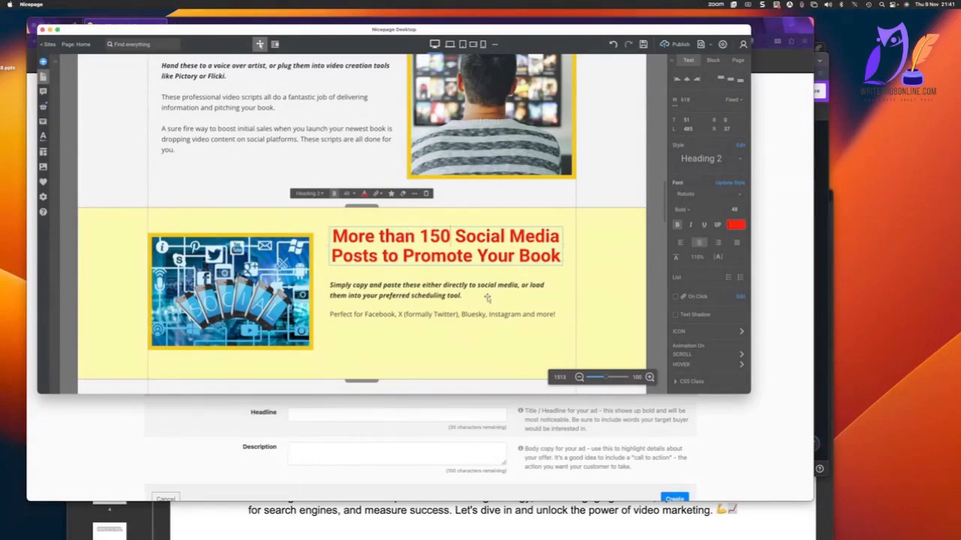
Review the rest of the sales page, from the other marketing material through the feature checklist and usage suggestions to the PLR rights.
scroll(487, 298, "down", 5)
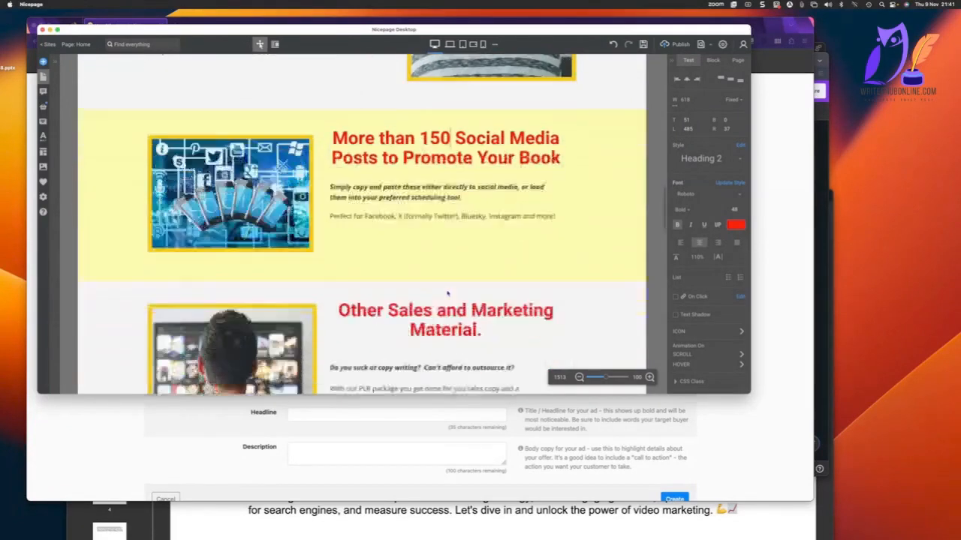
scroll(448, 293, "down", 2)
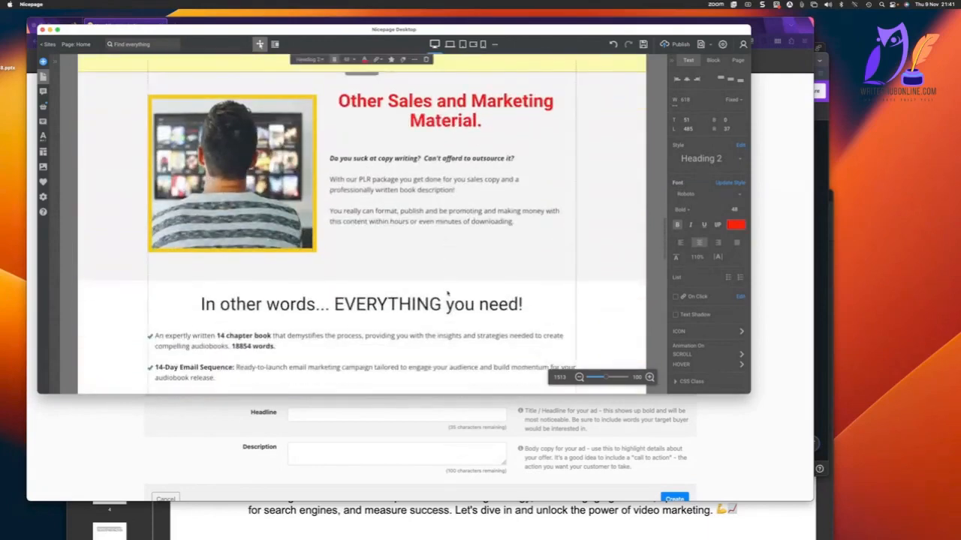
scroll(447, 294, "down", 10)
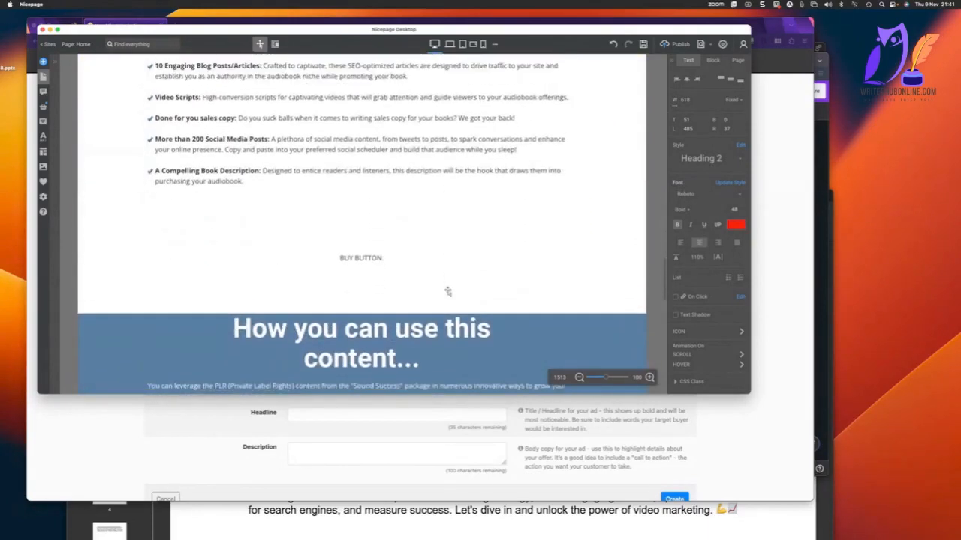
scroll(447, 291, "down", 2)
scroll(351, 246, "down", 8)
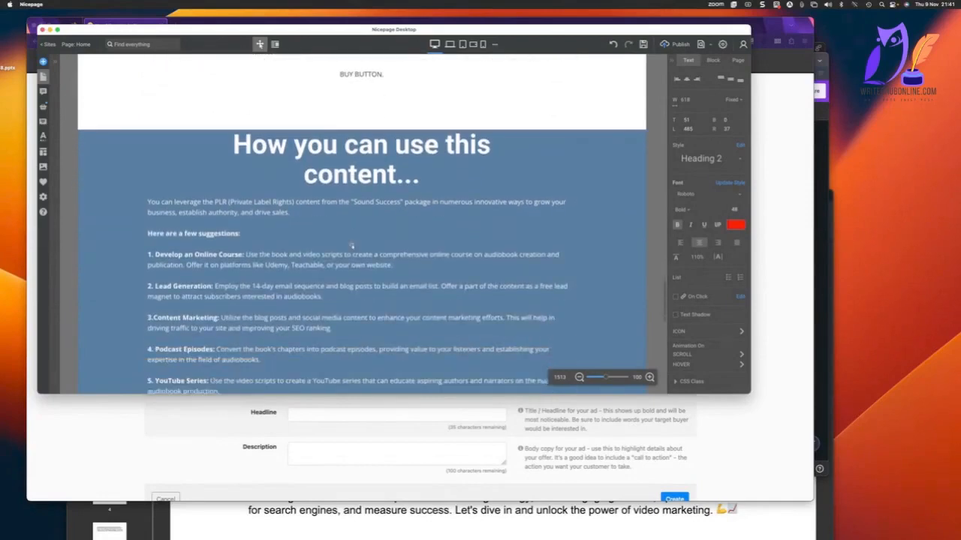
scroll(351, 246, "down", 10)
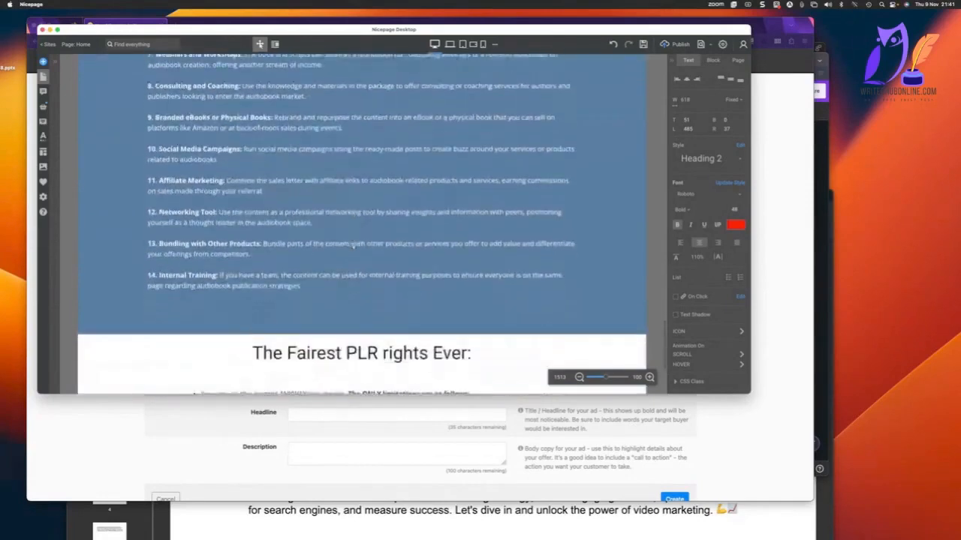
scroll(355, 246, "down", 3)
scroll(352, 245, "up", 10)
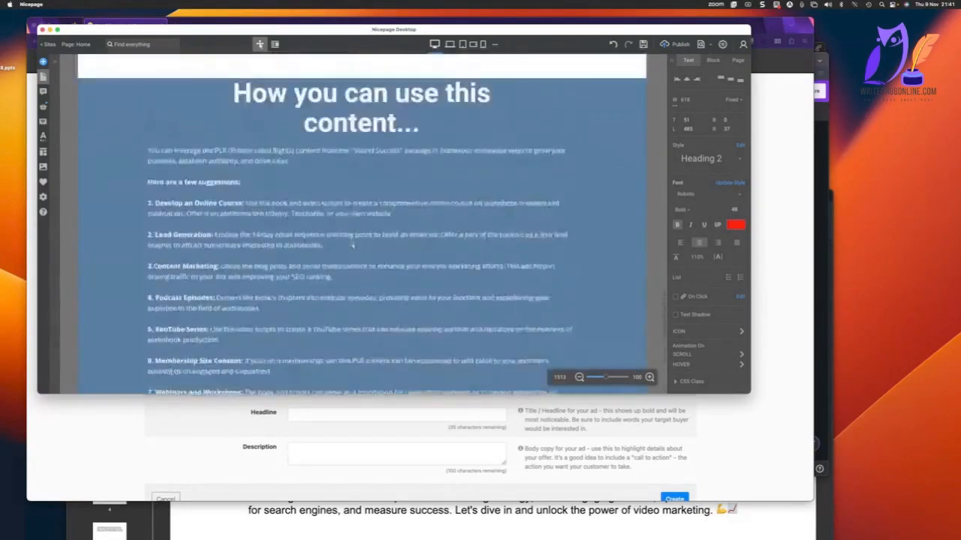
scroll(352, 245, "up", 8)
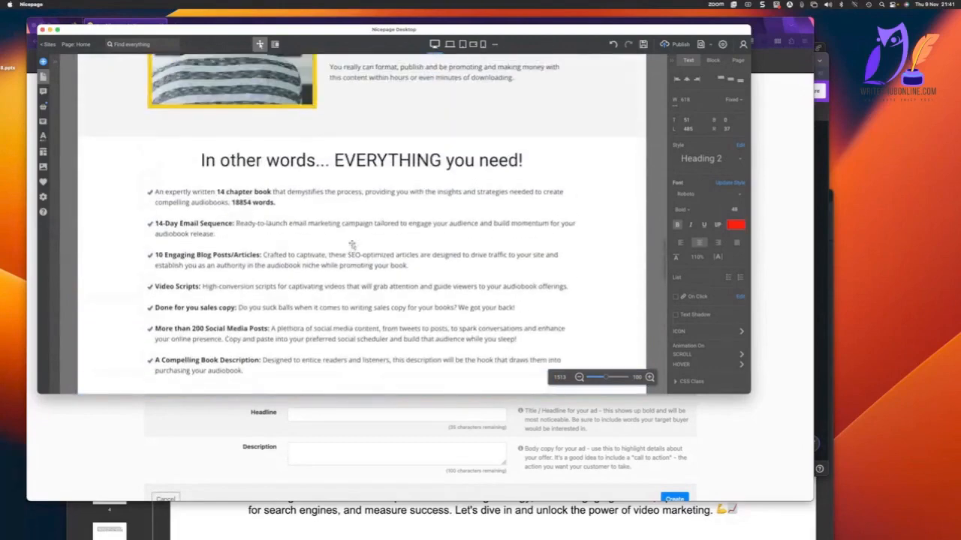
In the introduction under "How you can use this content", reword the "Sound Success" package mention to "from this package".
scroll(352, 244, "down", 8)
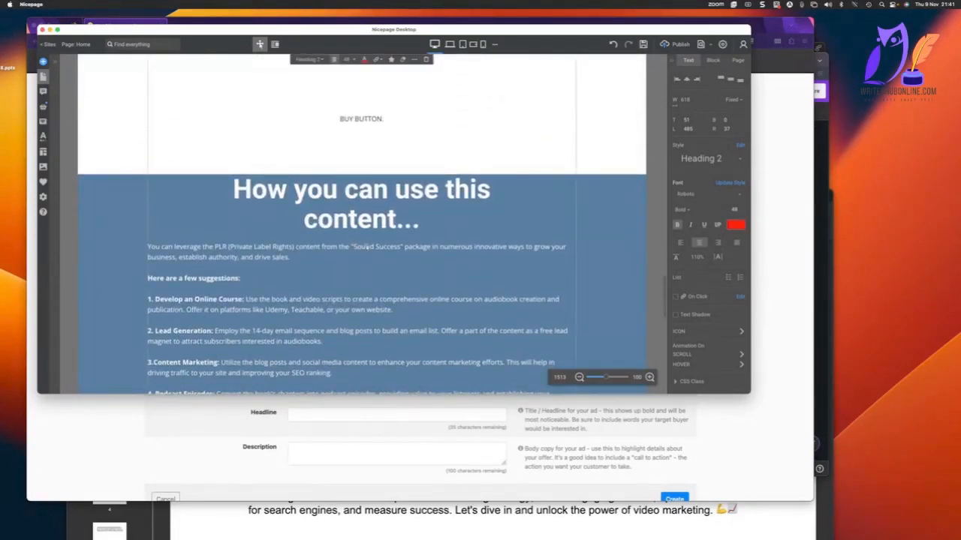
double_click(365, 246)
left_click(318, 244)
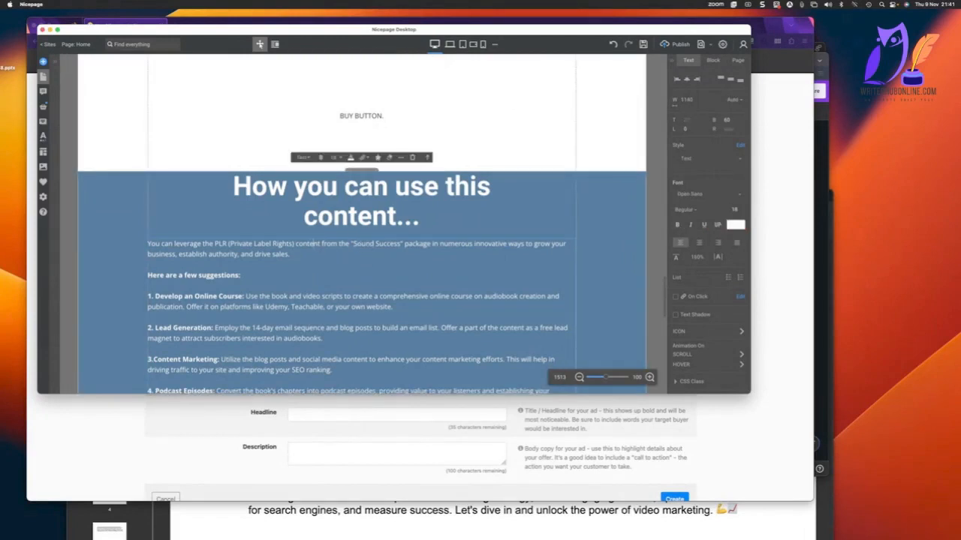
left_click_drag(322, 244, 431, 244)
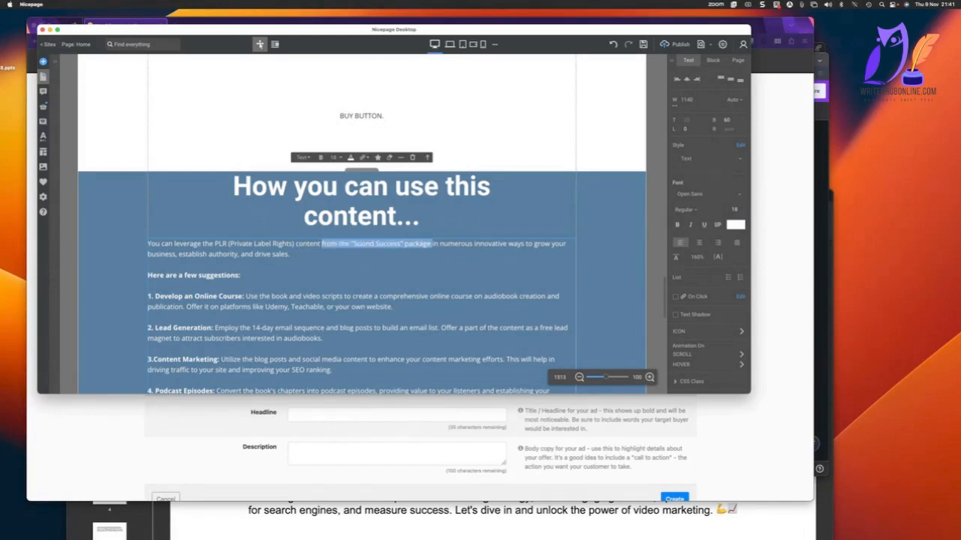
left_click(432, 244)
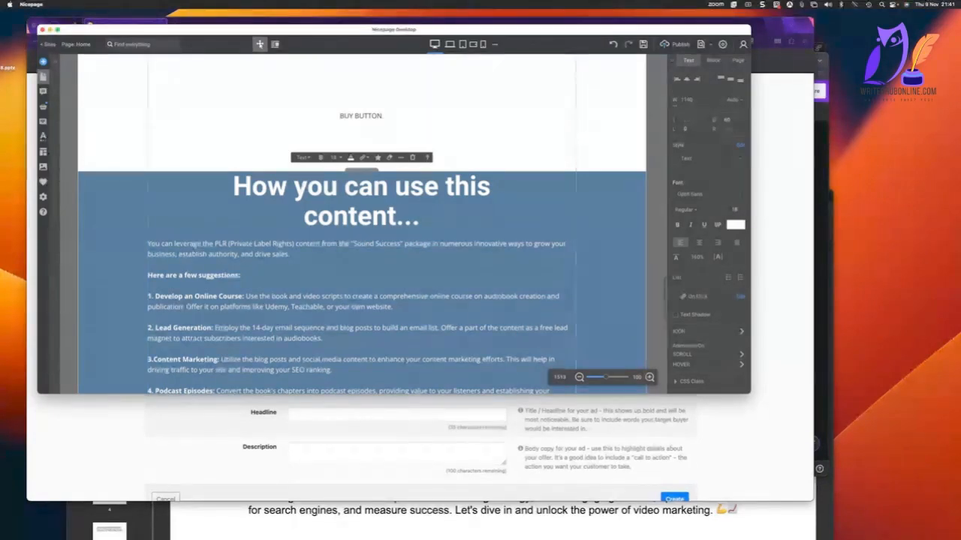
key("BackSpace")
key("BackSpace")
key("BackSpace")
key("BackSpace")
key("BackSpace")
key("BackSpace")
key("BackSpace")
key("BackSpace")
key("BackSpace")
key("BackSpace")
key("BackSpace")
key("BackSpace")
key("BackSpace")
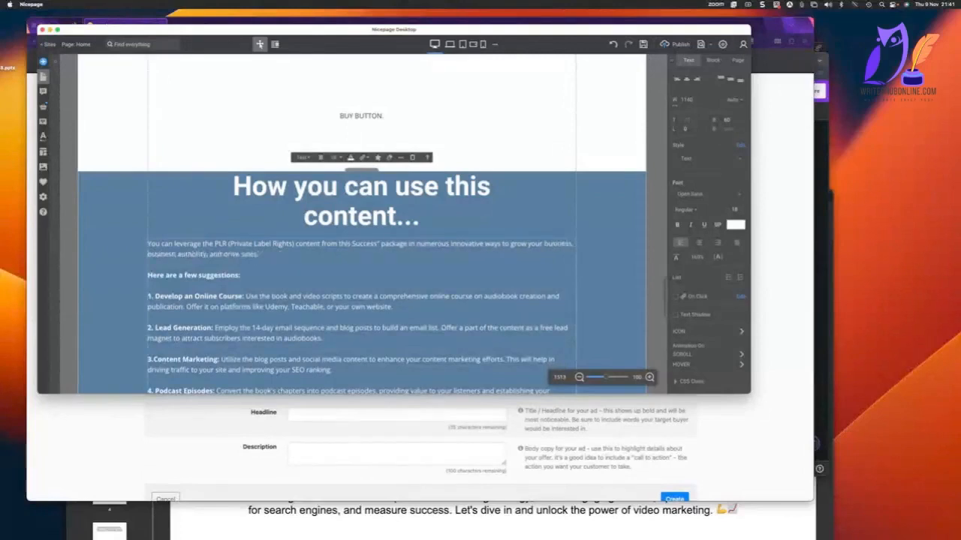
type("is")
key("Delete")
key("Delete")
key("Delete")
key("Delete")
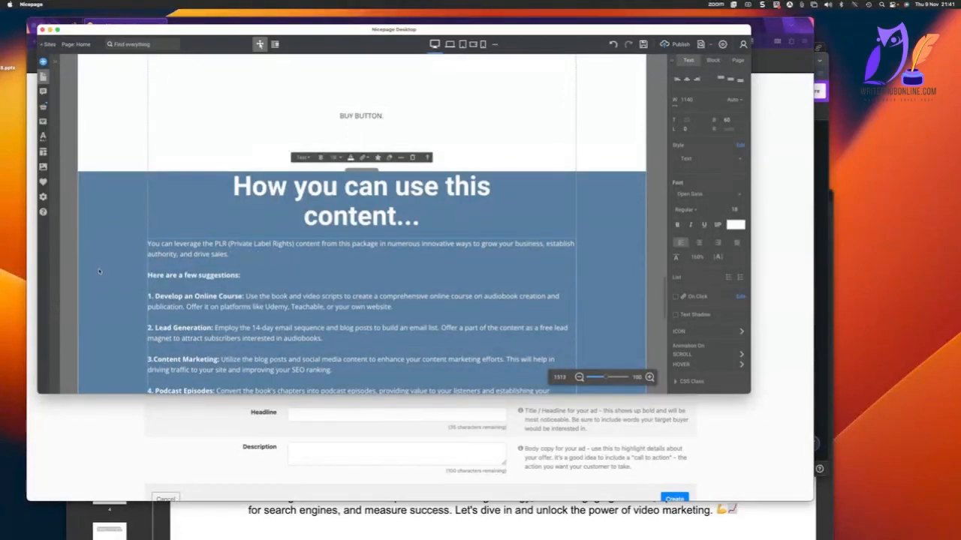
left_click(114, 248)
Publish the sales page to Nicepage Hosting with the website address plrspecialoffer on nicepage.io.
scroll(398, 255, "down", 3)
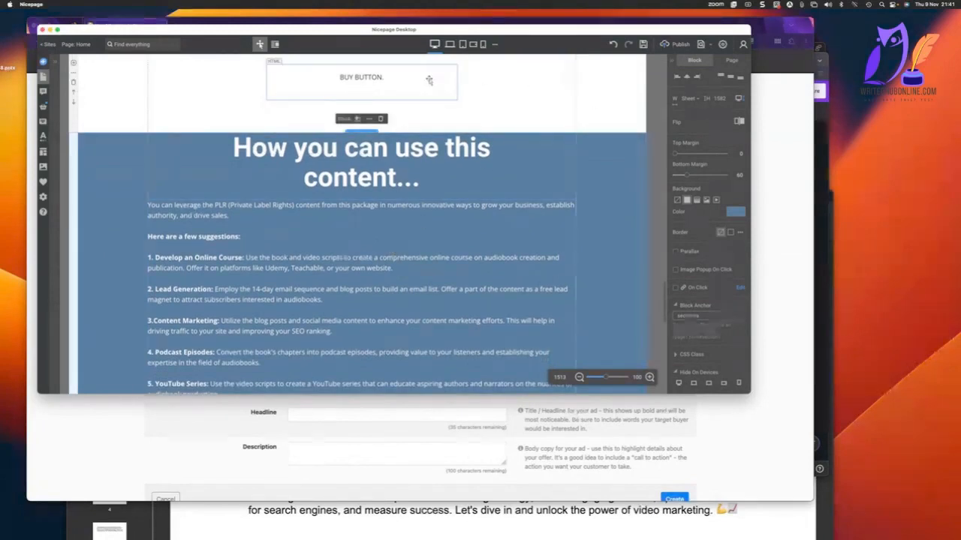
left_click(674, 44)
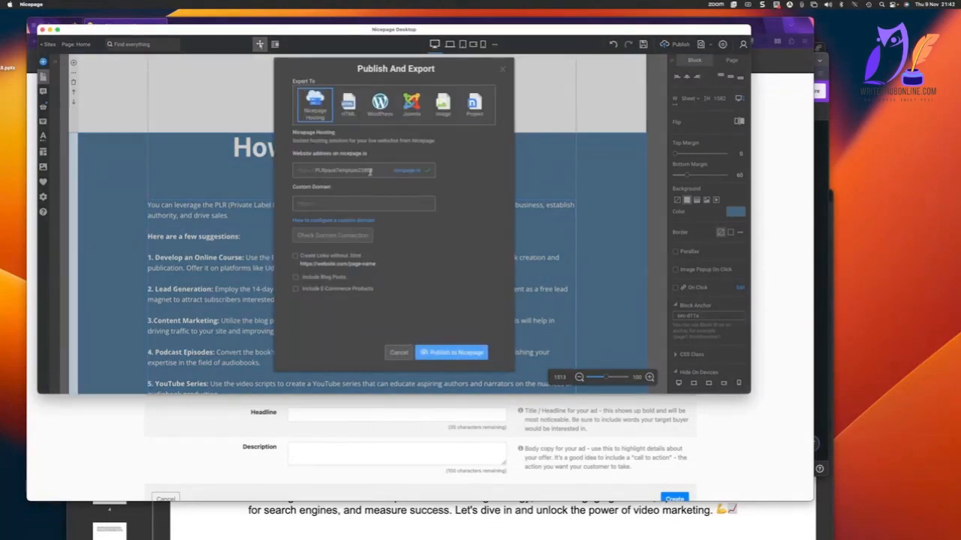
left_click_drag(374, 170, 340, 169)
key("BackSpace")
key("BackSpace")
key("BackSpace")
key("BackSpace")
key("BackSpace")
key("BackSpace")
key("BackSpace")
key("BackSpace")
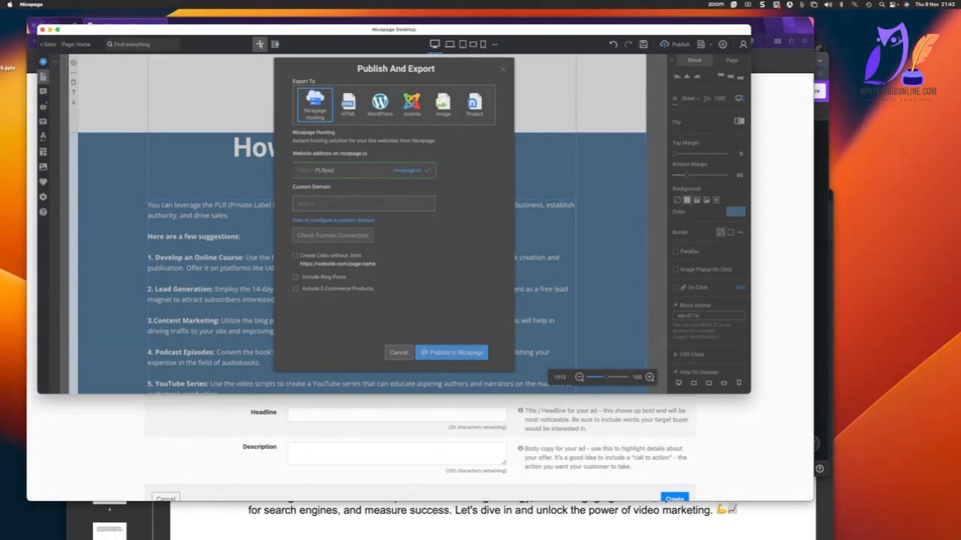
type("ple")
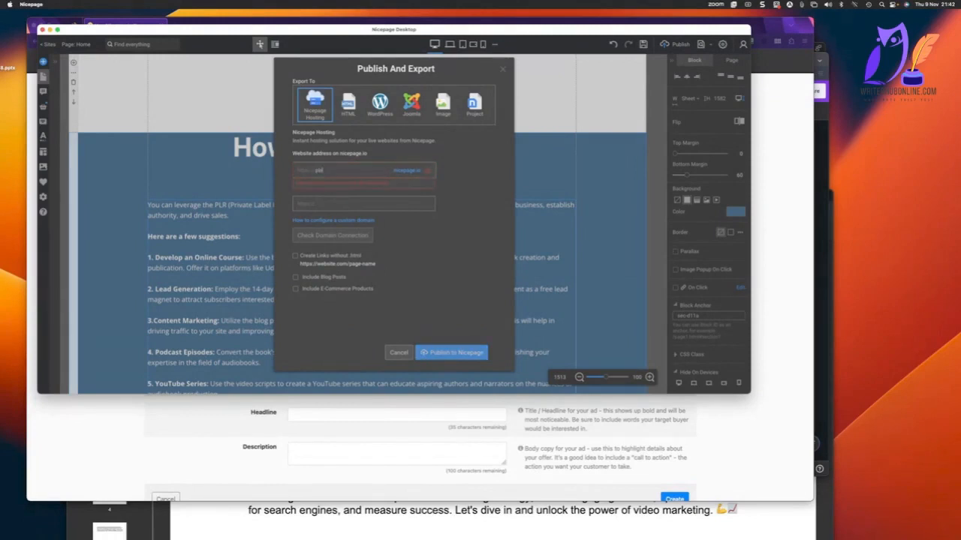
key("BackSpace")
key("BackSpace")
type("lrspaceo")
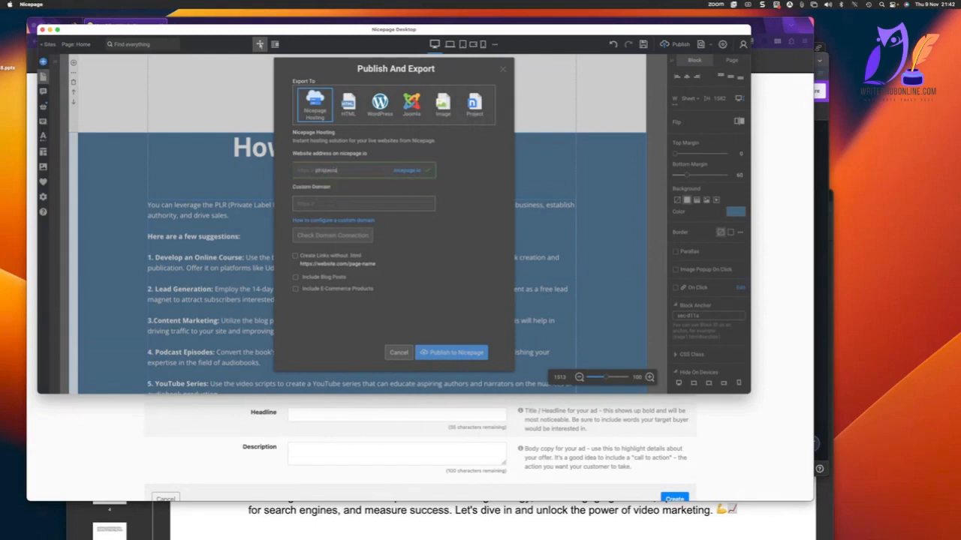
type("cialoffer")
left_click(363, 203)
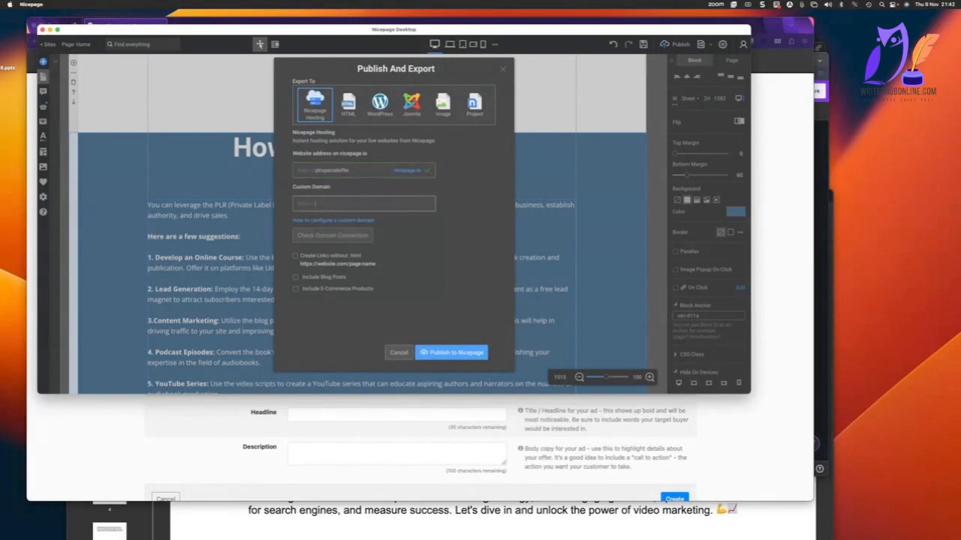
left_click(467, 351)
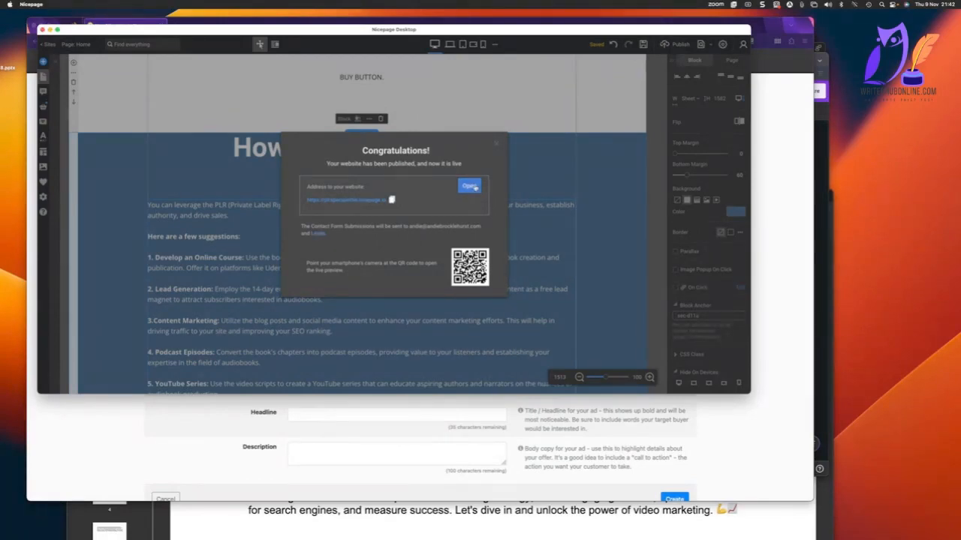
Open the published sales page in the browser and copy its address up to Home.html, without the version parameters.
left_click(470, 187)
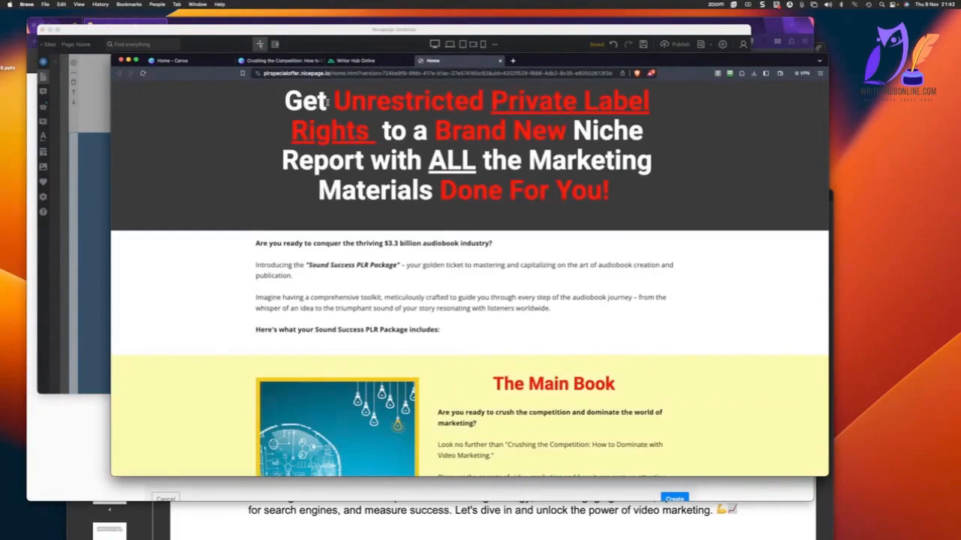
left_click_drag(358, 74, 259, 73)
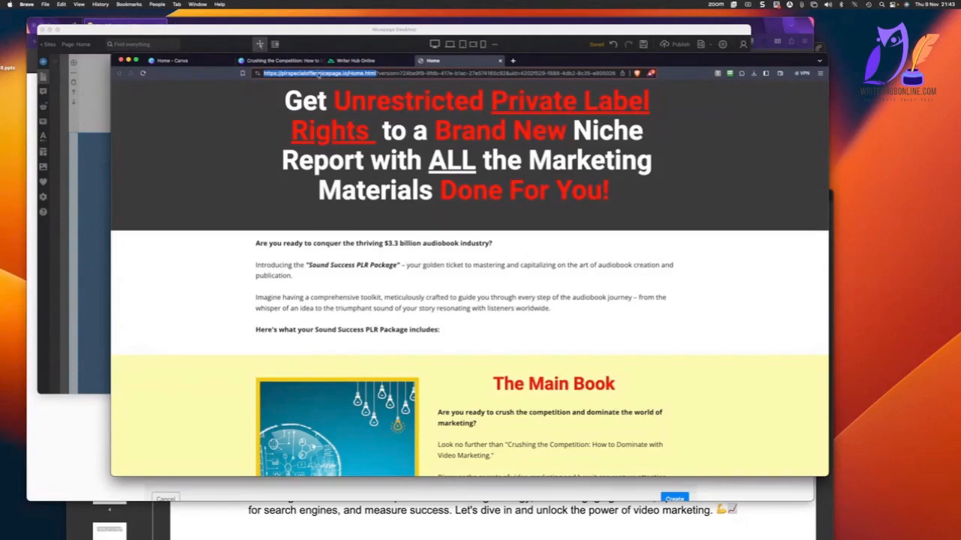
right_click(318, 75)
left_click(344, 123)
key("super+Tab")
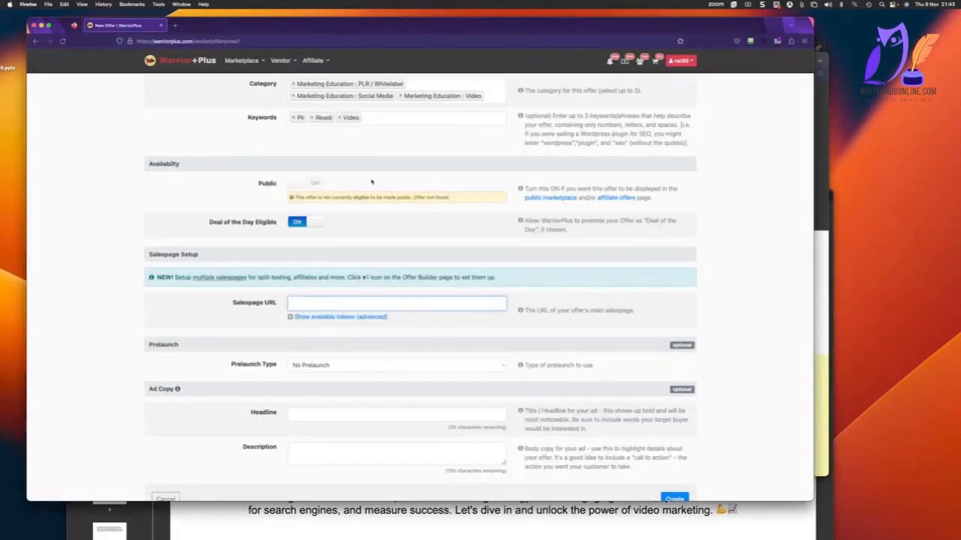
key("super+v")
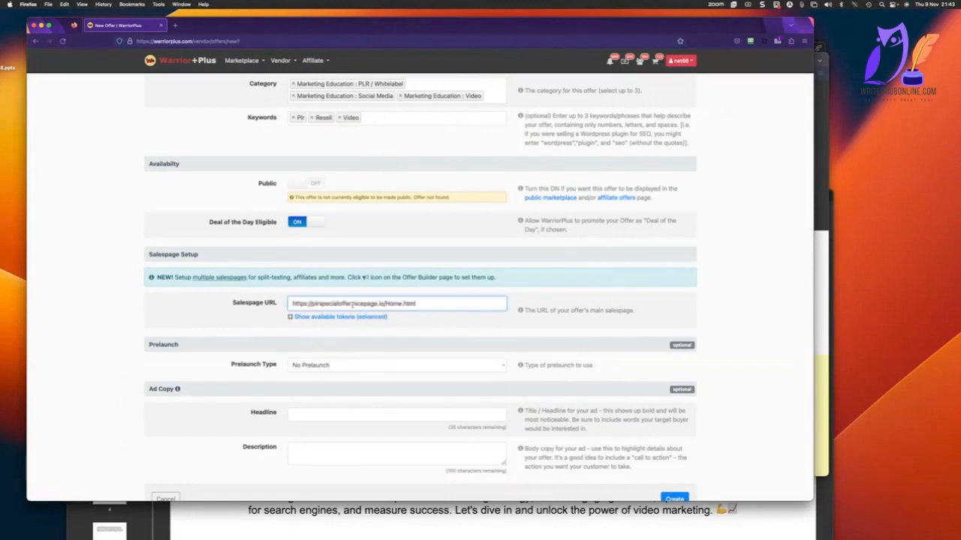
scroll(450, 248, "down", 3)
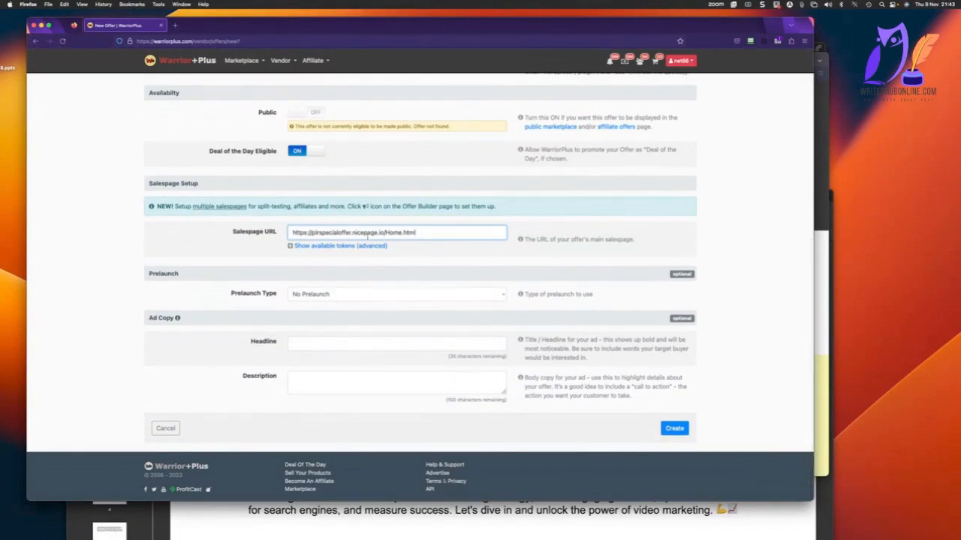
Keep the prelaunch type at No Prelaunch and try to submit the first part of the offer form.
left_click(453, 294)
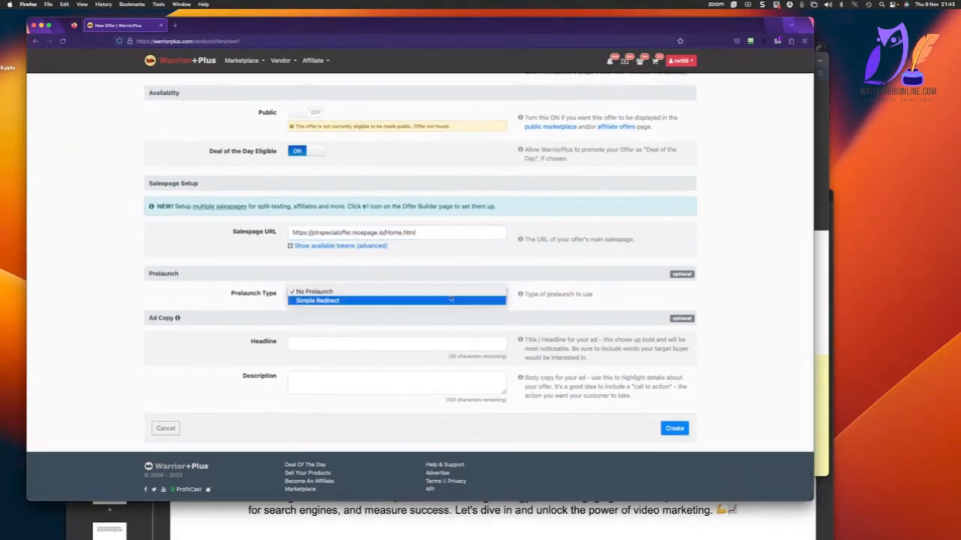
left_click(434, 299)
left_click(432, 292)
left_click(432, 282)
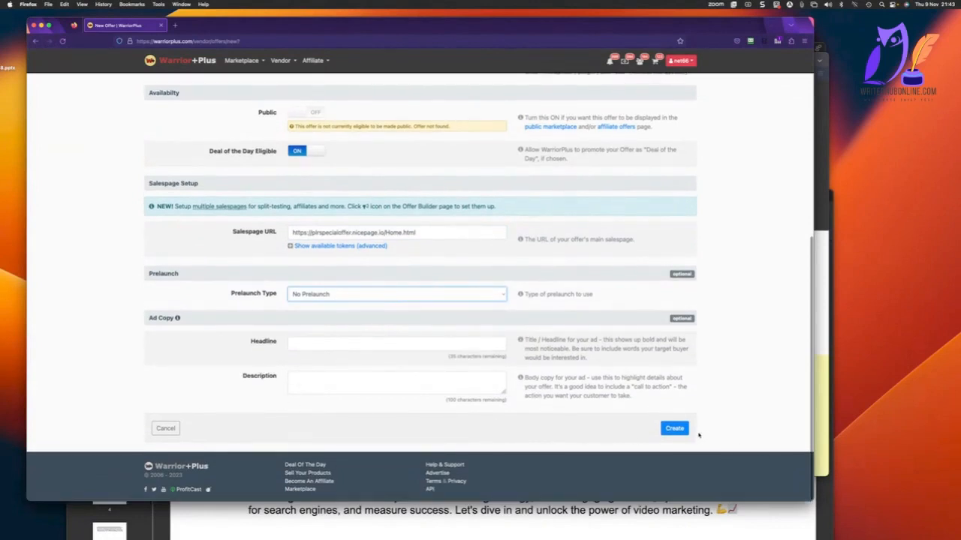
left_click(674, 428)
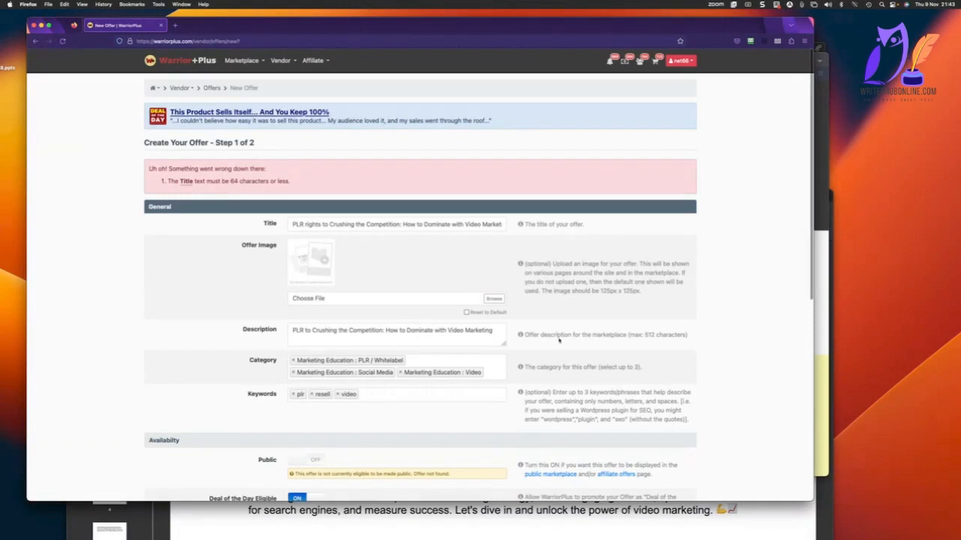
Shorten the offer title to "PLR rights to How to Dominate with Video Marketing" and submit the first part of the form.
left_click(418, 230)
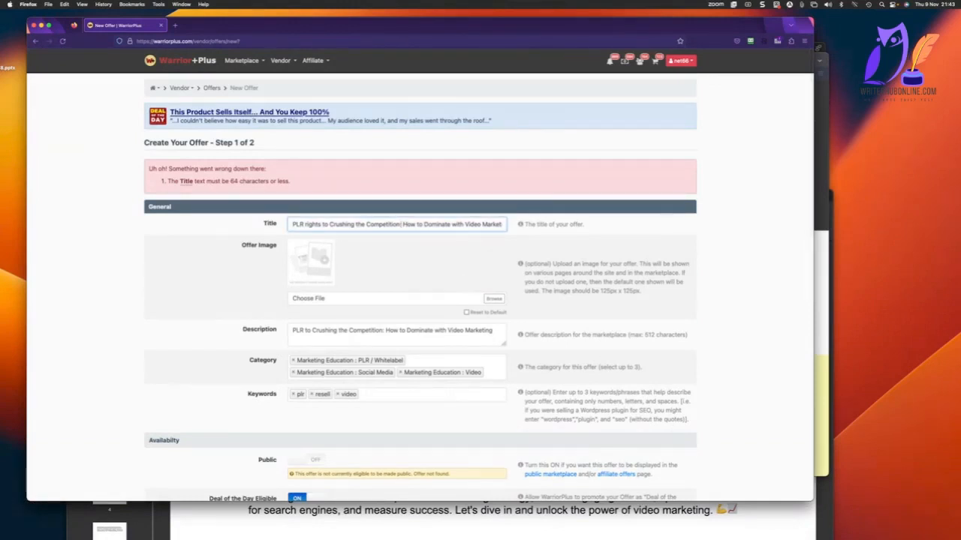
left_click_drag(401, 224, 332, 225)
scroll(332, 225, "down", 5)
left_click(674, 428)
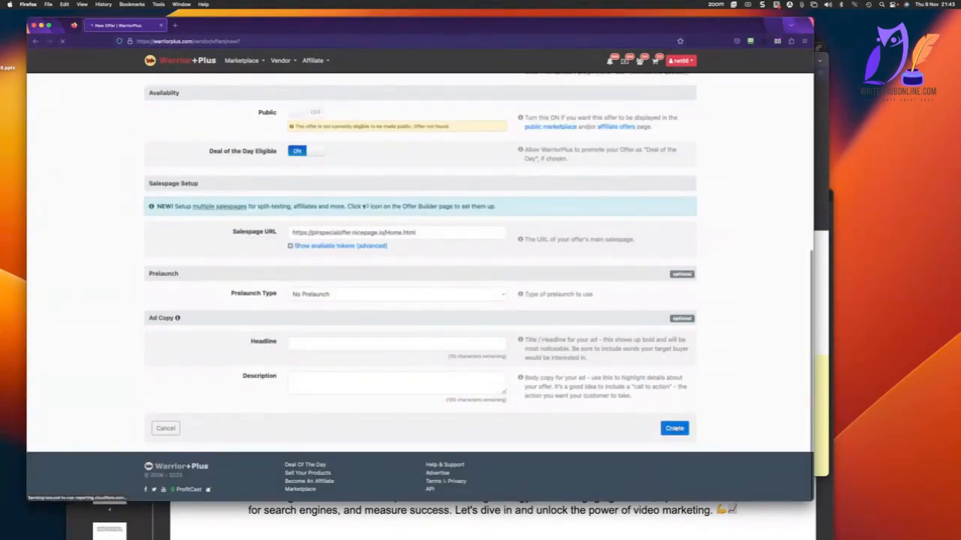
Turn on the affiliate program, keep new requests open to ALL AFFILIATES, and create the offer.
left_click(680, 308)
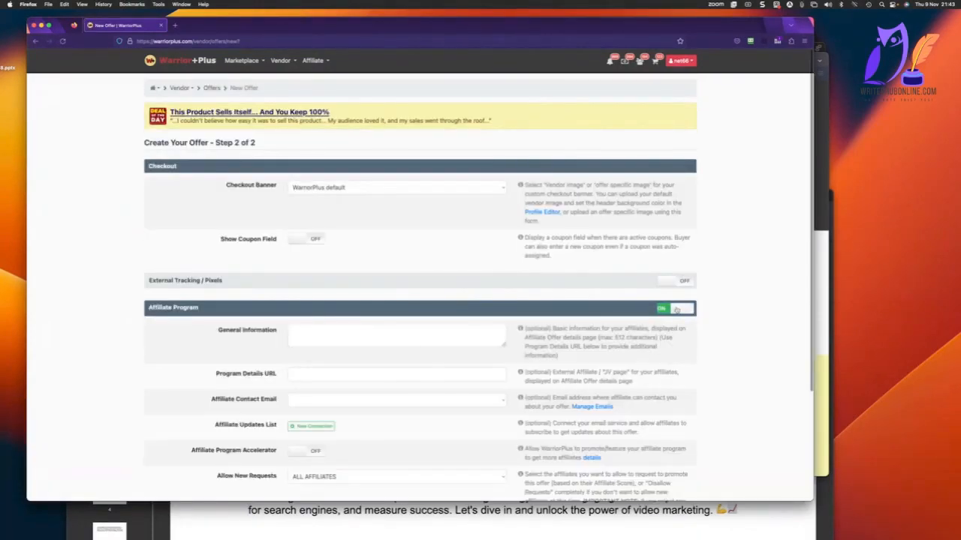
scroll(373, 341, "down", 2)
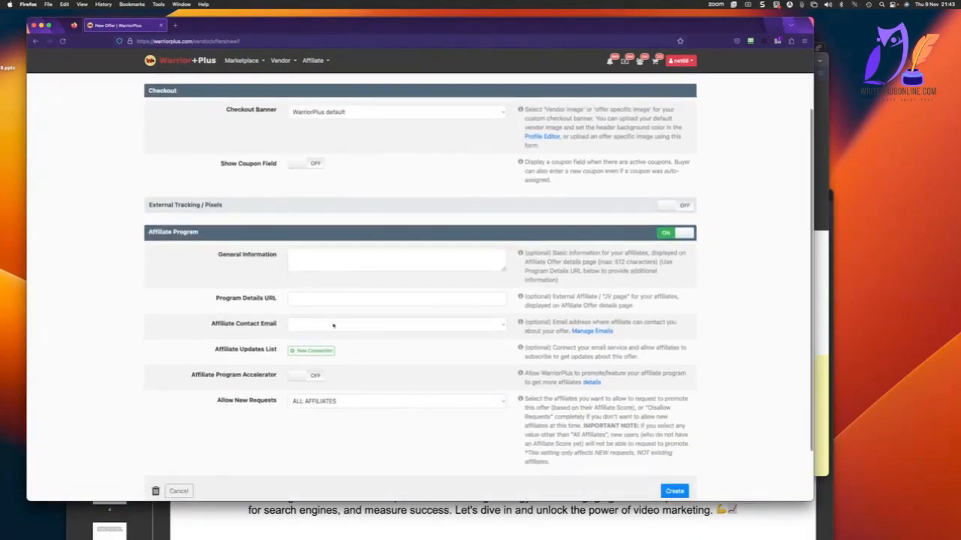
scroll(351, 374, "down", 1)
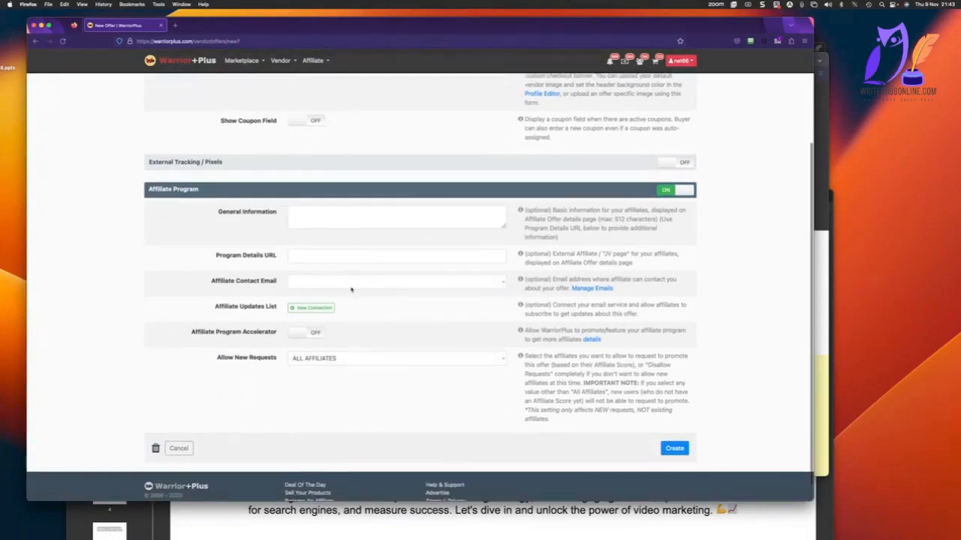
scroll(450, 337, "down", 1)
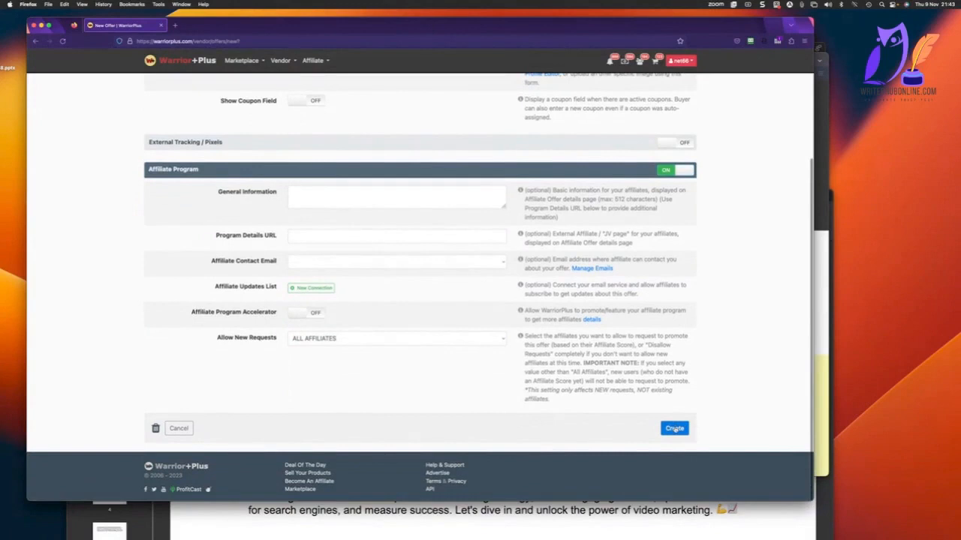
left_click(674, 429)
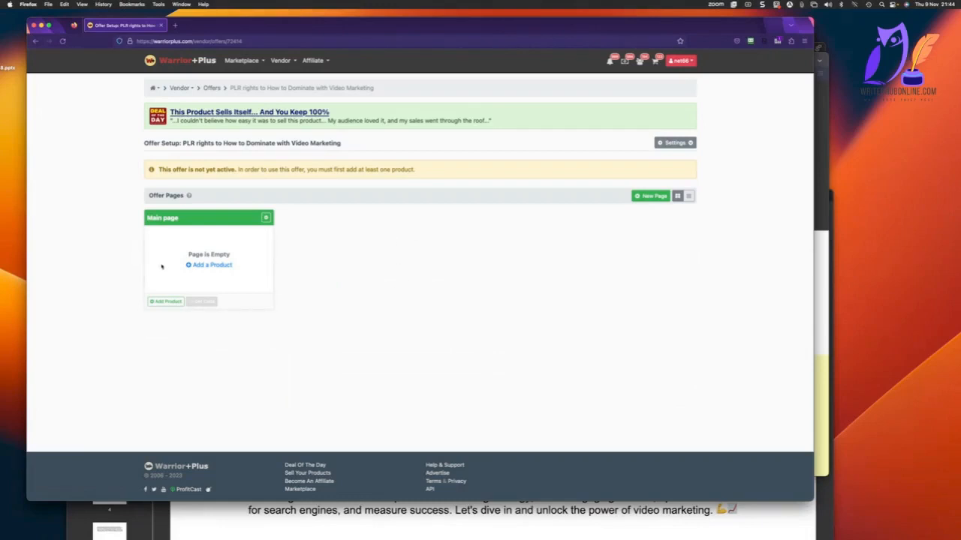
Start adding a product to the offer's Main page and choose "PLR Rights to Crushing the Competition: How to Dominate with Video Marketing".
left_click(202, 265)
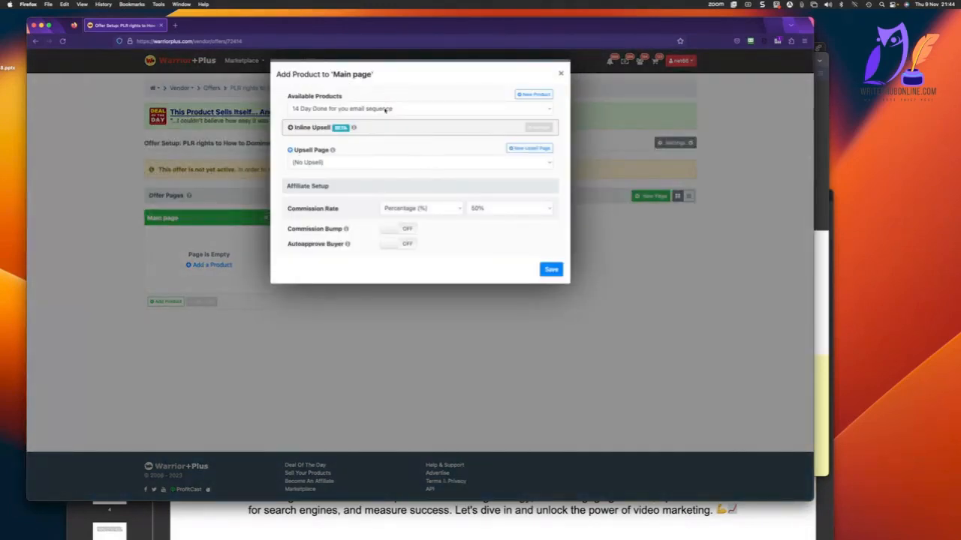
left_click(386, 110)
scroll(386, 109, "down", 15)
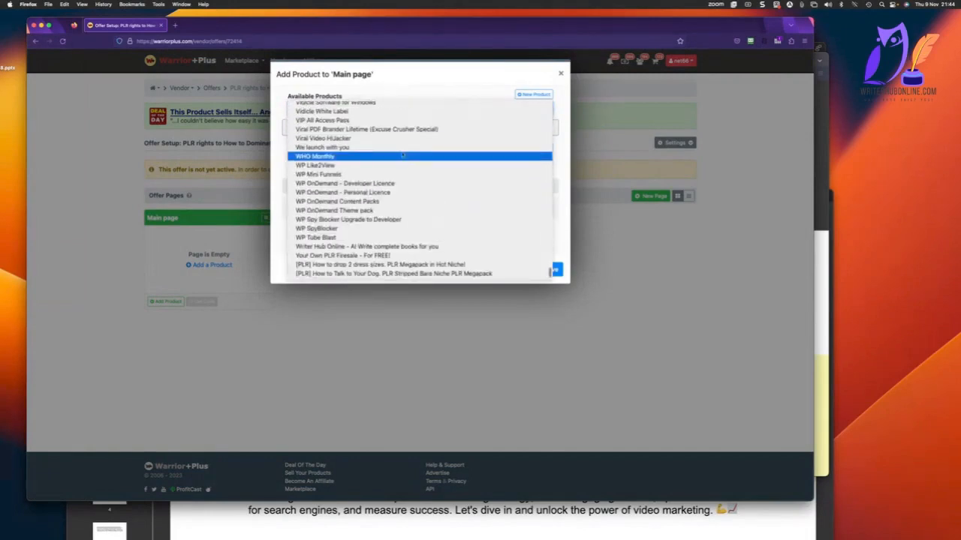
scroll(409, 259, "up", 10)
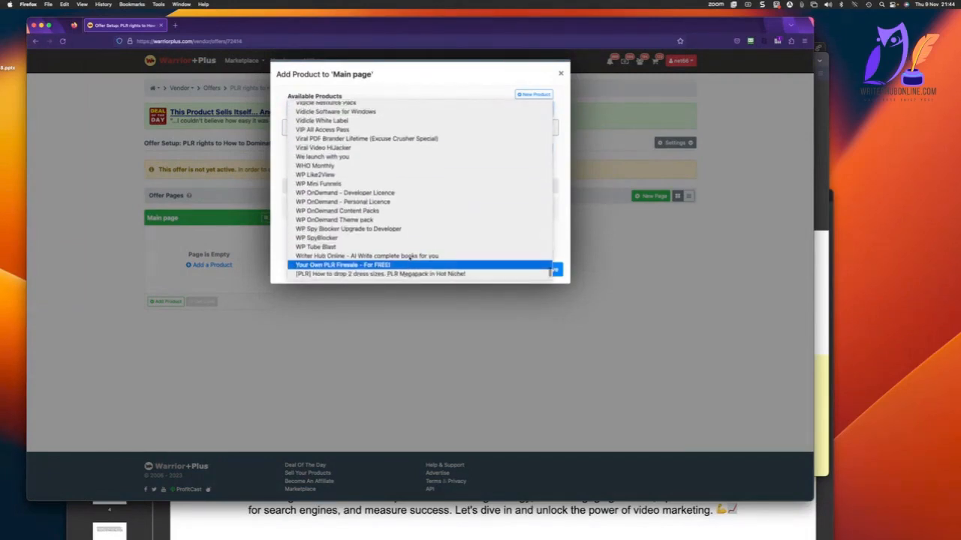
scroll(409, 259, "up", 10)
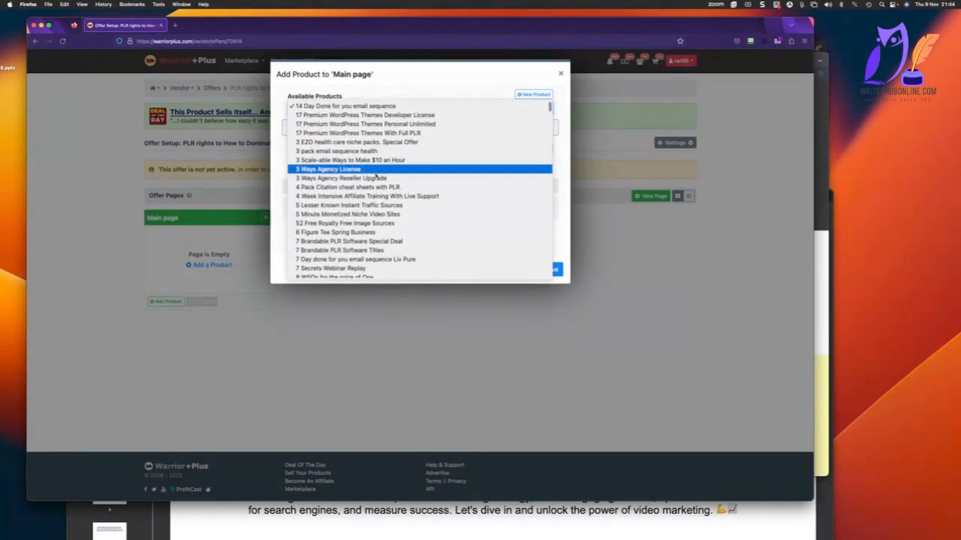
scroll(375, 175, "down", 5)
scroll(375, 176, "up", 8)
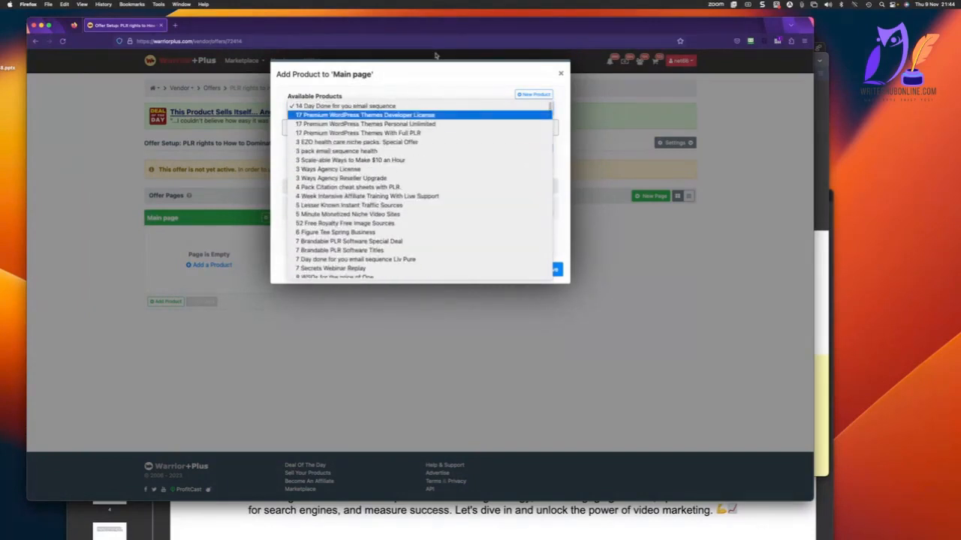
key("p")
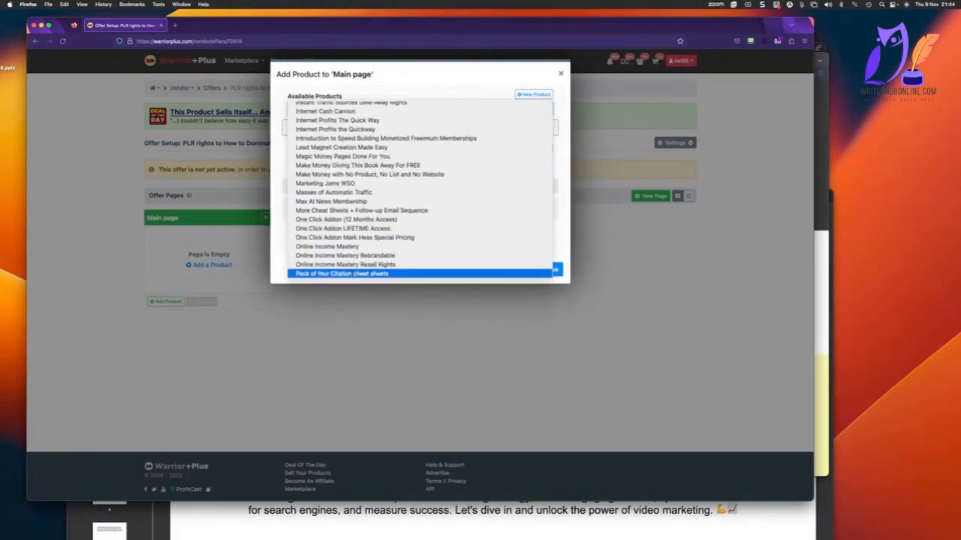
key("Down")
key("Down")
key("Down")
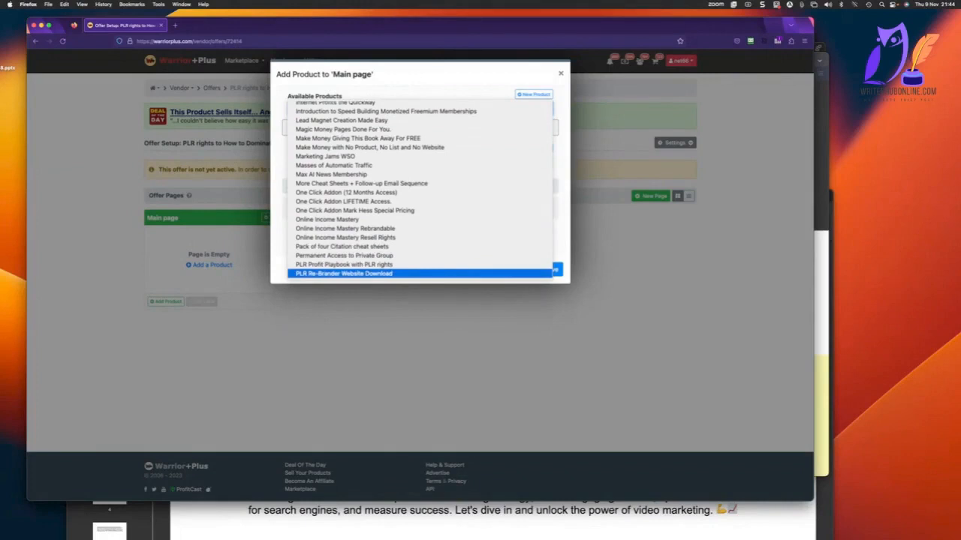
scroll(476, 249, "down", 3)
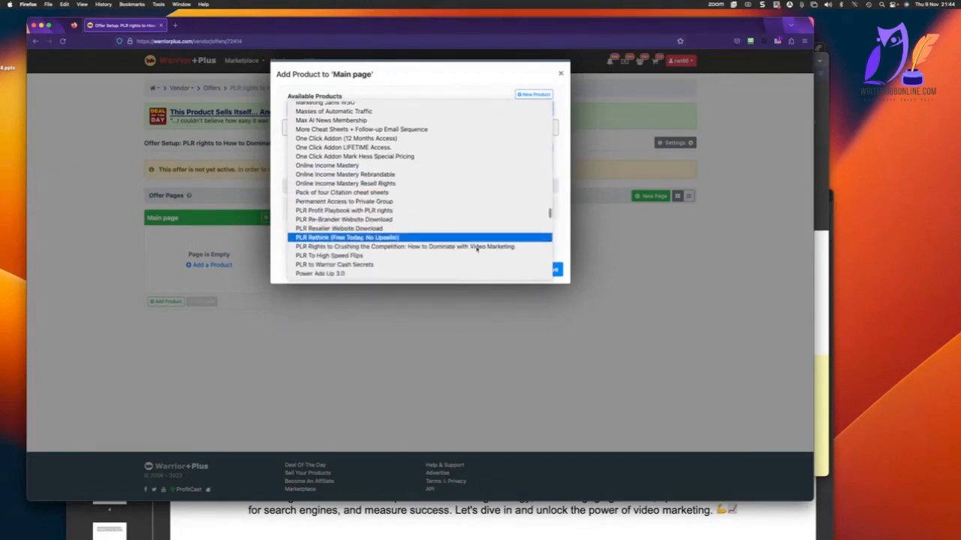
left_click(465, 239)
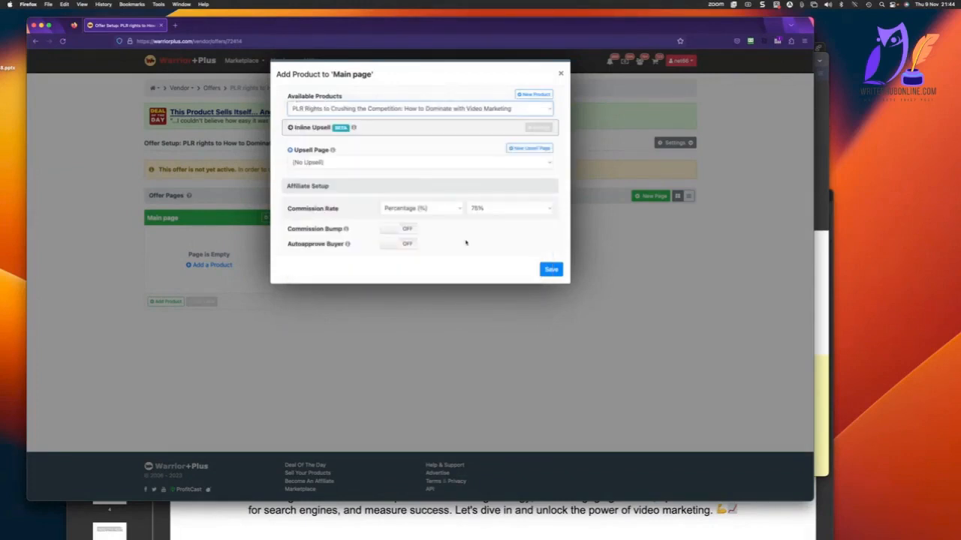
Keep the product's upsell page at (No Upsell), turn on Autoapprove Buyer, and save the product to the Main page.
left_click(354, 164)
left_click(355, 161)
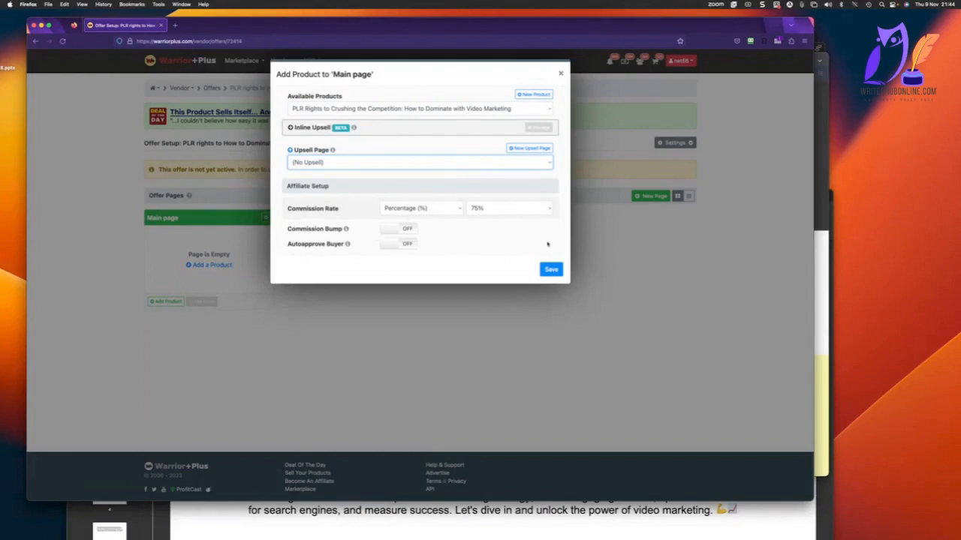
left_click(411, 248)
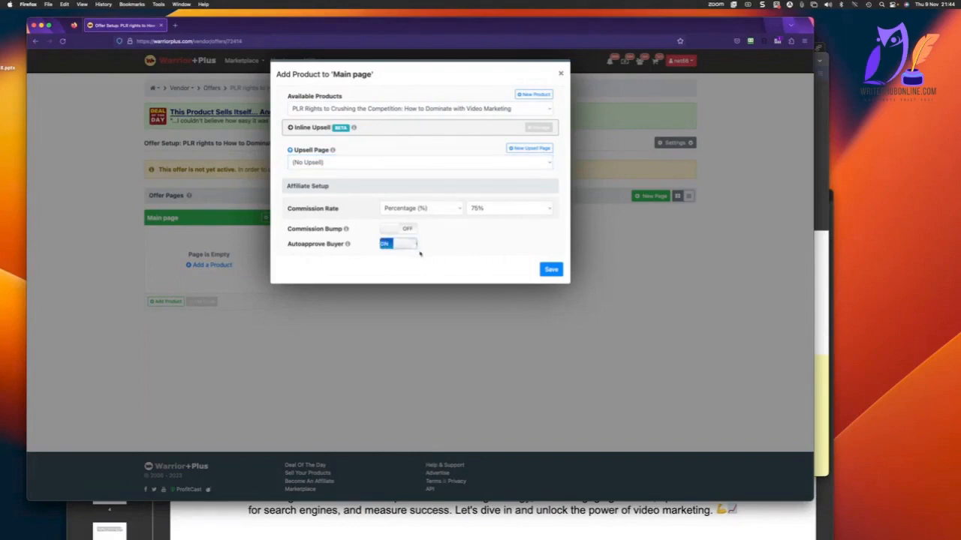
left_click(549, 271)
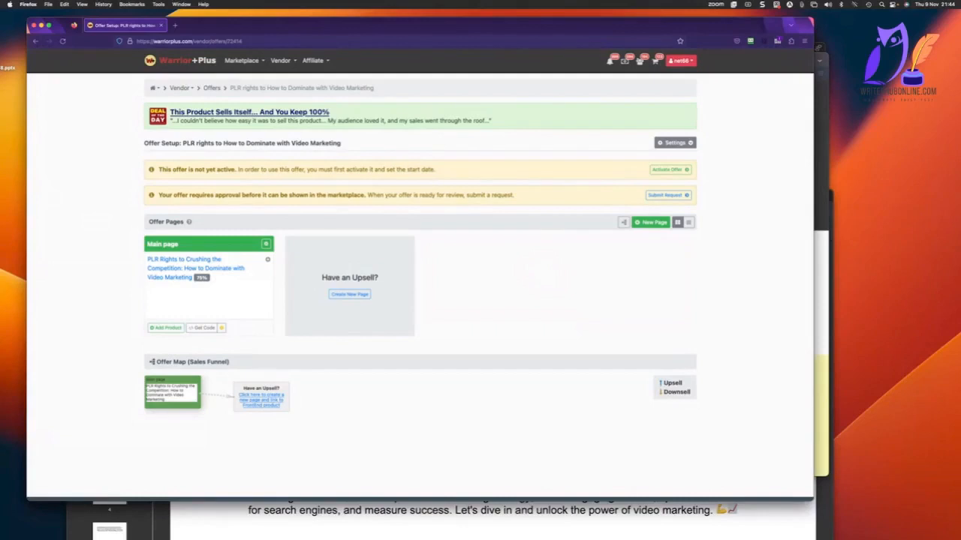
Switch to Nicepage, dismiss the publishing message, and add a new blank page with its header and footer hidden.
key("super+Tab")
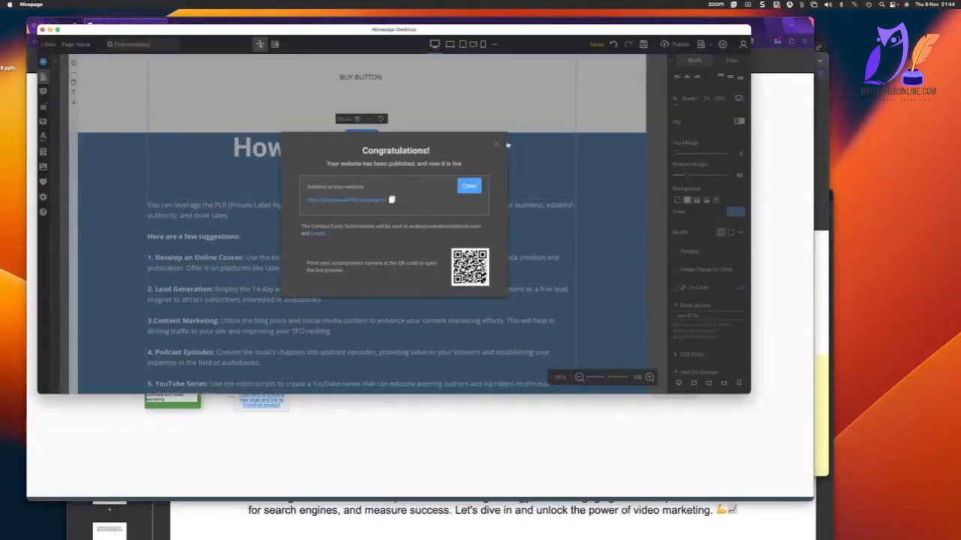
left_click(496, 143)
scroll(480, 148, "up", 20)
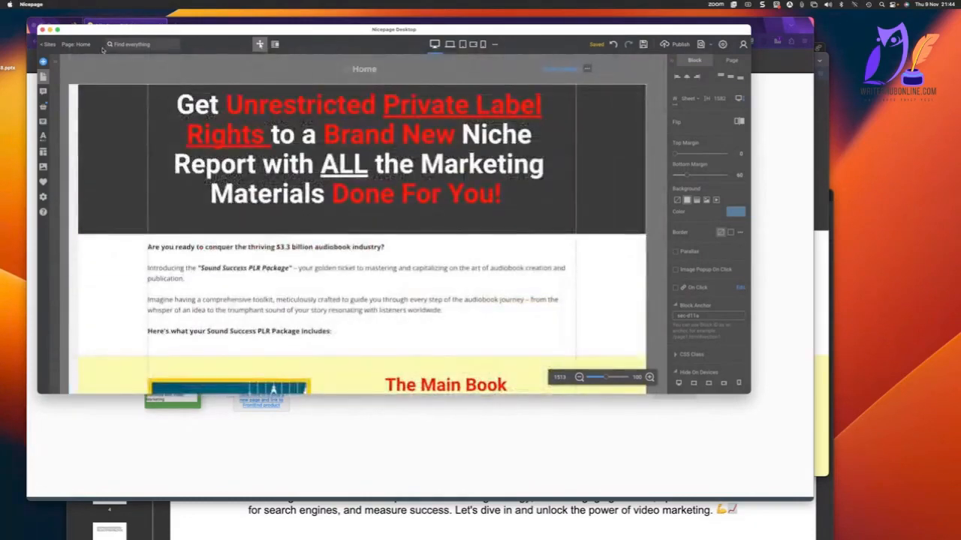
left_click(78, 45)
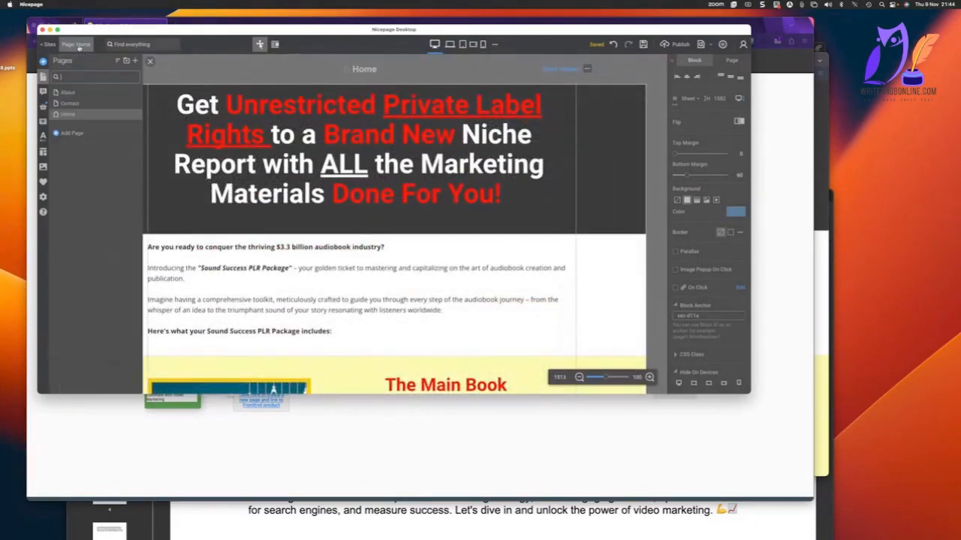
left_click(136, 63)
left_click(573, 58)
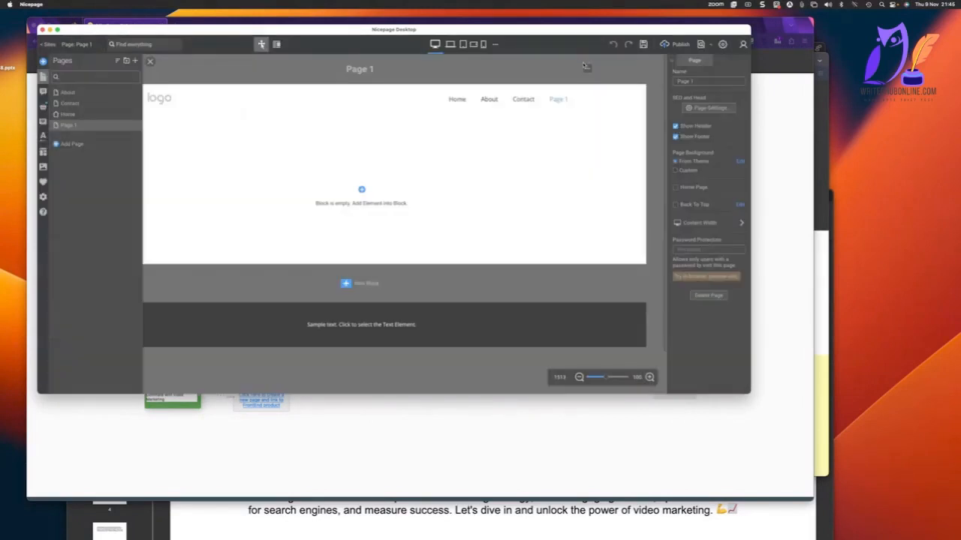
left_click(676, 126)
left_click(675, 137)
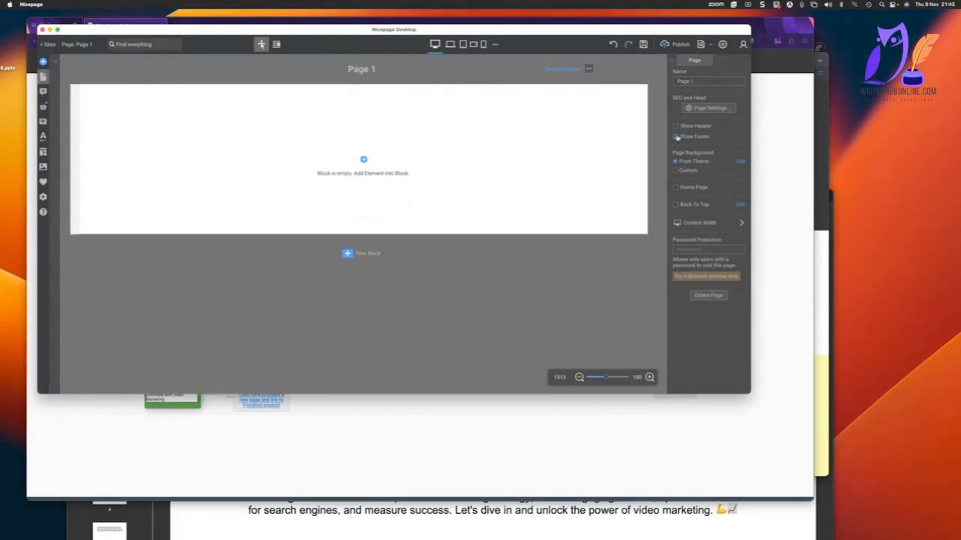
Add a Heading 1 text reading "SPECIAL ONE TIME OFFER:" to the new page's empty block.
left_click(363, 160)
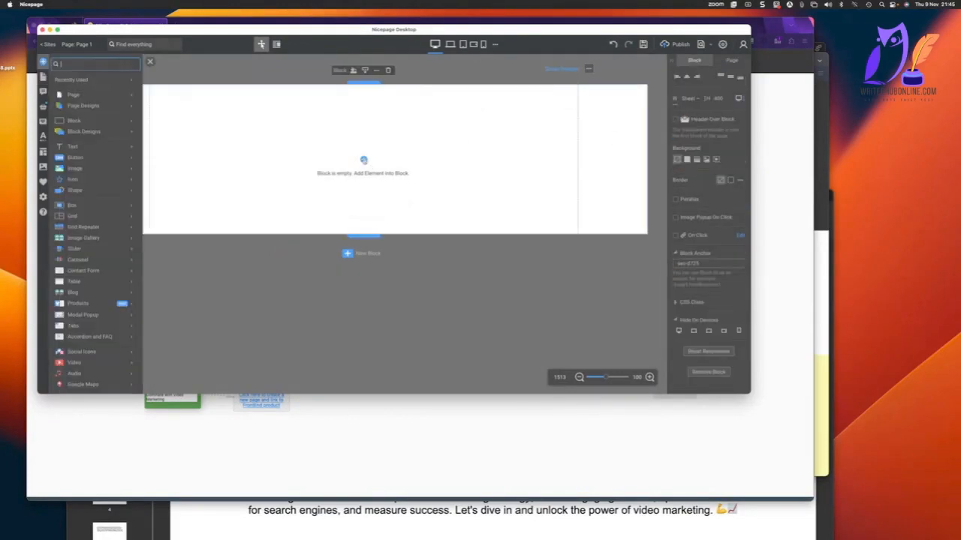
mouse_move(124, 148)
left_click(178, 60)
type("SPECIAL ON")
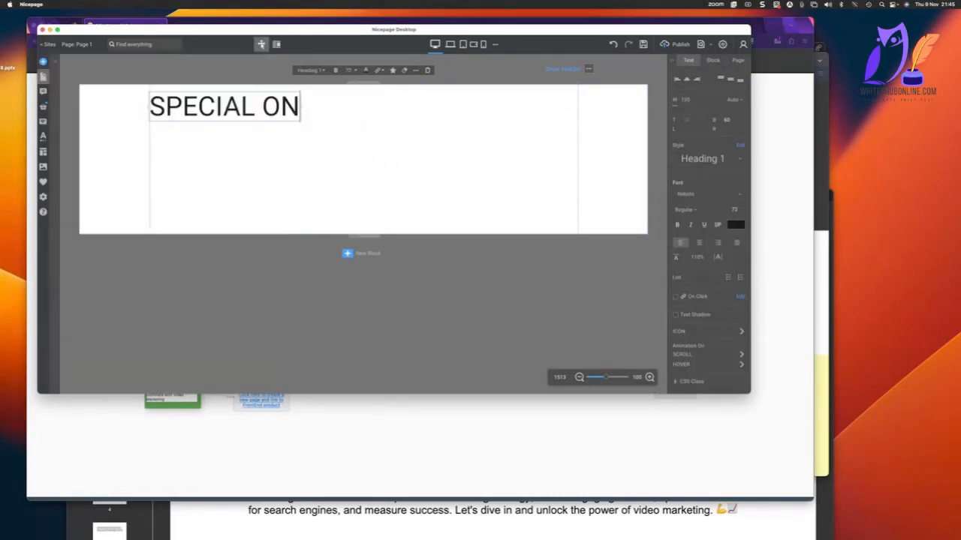
type("E TIME OFFER:")
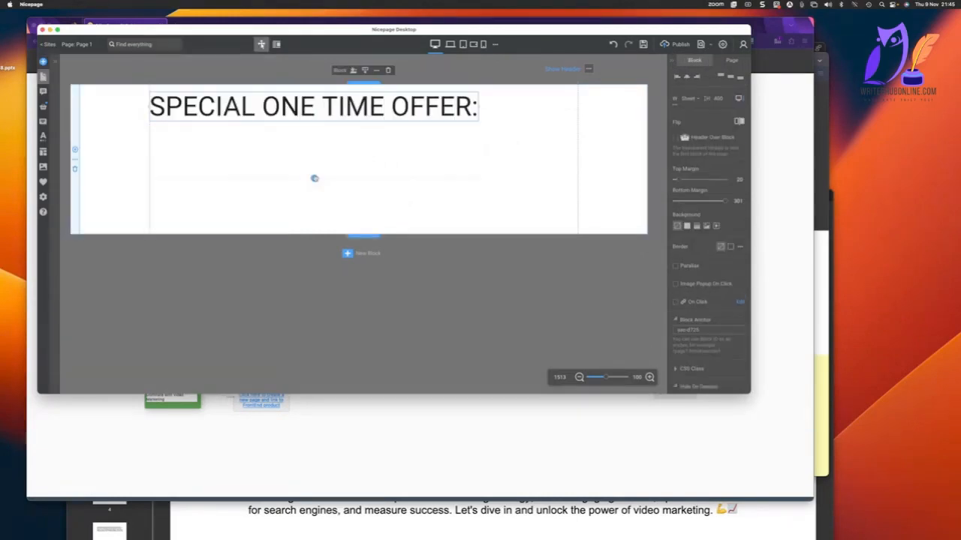
Add Heading 3 "Have us create a complete custome, unique version for you and you get the full copyright ownership and can use the content however you please.".
key("Return")
type("Have us create a")
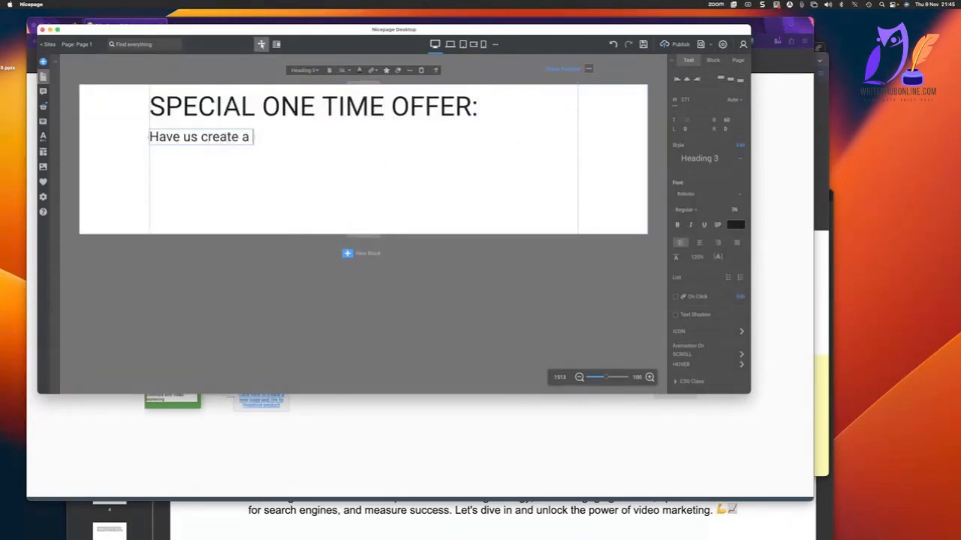
type(" complete custome, unique v")
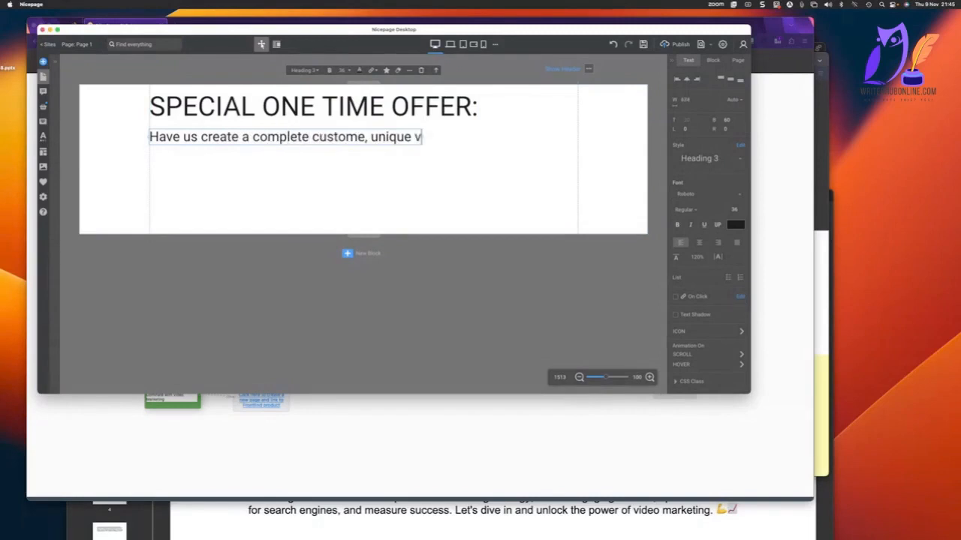
type("ersion fro yo")
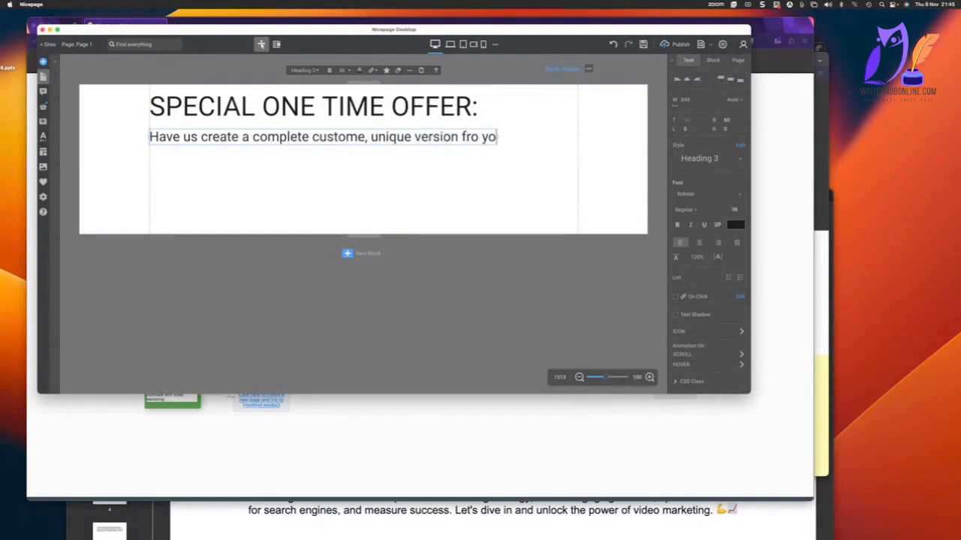
key("BackSpace")
key("BackSpace")
key("BackSpace")
key("BackSpace")
key("BackSpace")
type("or you and you")
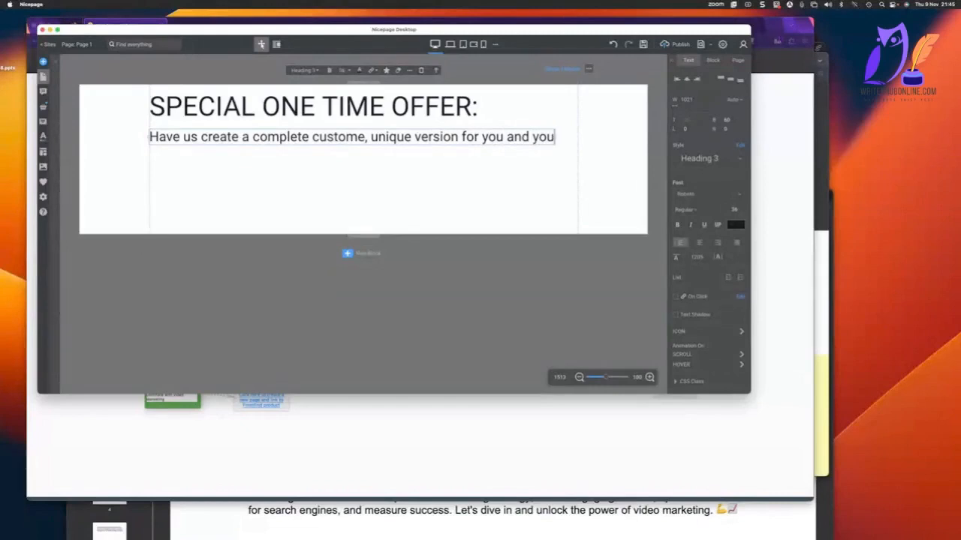
type(" get the full co")
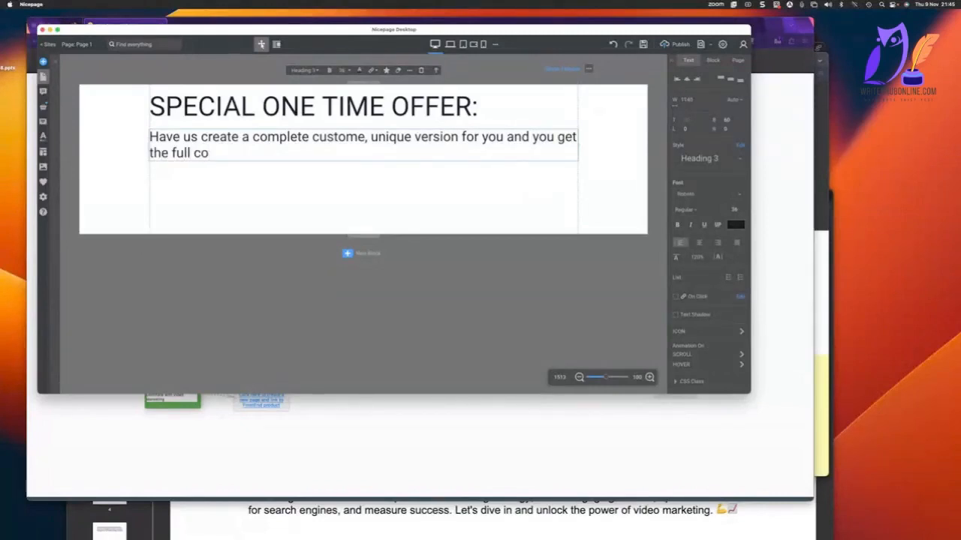
type("pyright ownership and c")
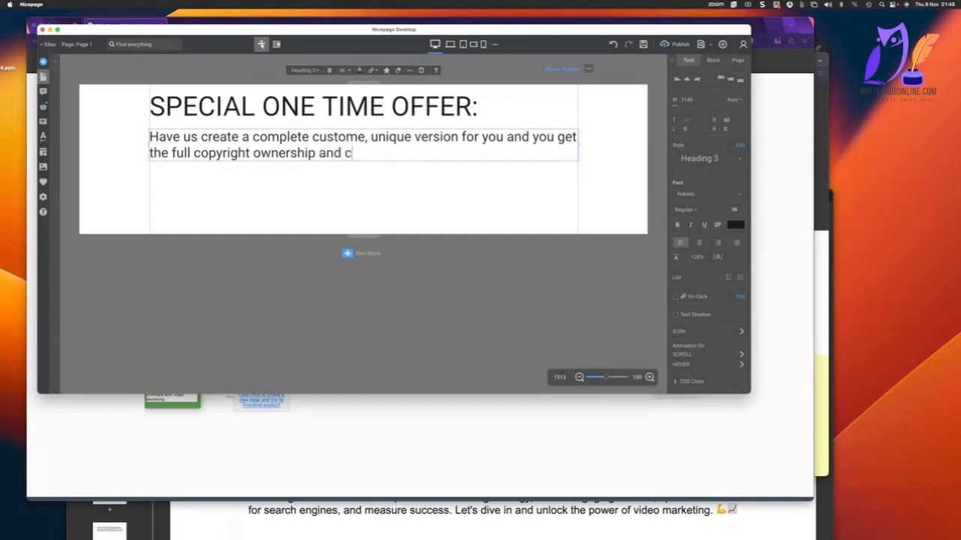
type("an use ithe content however you please.")
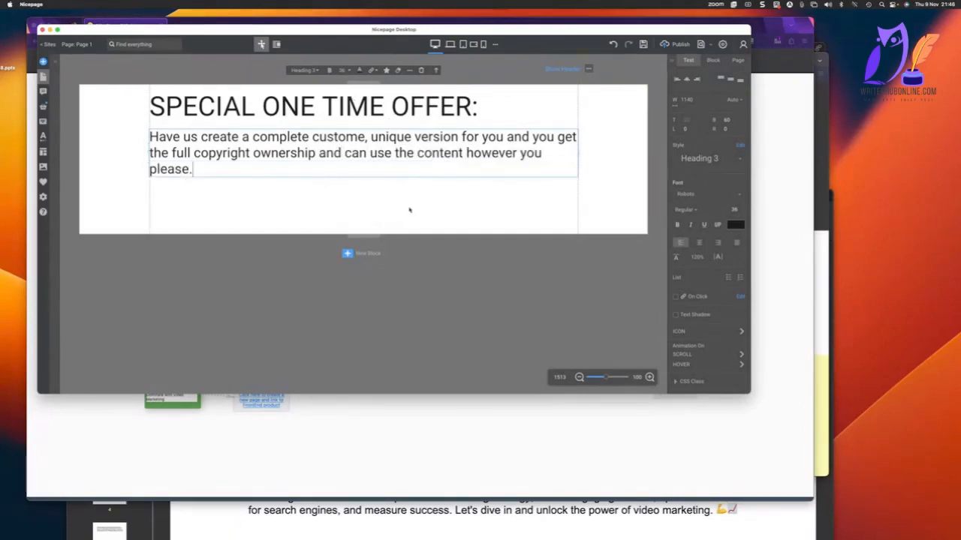
left_click(316, 207)
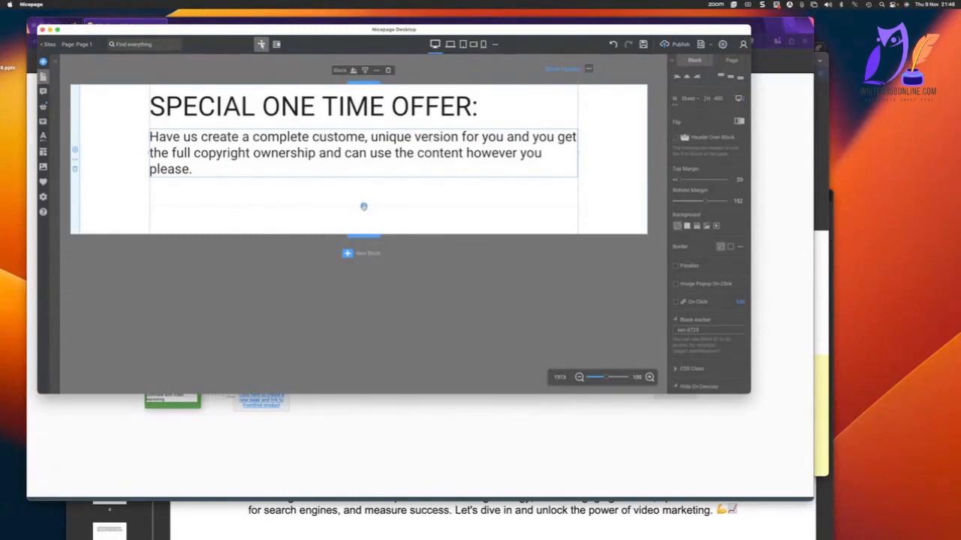
Insert an HTML element with its sample code below the Heading 3 text in the block.
left_click(363, 206)
scroll(75, 323, "down", 3)
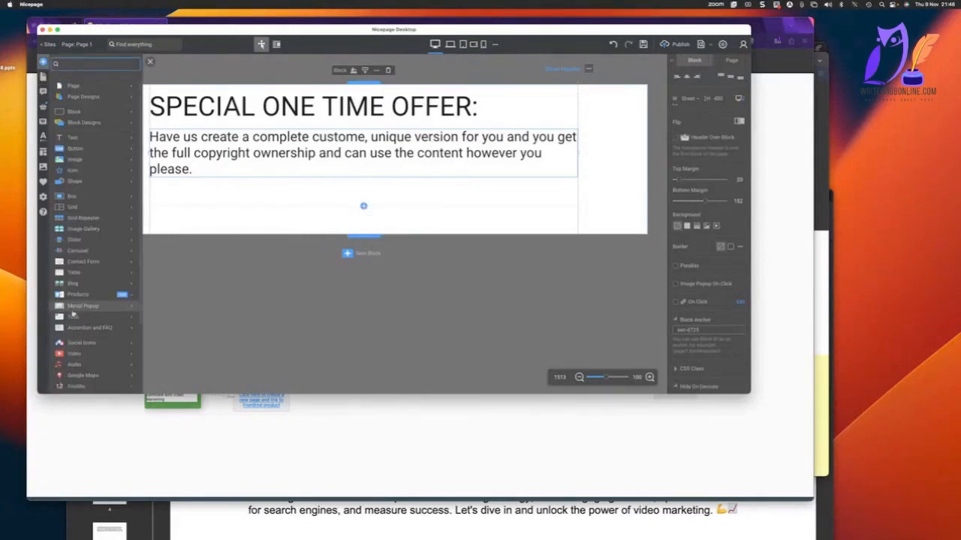
mouse_move(77, 336)
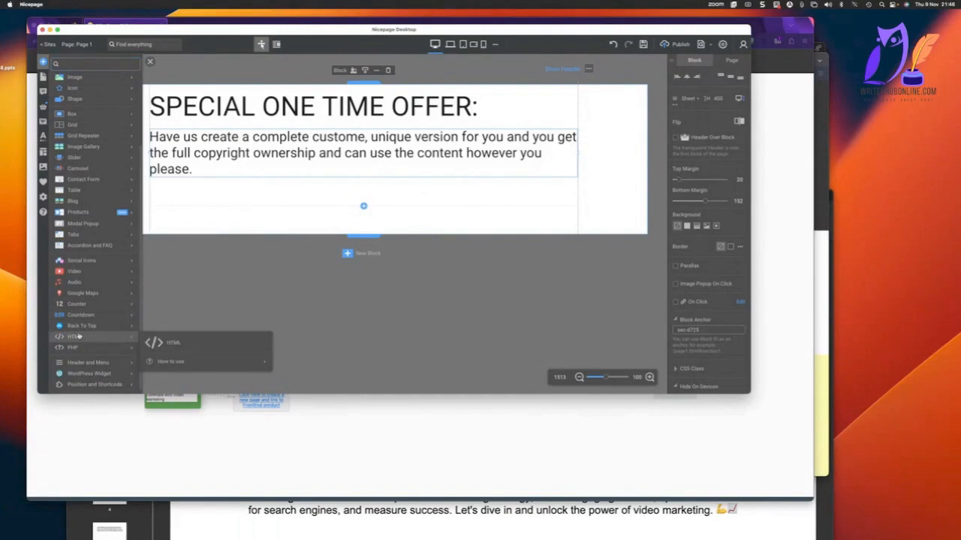
left_click(176, 341)
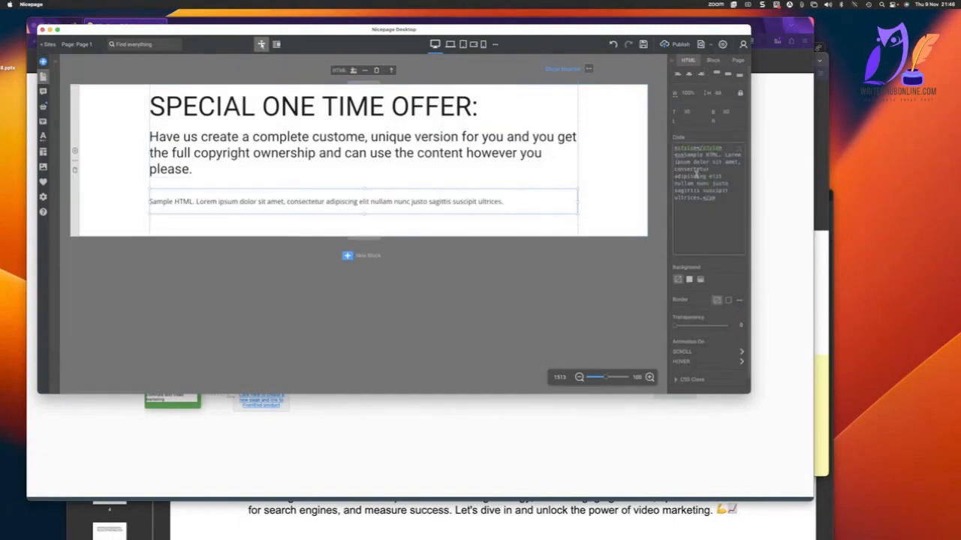
Rename Page 1 to SpecialOTO, leaving its parent folder empty and its site as PLR pack Template.
left_click(78, 44)
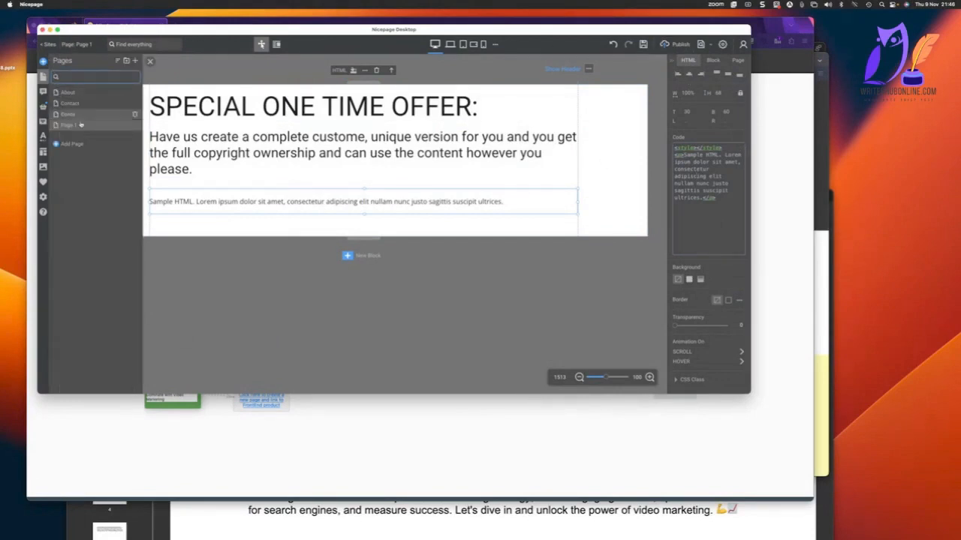
left_click(135, 126)
type("SpecialOTO")
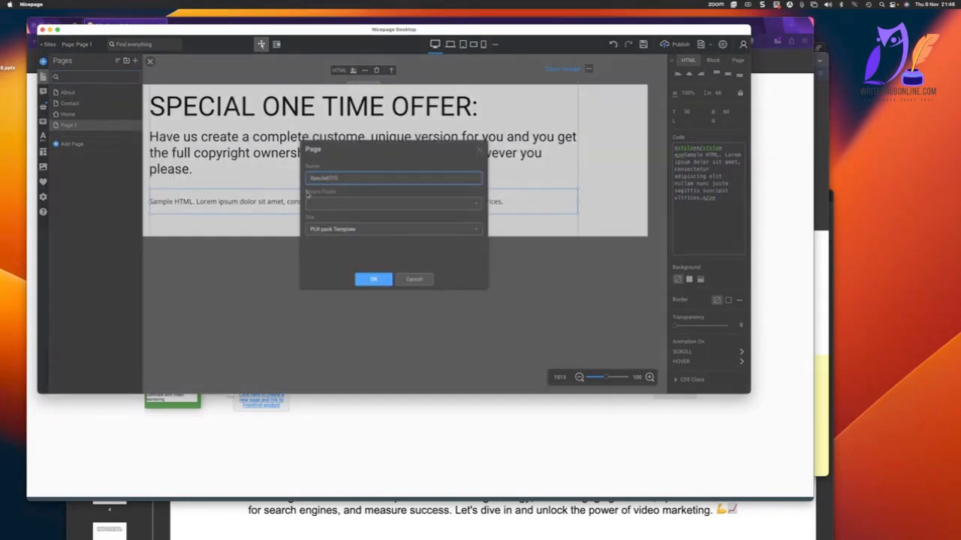
left_click(373, 279)
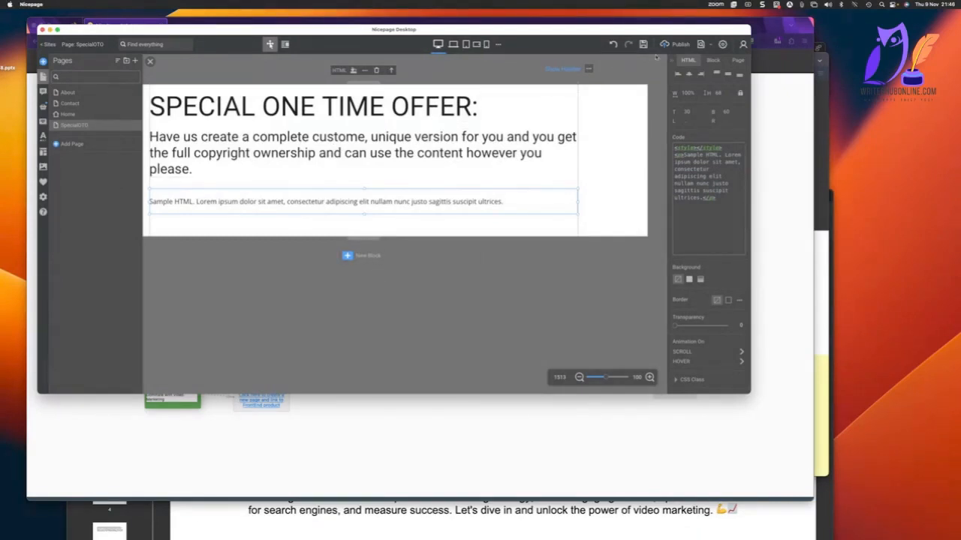
Publish the site to Nicepage Hosting and dismiss the publishing message.
left_click(673, 44)
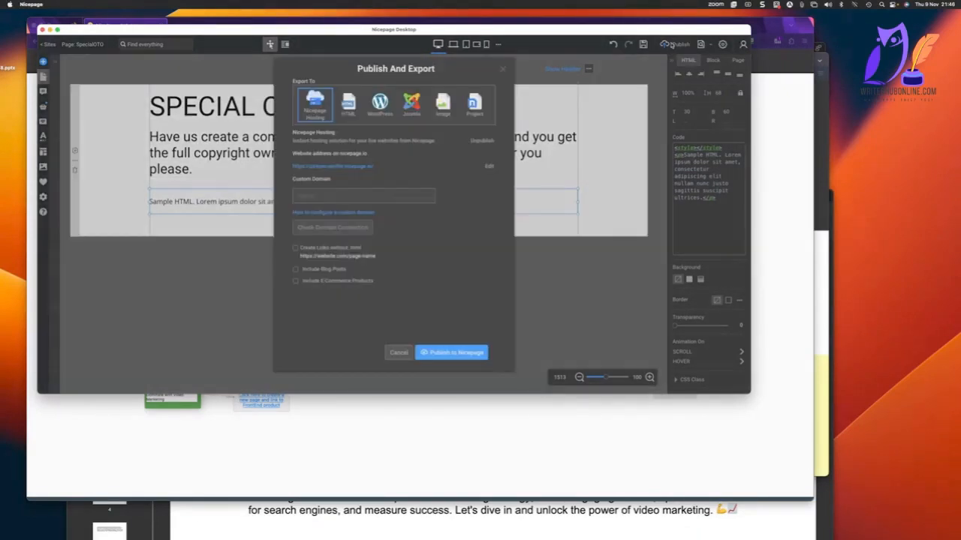
left_click(438, 352)
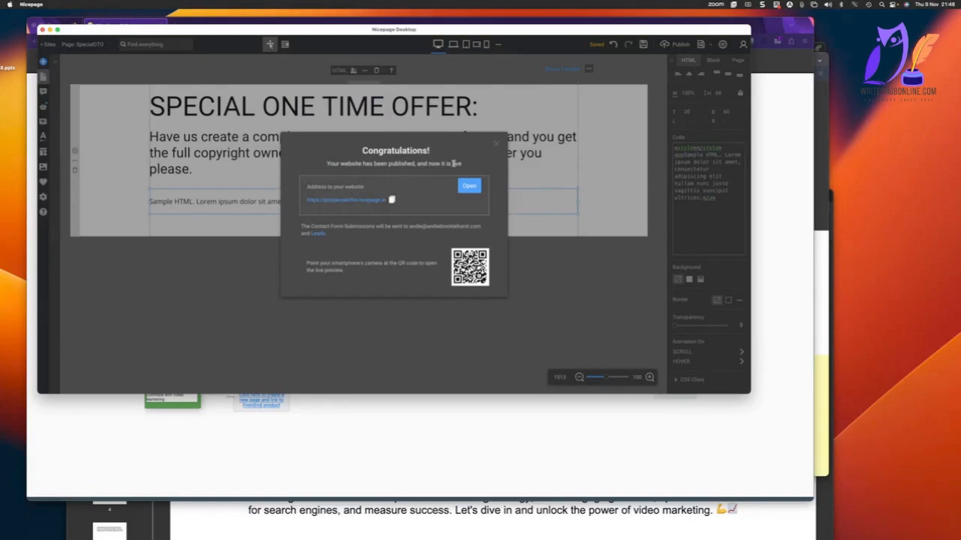
left_click(496, 143)
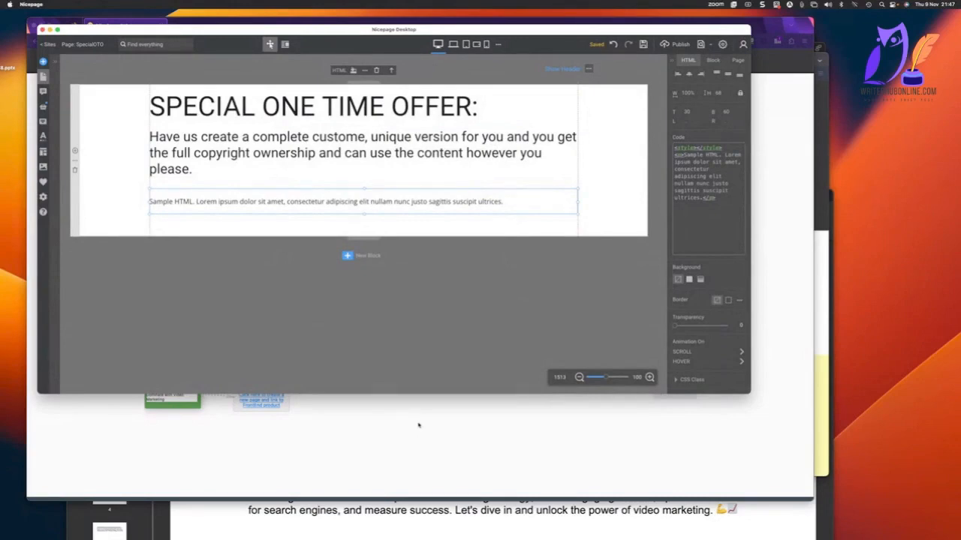
left_click(418, 425)
left_click(350, 294)
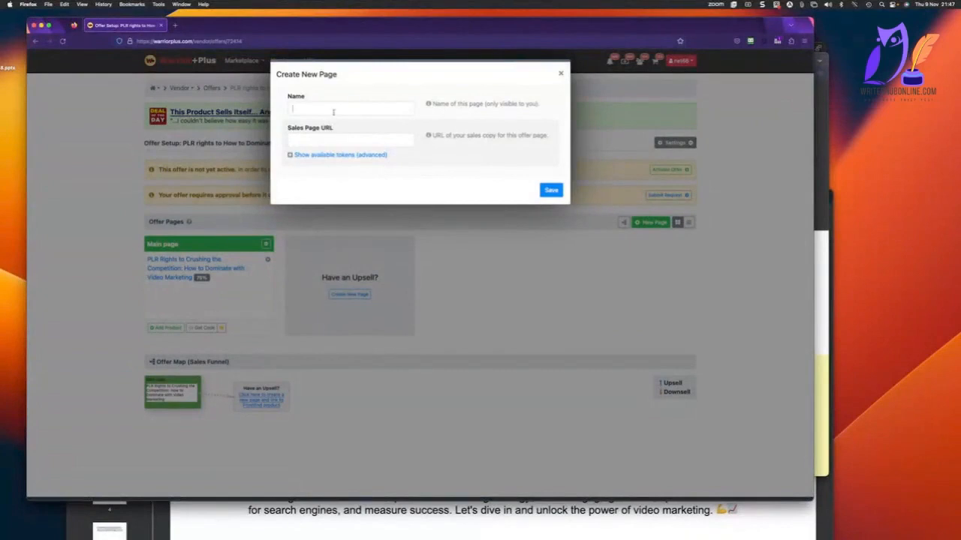
left_click(333, 111)
type("Custo")
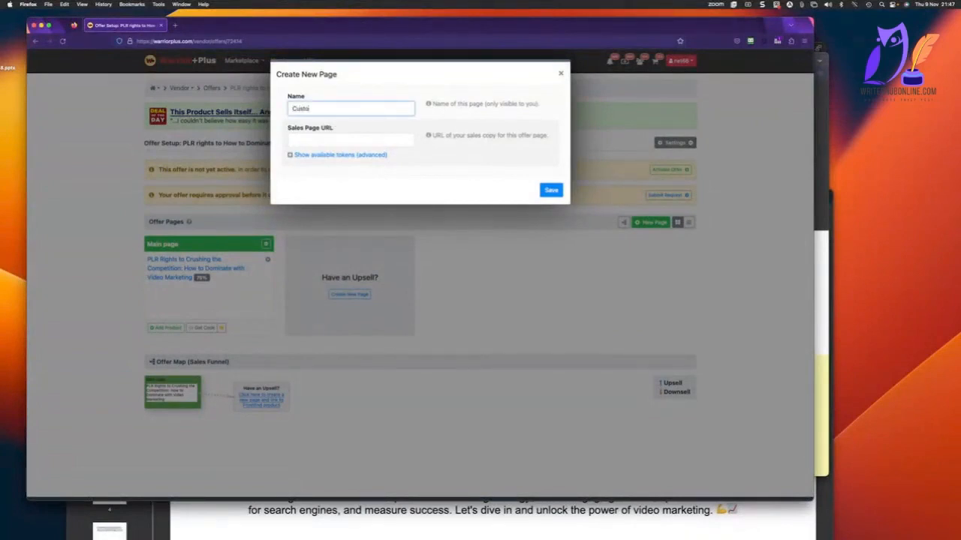
type("m rewrite")
key("Tab")
type("https://plrspecialoffer.nicepage.io/Hom")
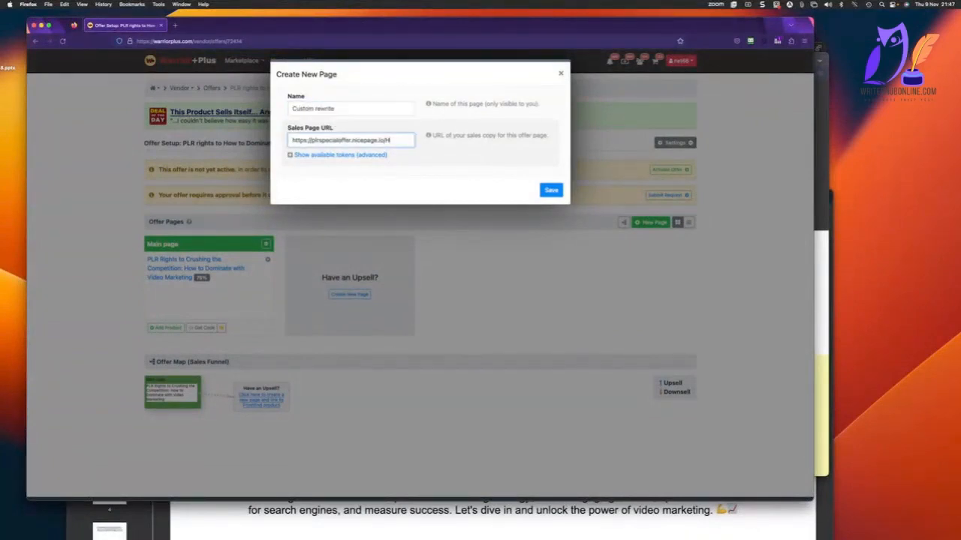
type("SpecialOTO.html")
left_click(550, 190)
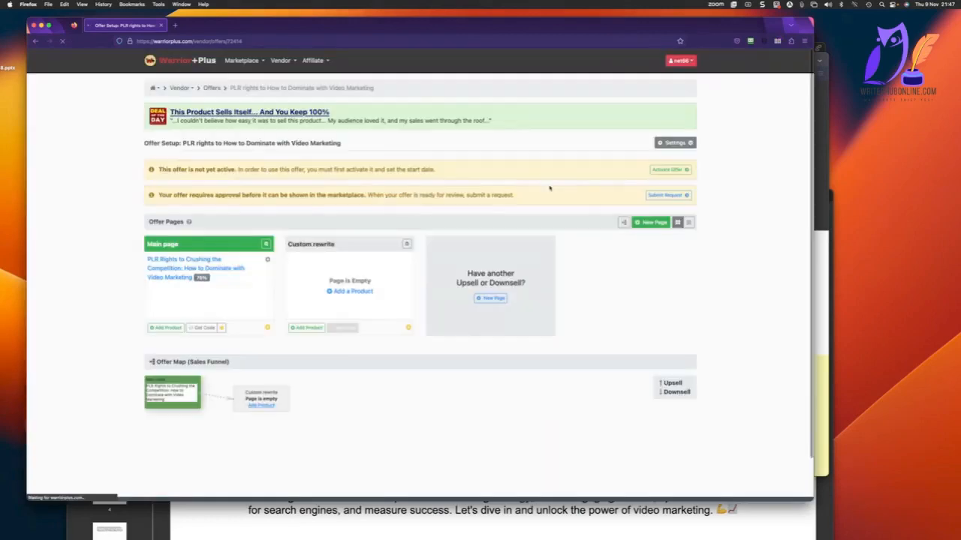
scroll(430, 195, "down", 1)
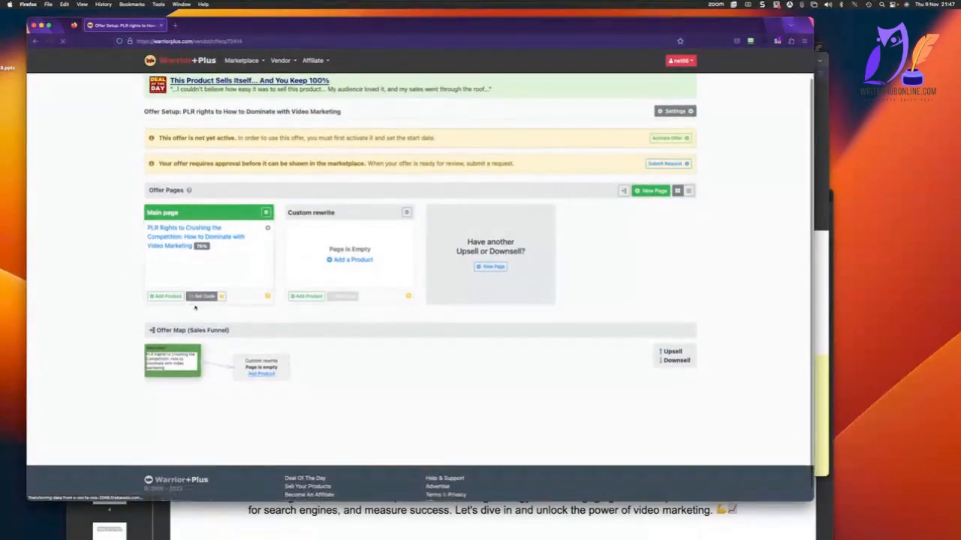
left_click(340, 260)
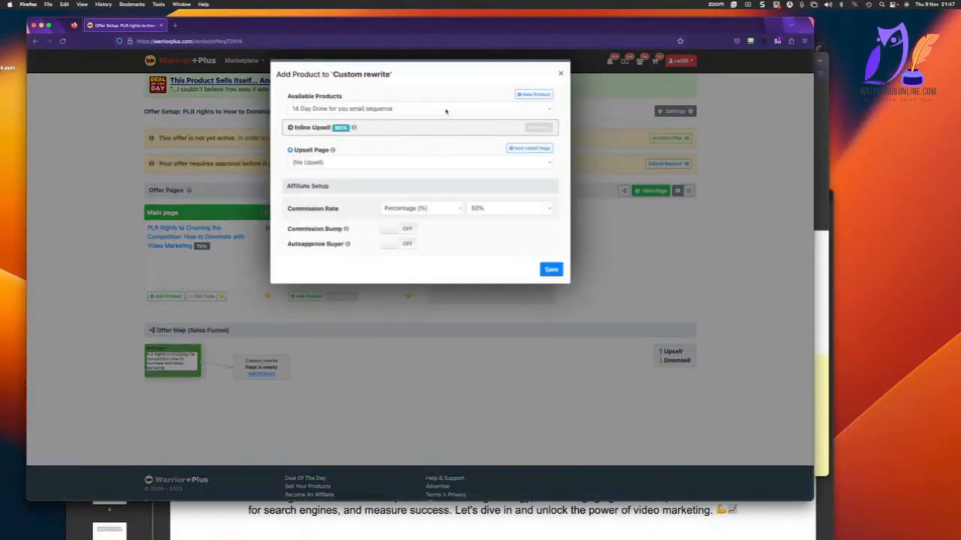
left_click(445, 111)
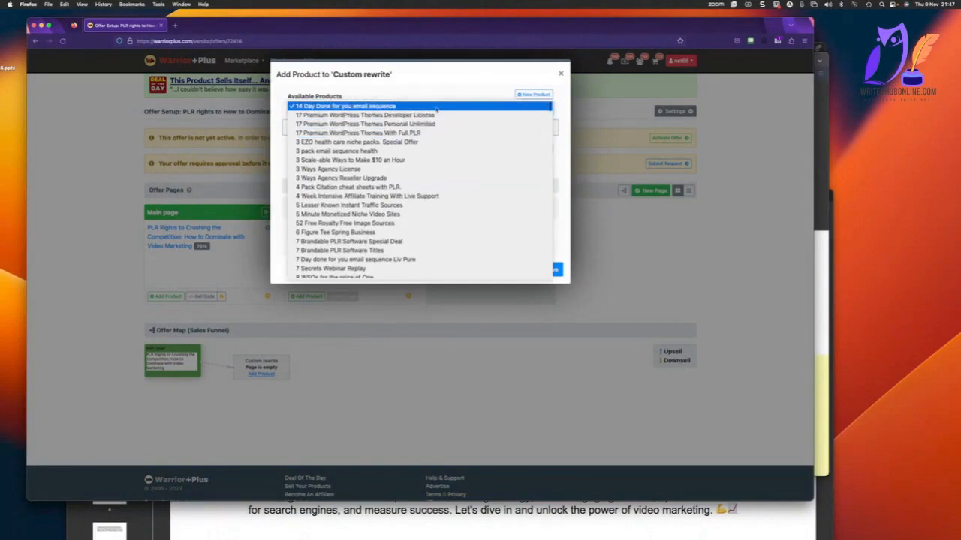
key("c")
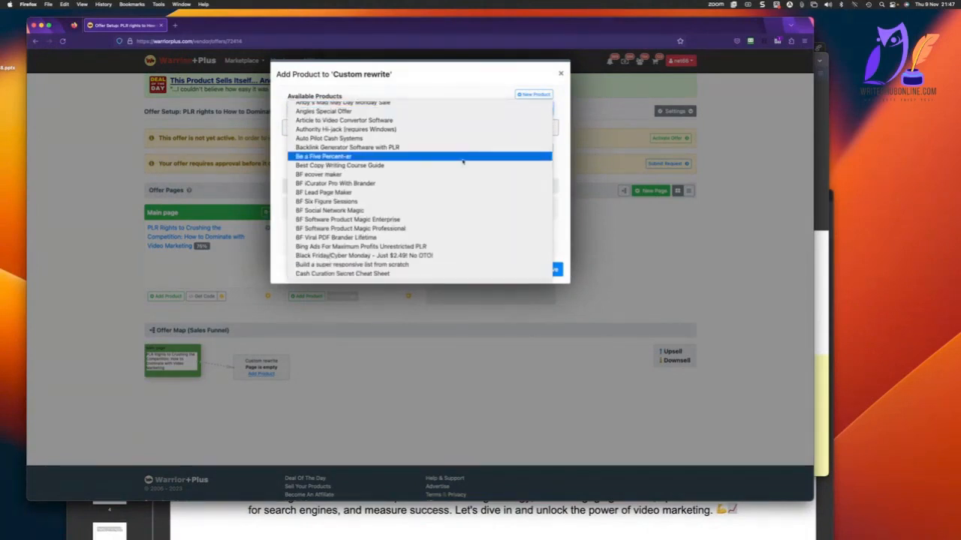
scroll(464, 164, "down", 6)
scroll(463, 163, "down", 2)
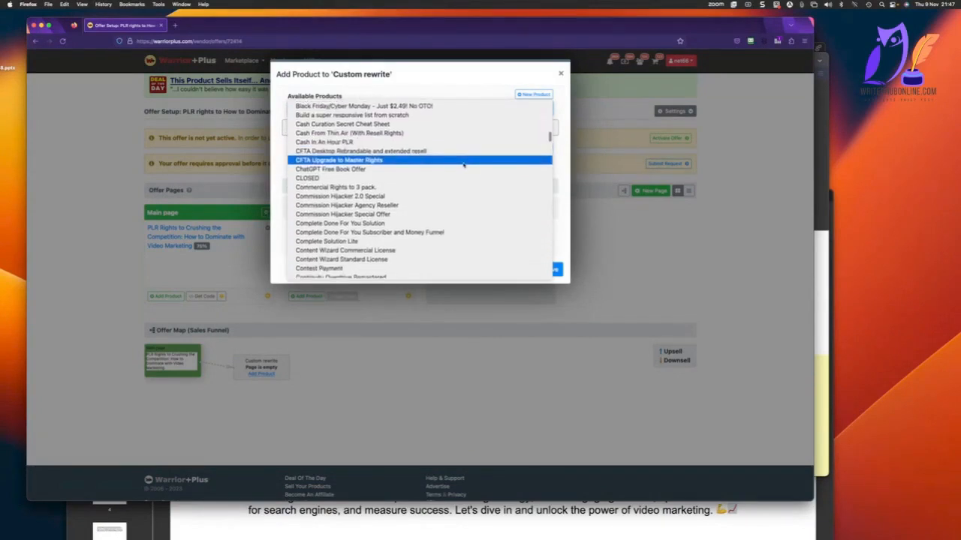
scroll(464, 165, "down", 1)
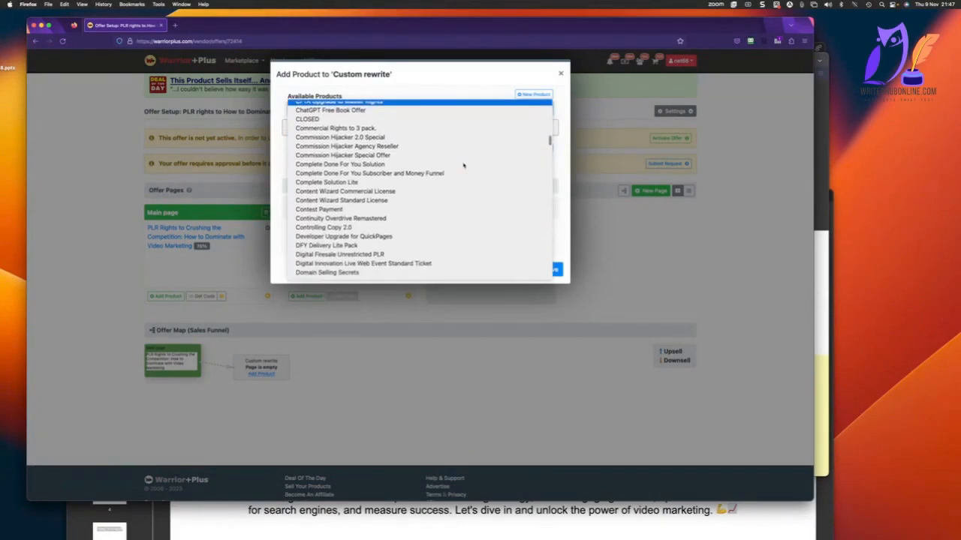
scroll(463, 165, "down", 15)
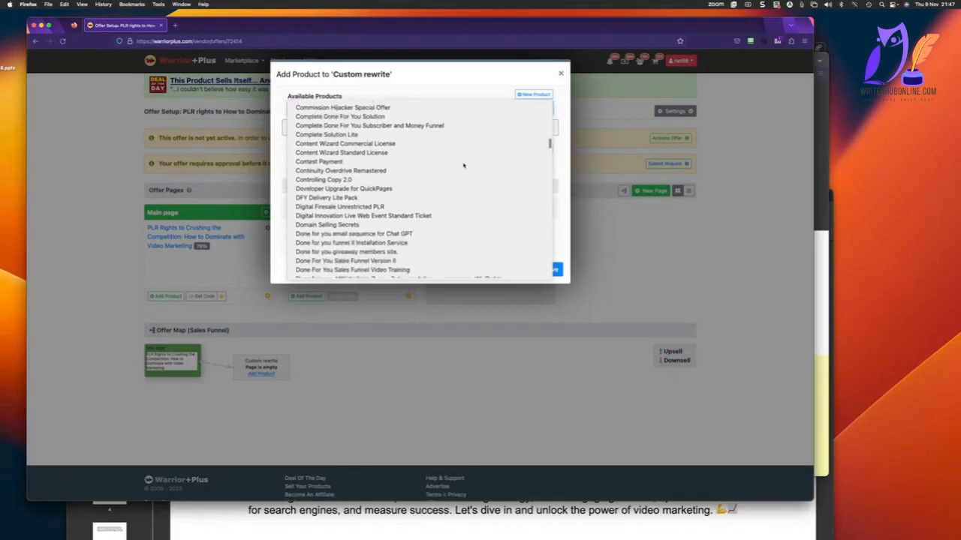
scroll(463, 165, "down", 15)
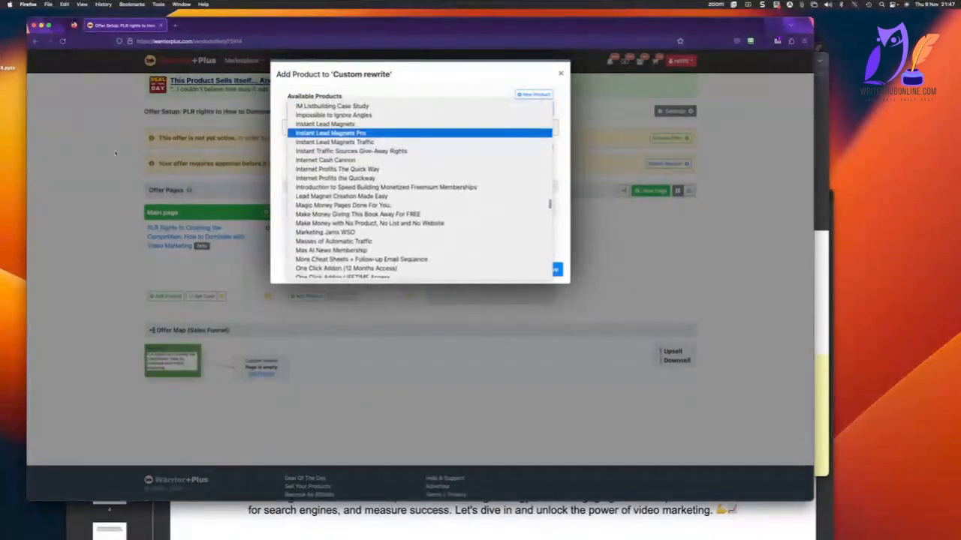
left_click(154, 145)
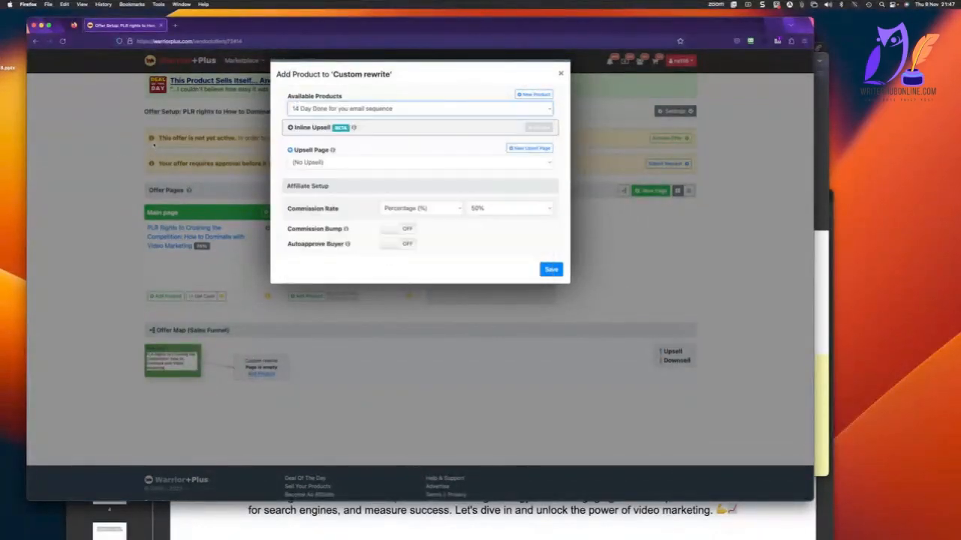
left_click(560, 74)
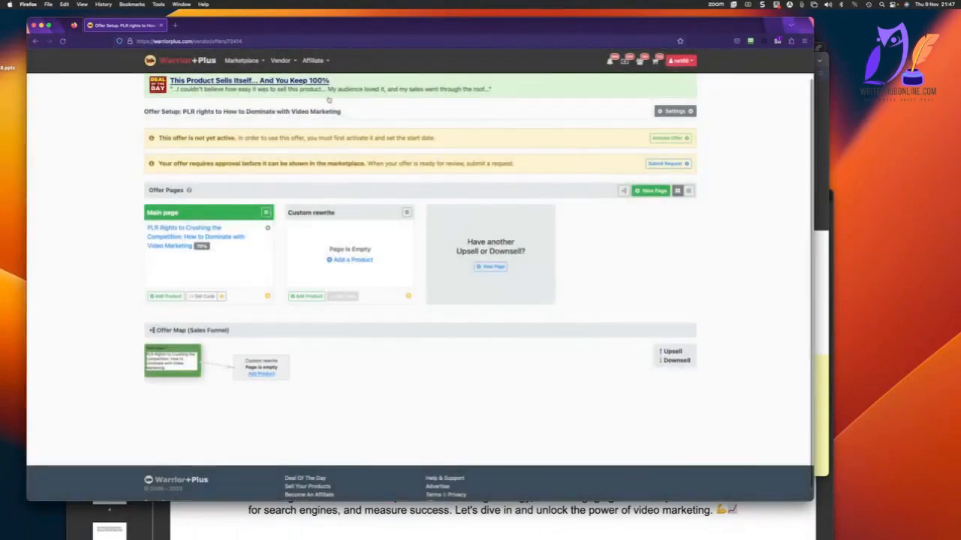
Open the vendor Products list in a new tab and check the name of the custom rewrite product.
left_click(280, 60)
right_click(283, 104)
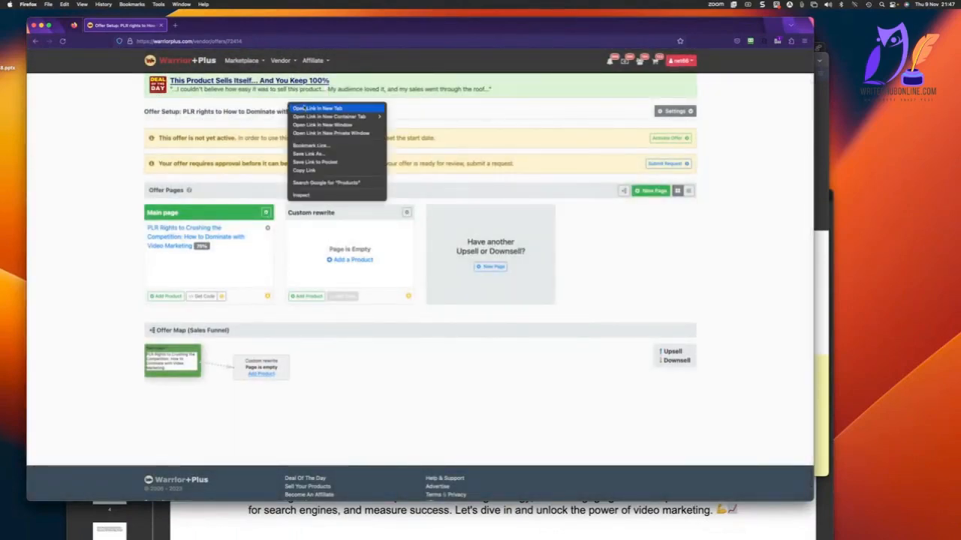
left_click(306, 107)
left_click(209, 25)
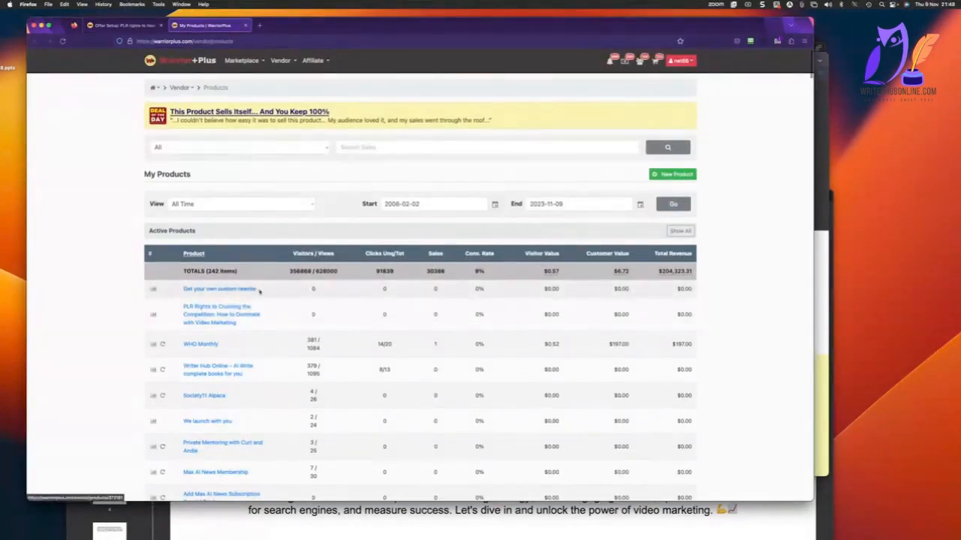
Add the product "Get your own custom rewrite" to the Custom rewrite page with 50% commission and automatic buyer approval on.
left_click(113, 25)
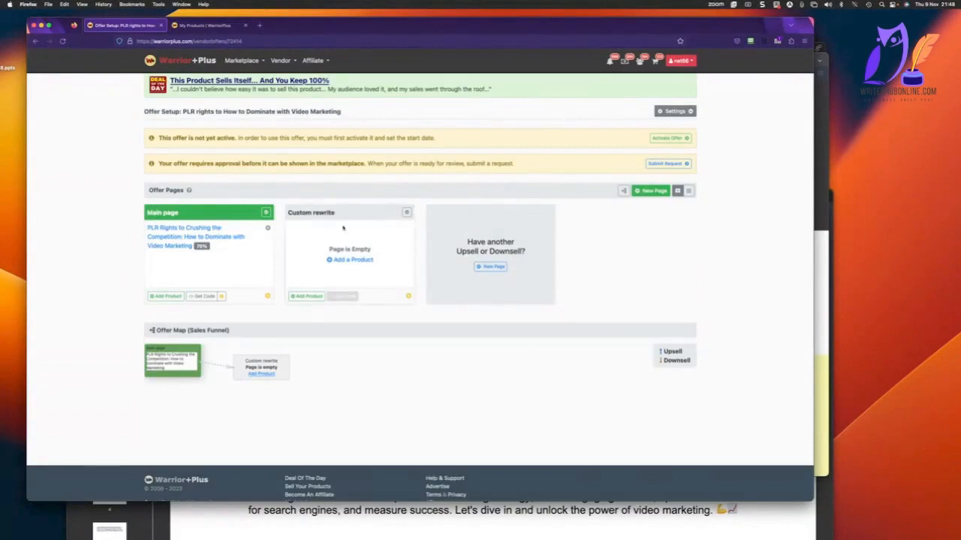
left_click(353, 259)
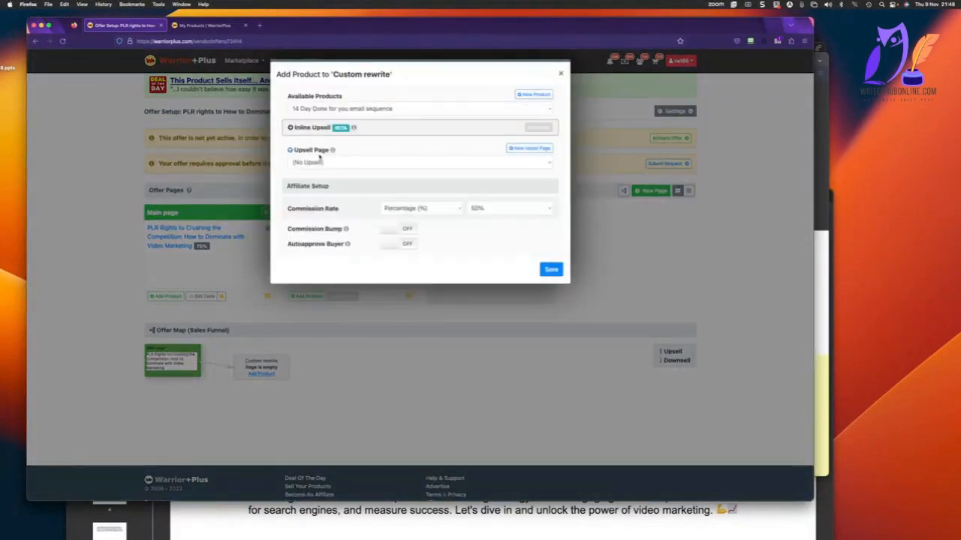
left_click(328, 108)
scroll(328, 113, "down", 10)
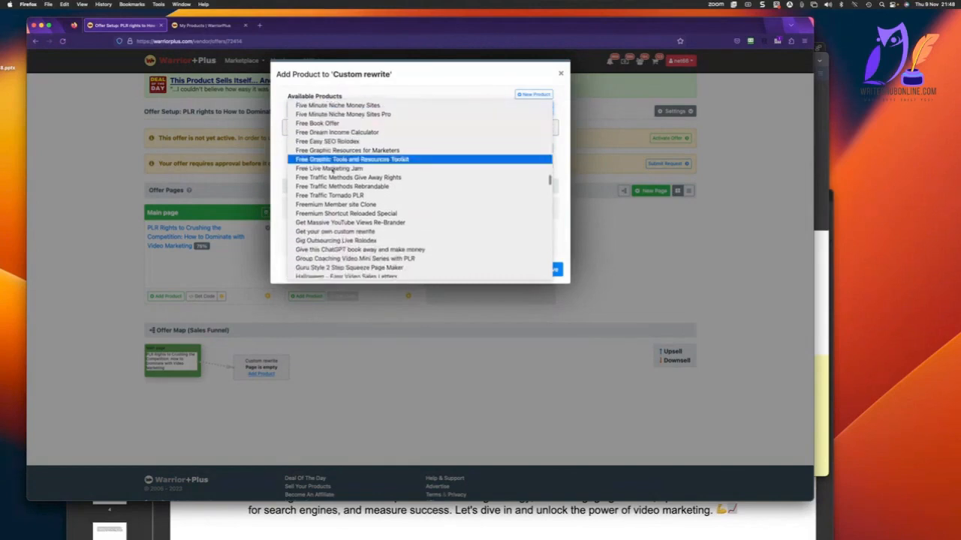
left_click(341, 233)
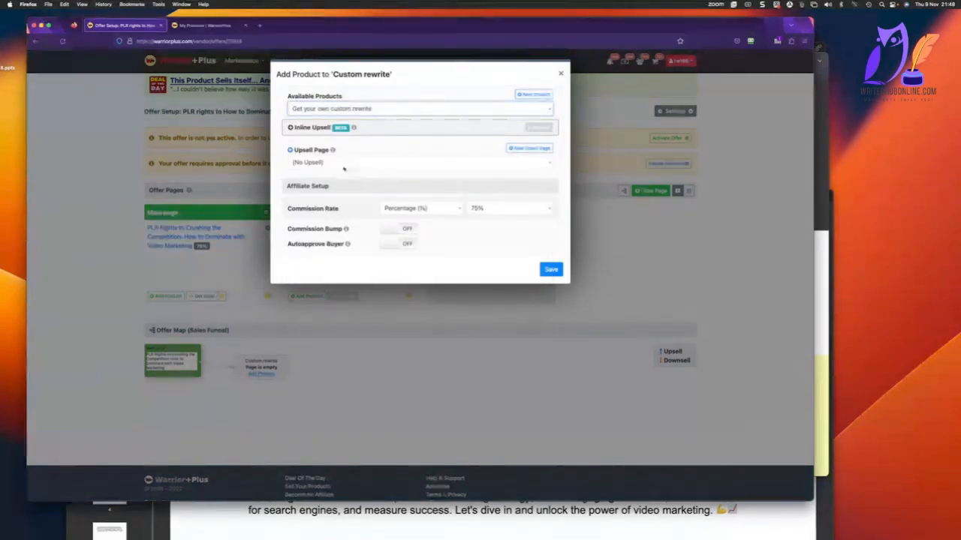
left_click(486, 211)
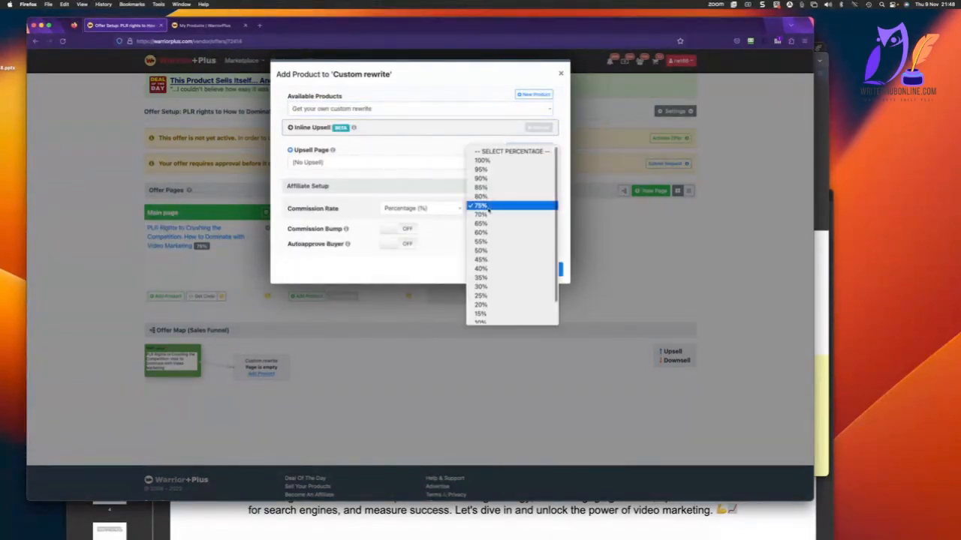
left_click(494, 252)
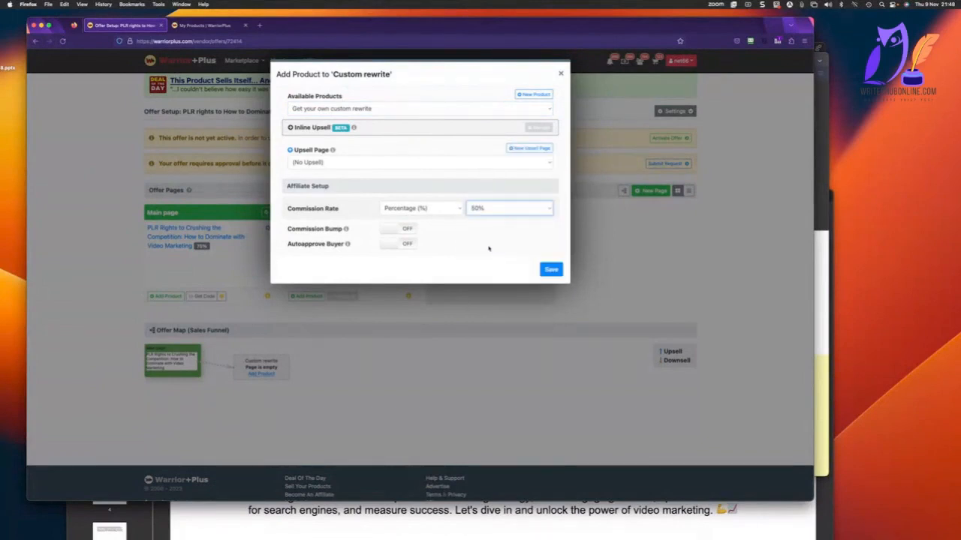
left_click(405, 246)
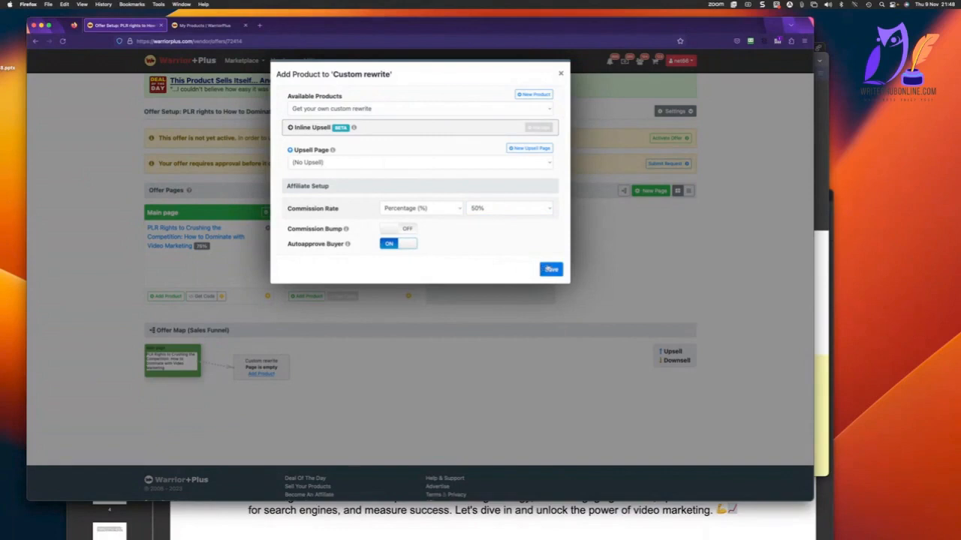
left_click(555, 269)
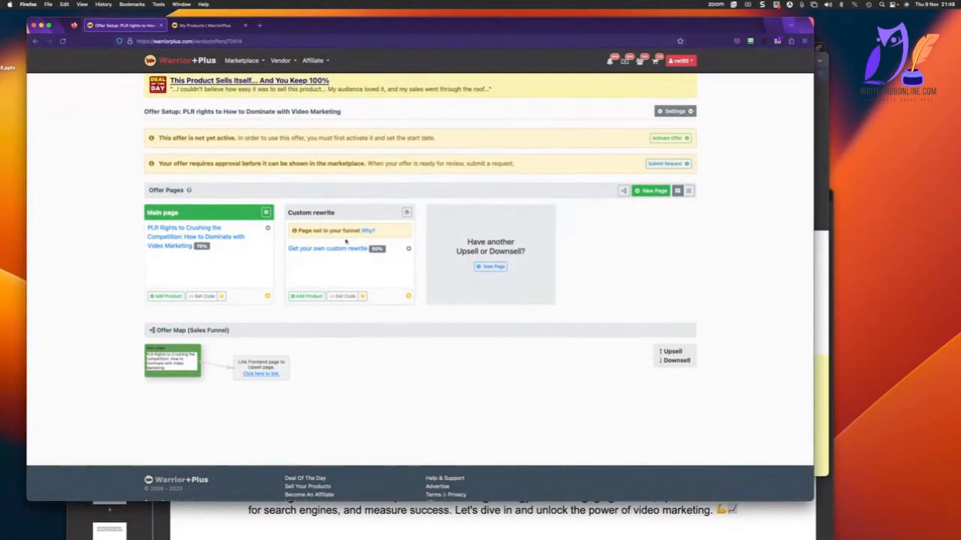
Set Custom rewrite as the upsell page for the video marketing PLR rights product on the Main page.
left_click(267, 228)
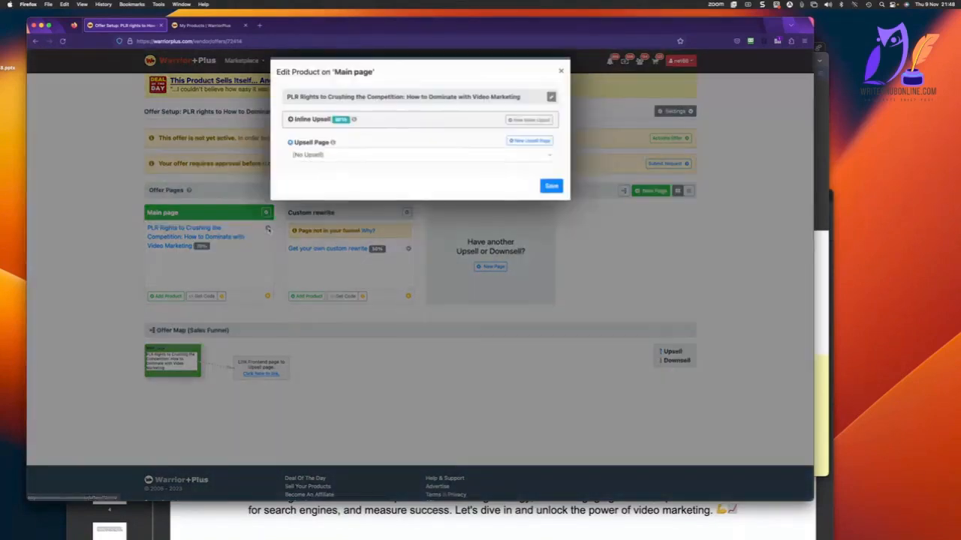
left_click(351, 157)
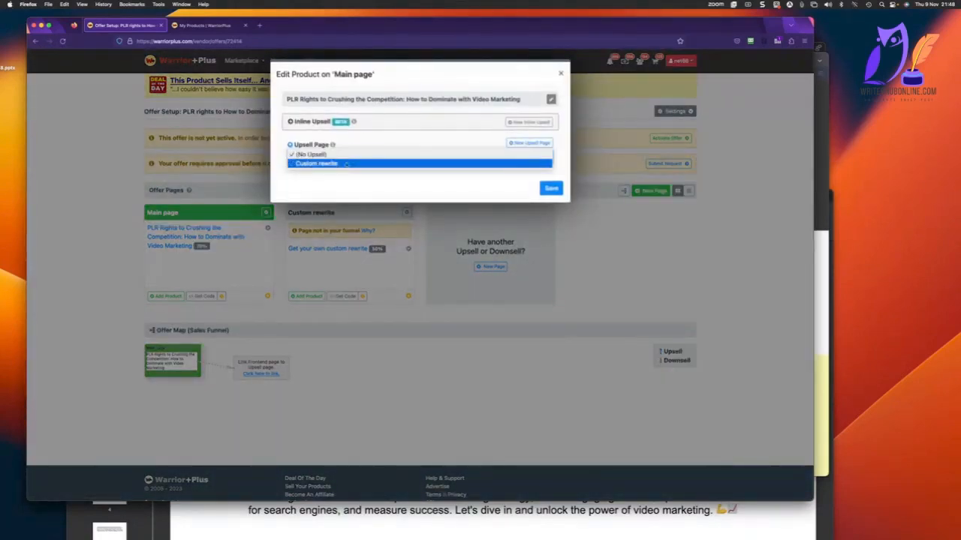
left_click(346, 165)
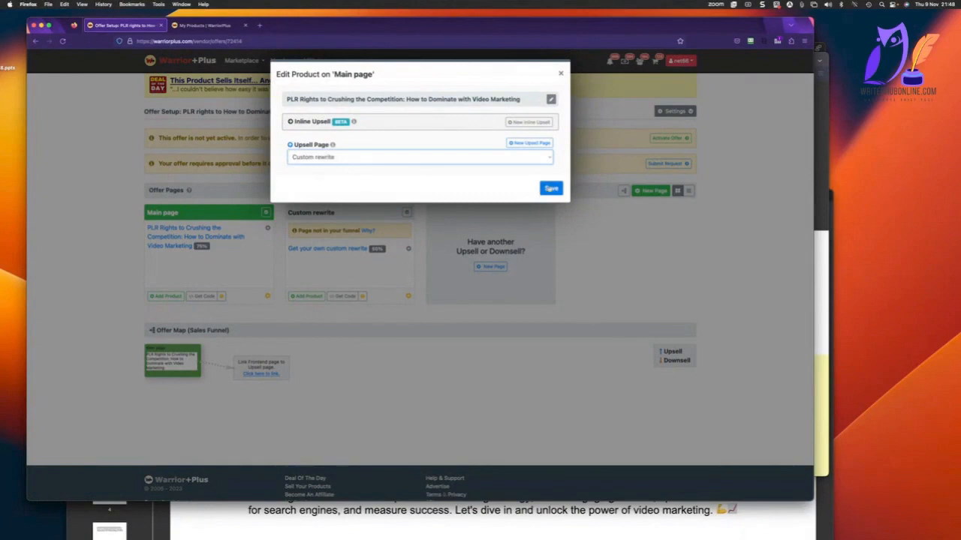
left_click(551, 188)
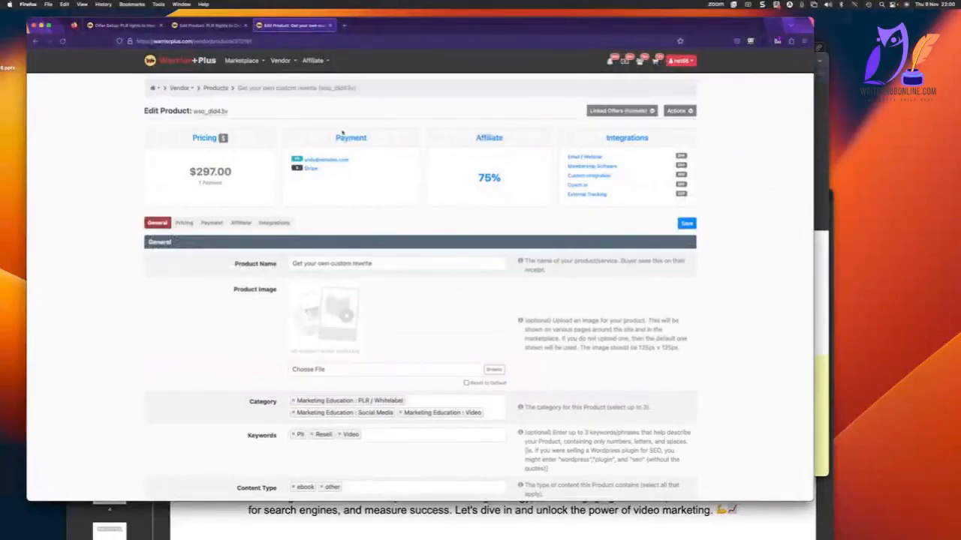
Review the access and licensing settings of the "Get your own custom rewrite" product.
left_click(201, 29)
left_click(274, 29)
mouse_move(281, 60)
scroll(305, 199, "down", 10)
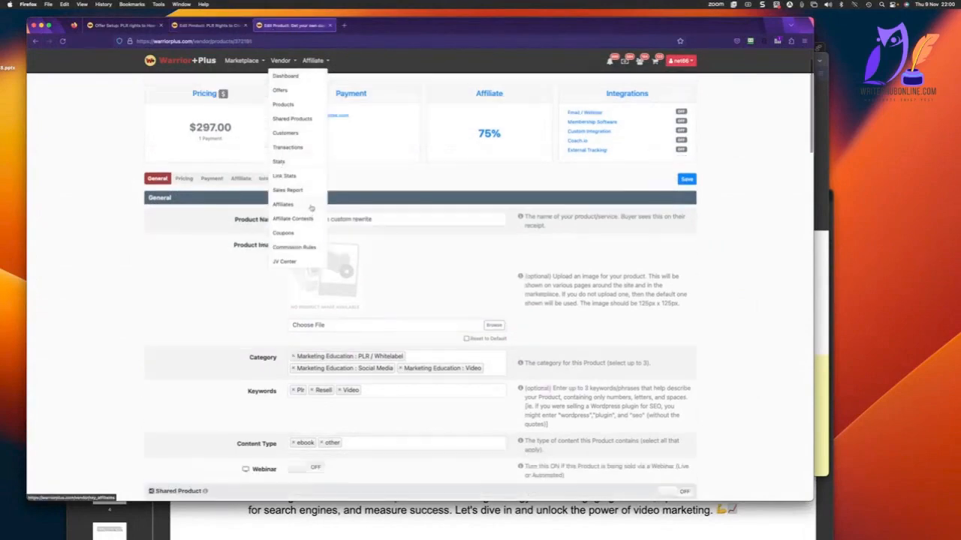
scroll(306, 199, "up", 5)
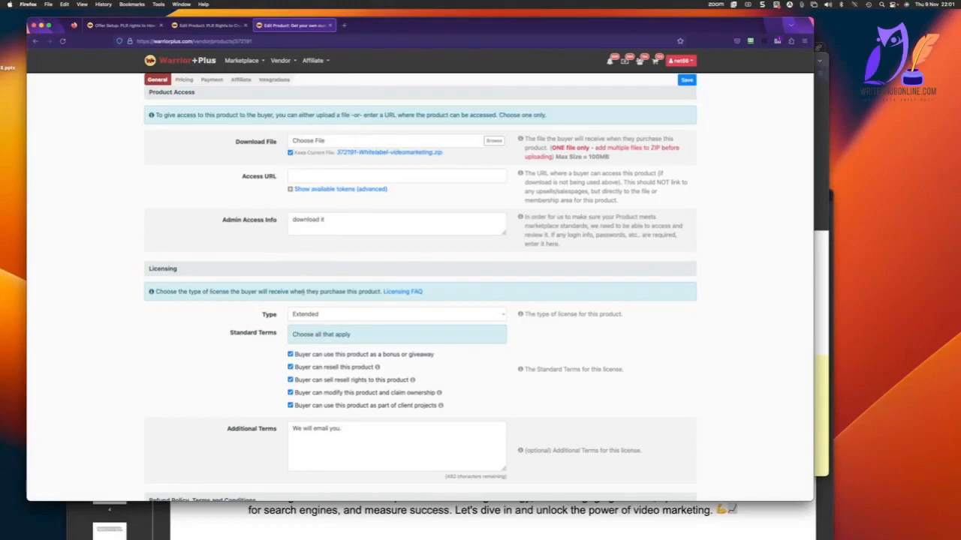
Return to the offer setup and save the Main page product with Custom rewrite as its upsell page.
left_click(117, 26)
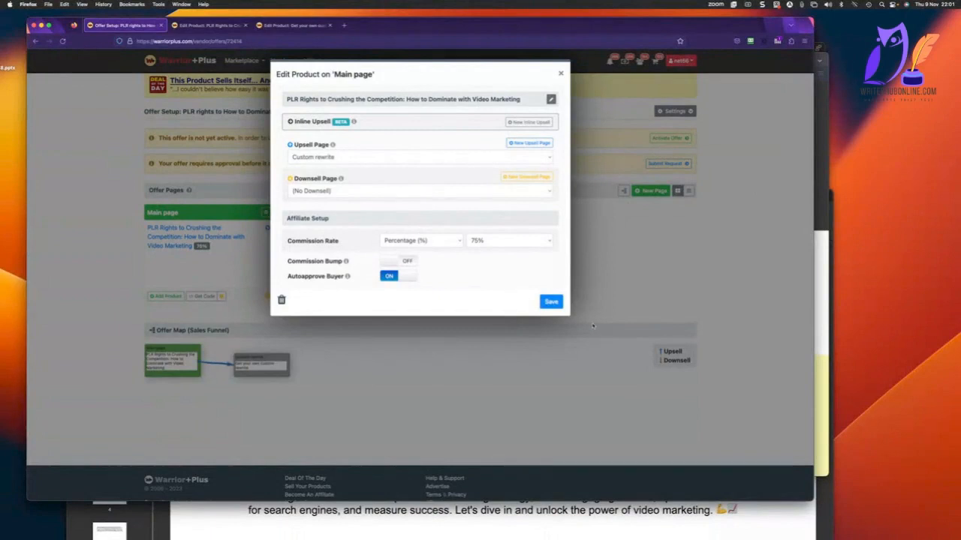
left_click(551, 301)
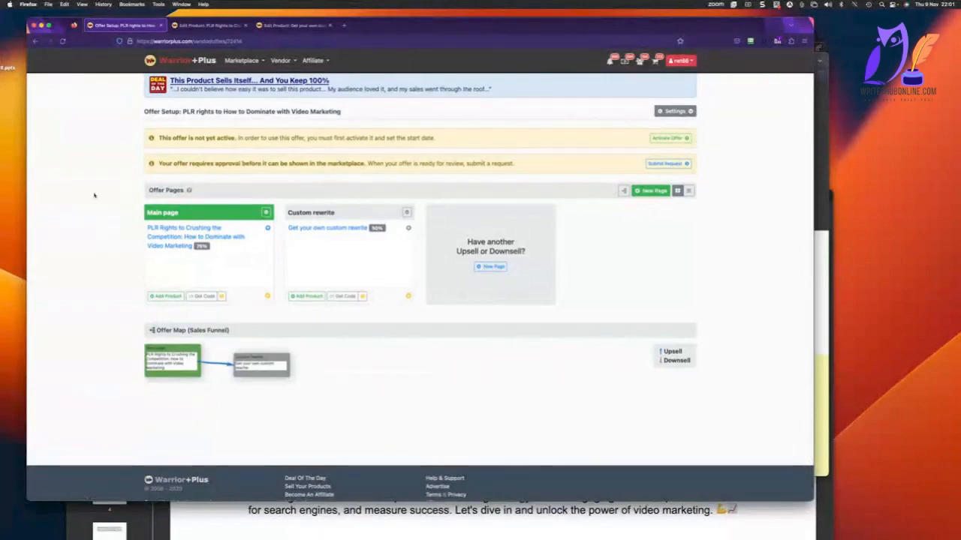
Switch to Nicepage and review the Home sales page, from the audiobook intro text through the email sequence and articles sections.
key("super+Tab")
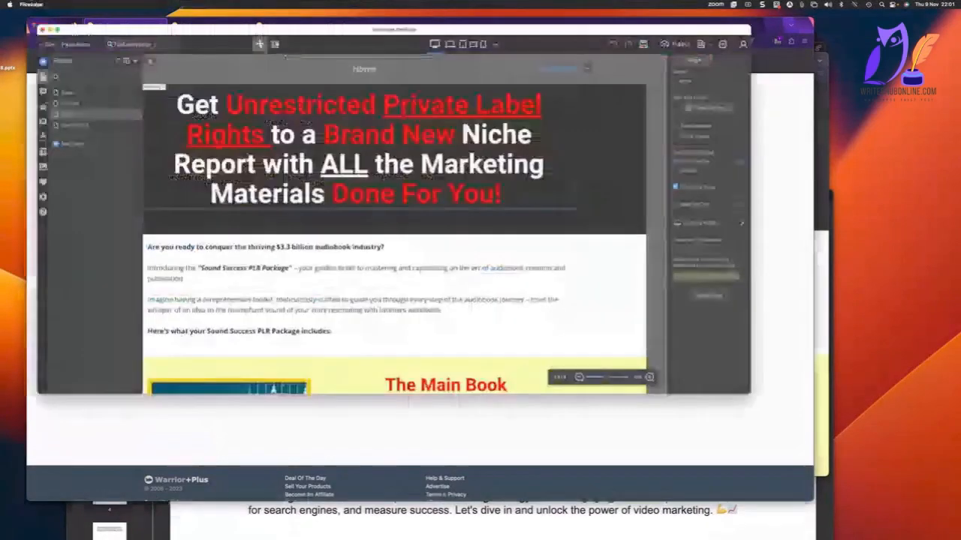
left_click(233, 266)
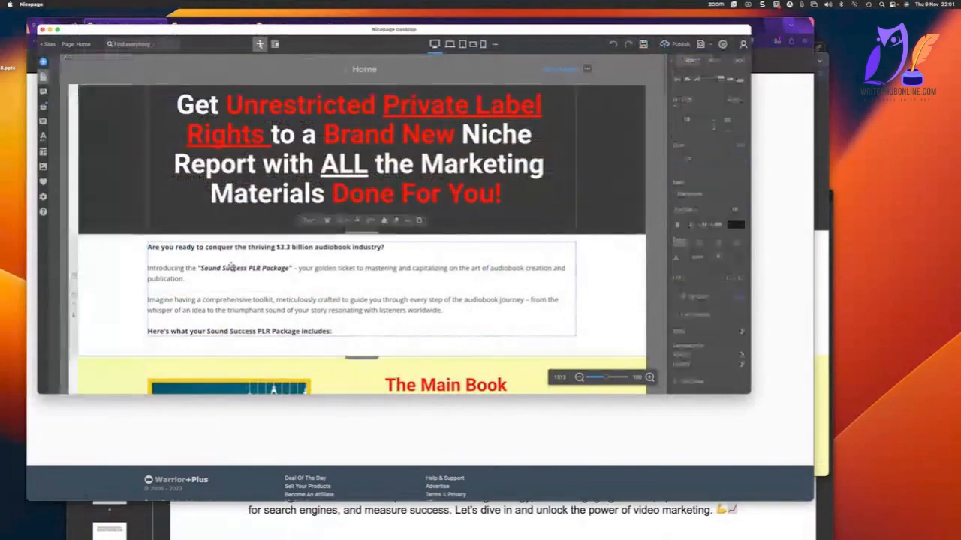
scroll(510, 287, "down", 10)
scroll(510, 287, "down", 15)
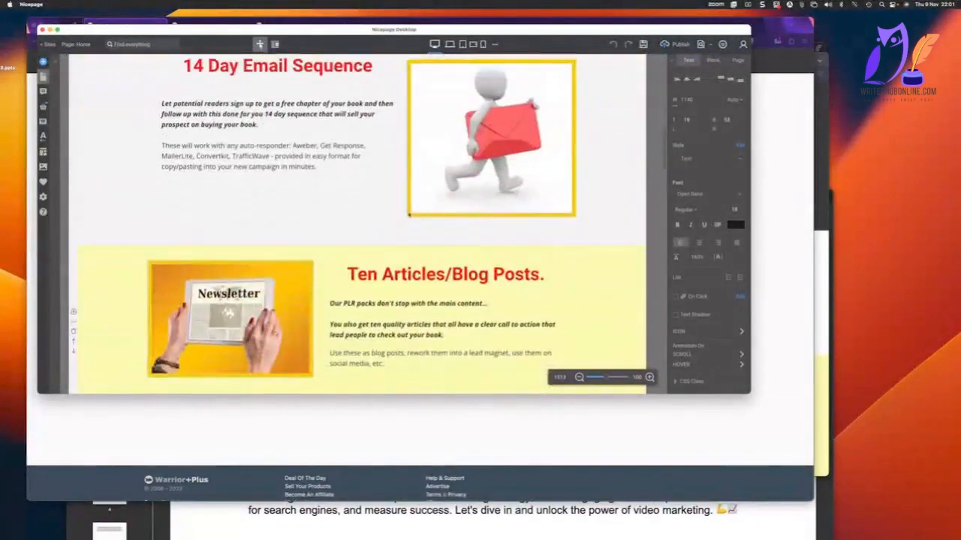
scroll(407, 225, "up", 20)
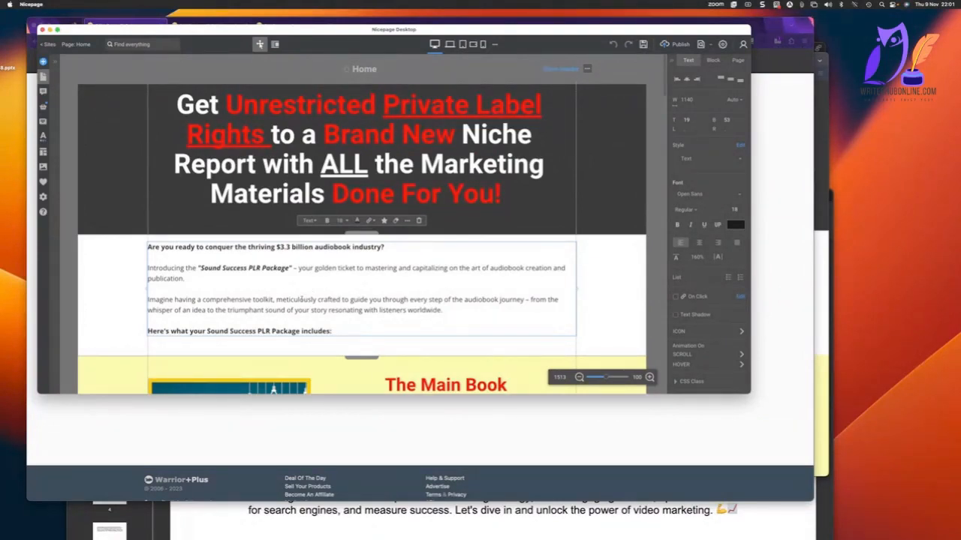
scroll(302, 299, "down", 3)
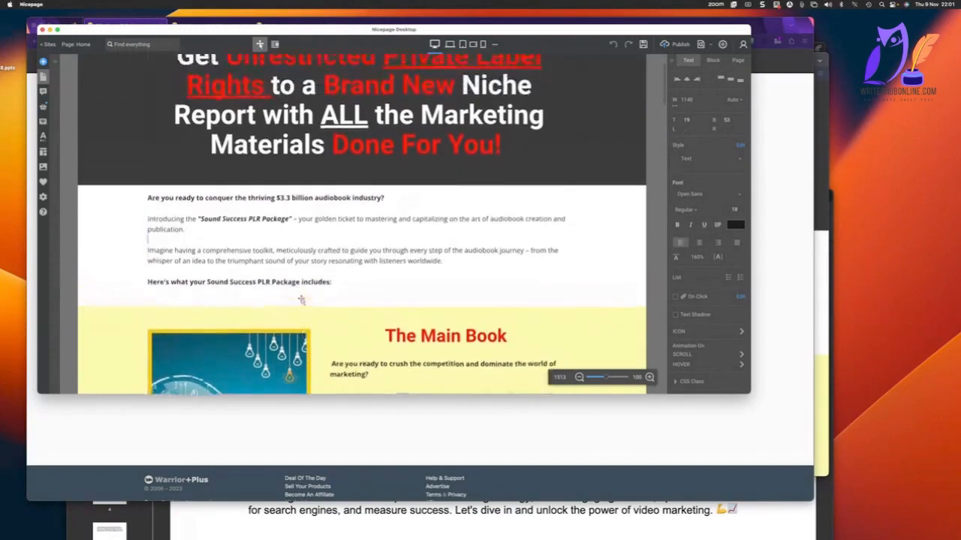
left_click(301, 300)
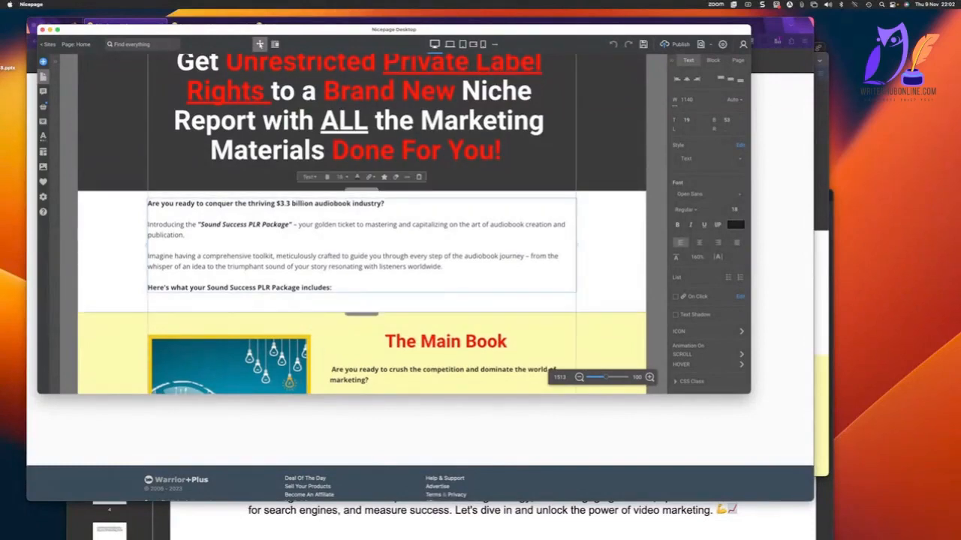
Switch back to Firefox and open the ChatGPT site in a new tab.
key("super+Tab")
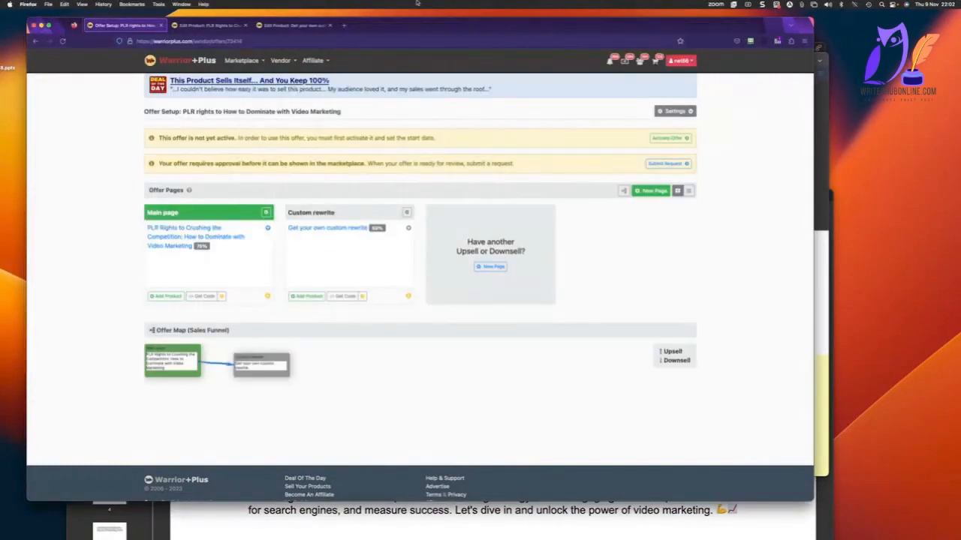
left_click(343, 25)
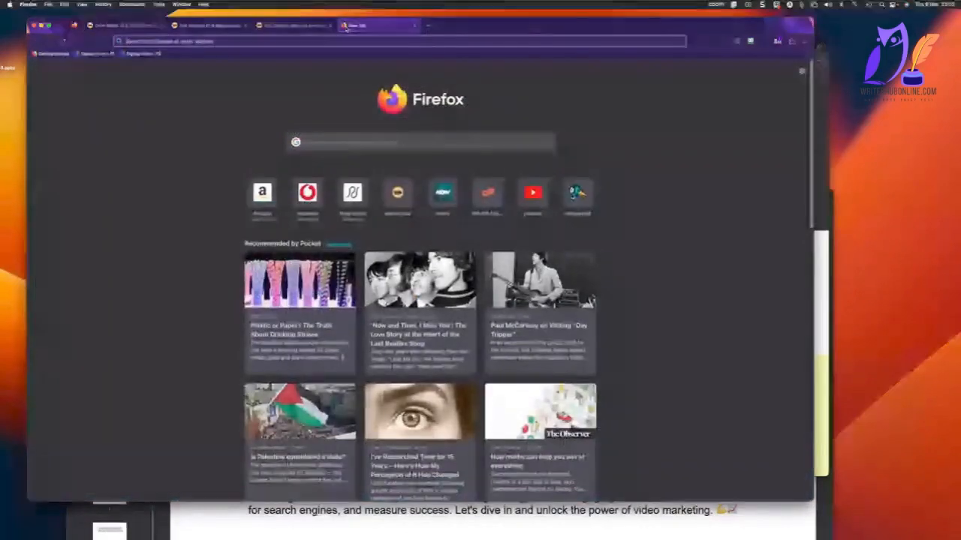
type("cha")
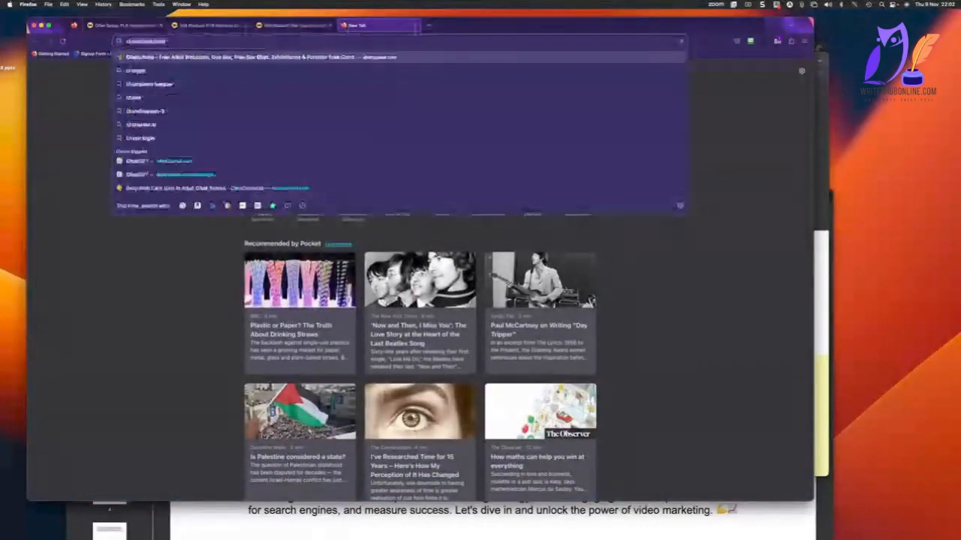
type("tgpt")
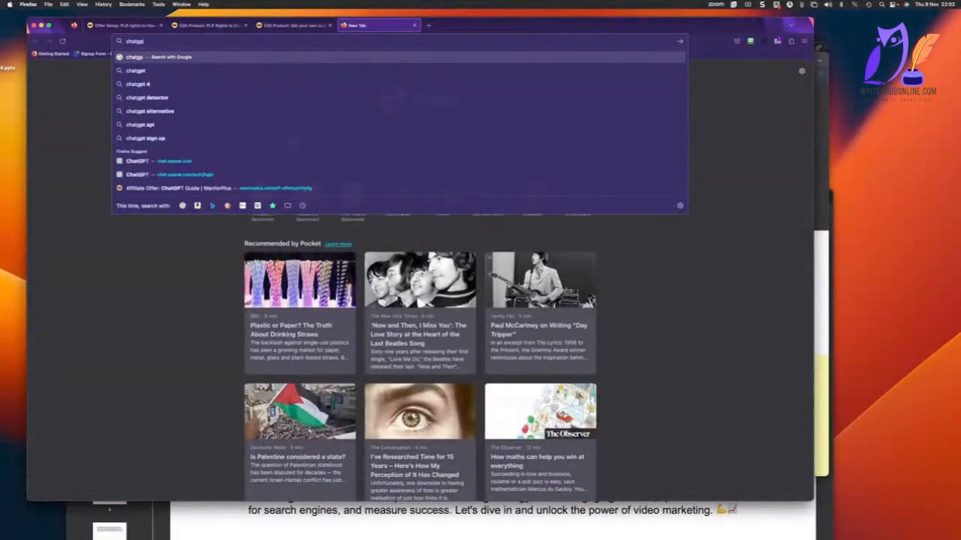
key("Down")
key("Down")
key("Down")
key("Down")
key("Down")
key("Down")
key("Down")
key("Down")
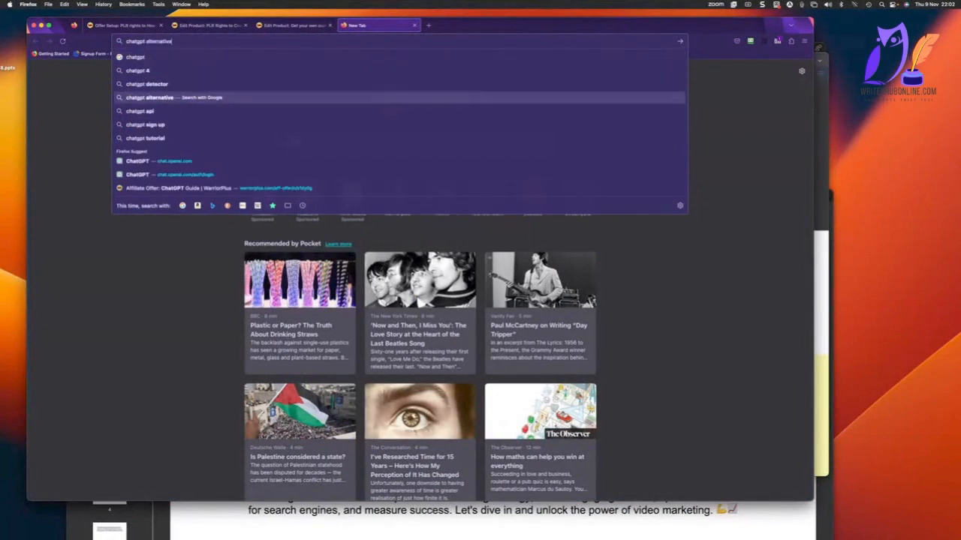
key("Return")
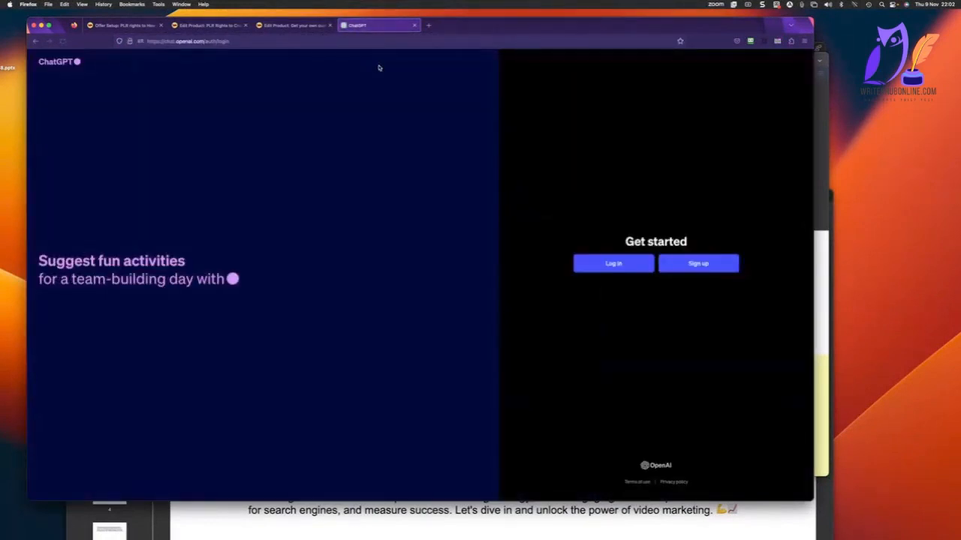
Log in to ChatGPT with the existing Google account.
left_click(618, 262)
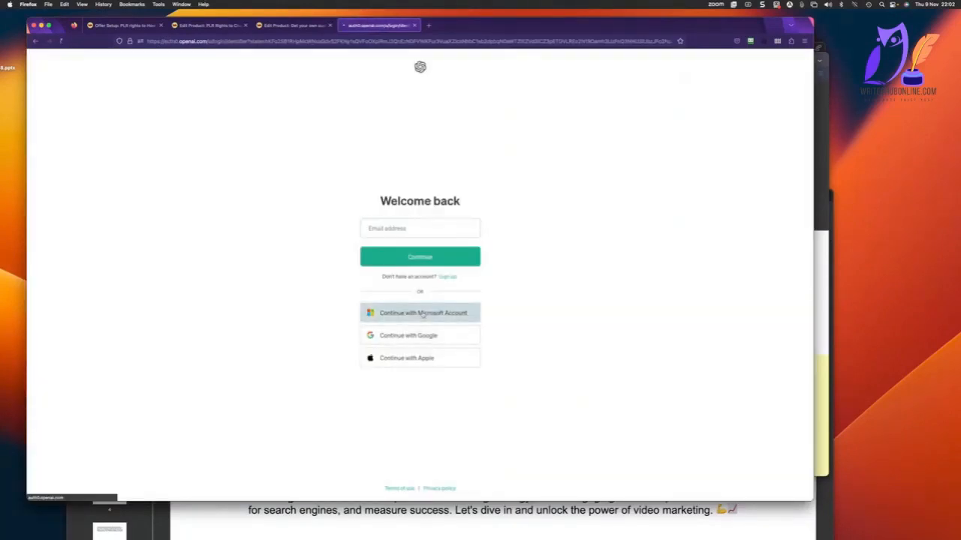
left_click(422, 314)
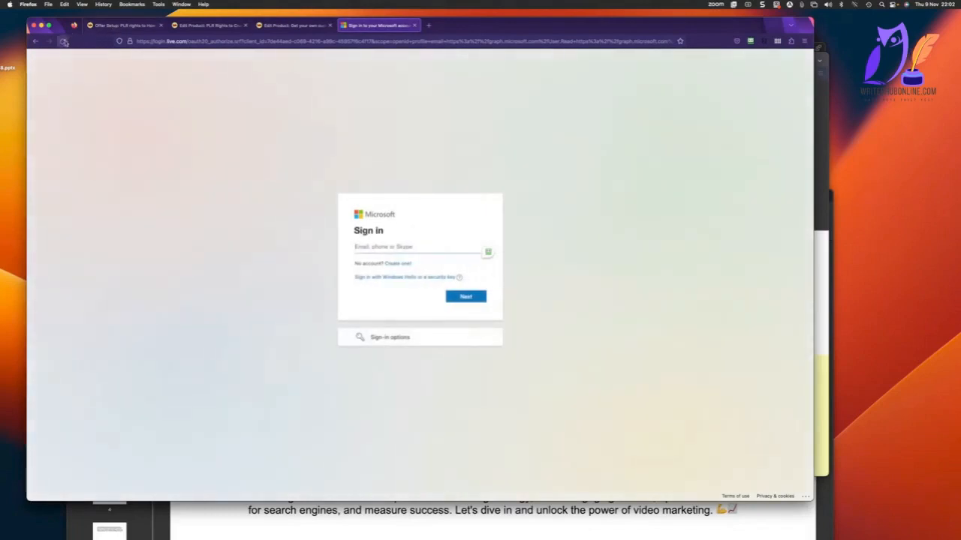
left_click(34, 43)
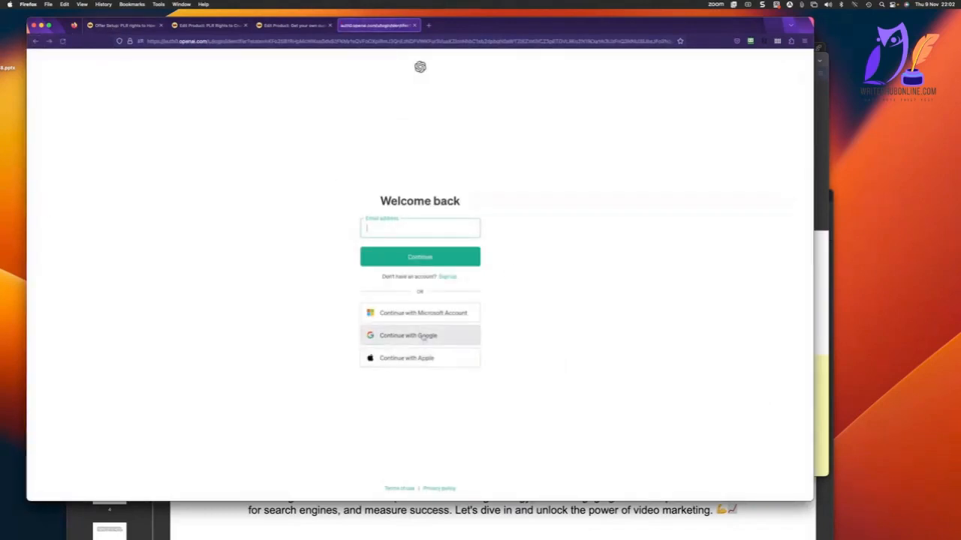
left_click(424, 337)
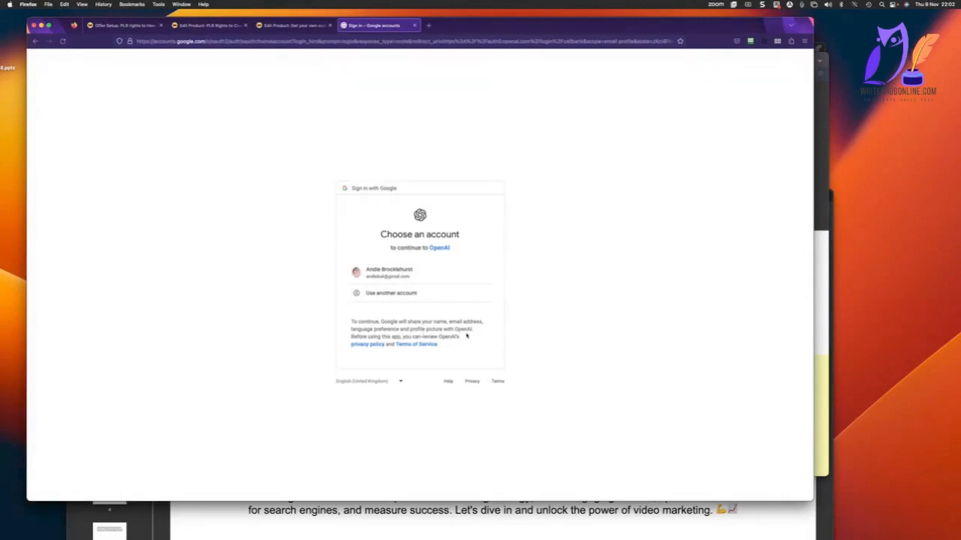
left_click(399, 275)
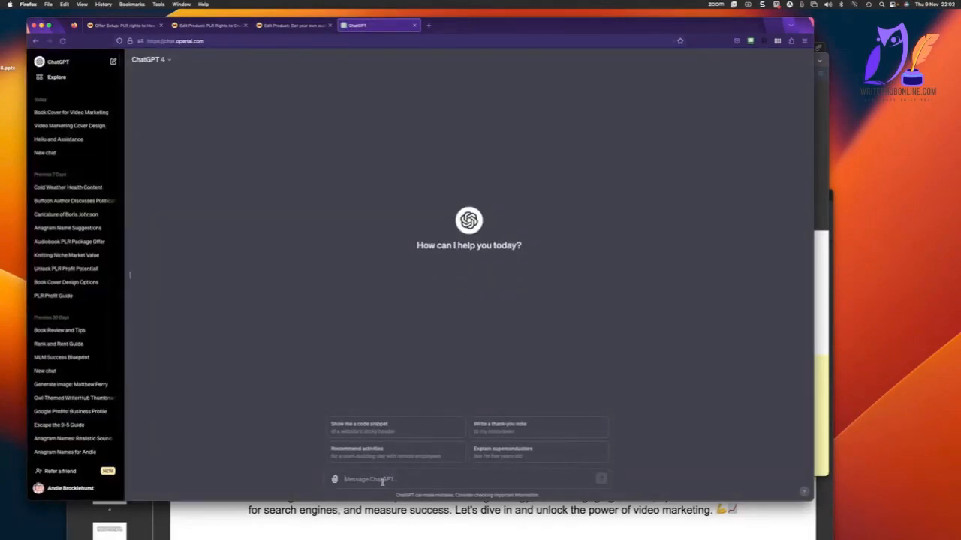
Draft a prompt for a sales page intro paragraph explaining the value of the online video marketing industry and introducing the PLR content pack.
type("I am s")
key("BackSpace")
key("BackSpace")
key("BackSpace")
key("BackSpace")
key("BackSpace")
key("BackSpace")
key("BackSpace")
key("BackSpace")
key("BackSpace")
key("BackSpace")
key("BackSpace")
key("BackSpace")
type("Weite an intro paragraph for a")
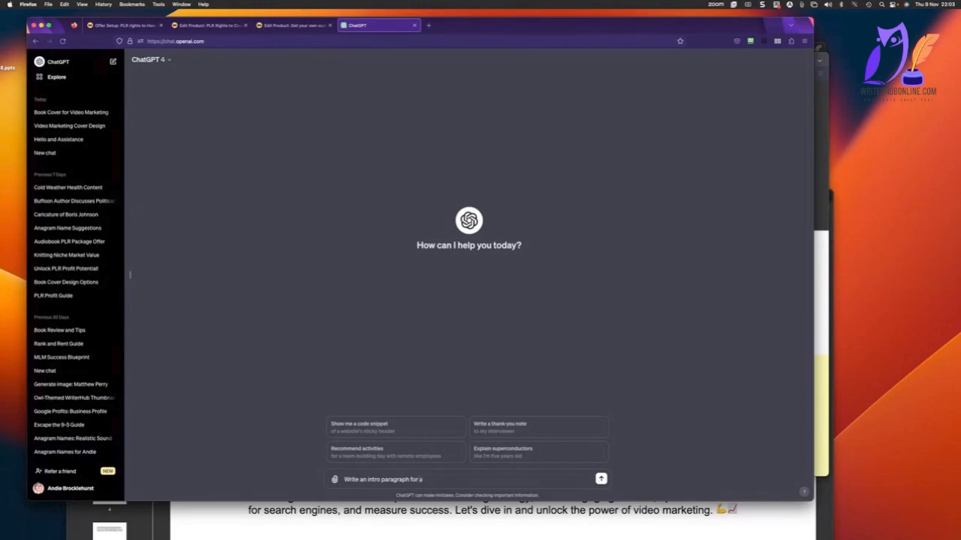
type(" sales page that explains the value or the video marke")
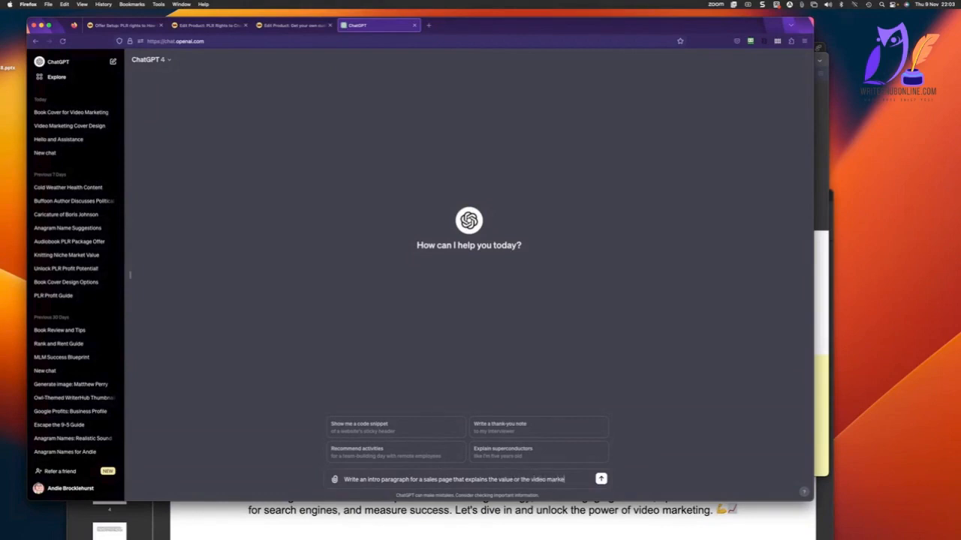
type("ting industry onli")
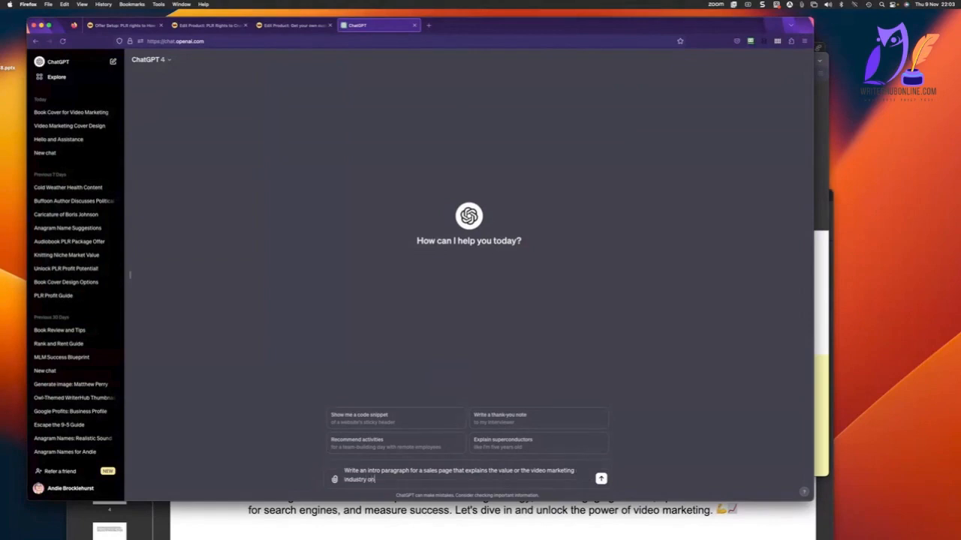
type("ne, and introduces the PLR content pack ")
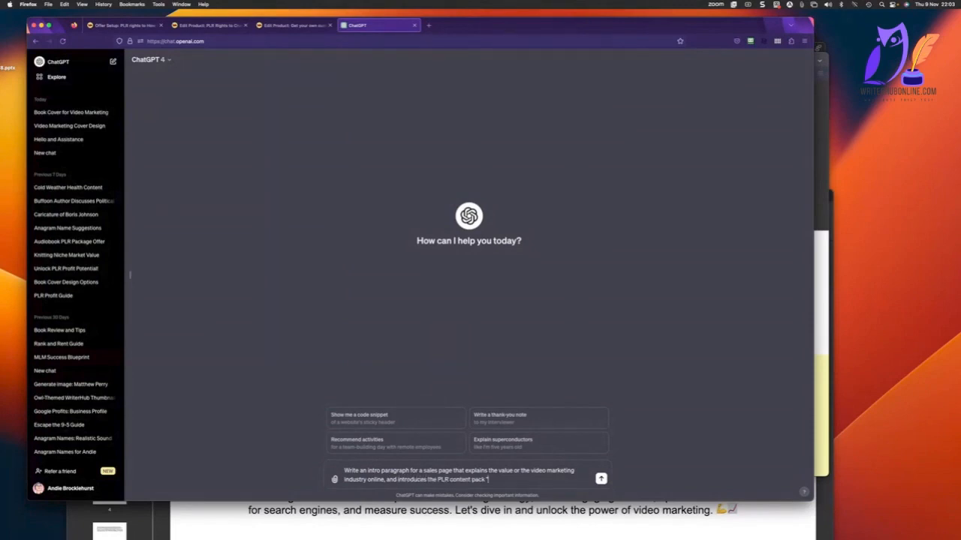
type("\"")
Complete the prompt with the quoted pack title "Crushing the Competition: How to Dominate with Video Marketing" and send it.
type("https://plrspecialoffer.micepage.io/Home.html")
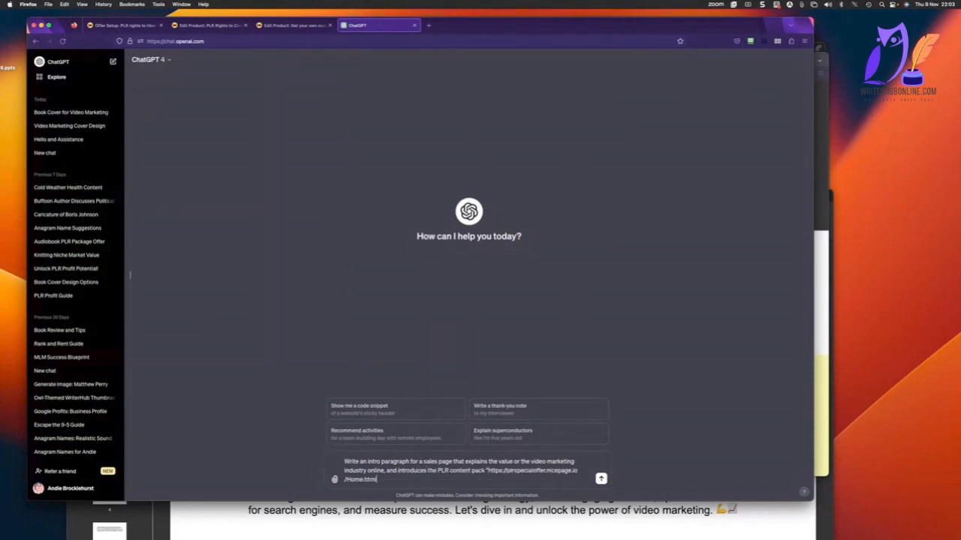
key("super+z")
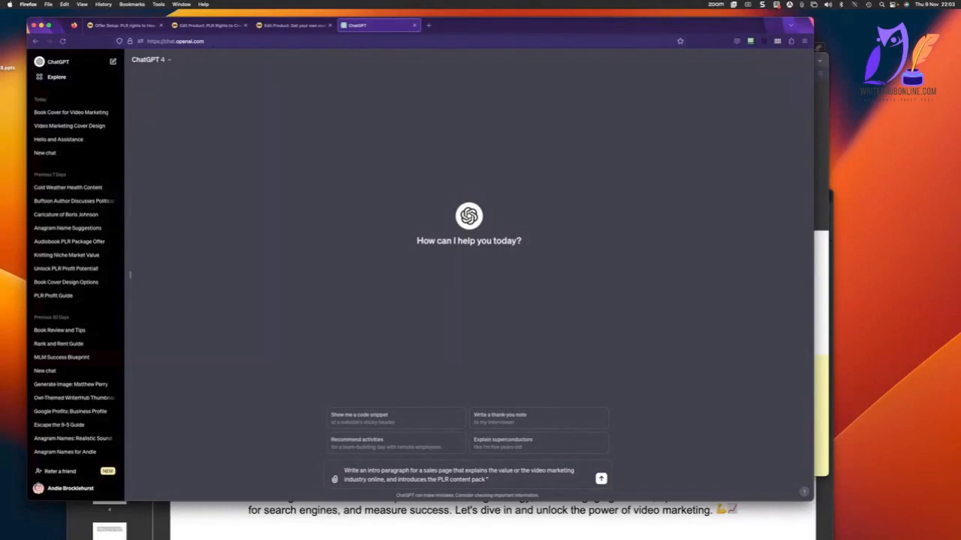
key("super+shift+v")
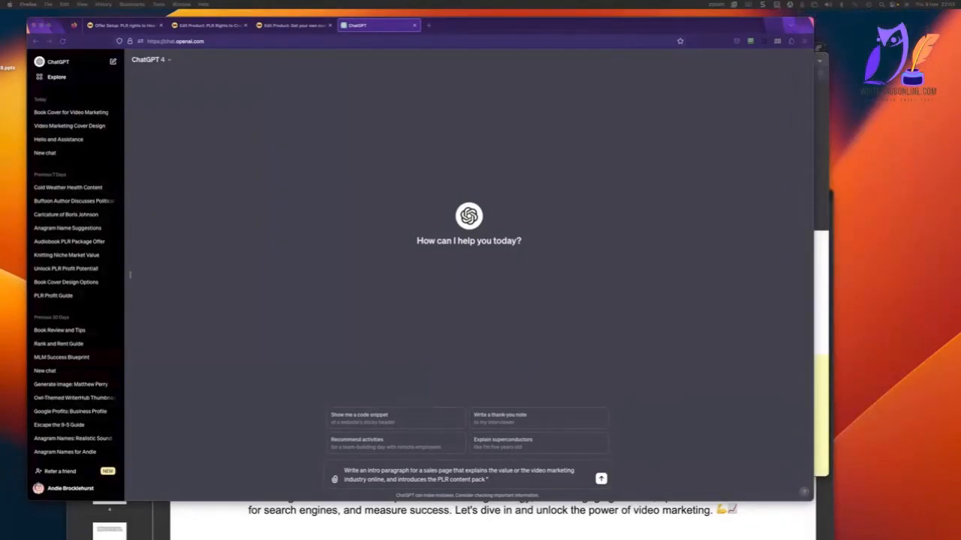
key("Return")
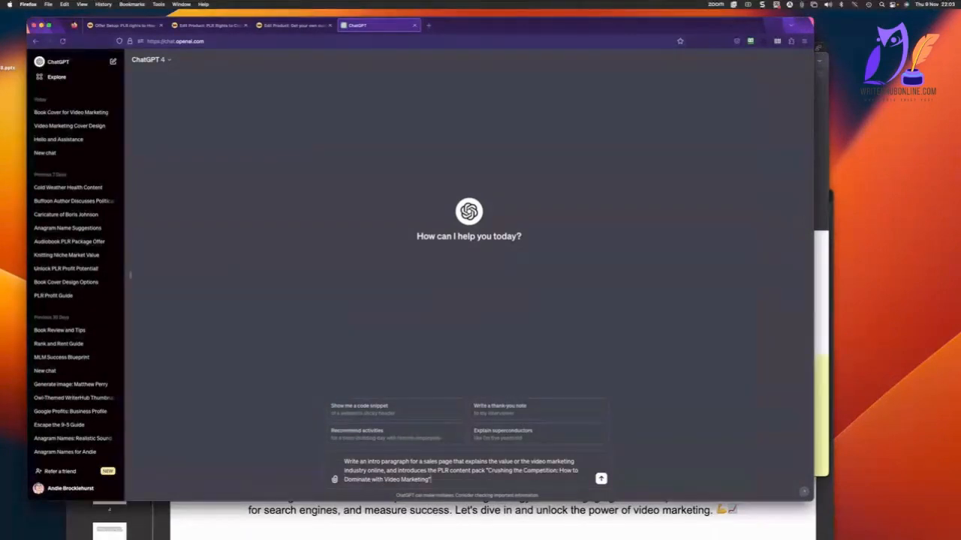
key("Return")
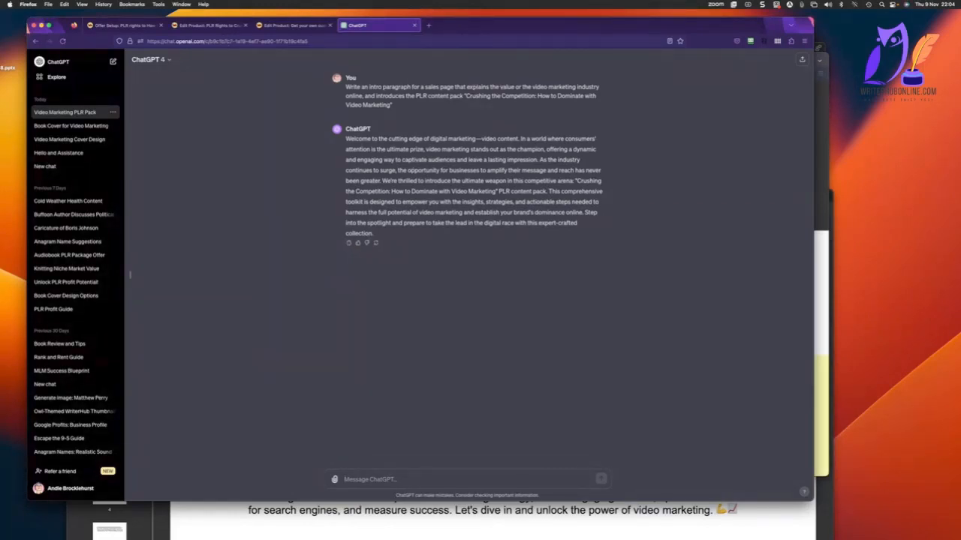
Switch to Nicepage and replace the bold audiobook industry question in the intro text with the paragraph generated by ChatGPT.
key("super+Tab")
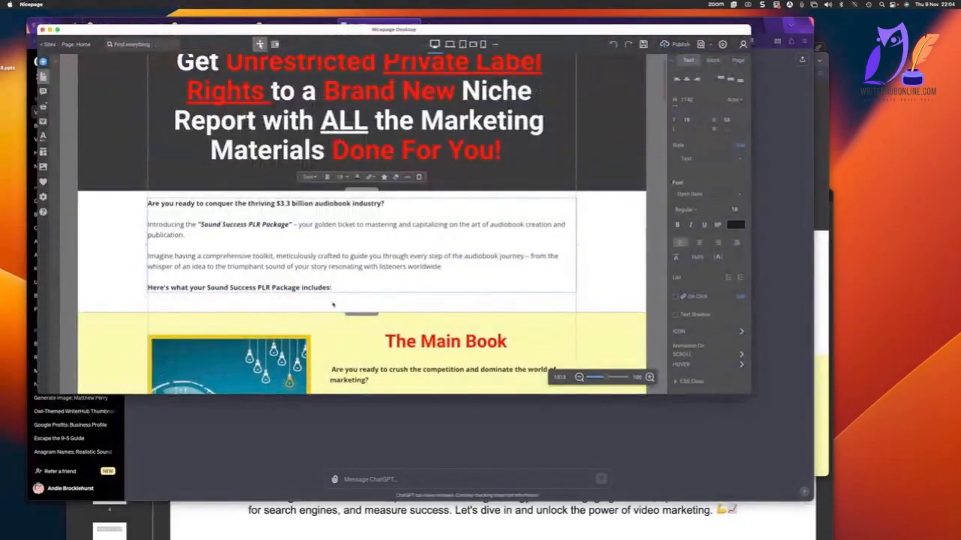
scroll(288, 266, "down", 1)
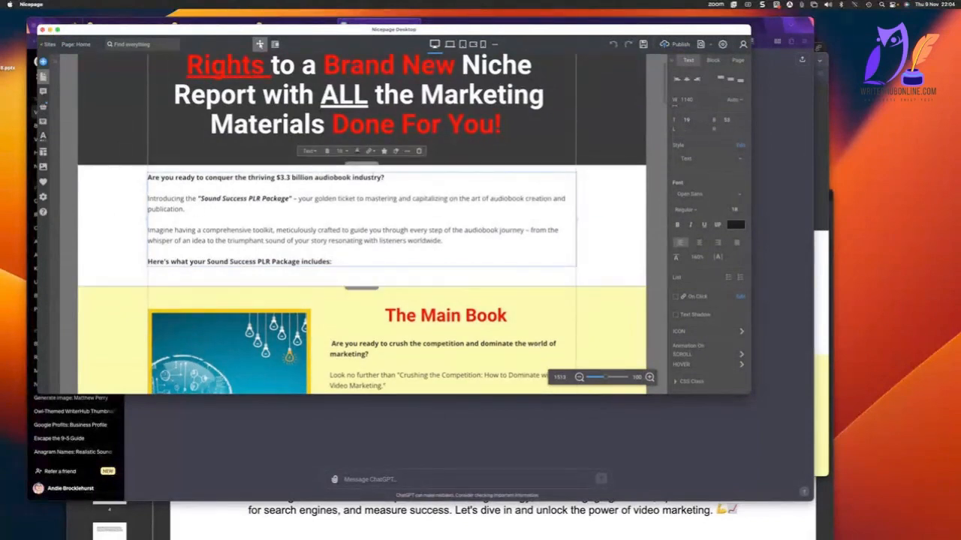
left_click_drag(385, 177, 100, 177)
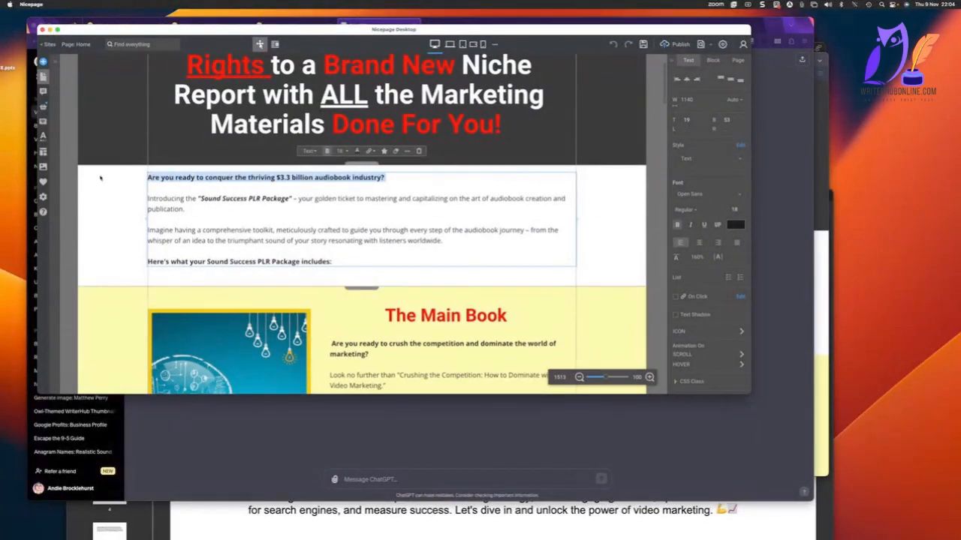
type("Welcome to the cutting edge of digital marketing—video content. In a world where consumers' attention is the ultimate prize, video marketing stands out as the champion, offering a dynamic and engaging way to captivate audiences and leave a lasting impression. As the industry continues to surge, the opportunity for businesses to amplify their message and reach has never been greater. We're thrilled to introduce the ultimate weapon in this competitive arena: \"Crushing the Competition: How to Dominate with Video Marketing\" PLR content pack. This comprehensive toolkit is designed to empower you with the insights, strategies, and actionable steps needed to harness the full potential of video marketing and establish your brand's dominance online. Step into the spotlight and prepare to take the lead in the digital race with this expert-crafted collection.")
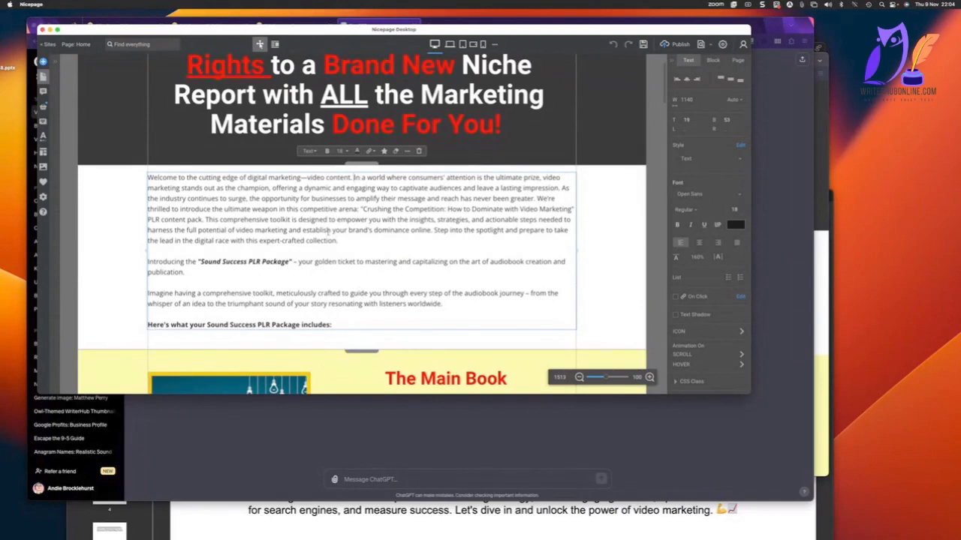
Split the pasted intro into separate paragraphs before "In a world where consumers' attention" and before "We're thrilled to introduce".
key("Return")
key("Return")
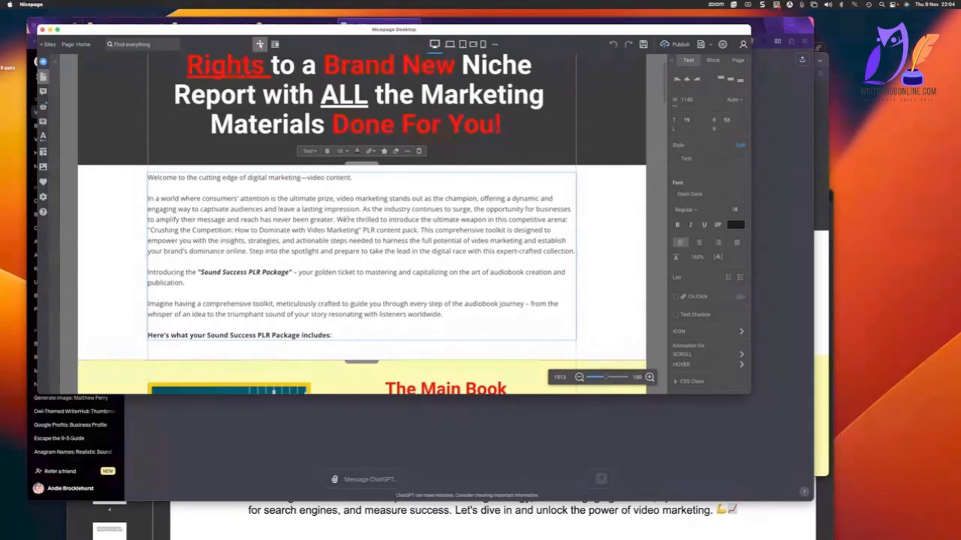
left_click(337, 220)
key("Return")
key("Return")
Delete the intro text from "This comprehensive toolkit" through "Sound Success PLR Package" and capitalize "Your golden ticket".
left_click_drag(241, 251, 504, 266)
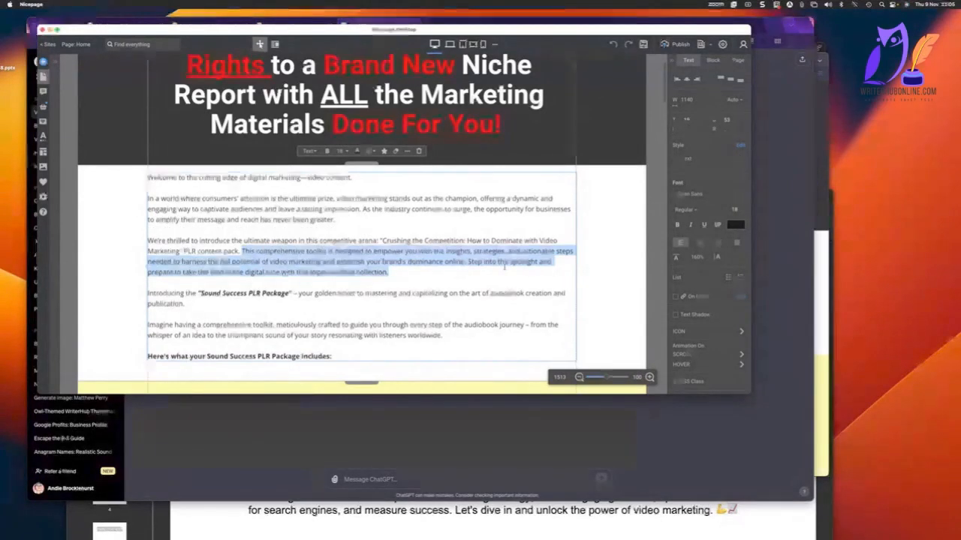
left_click_drag(505, 266, 293, 293)
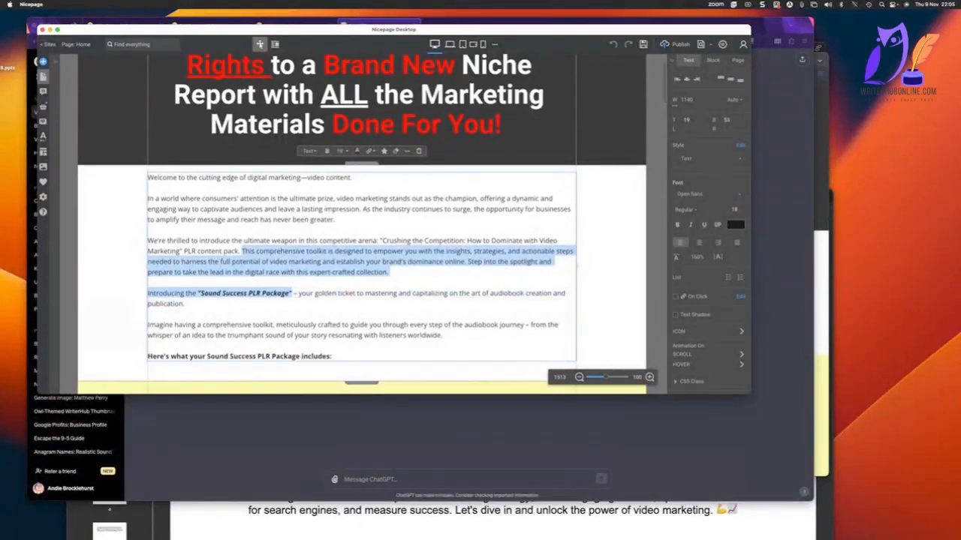
key("BackSpace")
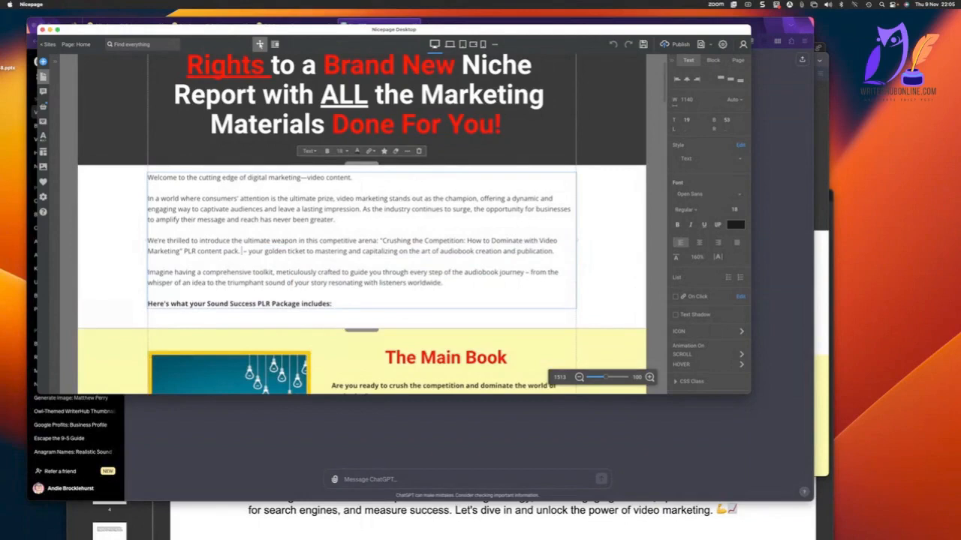
left_click_drag(249, 251, 252, 251)
type("Y")
Replace "the art of audiobook creation and publication" with "this booming industry." in the golden ticket sentence.
left_click_drag(414, 251, 552, 252)
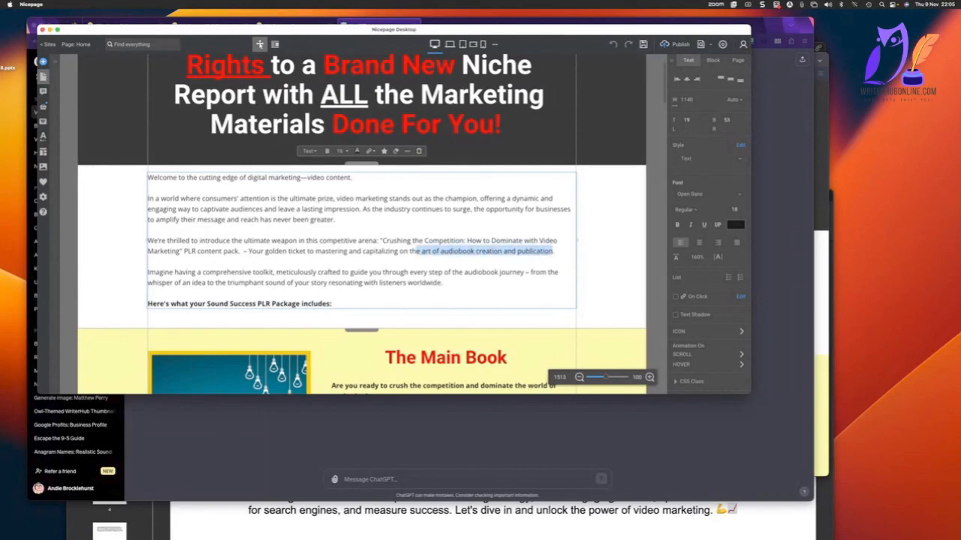
type("is b")
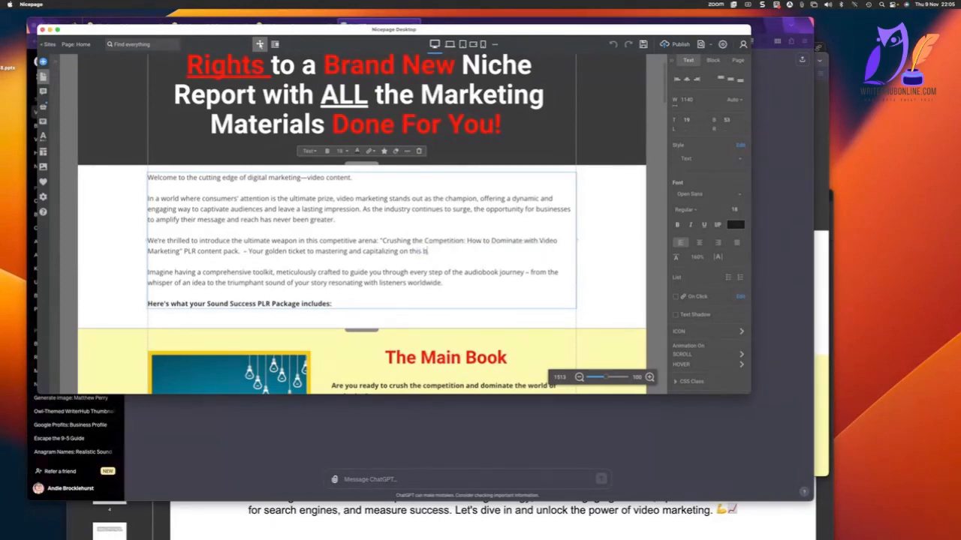
type("ooming industry.")
Remove the word "audiobook" and the clause starting "from the whisper of an idea" so the toolkit sentence ends at "journey.".
double_click(480, 272)
key("BackSpace")
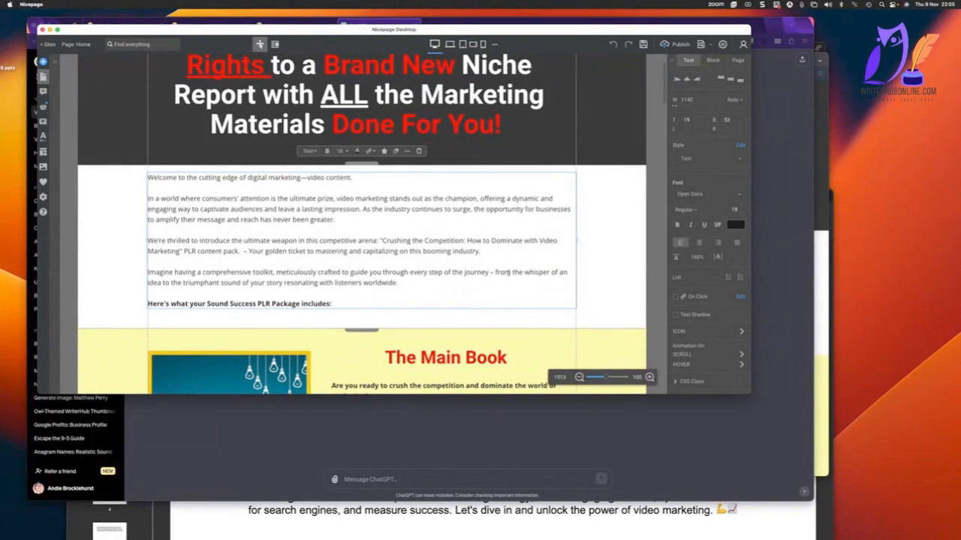
left_click_drag(488, 272, 485, 291)
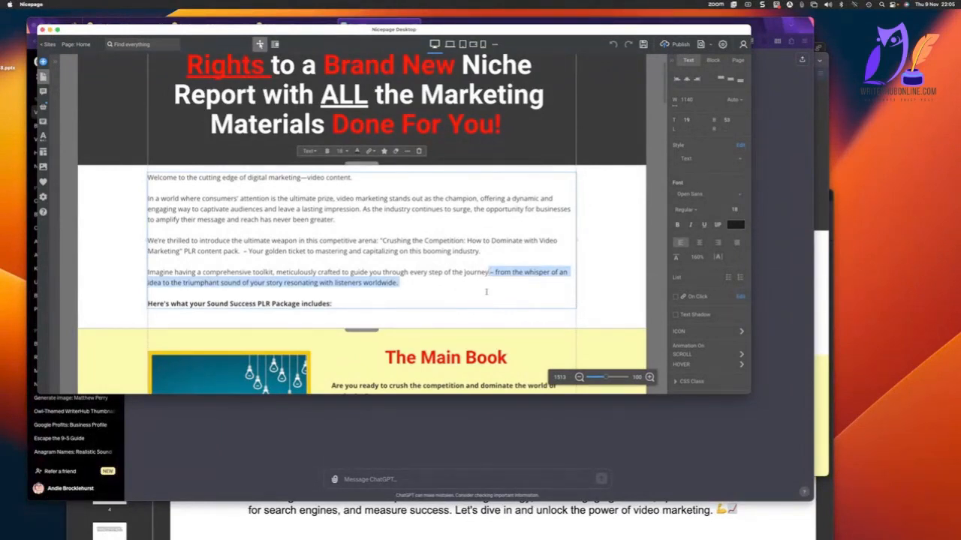
key("shift+Left")
key("BackSpace")
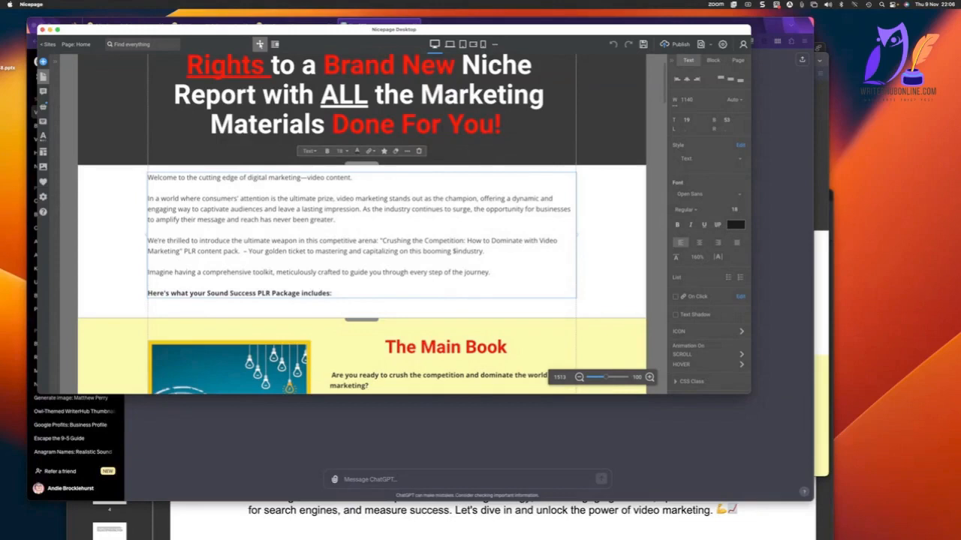
Insert "$135 Billion (and predicted to balloon in the next few years)" between "booming" and "industry" in the intro.
type("135 Billion")
type("(and predicted to balloon in the next few years)")
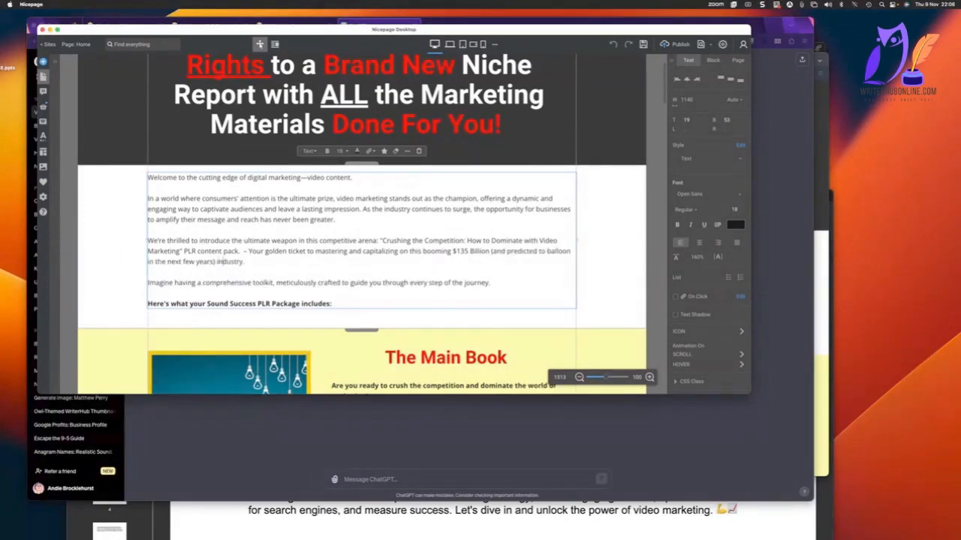
key("super+Right")
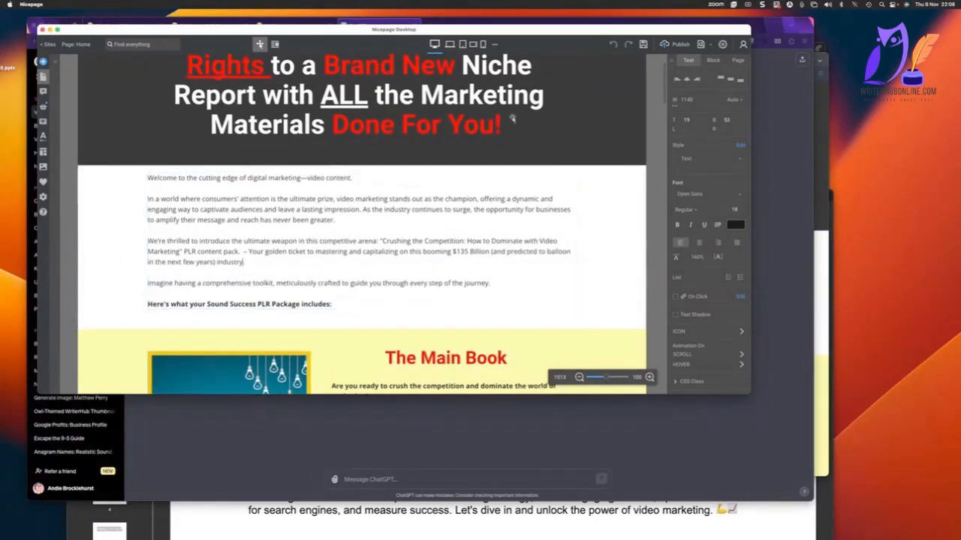
Delete the opening line "Welcome to the cutting edge of digital marketing—video content." and the blank space below it.
left_click(352, 178)
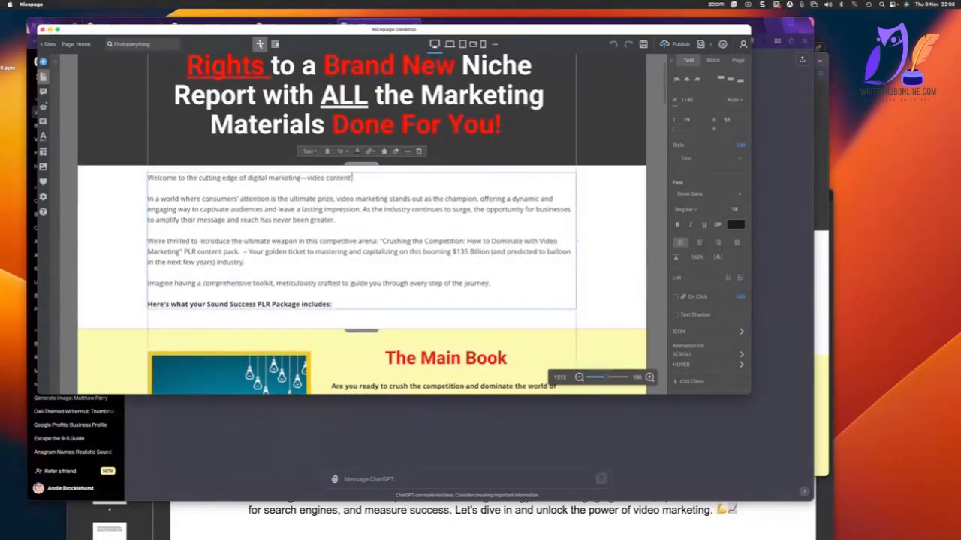
left_click_drag(422, 178, 147, 178)
key("Delete")
key("Delete")
key("Delete")
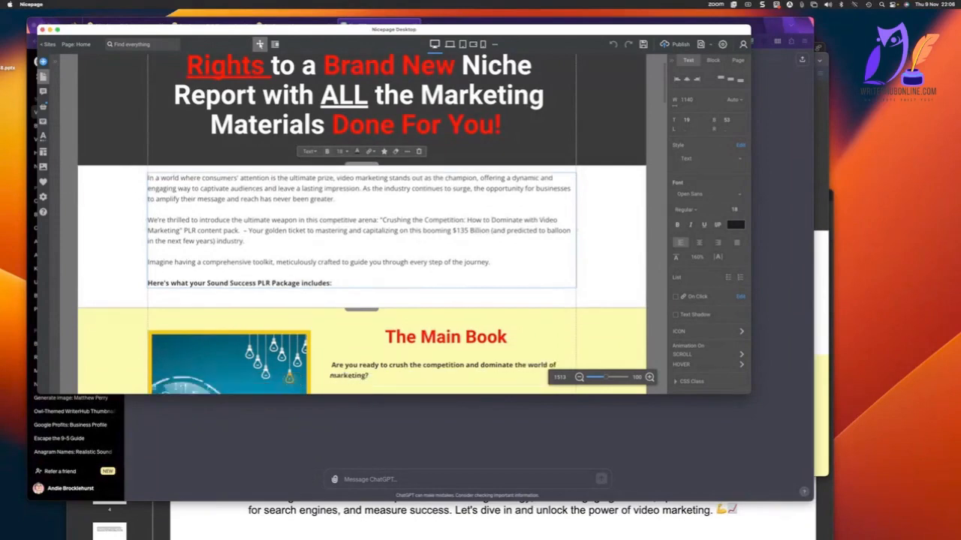
scroll(325, 244, "down", 15)
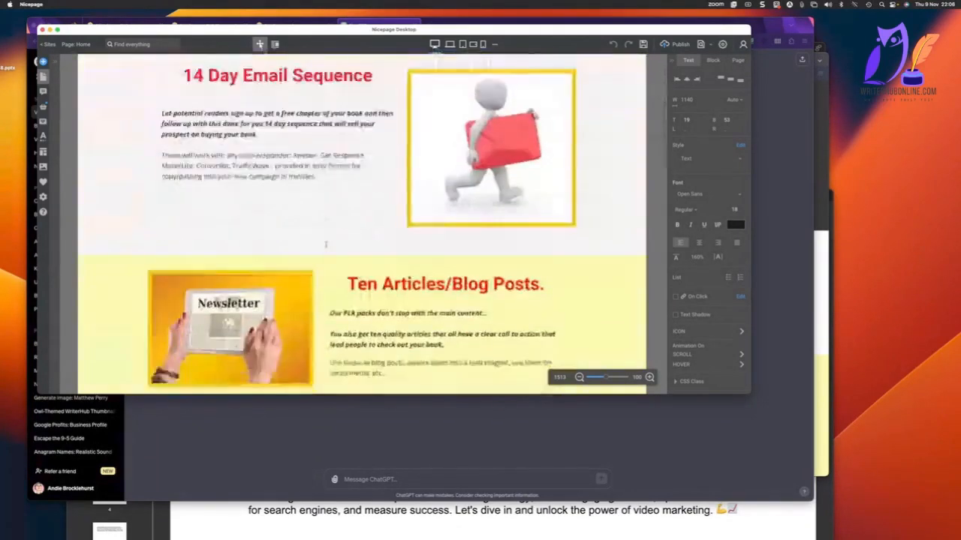
scroll(326, 244, "down", 5)
scroll(325, 244, "up", 12)
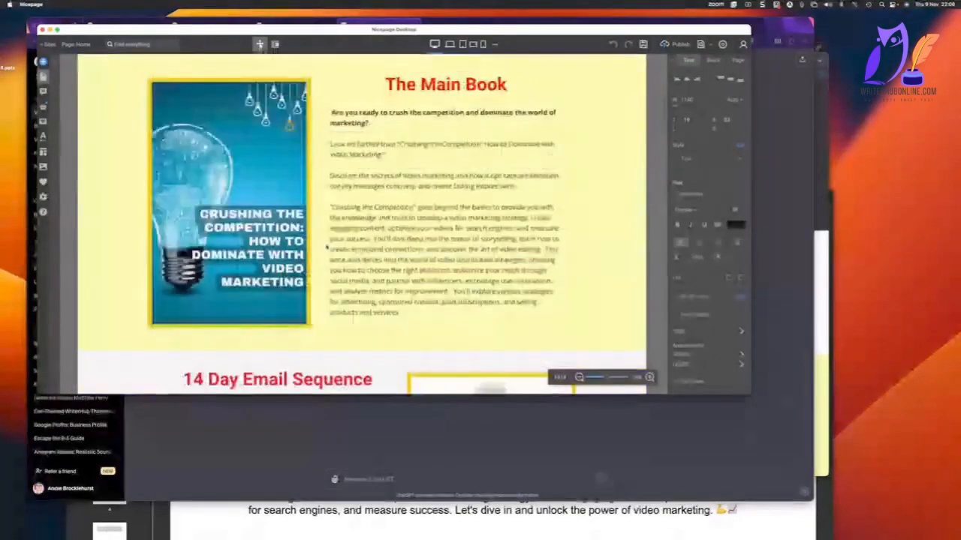
scroll(326, 246, "up", 6)
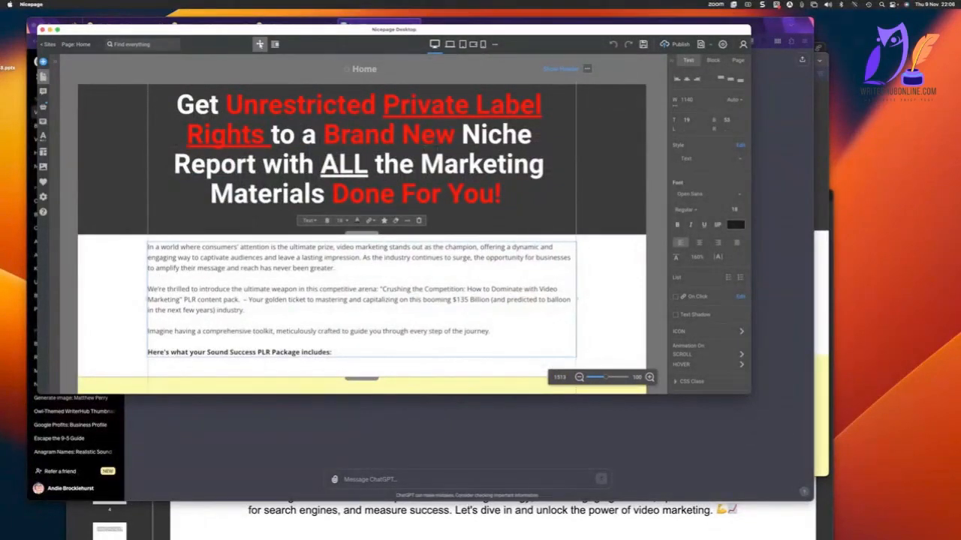
Switch to the WarriorPlus offer setup in Firefox and open the embed code for the Main page.
left_click(170, 429)
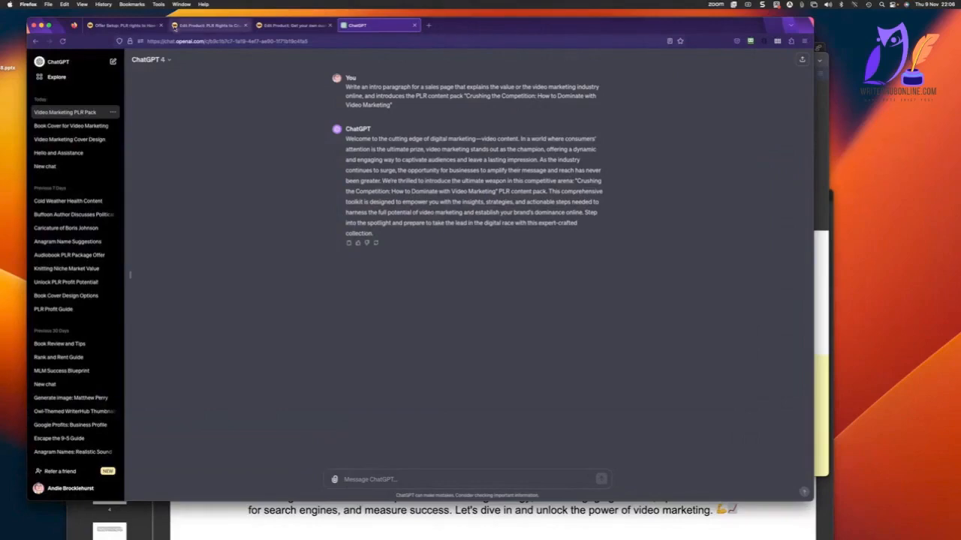
left_click(286, 26)
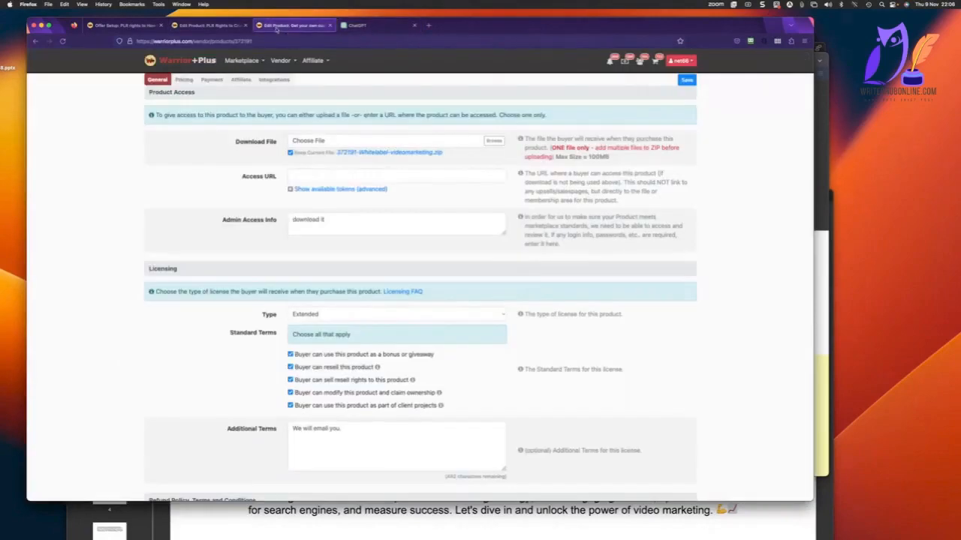
left_click(172, 27)
left_click(121, 26)
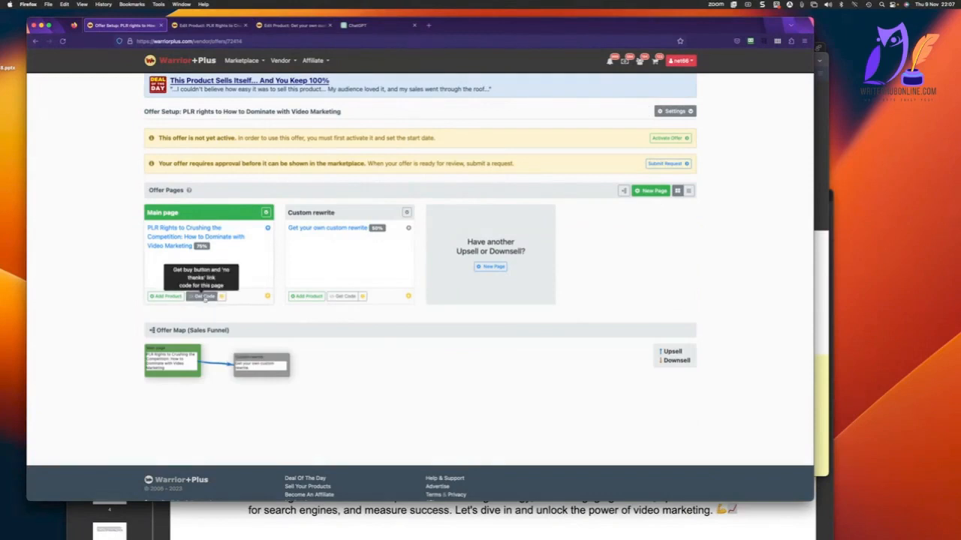
left_click(204, 296)
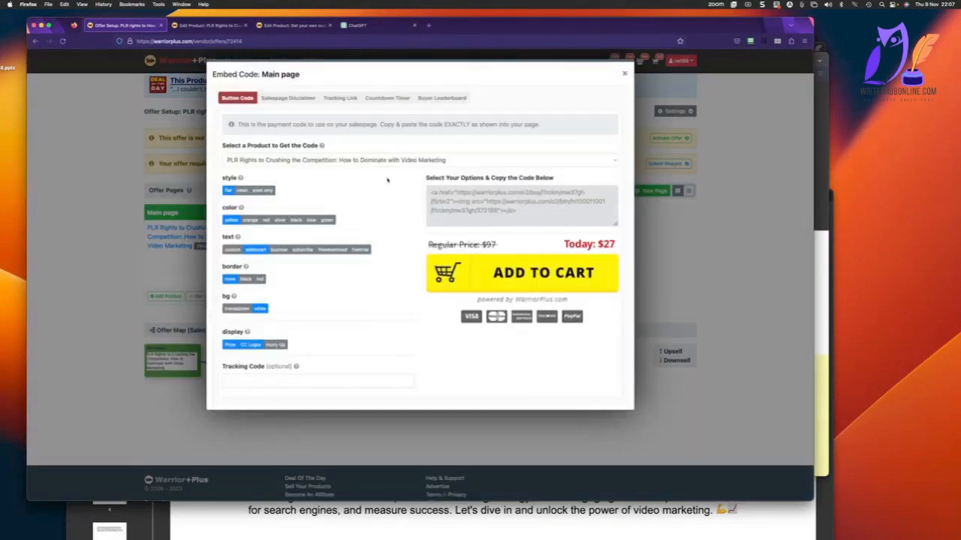
Set the buy button's background to transparent, enable the Hurry Up display option, and copy the generated button code.
left_click(237, 309)
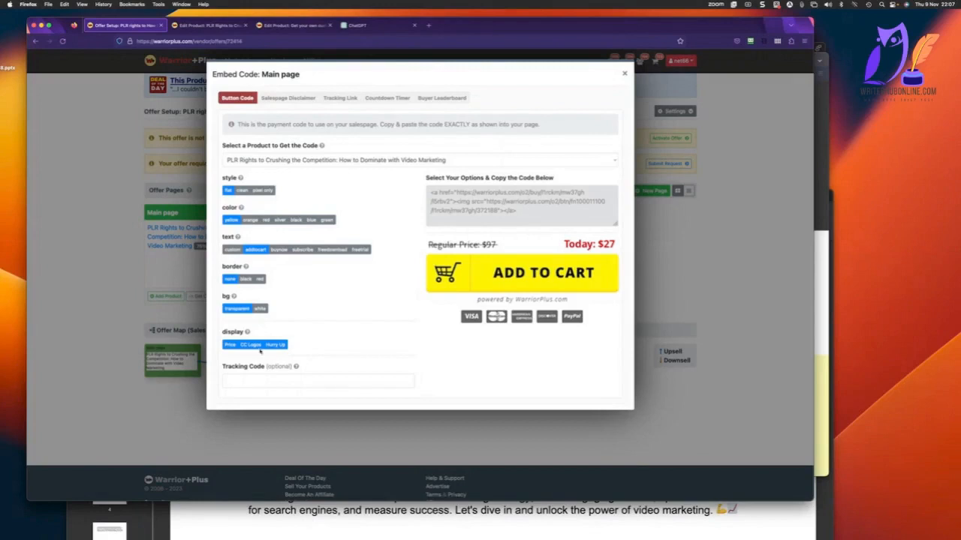
left_click(533, 218)
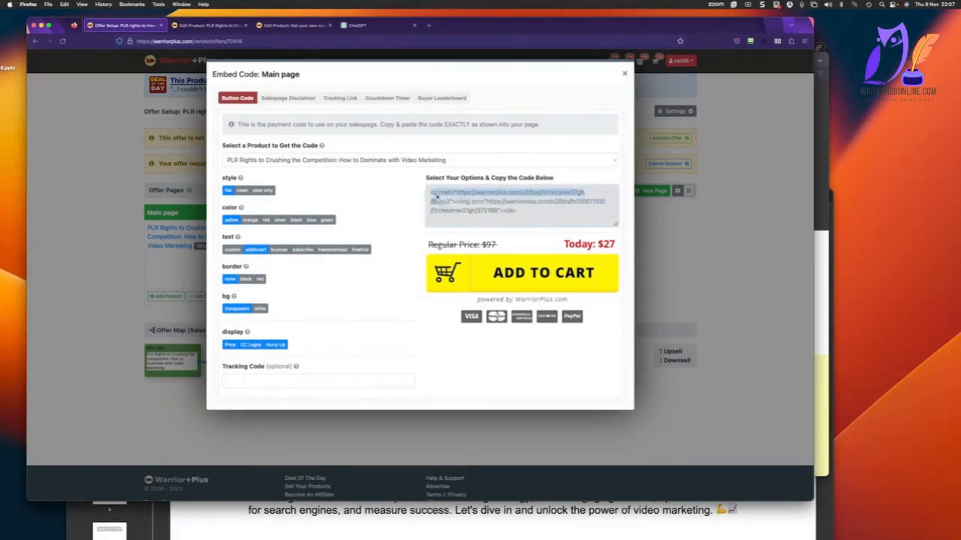
right_click(487, 203)
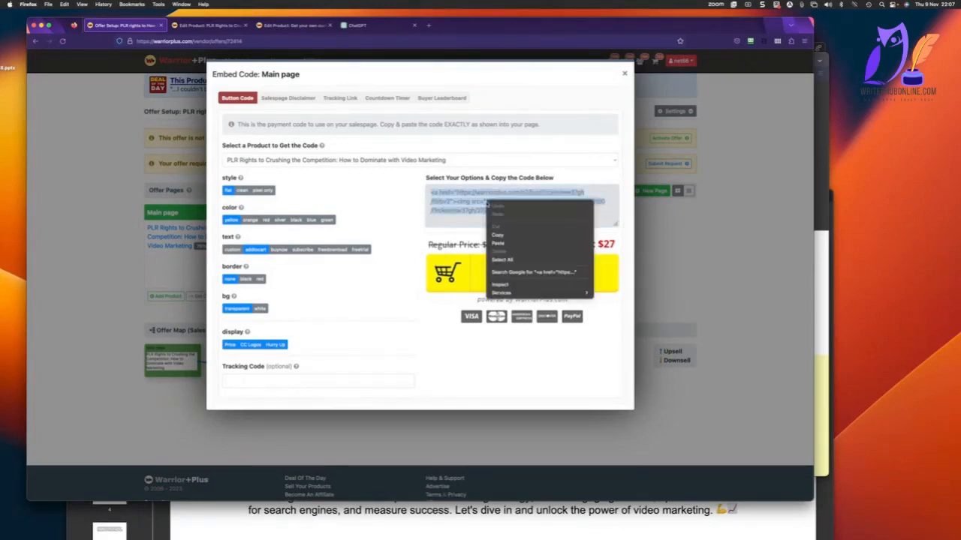
left_click(526, 236)
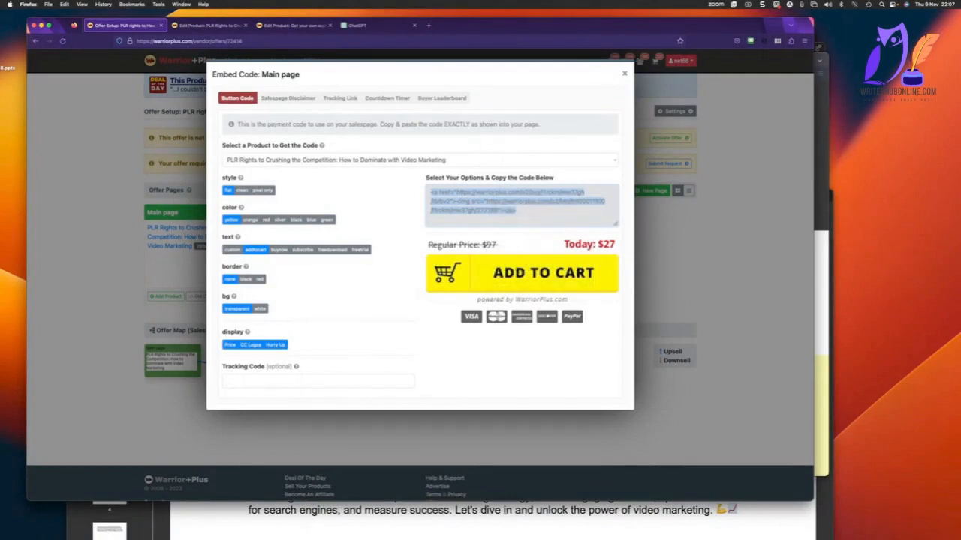
Switch to Nicepage and replace the "BUY BUTTON" placeholder's HTML with the copied WarriorPlus button code wrapped in center tags.
key("super+Tab")
scroll(424, 323, "down", 20)
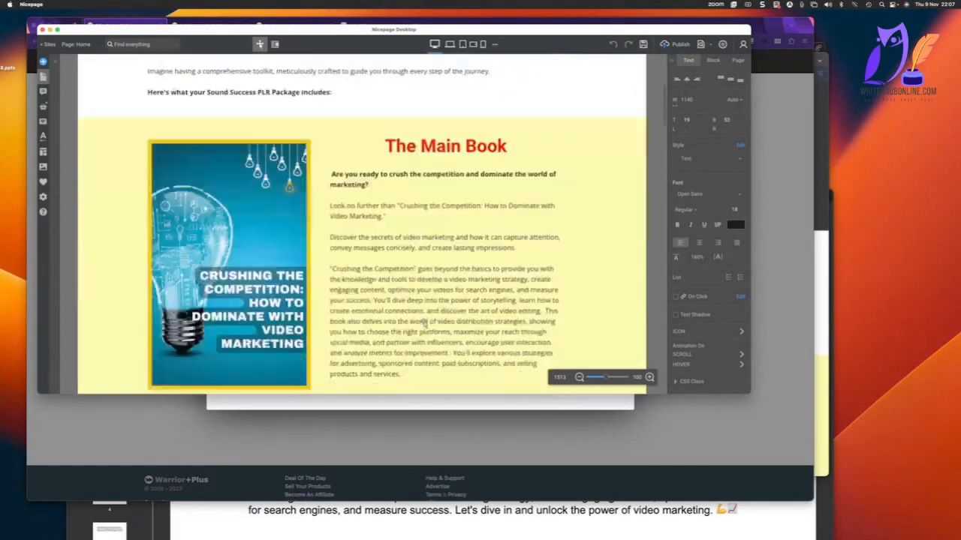
scroll(423, 323, "up", 8)
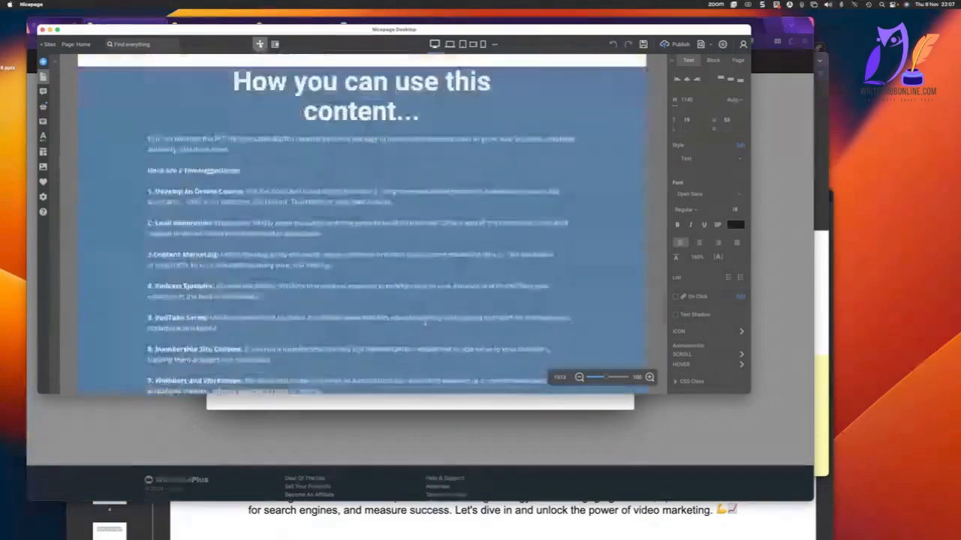
left_click(358, 328)
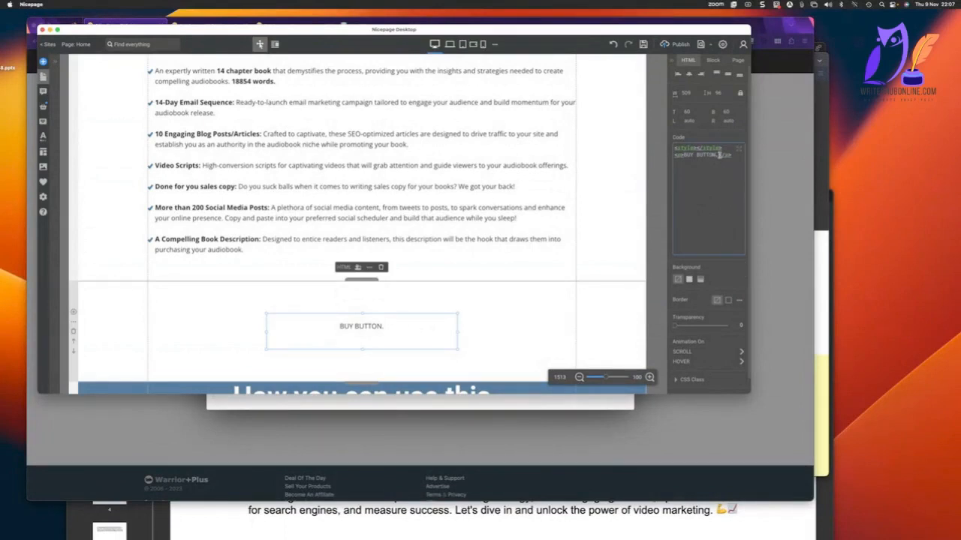
mouse_move(673, 148)
left_mouse_down()
mouse_move(732, 155)
mouse_move(666, 150)
left_mouse_up()
type("INSERT")
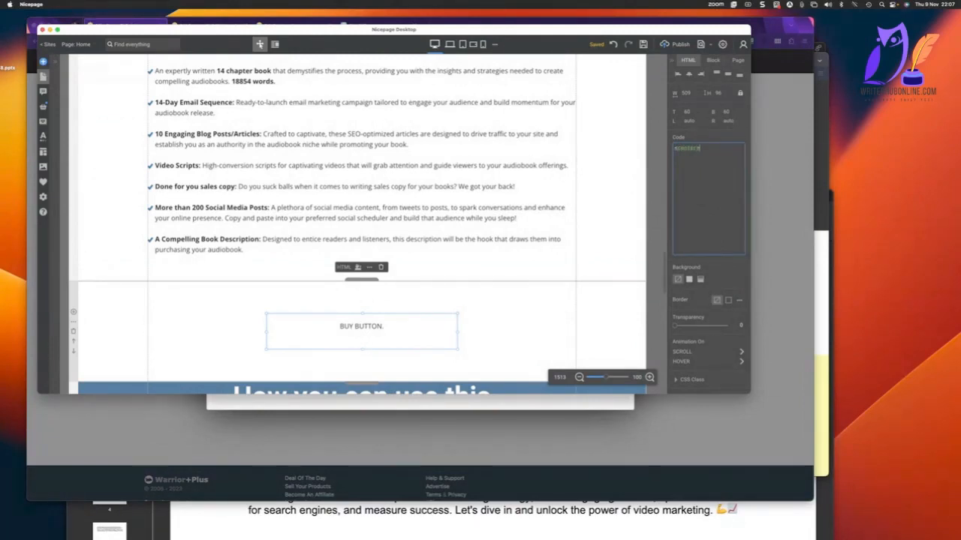
type("r></center>")
Duplicate the Add to Cart button block and move the copy to the page's end, below the "The Fairest PLR rights Ever" section.
scroll(624, 224, "down", 15)
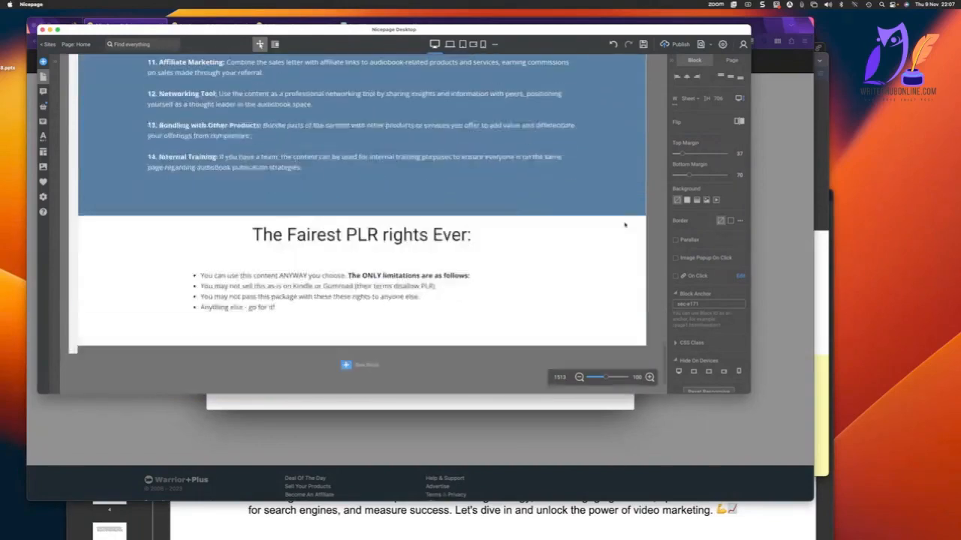
scroll(623, 224, "up", 10)
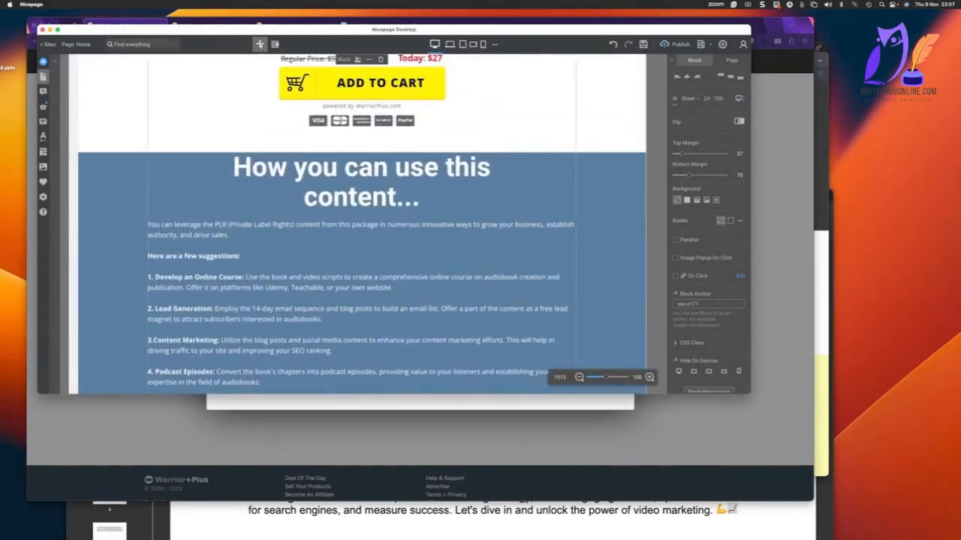
scroll(102, 182, "up", 5)
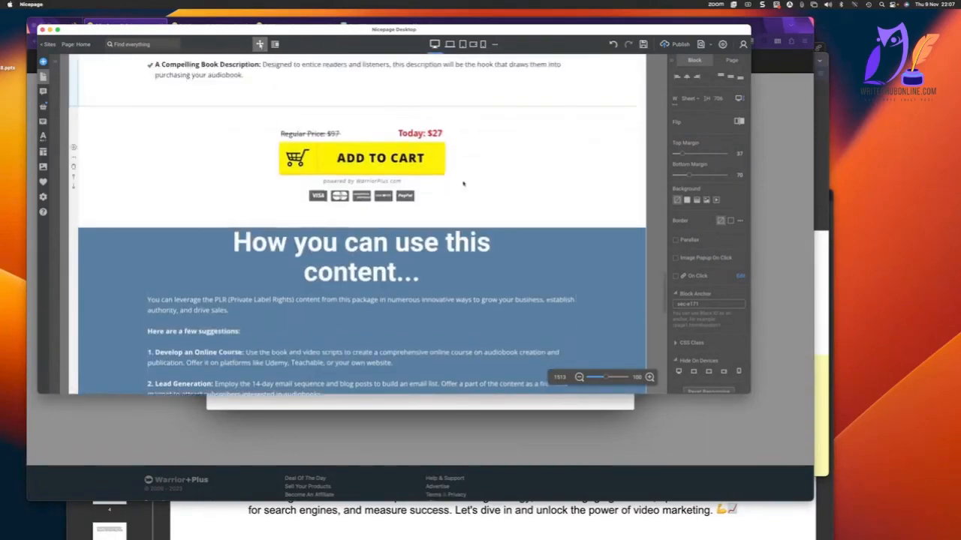
right_click(76, 170)
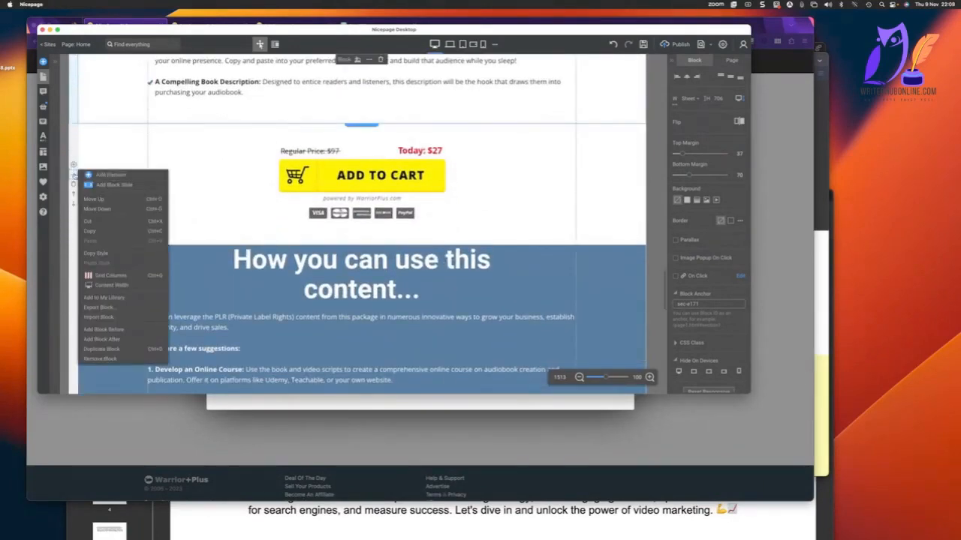
left_click(113, 199)
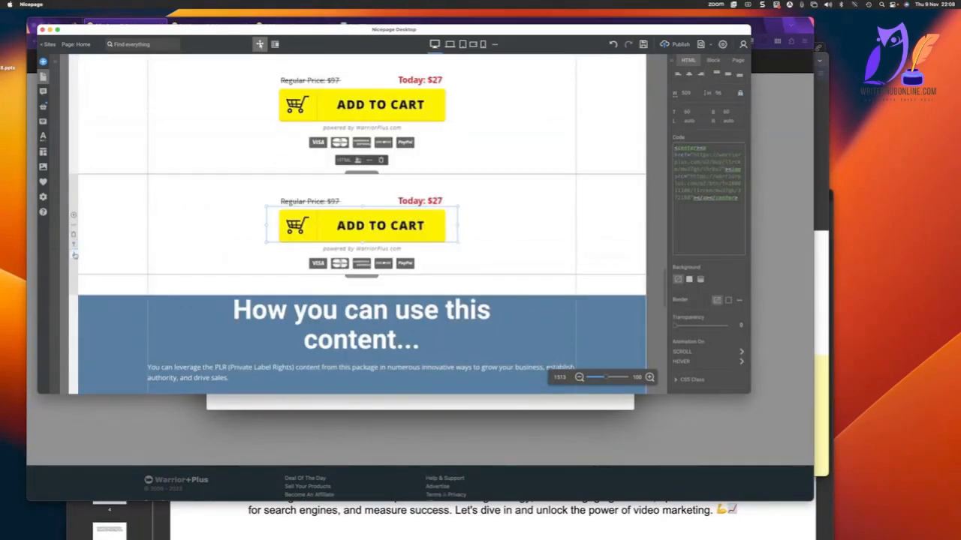
left_click(74, 255)
left_click(73, 244)
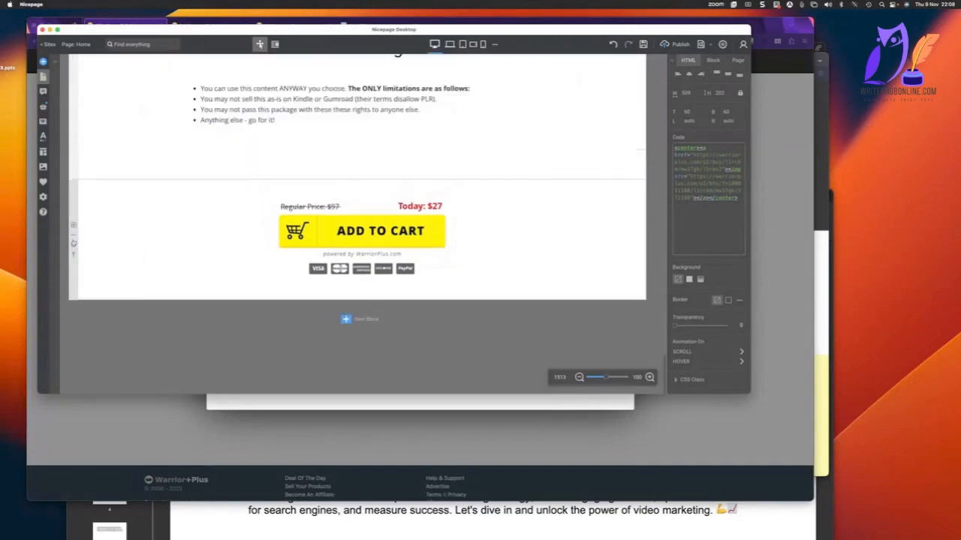
scroll(216, 319, "up", 2)
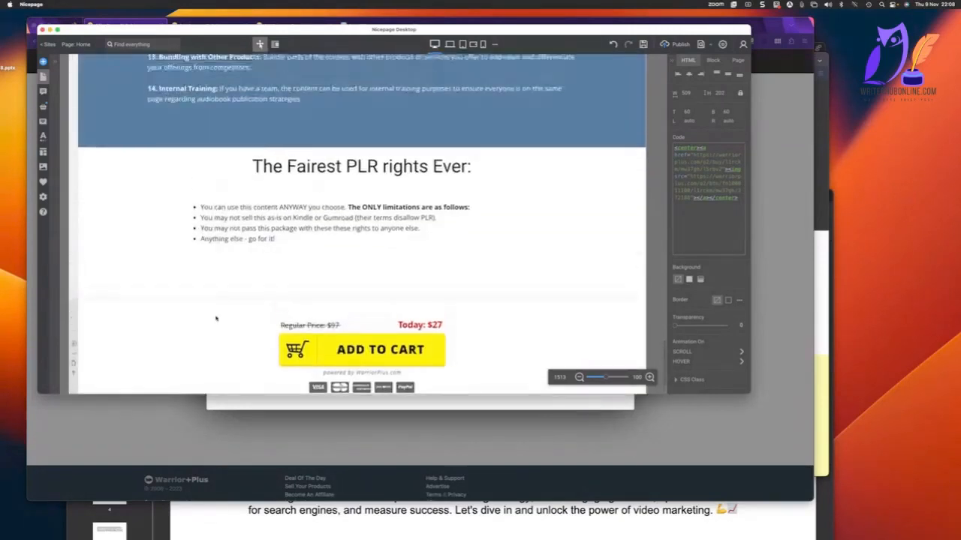
scroll(216, 319, "down", 2)
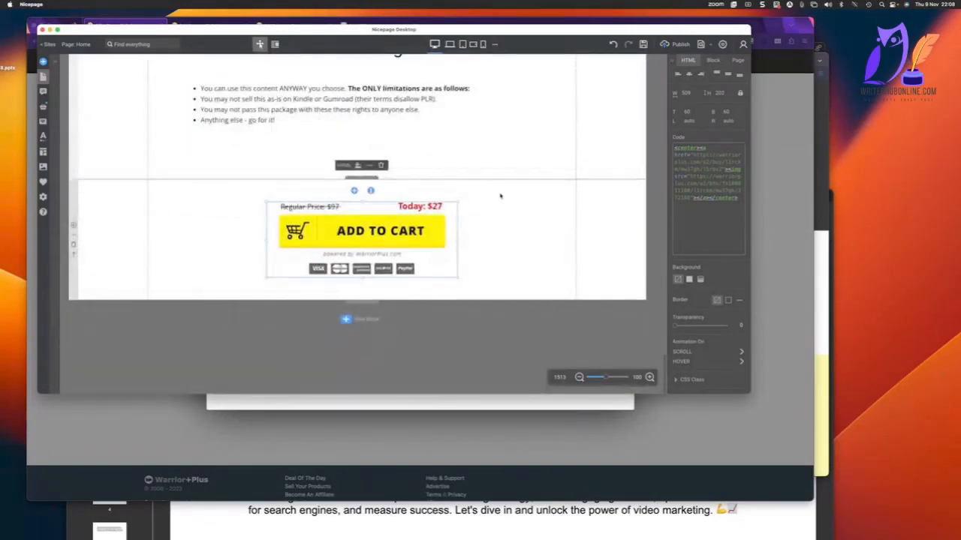
Add a new blank block at the end of the page, below the second Add to Cart button.
scroll(504, 211, "up", 1)
scroll(504, 211, "down", 1)
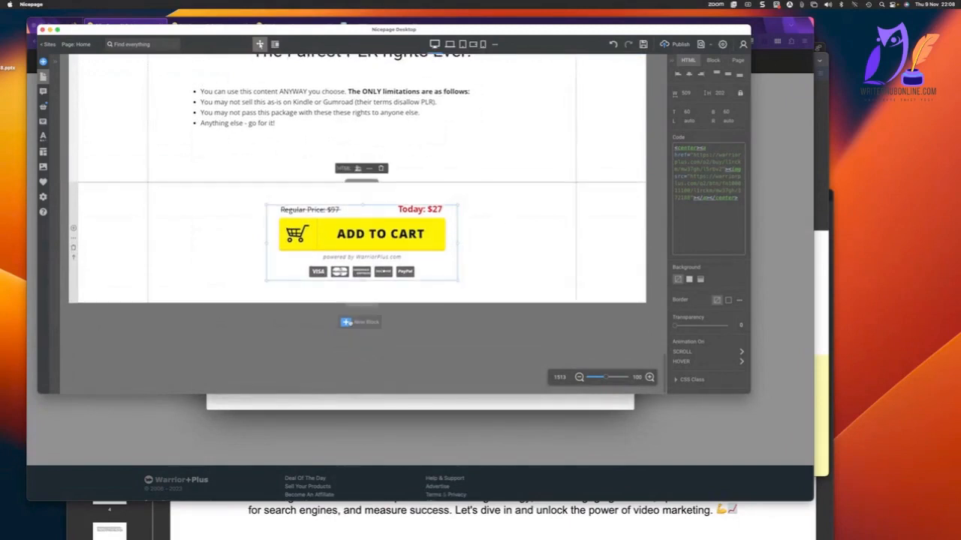
left_click(347, 322)
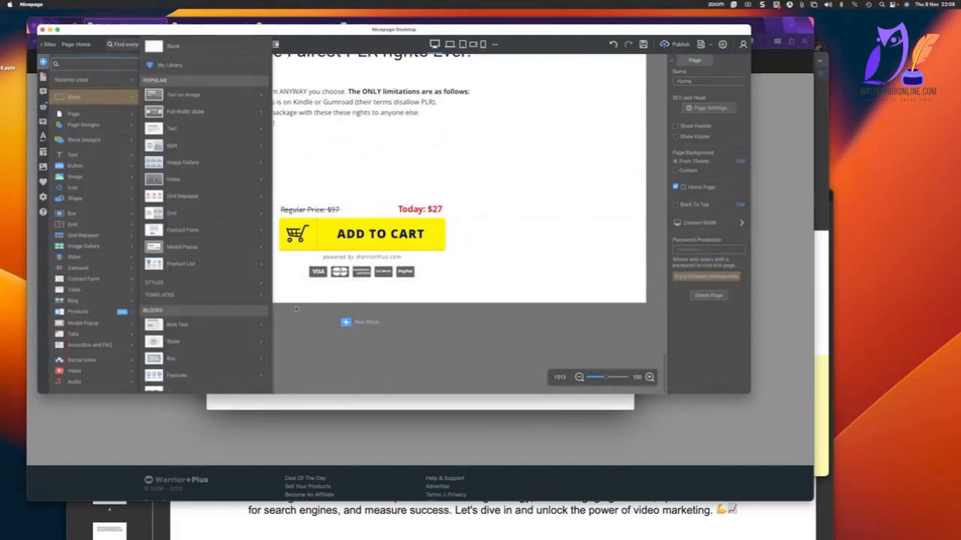
left_click(199, 48)
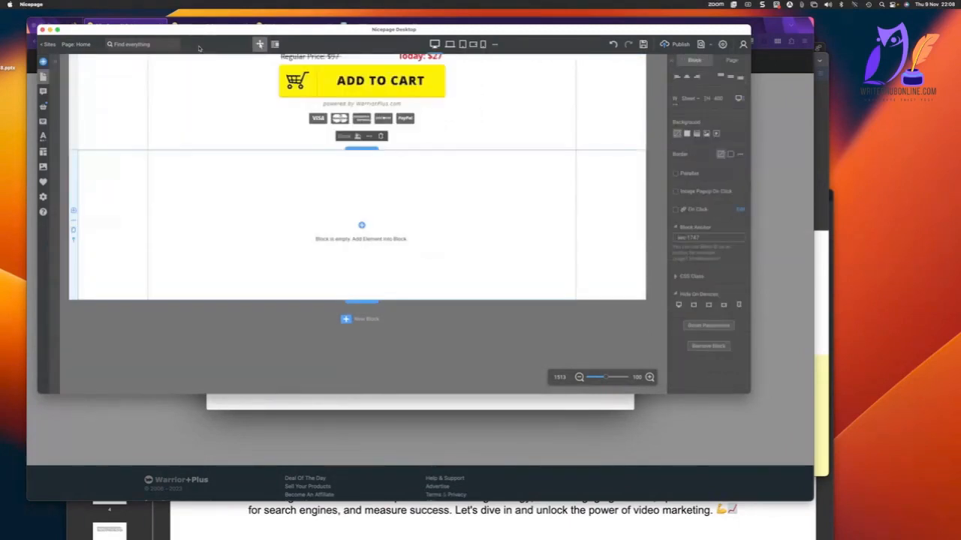
Insert a text element reading "Legal Notices:" into the new blank block.
left_click(362, 226)
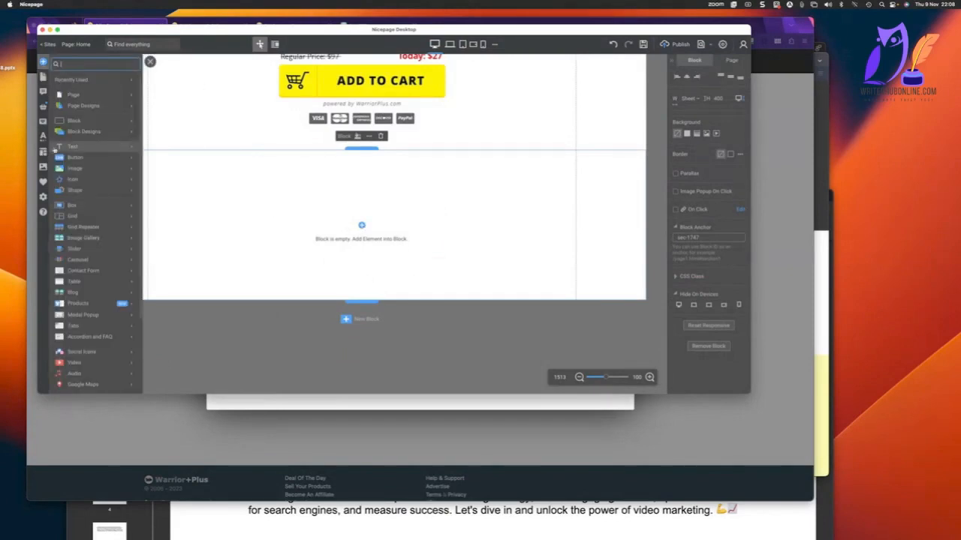
mouse_move(69, 148)
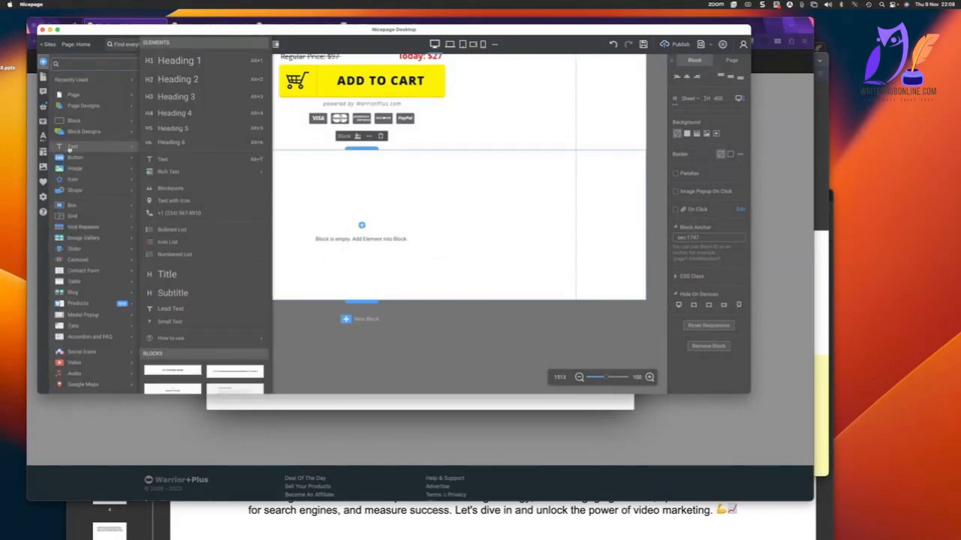
left_click(209, 160)
type("Legal Notices:")
left_click(140, 235)
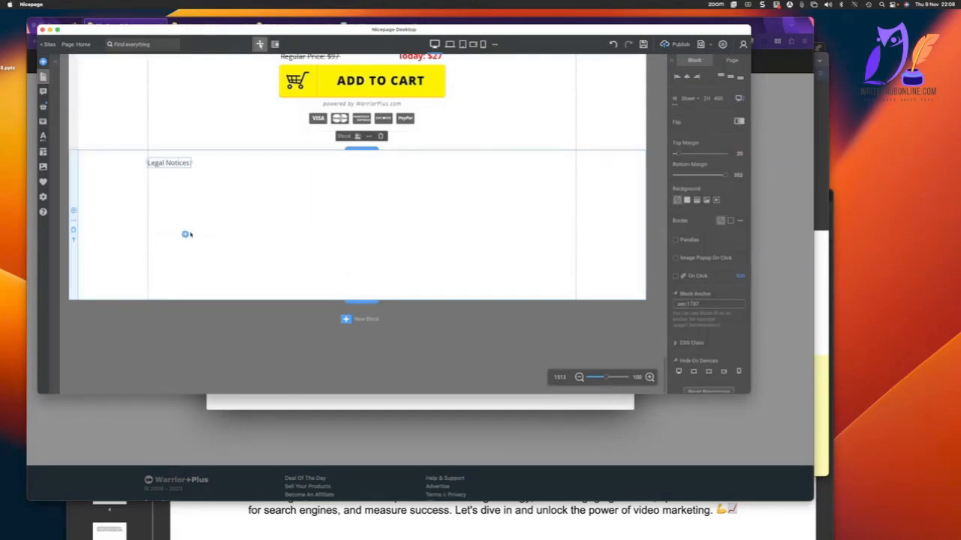
Add an HTML element to the same block, beneath the "Legal Notices:" text.
left_click(186, 235)
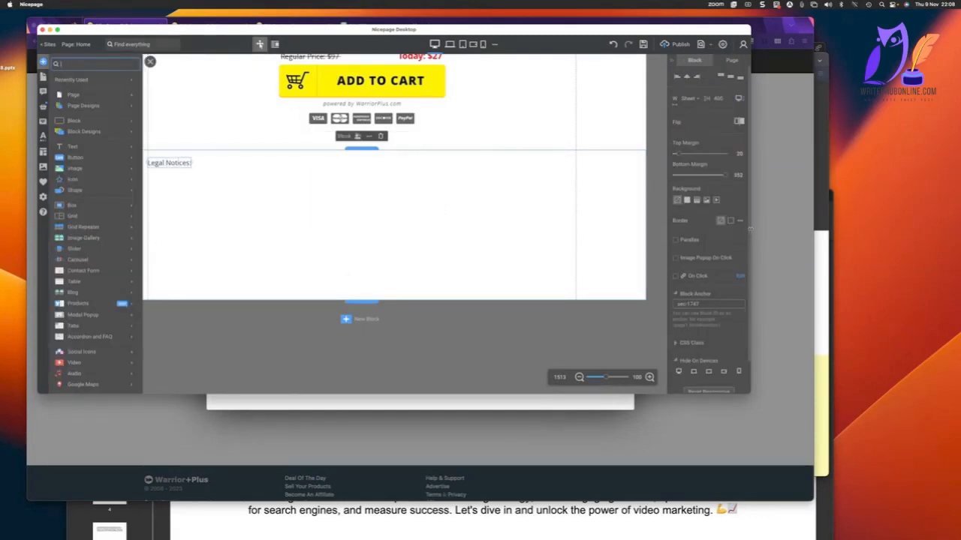
scroll(98, 326, "down", 3)
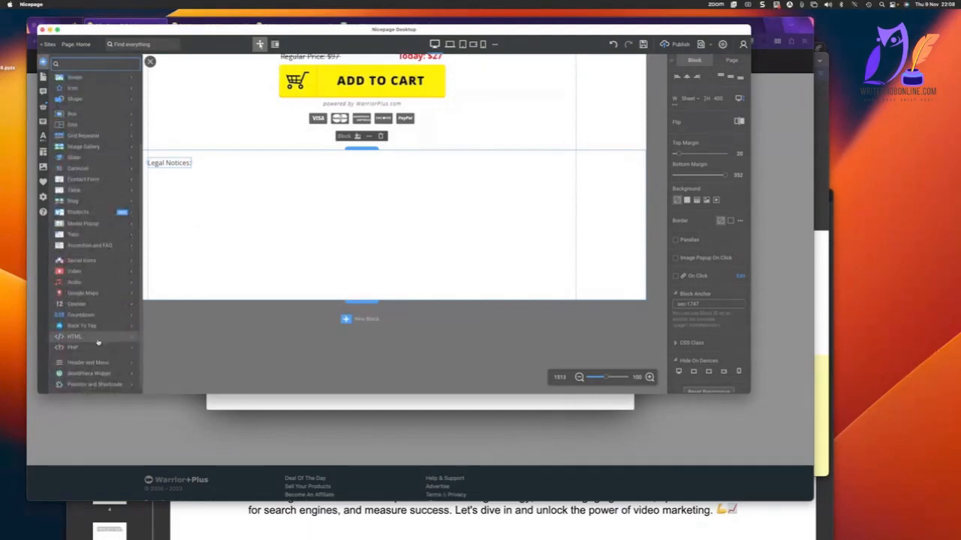
left_click(98, 343)
Switch to the WarriorPlus offer setup in Firefox and copy the Main page's Salespage Disclaimer code.
key("super+Tab")
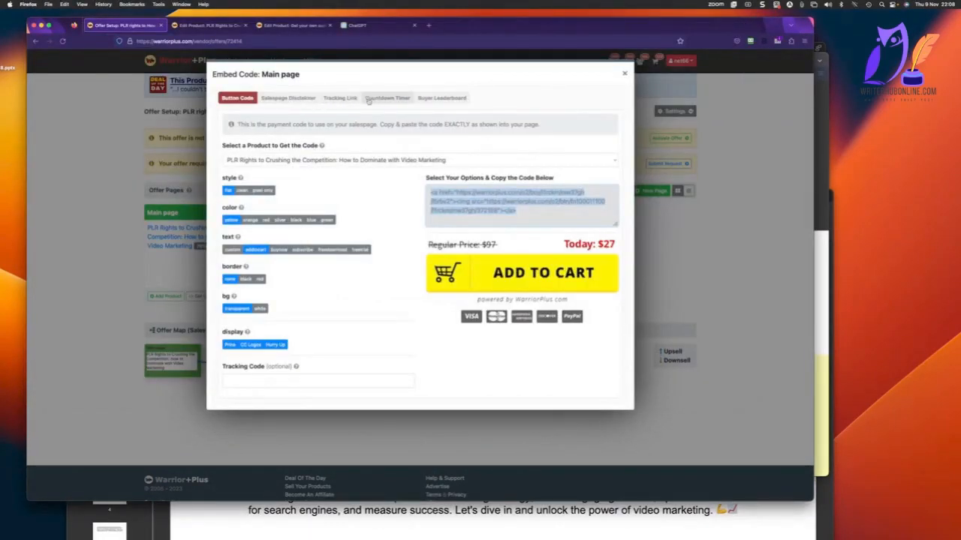
left_click(294, 100)
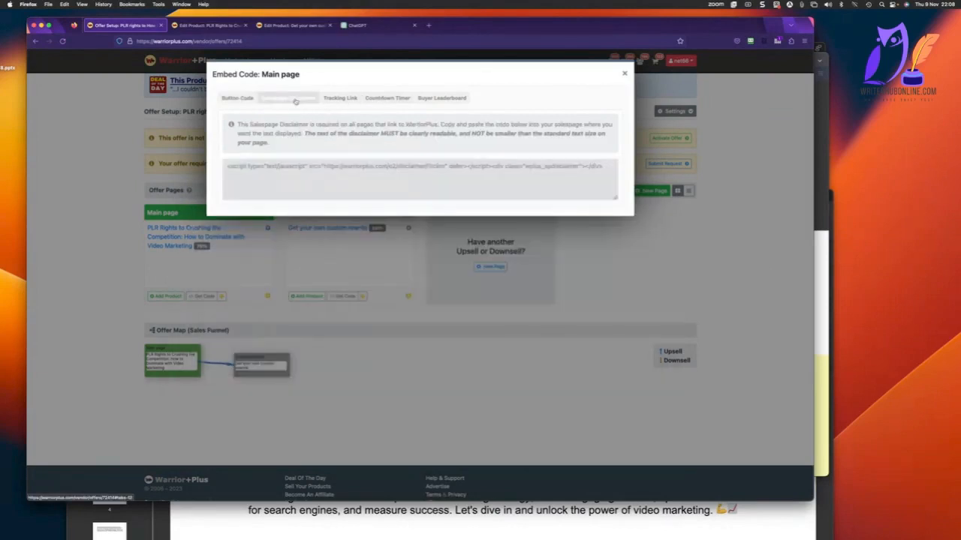
left_click(264, 189)
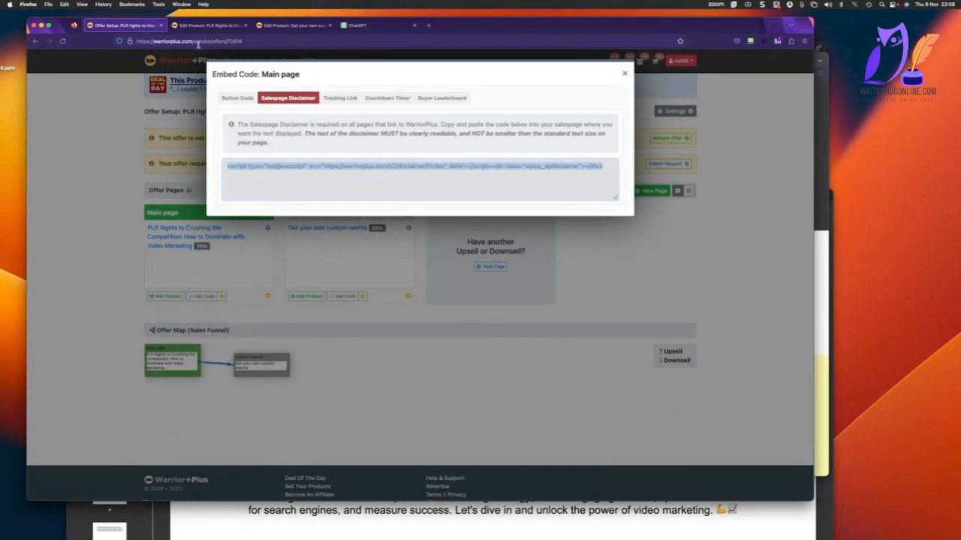
left_click(275, 27)
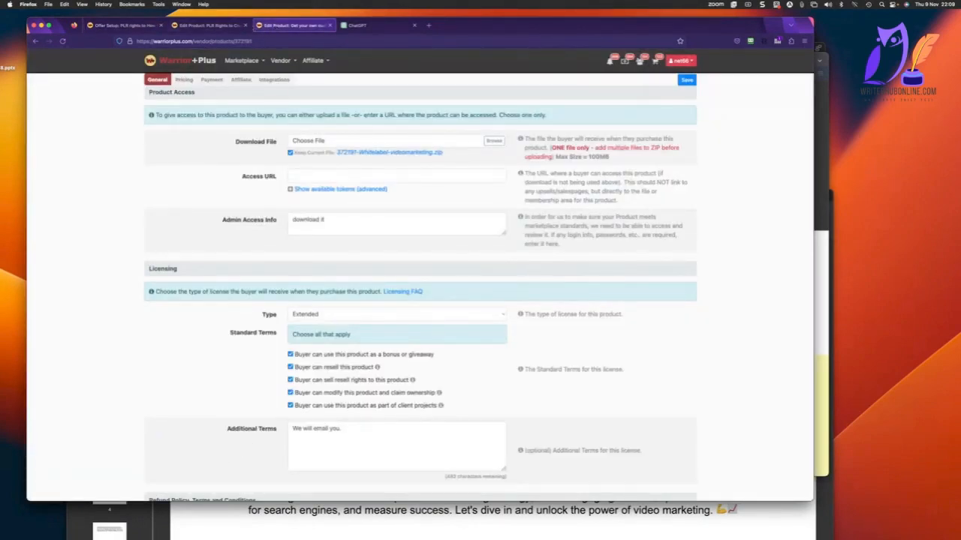
Switch to Nicepage and replace the sample code of the HTML element under "Legal Notices:" with the copied disclaimer code.
key("super+Tab")
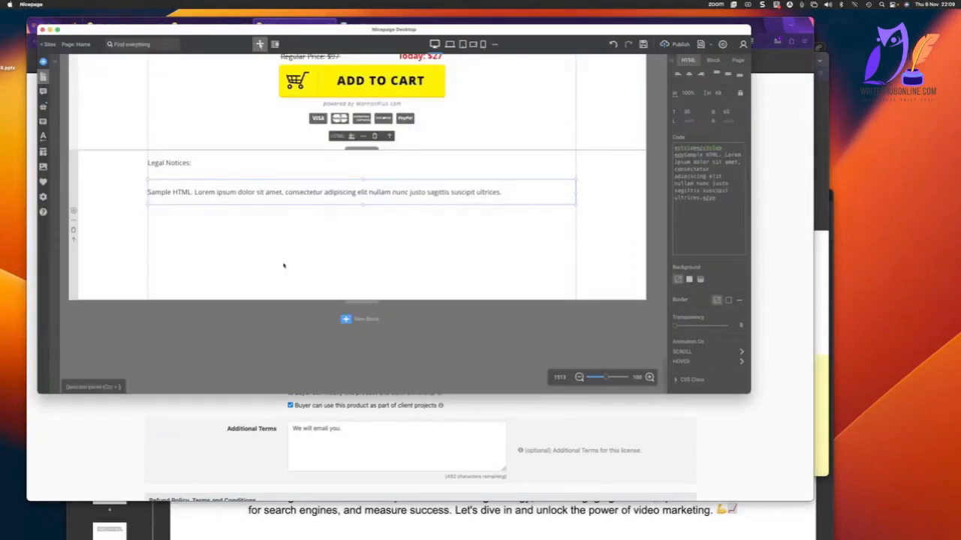
left_click_drag(475, 198, 476, 197)
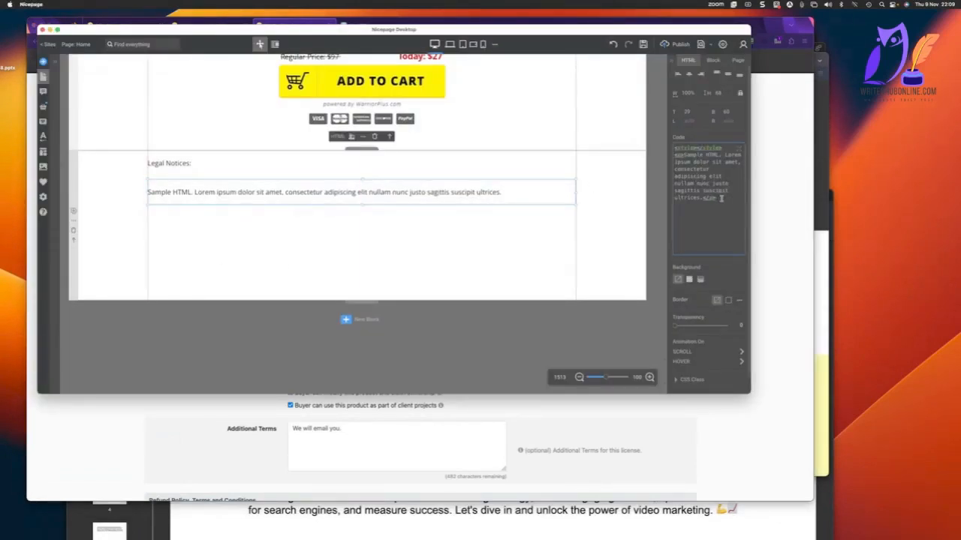
left_click_drag(718, 197, 671, 145)
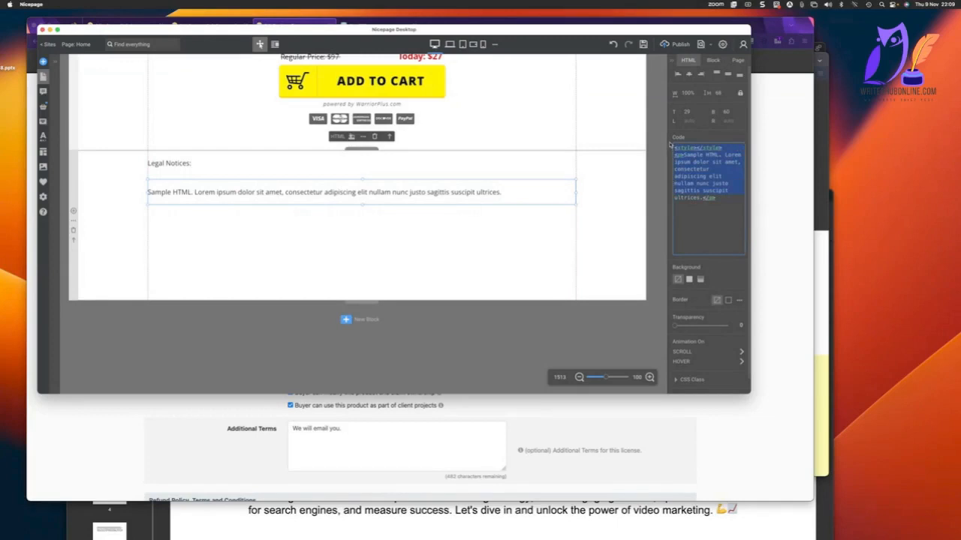
key("super+v")
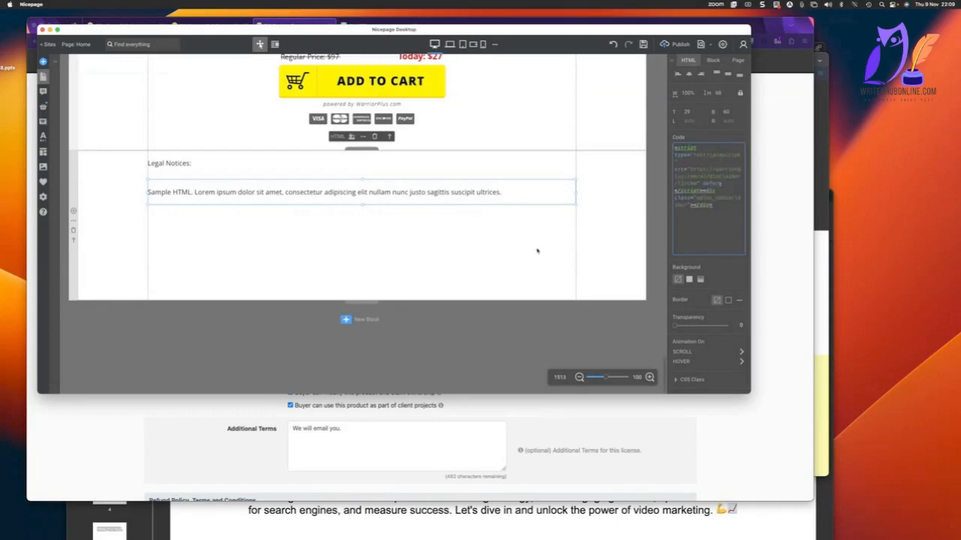
left_click(597, 240)
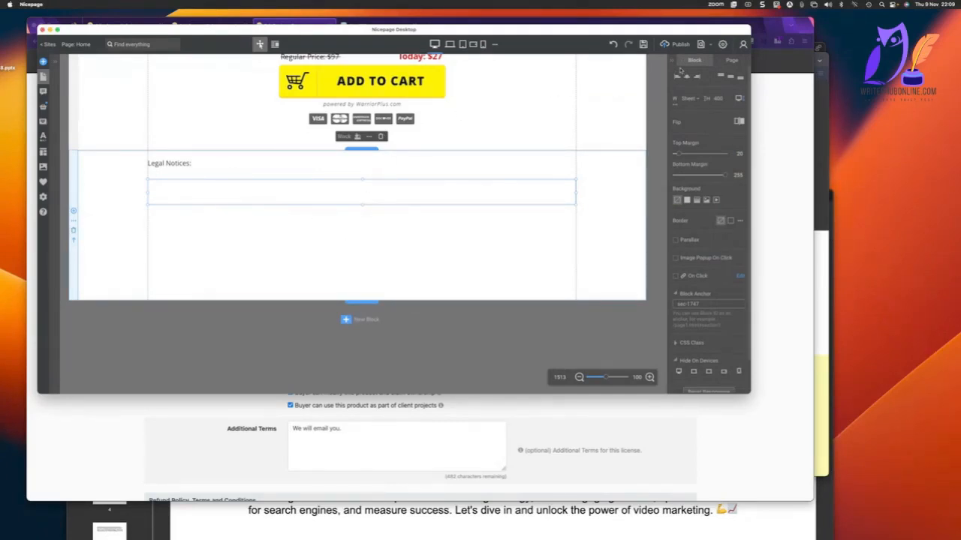
Publish the updated website to Nicepage hosting and open the live site.
left_click(675, 44)
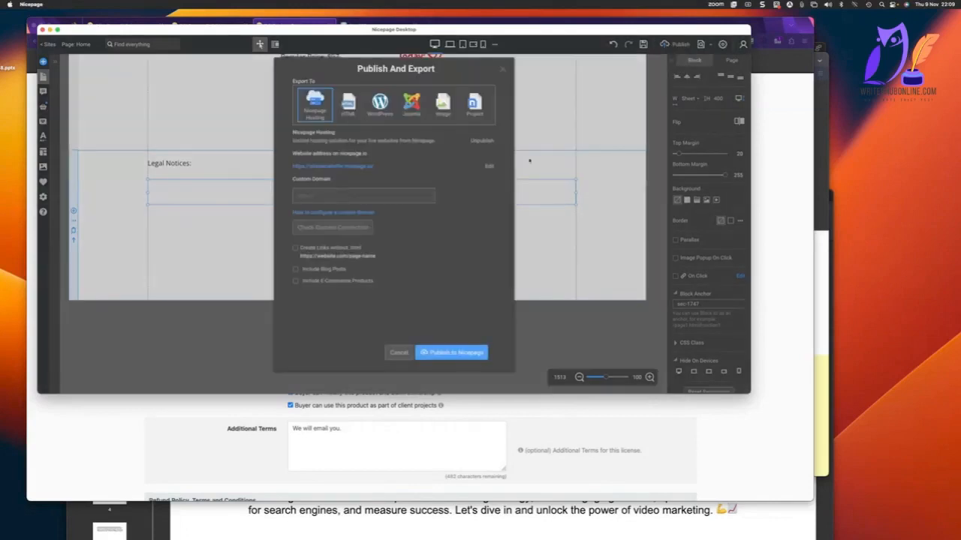
left_click(453, 352)
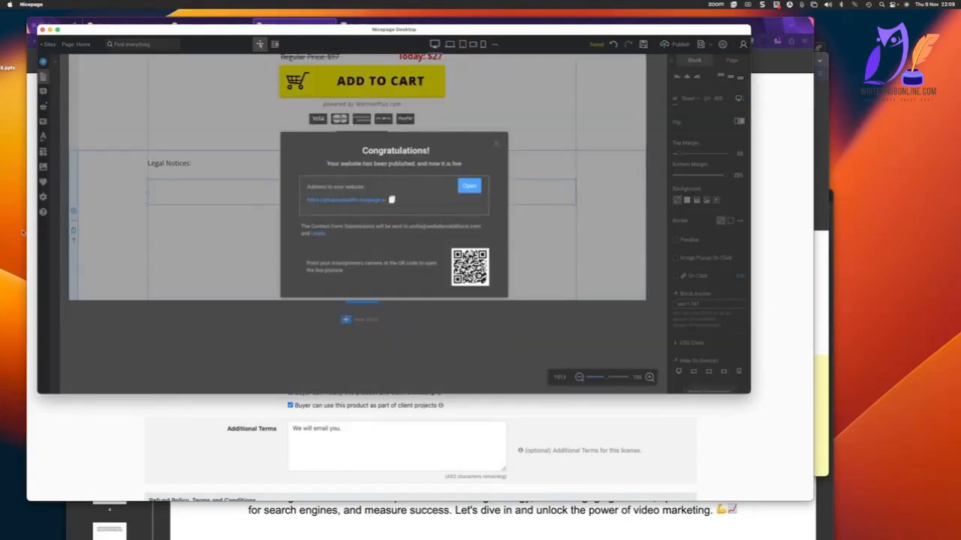
left_click(469, 186)
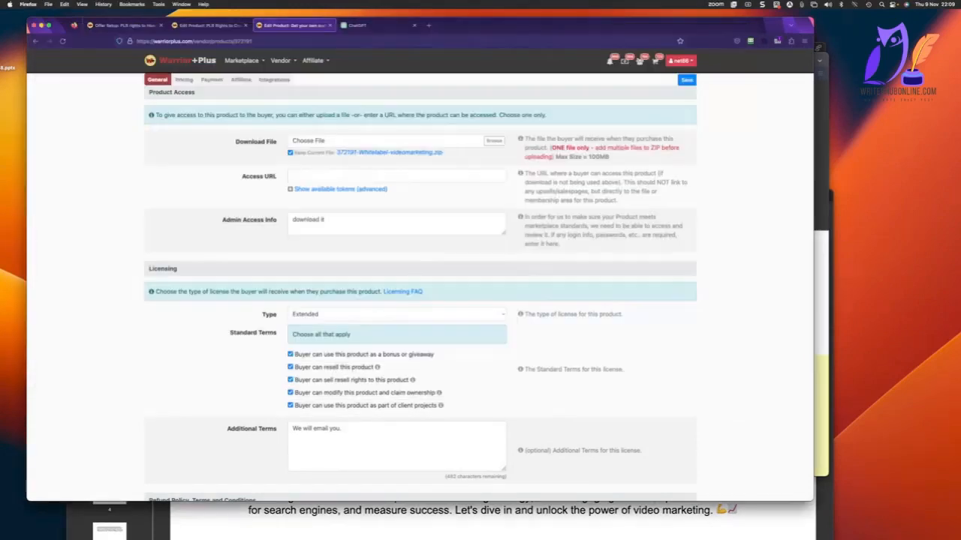
Return to the WarriorPlus offer setup and verify the Main page's buy button link and disclaimer code.
left_click(197, 26)
left_click(126, 26)
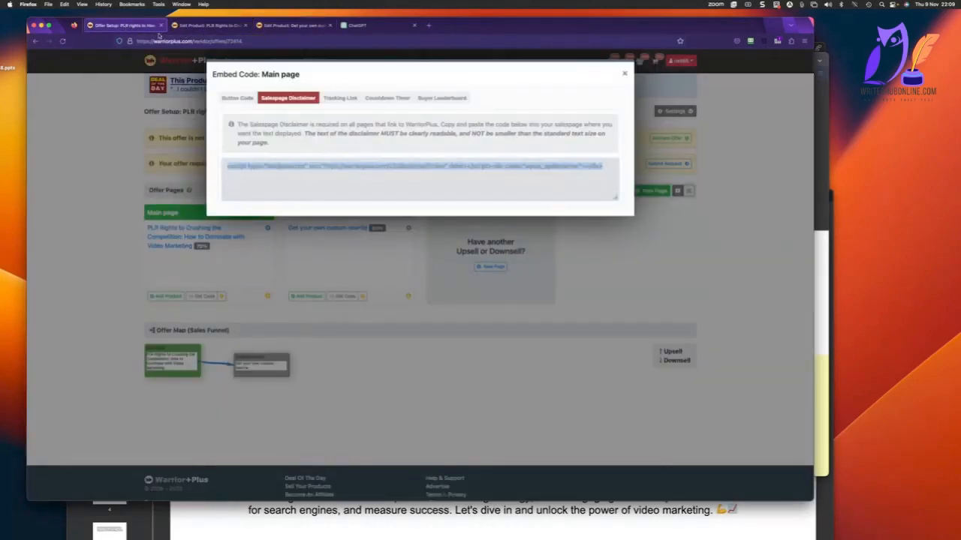
left_click(623, 73)
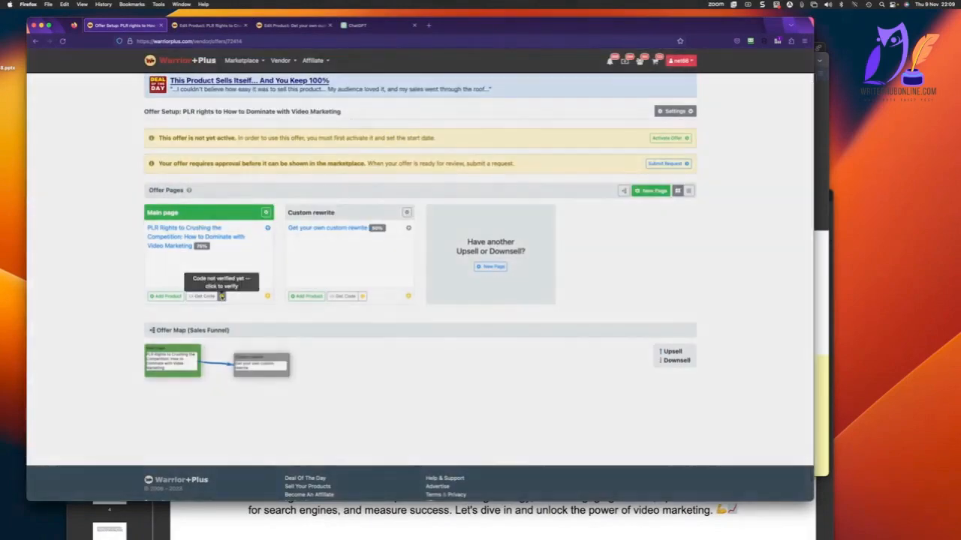
left_click(222, 296)
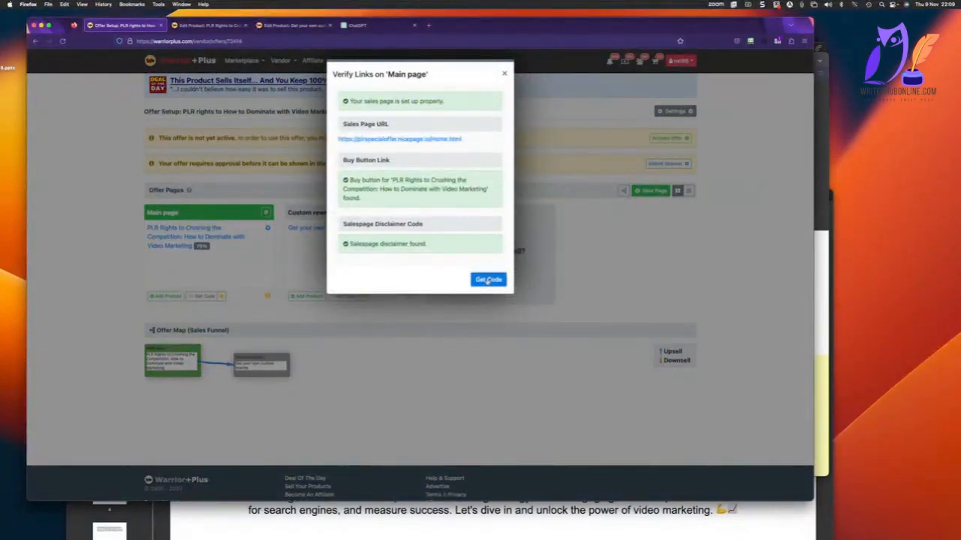
left_click(505, 73)
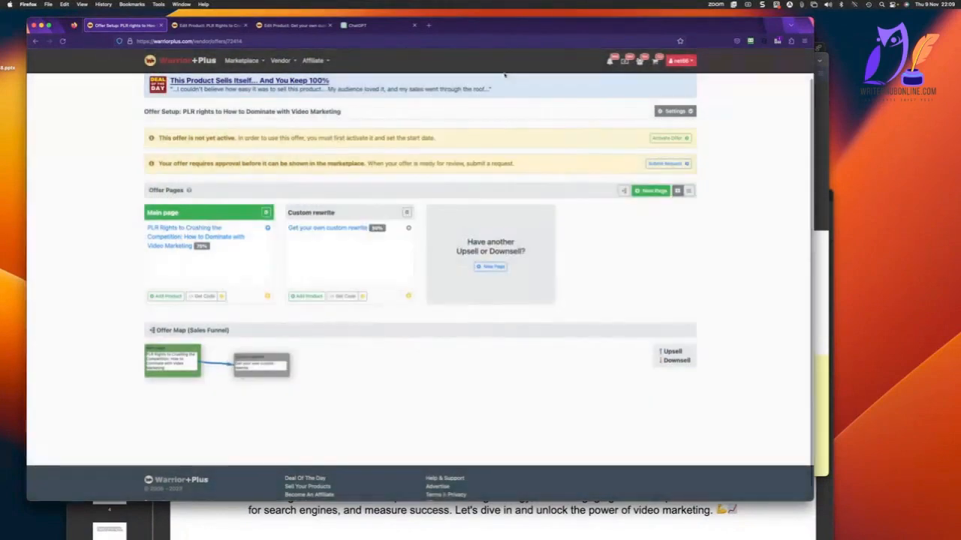
Open the embed code for the Custom rewrite page and set its buy button background to transparent.
left_click(345, 295)
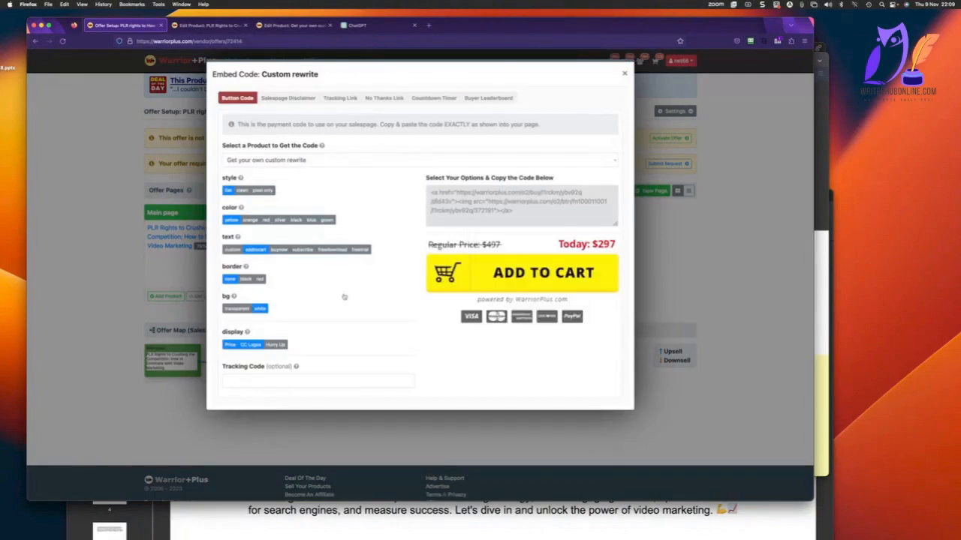
left_click(235, 309)
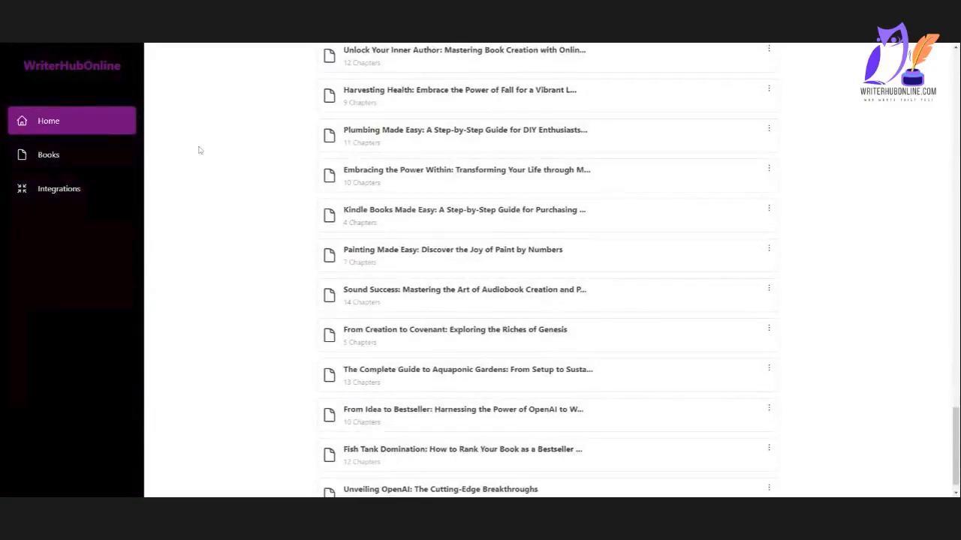
In WriterHubOnline, create a new book from the key phrase "youtube" with the title "From Zero to YouTube Star: The Ultimate Guide to Building a Thriving Channel".
scroll(200, 157, "up", 10)
scroll(205, 159, "up", 10)
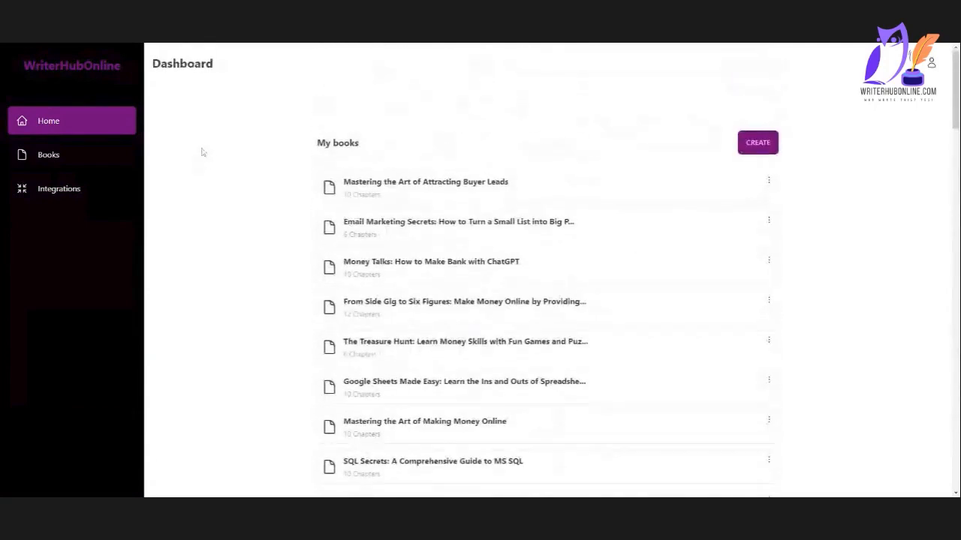
left_click(757, 143)
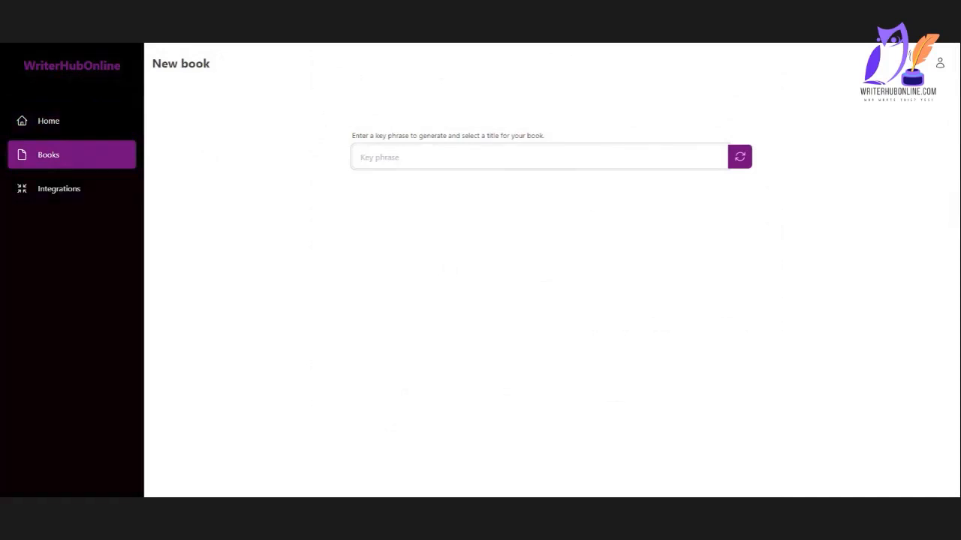
type("youtube")
left_click(742, 159)
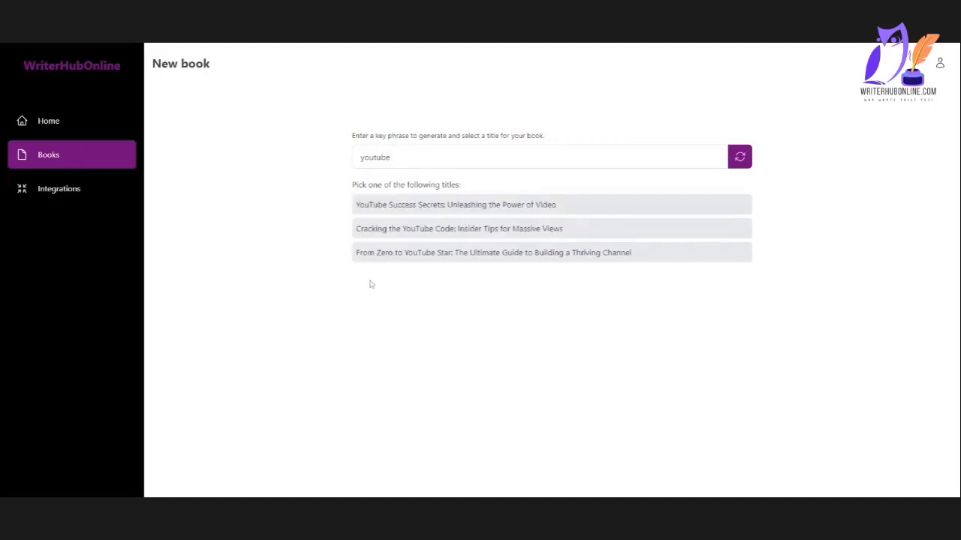
left_click(405, 253)
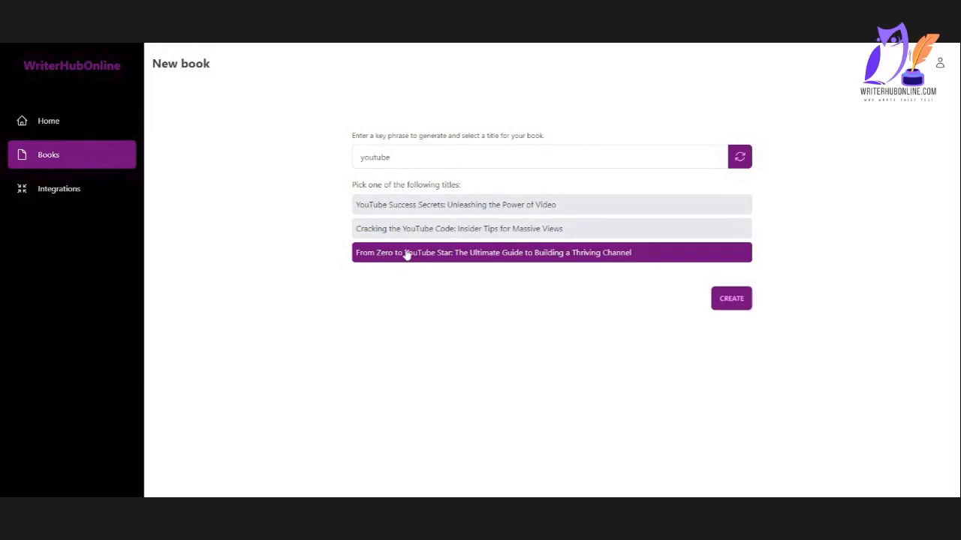
left_click(732, 299)
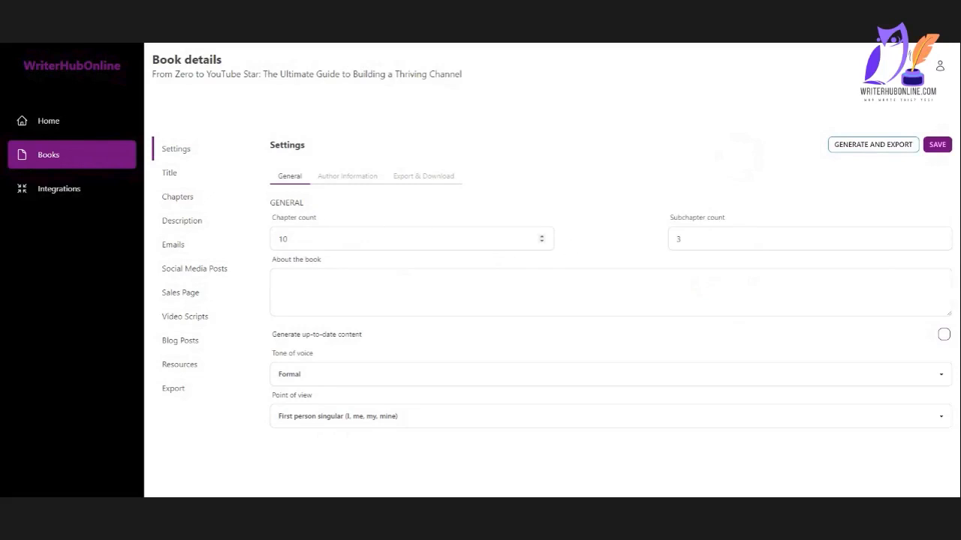
Set the book's chapter count to 7 and its subchapter count to 0.
left_click(542, 241)
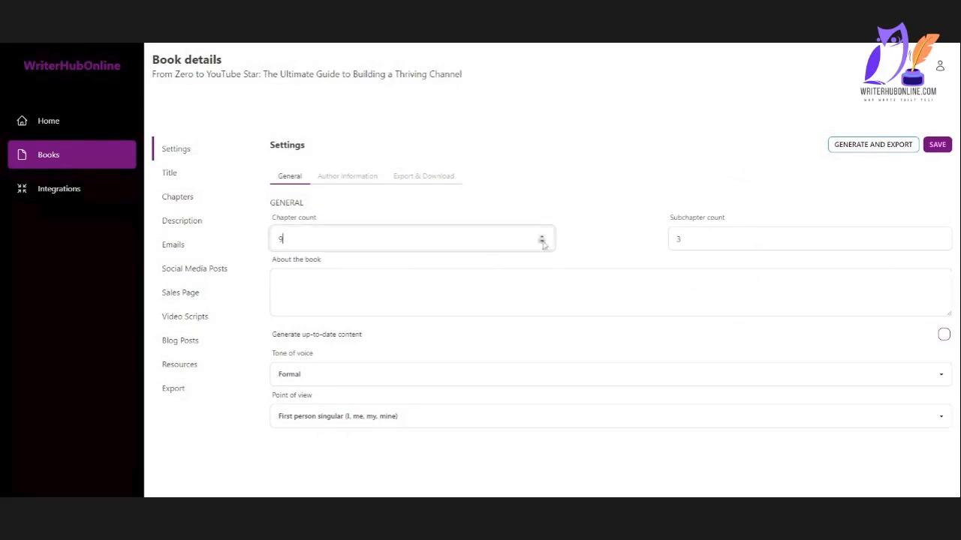
left_click(939, 242)
left_click(939, 242)
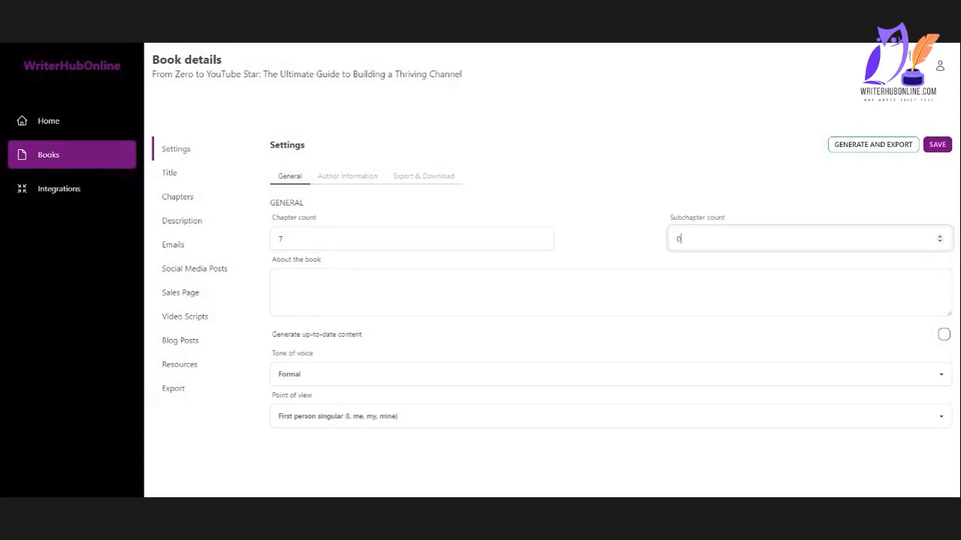
left_click_drag(687, 239, 648, 240)
key("Tab")
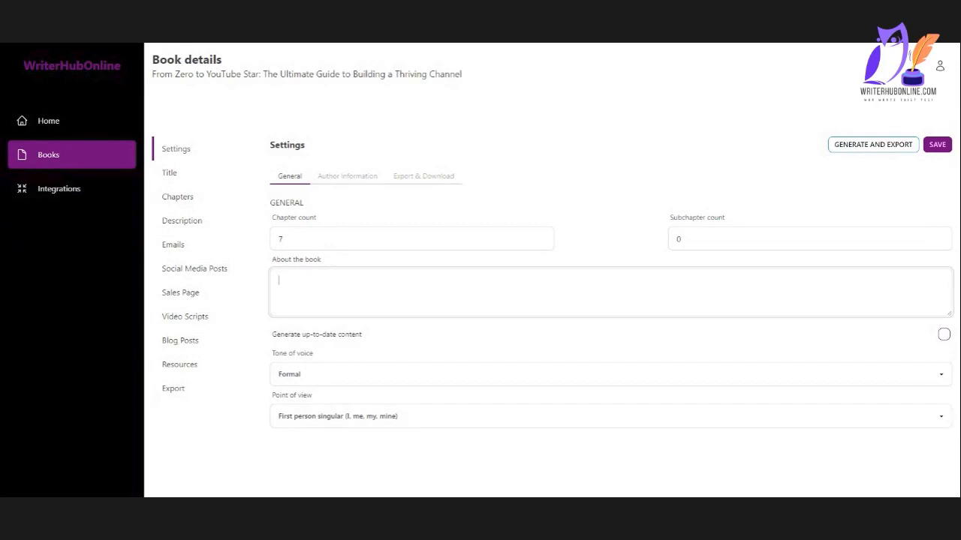
Copy the book's full title from the page heading into the About the book description.
left_click_drag(464, 75, 151, 89)
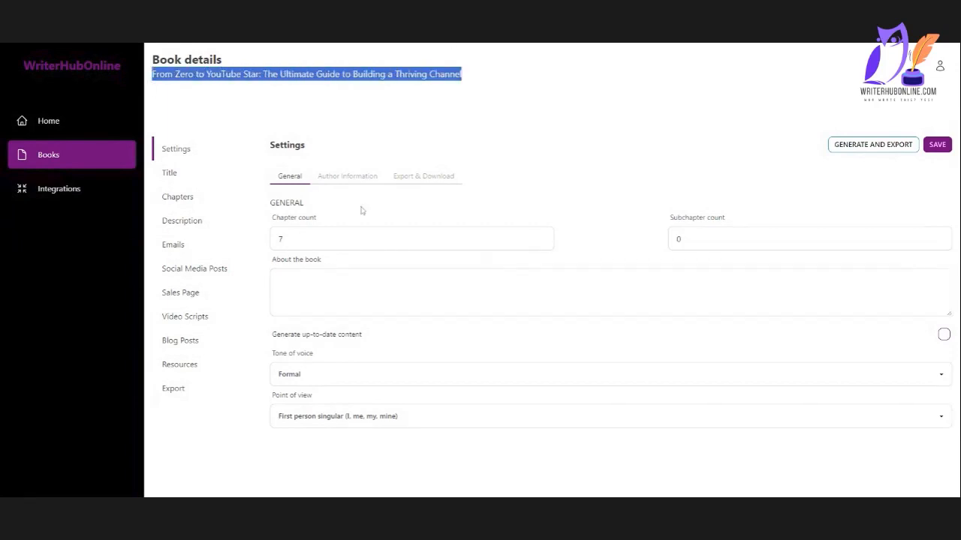
key("ctrl+c")
left_click(439, 285)
key("ctrl+v")
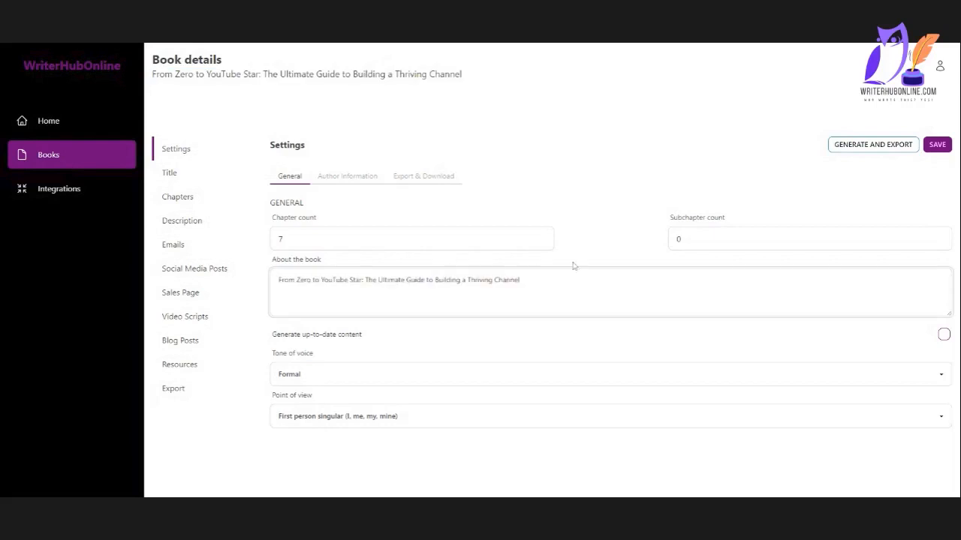
Set the book's tone of voice to Excited.
left_click(306, 373)
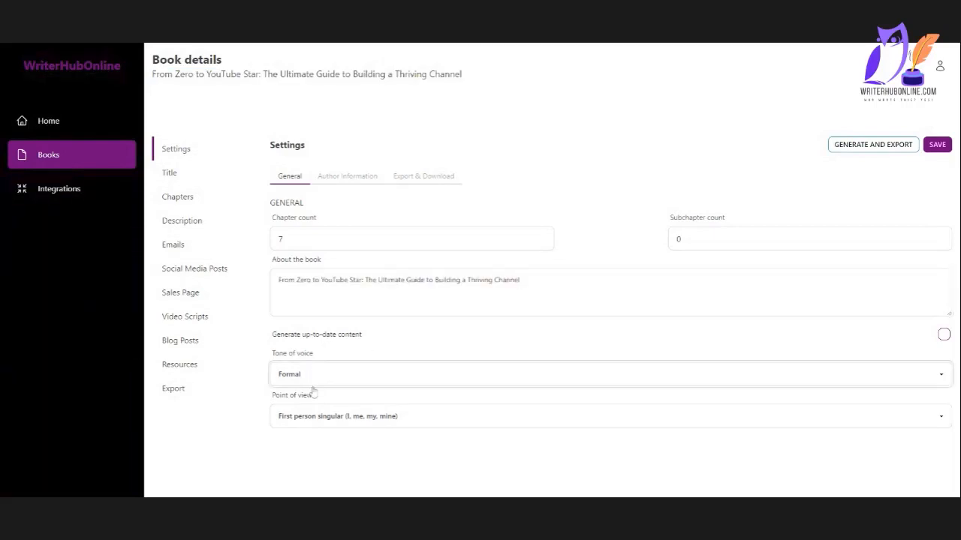
key("Down")
key("Down")
Set the point of view to Second person (You, your, yours), enable generating up-to-date content, and save.
left_click(304, 425)
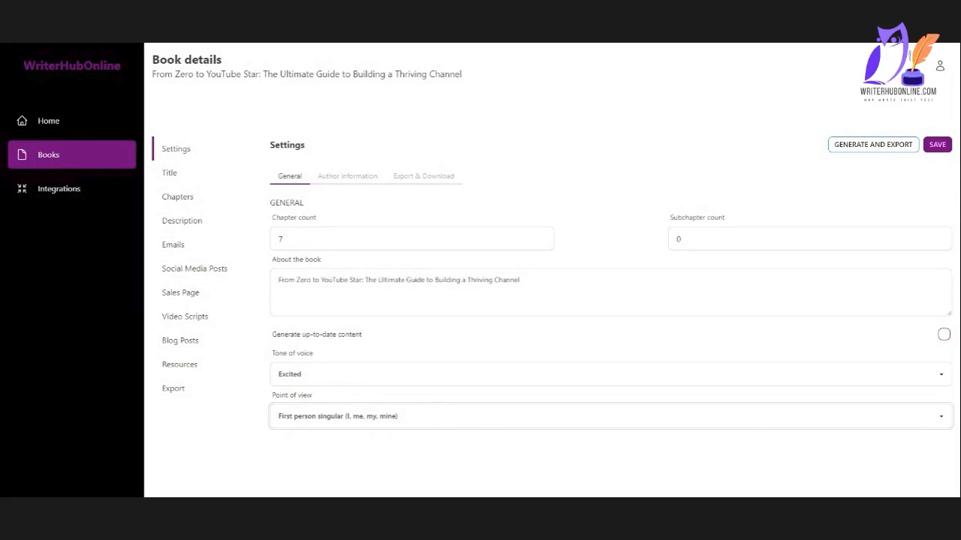
key("Down")
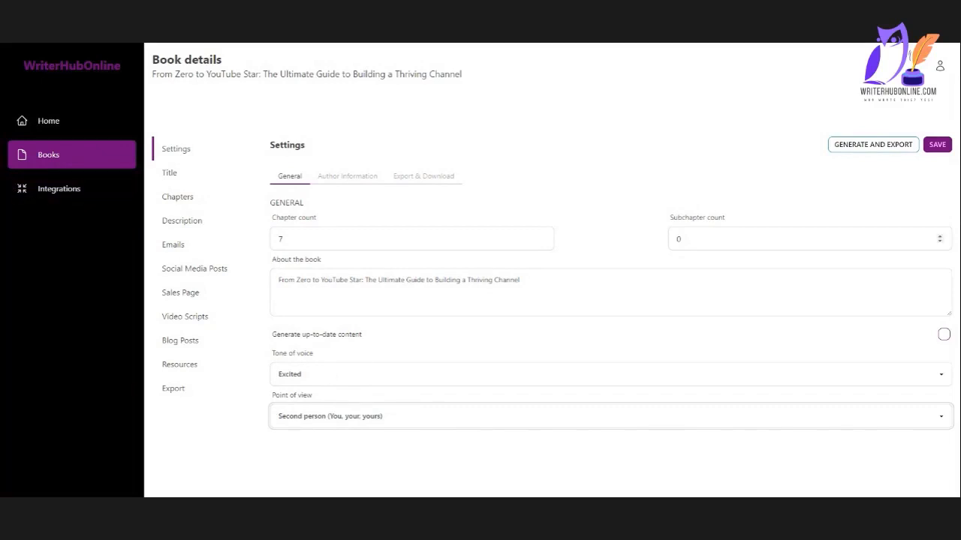
left_click(936, 146)
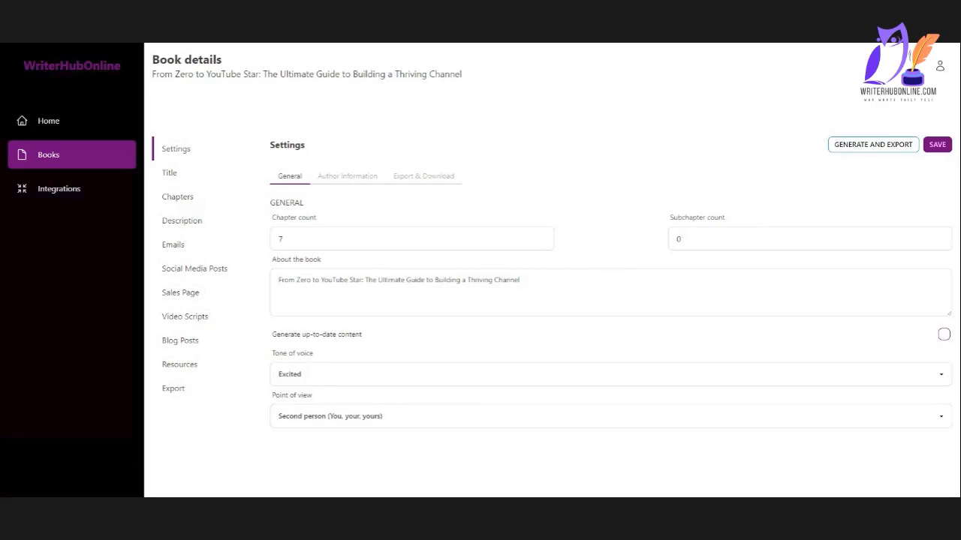
left_click(944, 335)
left_click(944, 147)
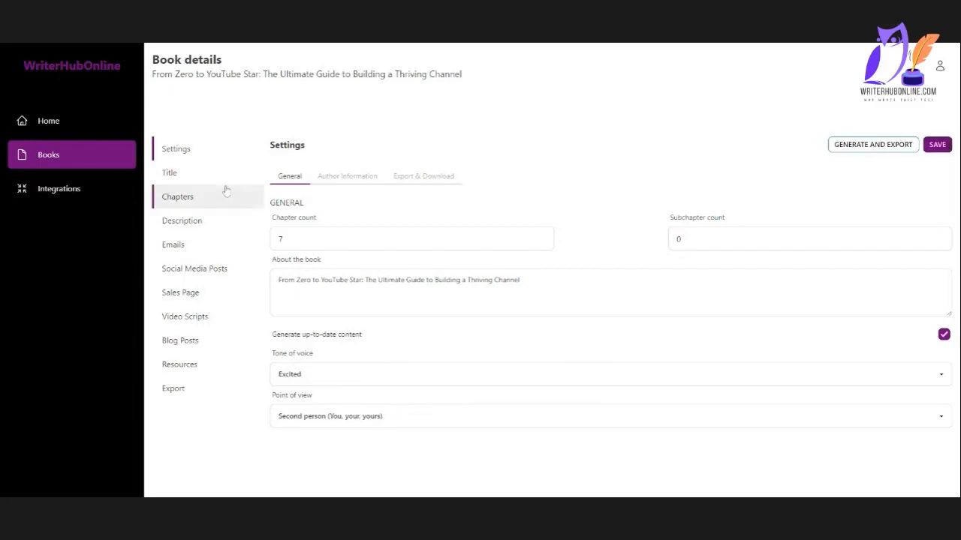
In the book's author information, remove the dash and nickname from the middle of the author's name.
left_click(379, 174)
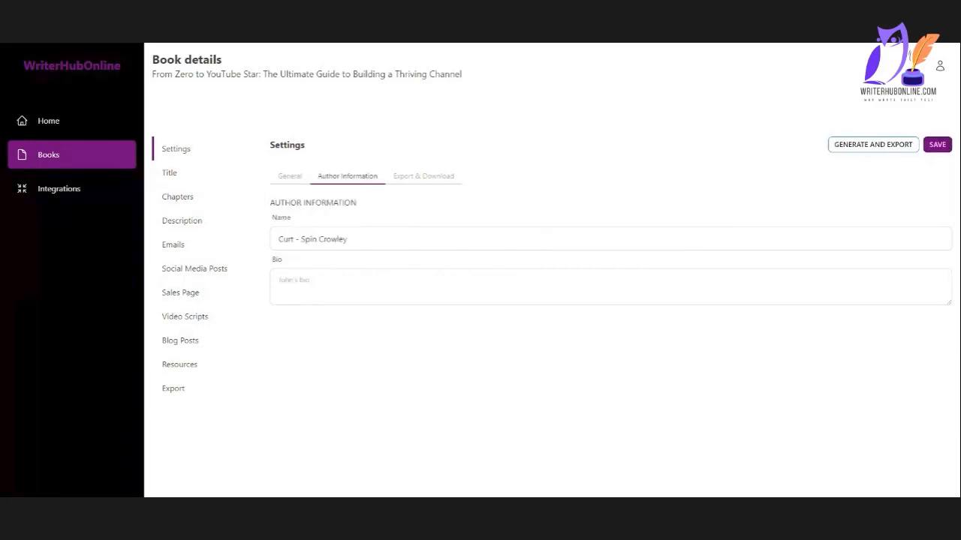
left_click_drag(317, 239, 295, 239)
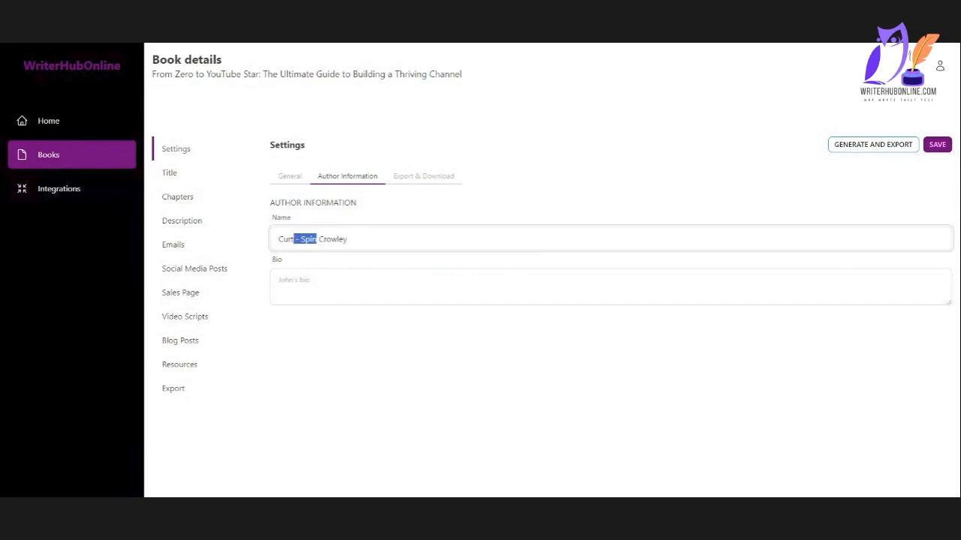
key("BackSpace")
Copy the book's title from the page heading and have ChatGPT write an author bio for that book using the author's name.
left_click(295, 280)
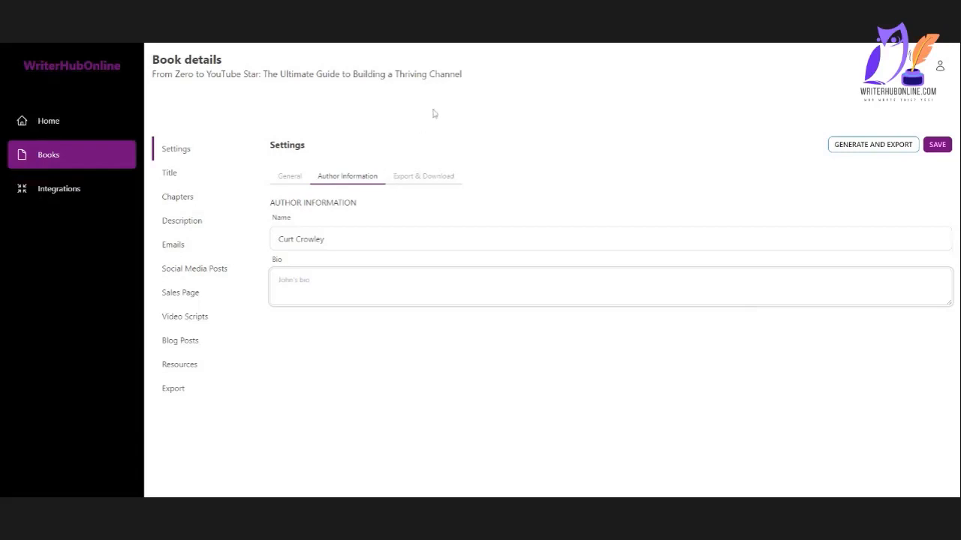
left_click_drag(467, 77, 151, 74)
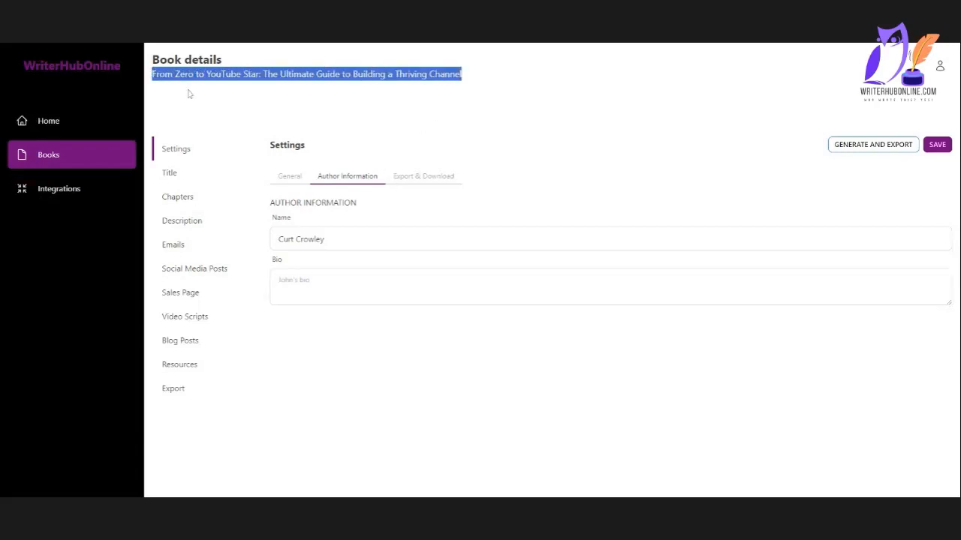
left_click(468, 45)
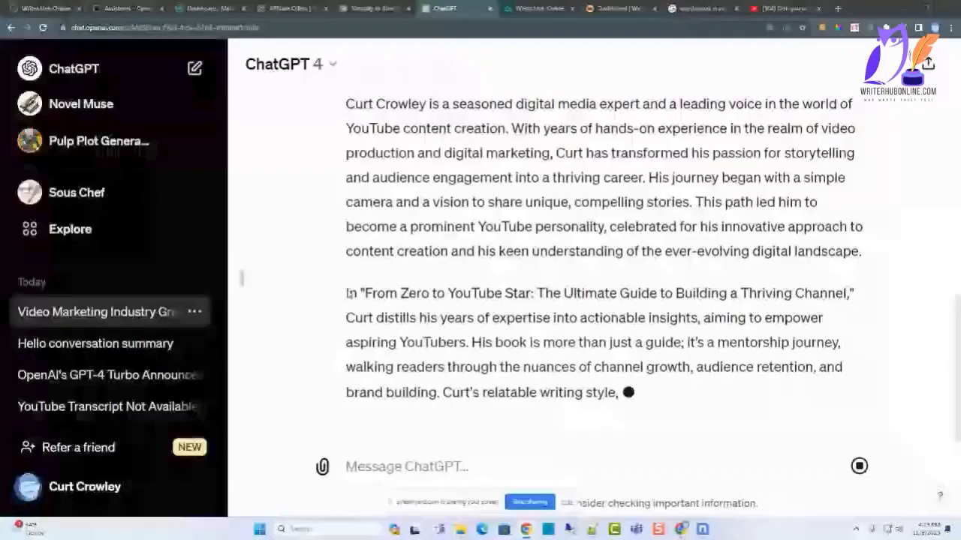
scroll(413, 209, "up", 4)
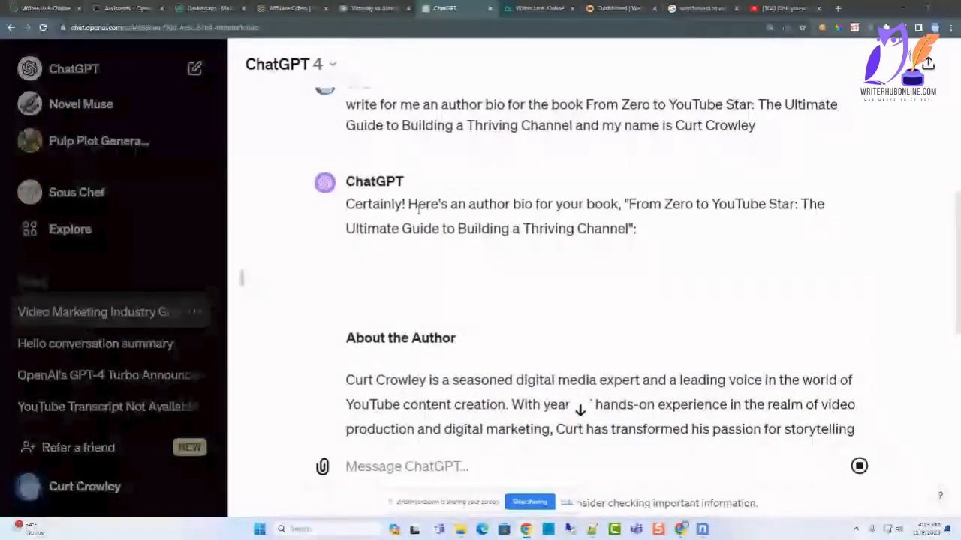
scroll(366, 254, "up", 2)
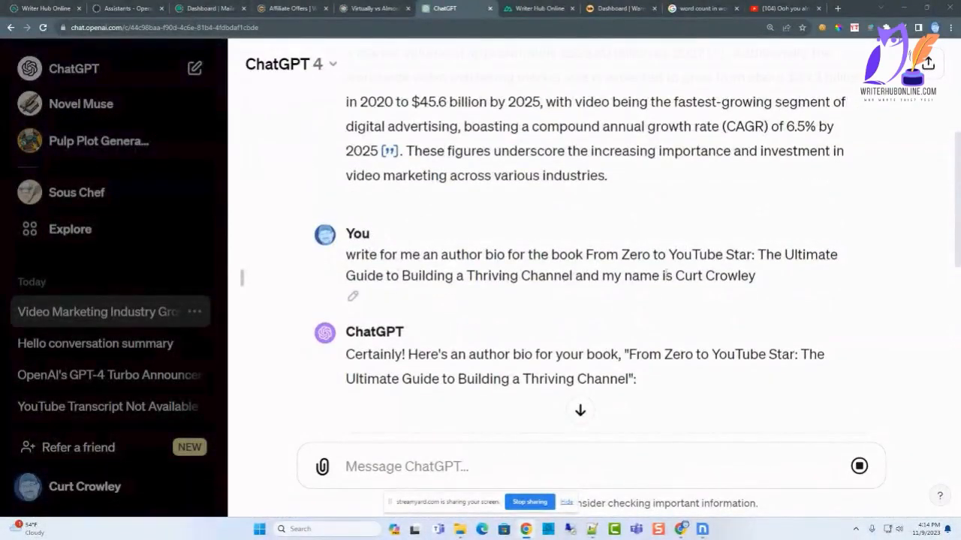
scroll(486, 268, "down", 3)
scroll(454, 236, "down", 10)
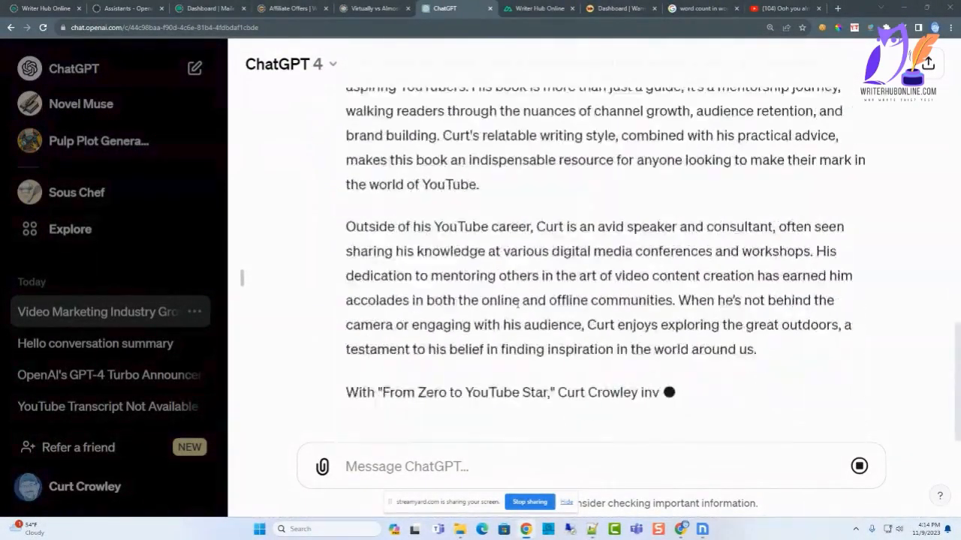
Copy the generated author bio from ChatGPT into the book's Bio in WriterHubOnline and save.
left_click_drag(634, 264, 423, 47)
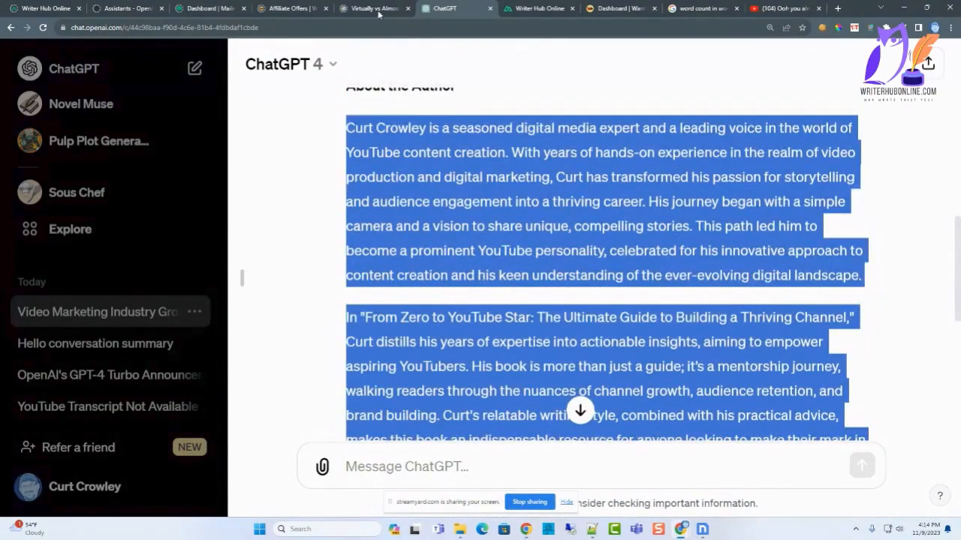
left_click(535, 8)
left_click(337, 288)
key("ctrl+v")
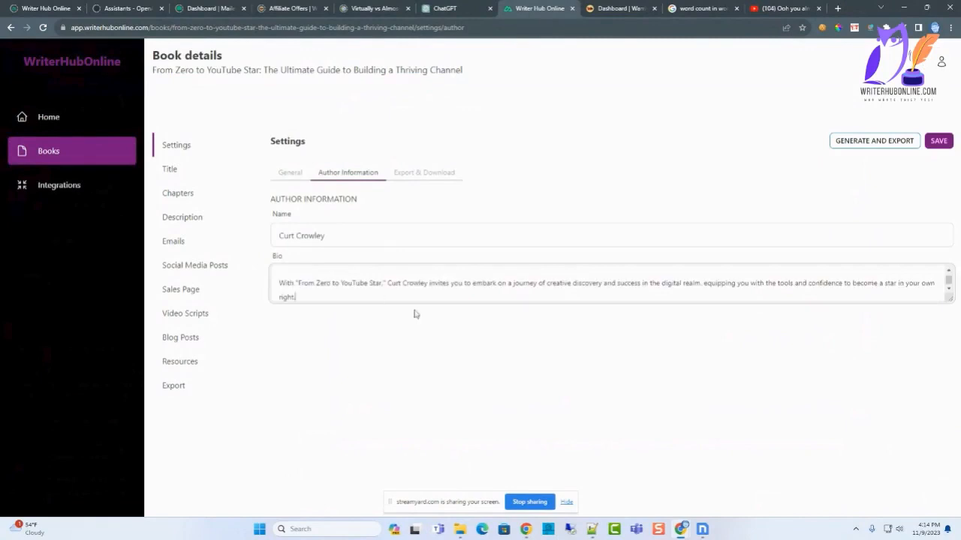
left_click(939, 141)
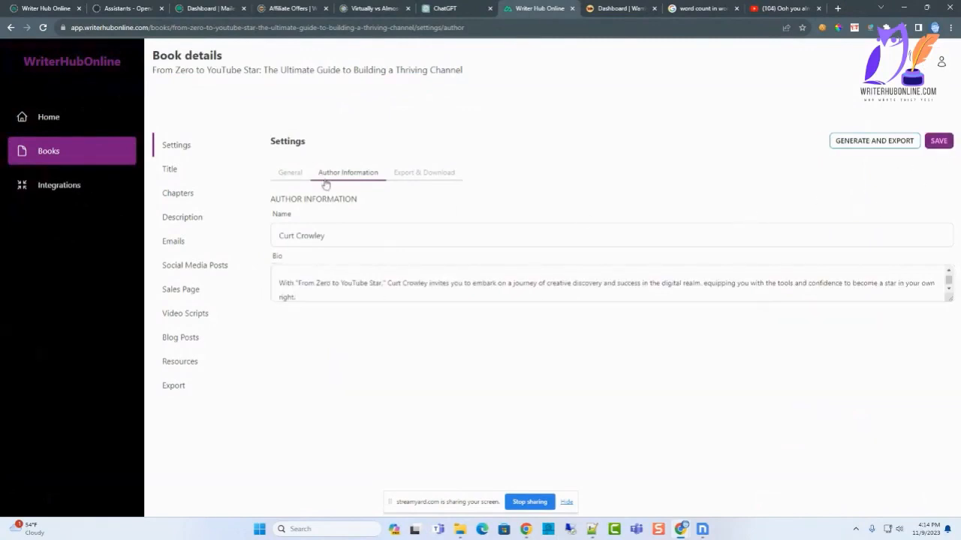
In ChatGPT, write the prompt "write for me a little bit about a book regarding" and look up the book title to add.
left_click(290, 173)
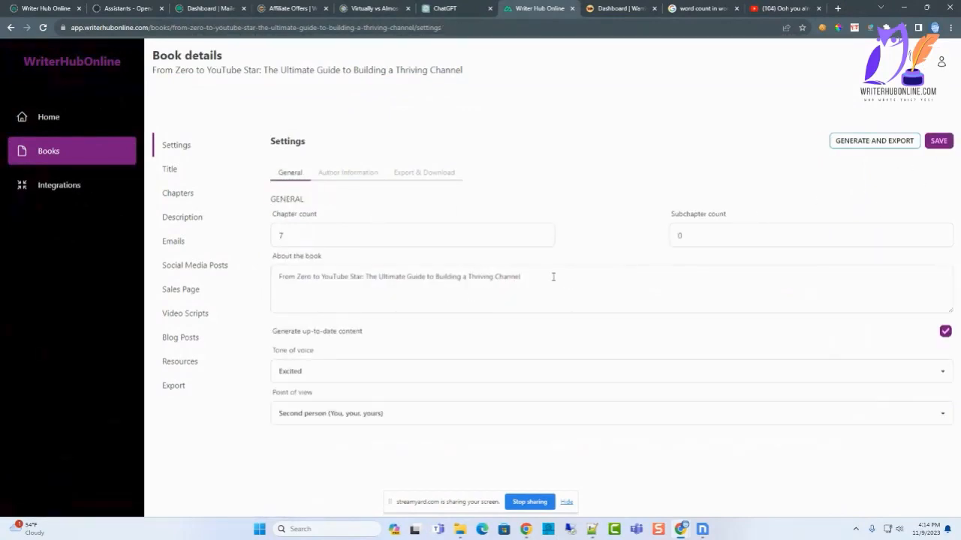
left_click(463, 8)
type("for me ")
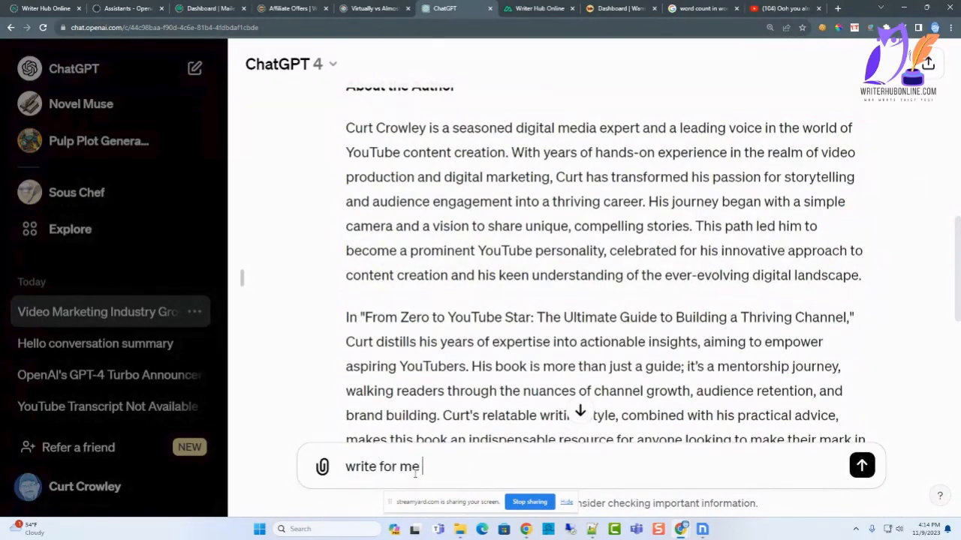
type("a little bit about a bo")
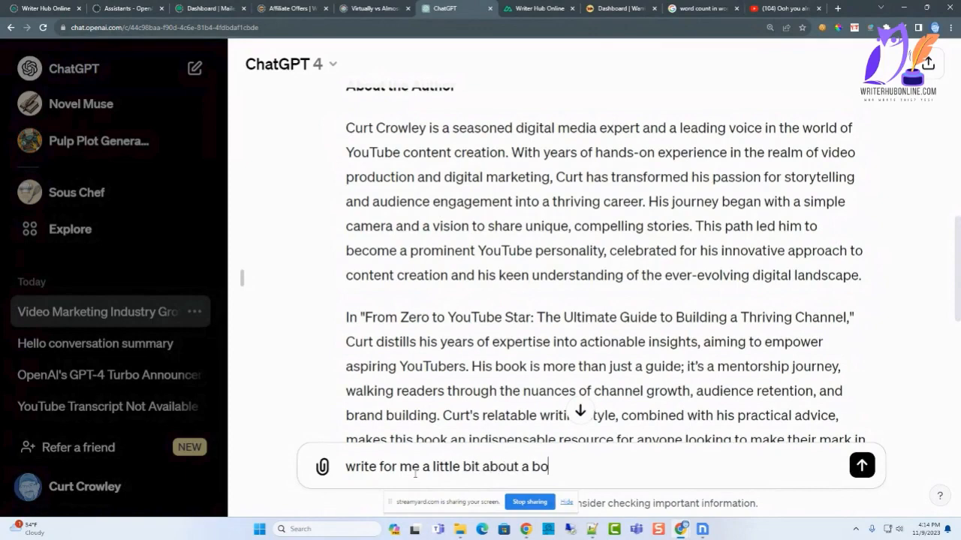
type("ok regardinbg")
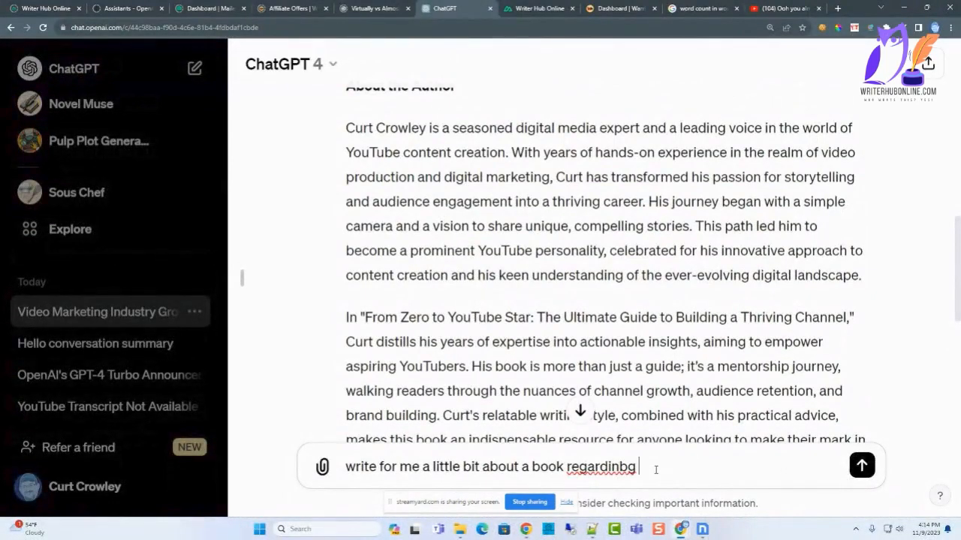
key("BackSpace")
key("BackSpace")
type("g")
scroll(542, 239, "up", 2)
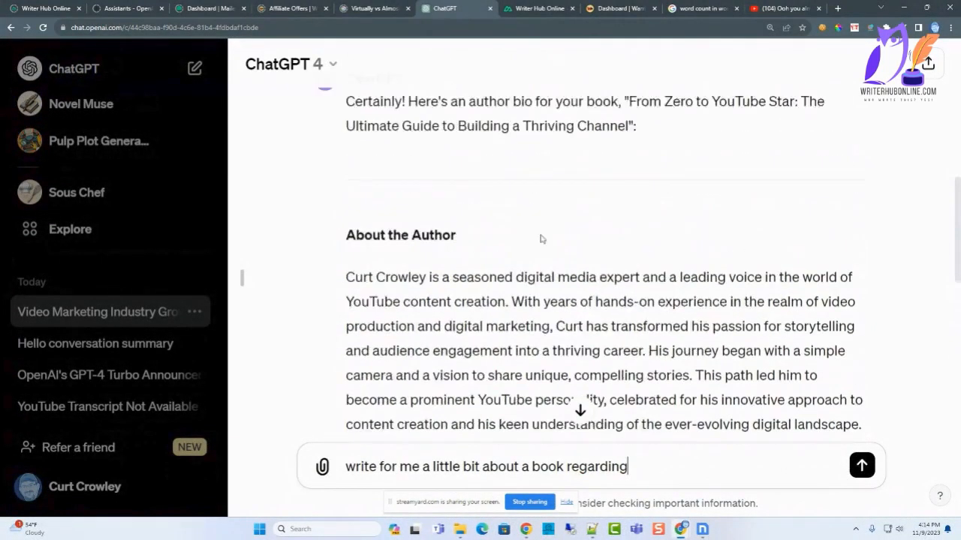
scroll(542, 238, "up", 2)
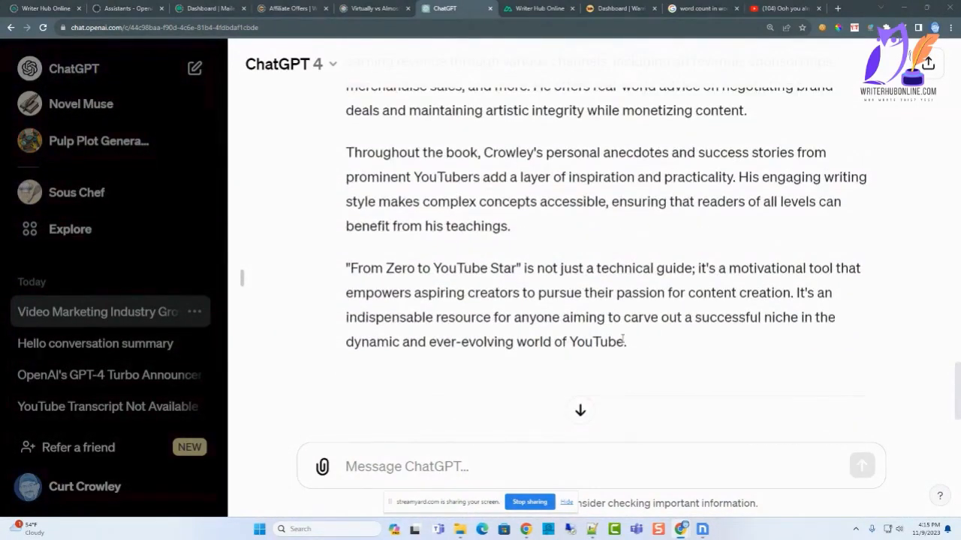
Replace the About the book text in WriterHubOnline with ChatGPT's book summary, save it, and start Generate and Export.
left_click_drag(629, 345, 643, 199)
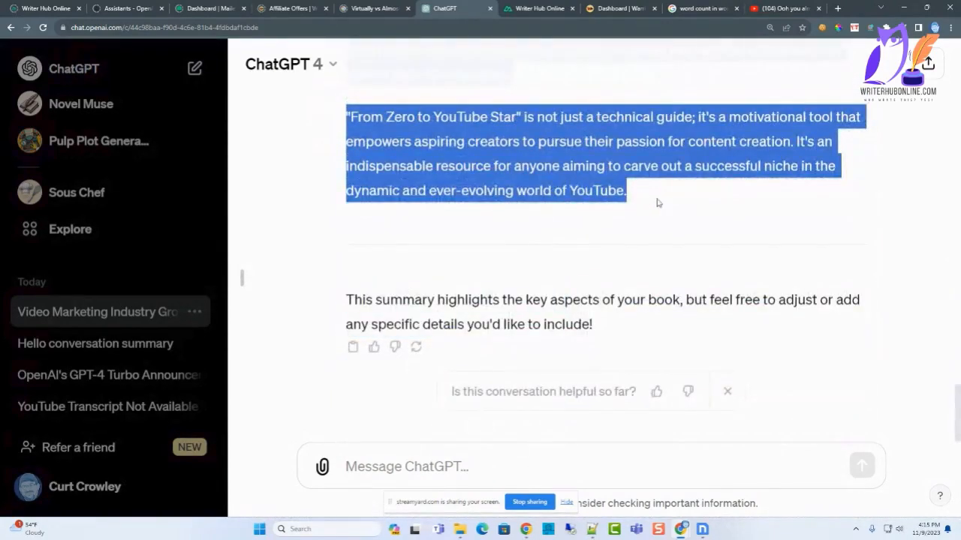
left_click(527, 9)
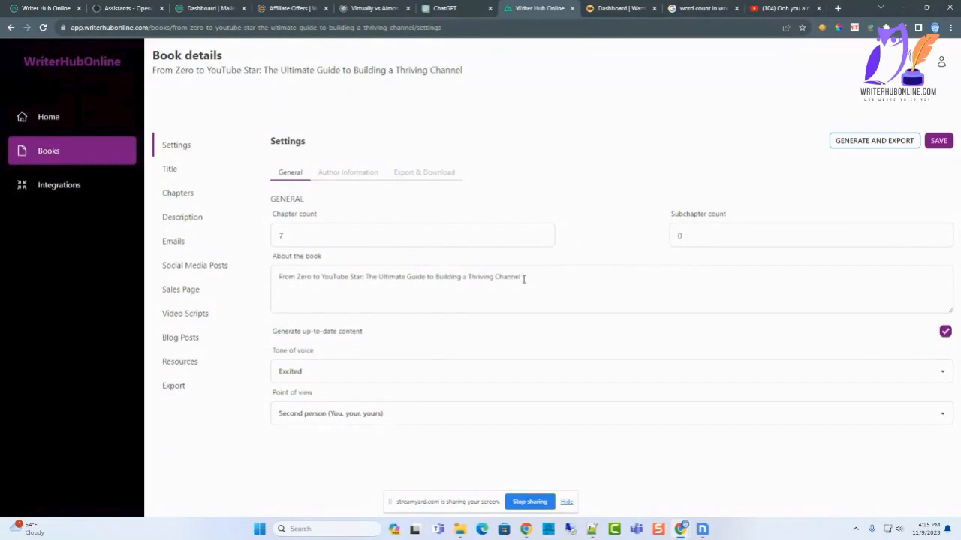
left_click_drag(523, 278, 275, 275)
key("ctrl+v")
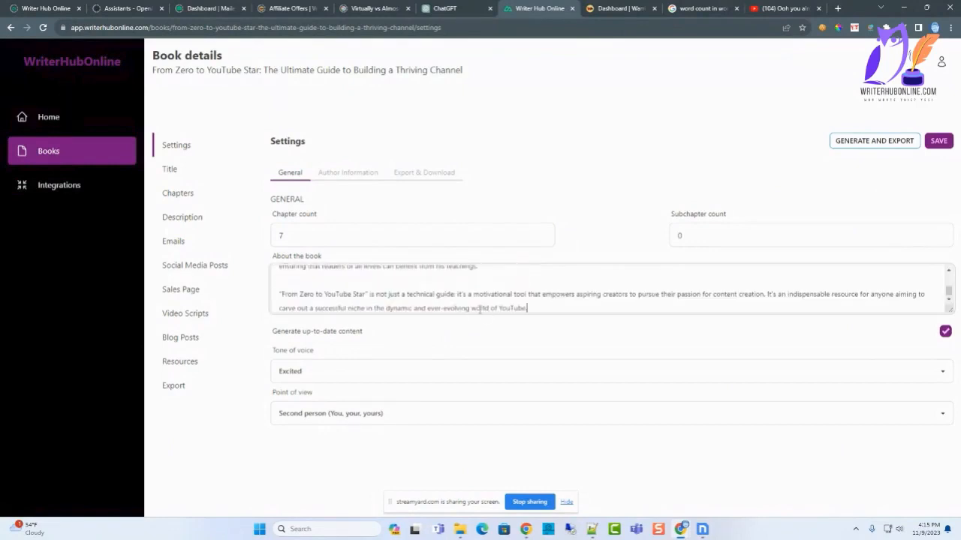
left_click(936, 142)
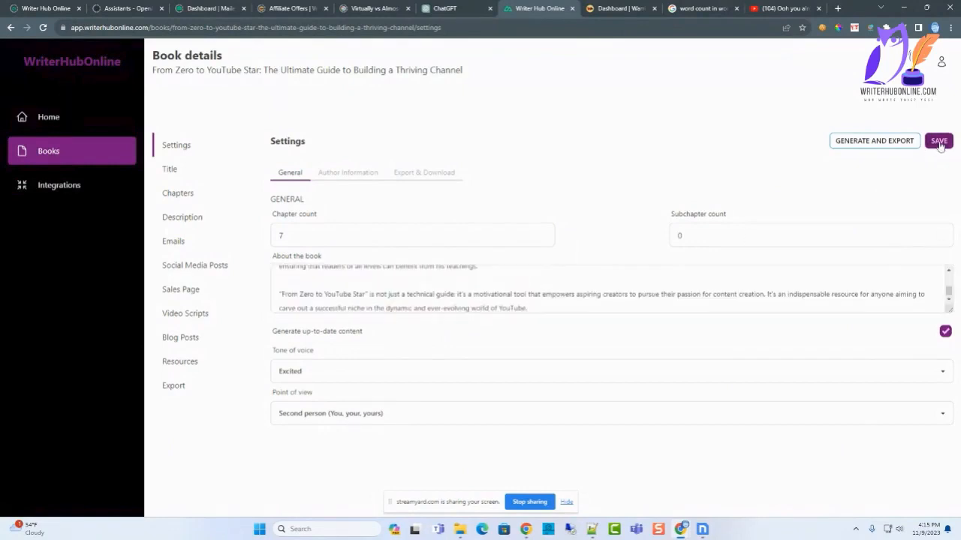
left_click(867, 144)
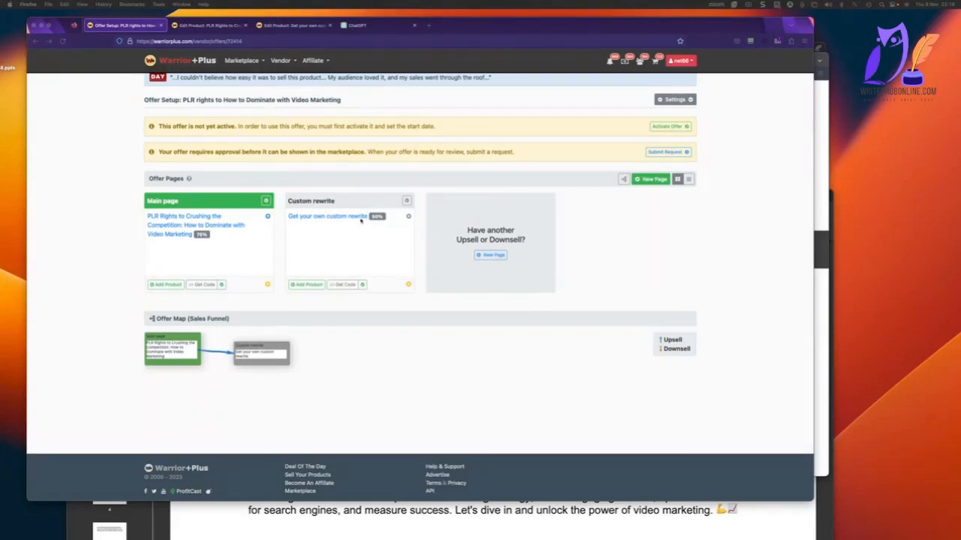
In WarriorPlus, view the embed code for the Custom rewrite page and close it.
left_click(342, 285)
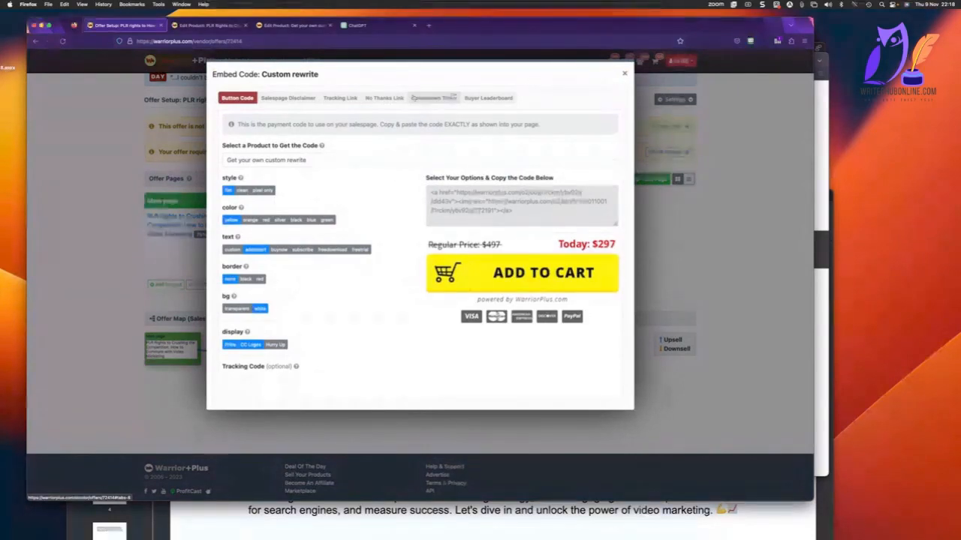
left_click(624, 75)
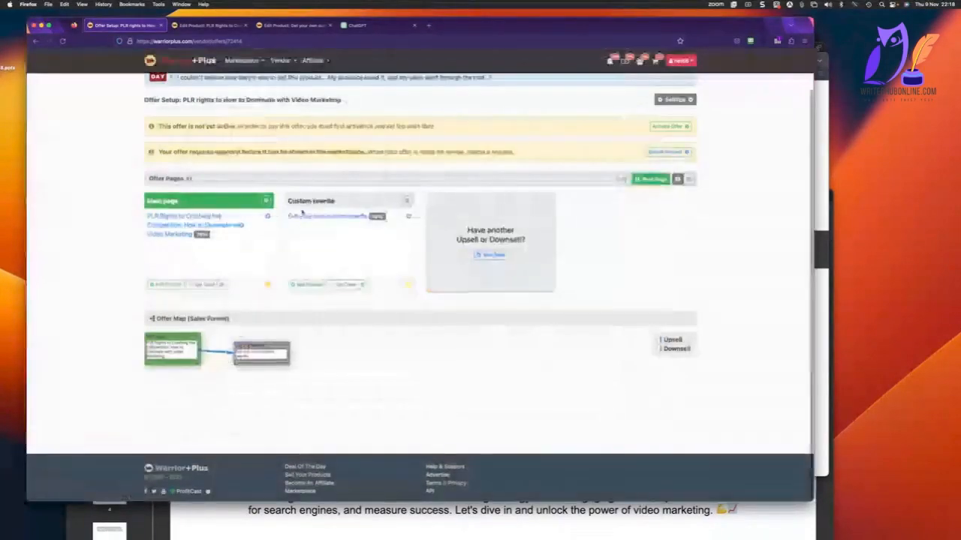
Dismiss the publish confirmation in Nicepage and open the "Get your own custom rewrite" product for editing in WarriorPlus.
left_click(323, 216)
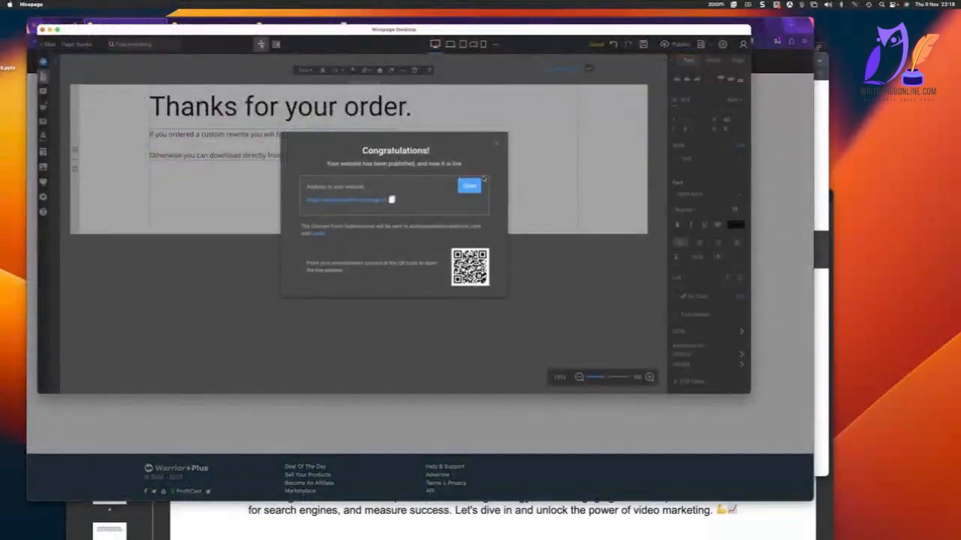
left_click(496, 143)
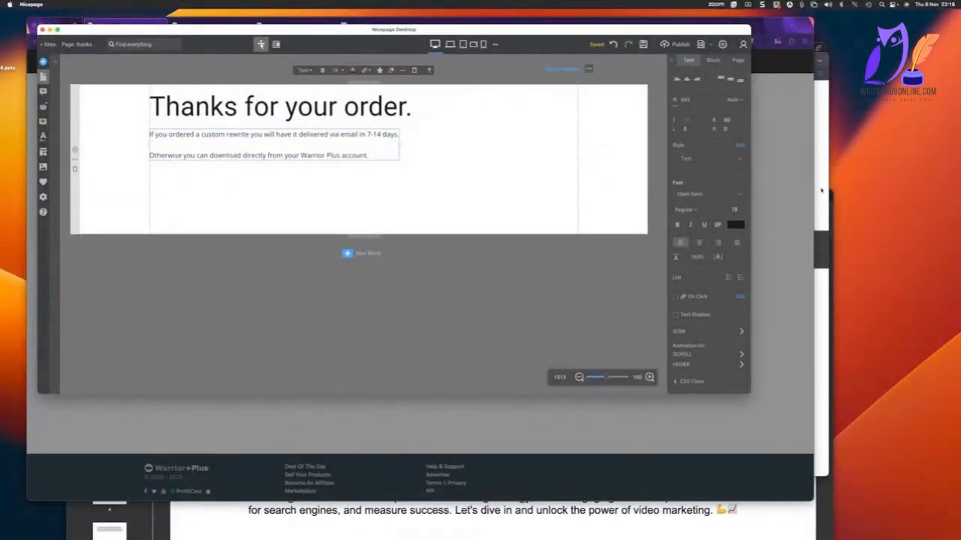
left_click(774, 174)
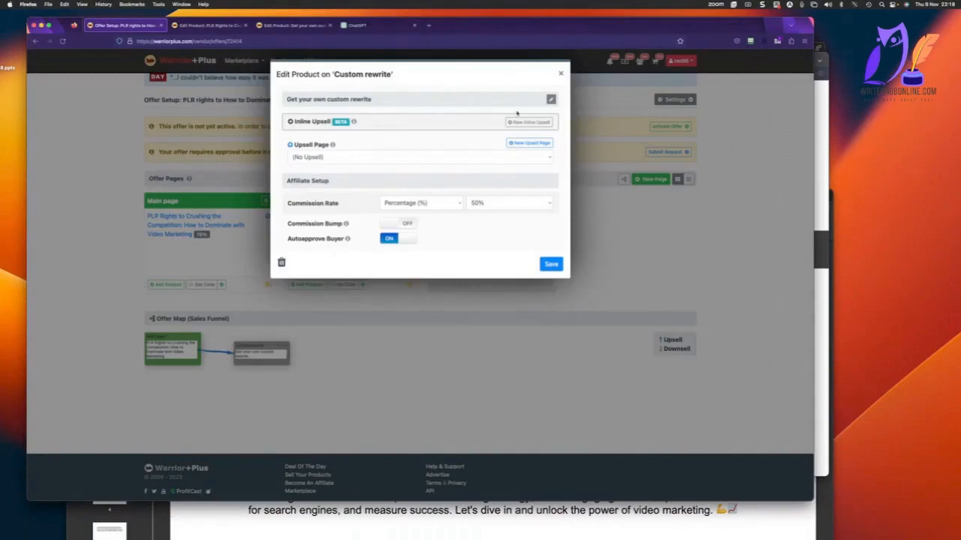
left_click(550, 99)
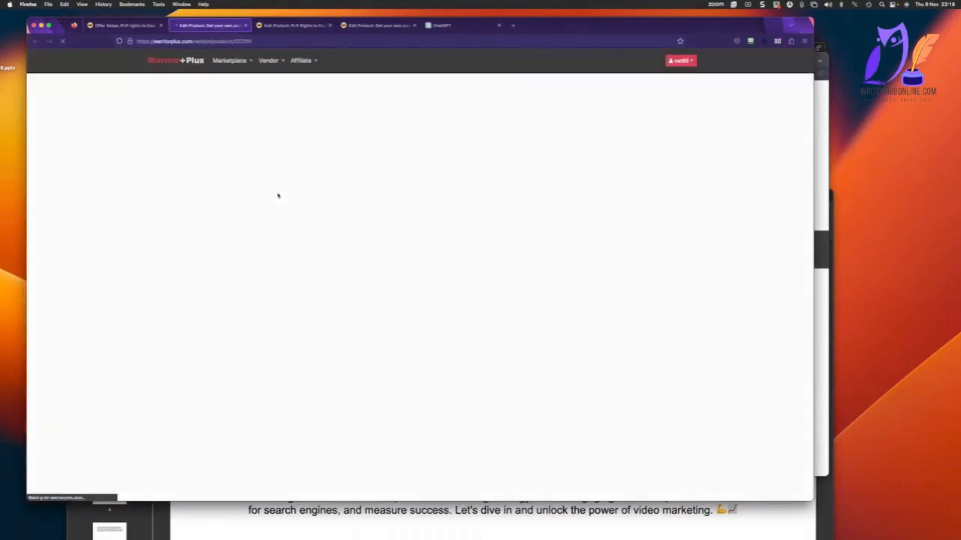
scroll(278, 196, "down", 10)
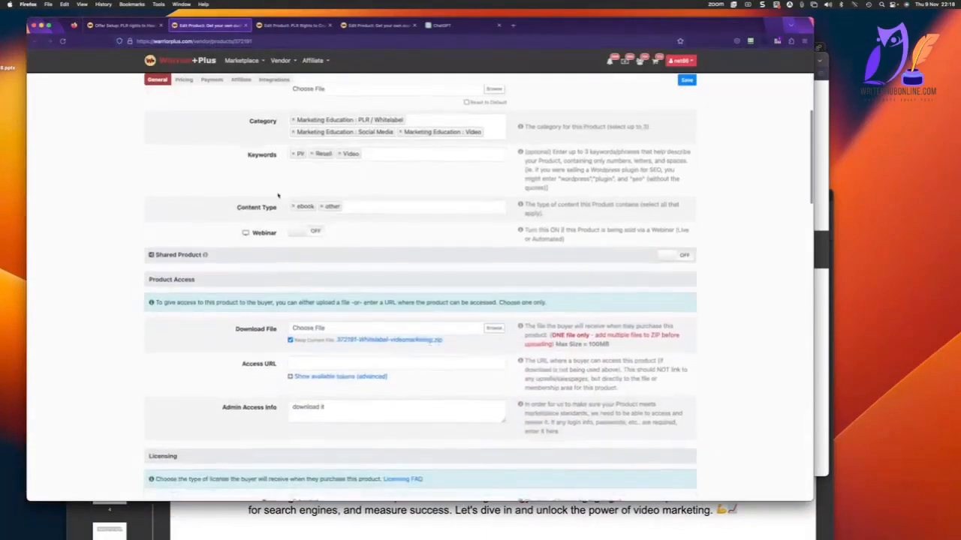
scroll(277, 195, "down", 2)
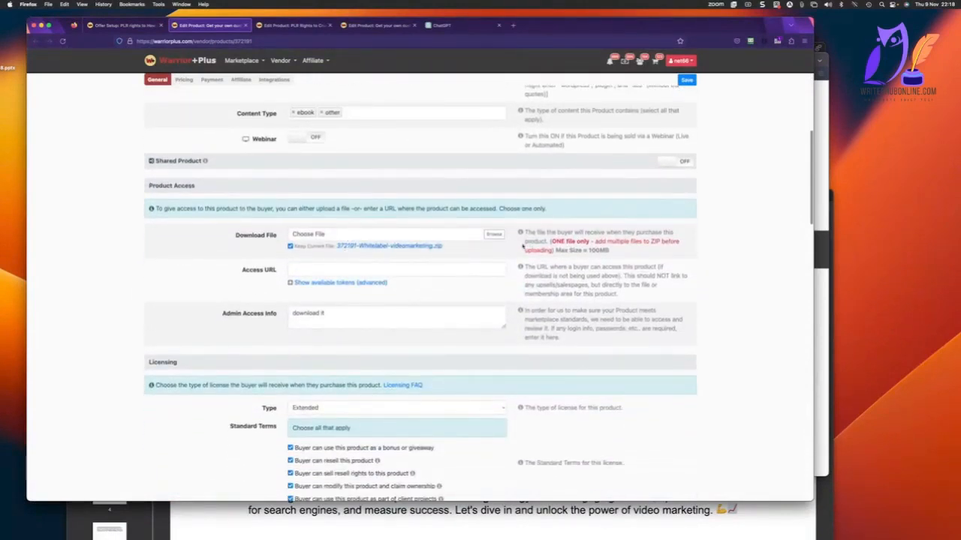
left_click(306, 268)
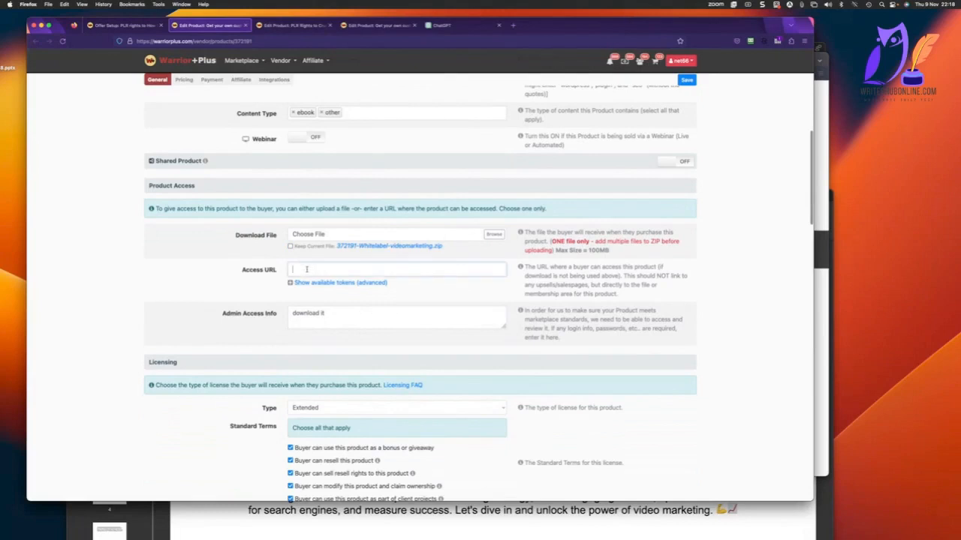
type("https://plrspecialoffer.nicepage.io/thanks.html")
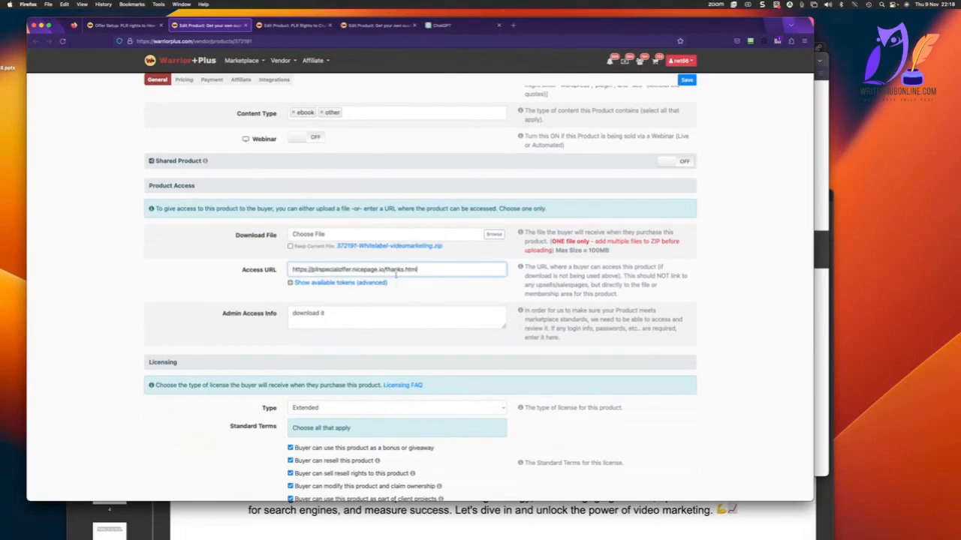
scroll(395, 275, "down", 15)
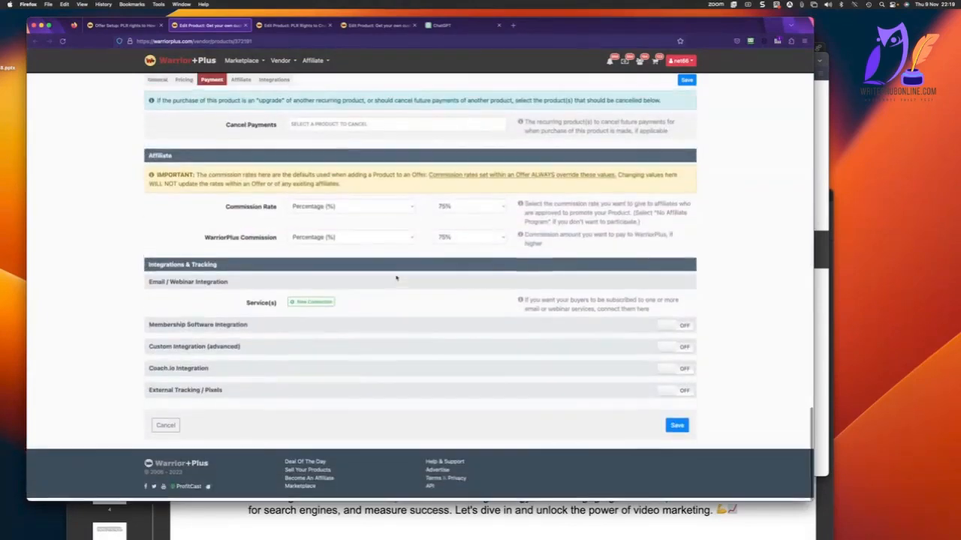
left_click(679, 428)
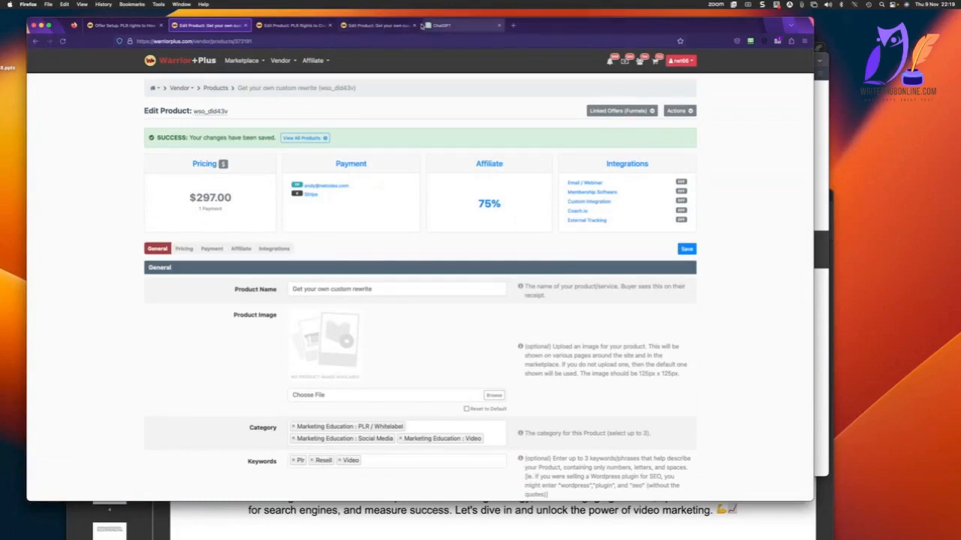
In Brave, load the plrspecialoffer.nicepage.io home page in place of thanks.html and review the sales page down to its Add to Cart section.
left_click(290, 26)
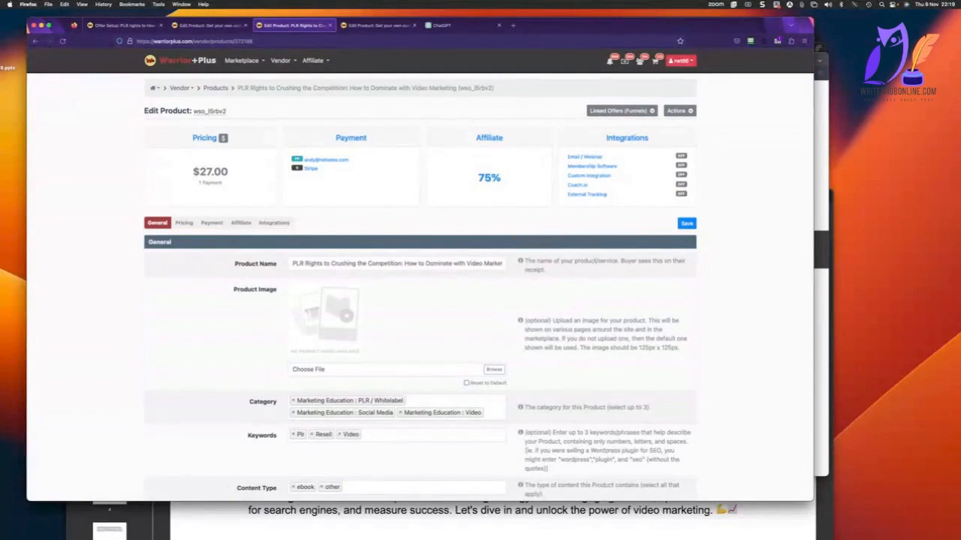
key("super+Tab")
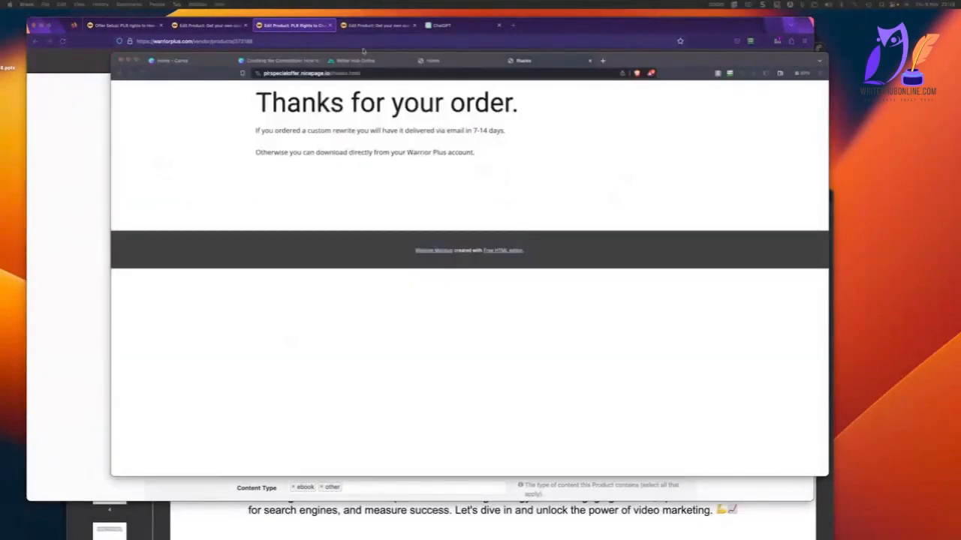
left_click(356, 73)
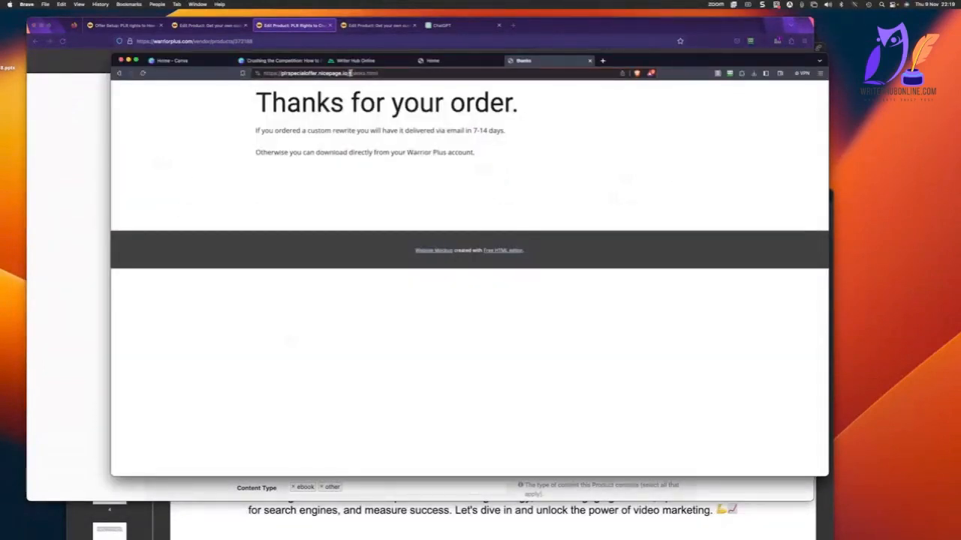
left_click_drag(348, 73, 418, 71)
key("BackSpace")
key("Return")
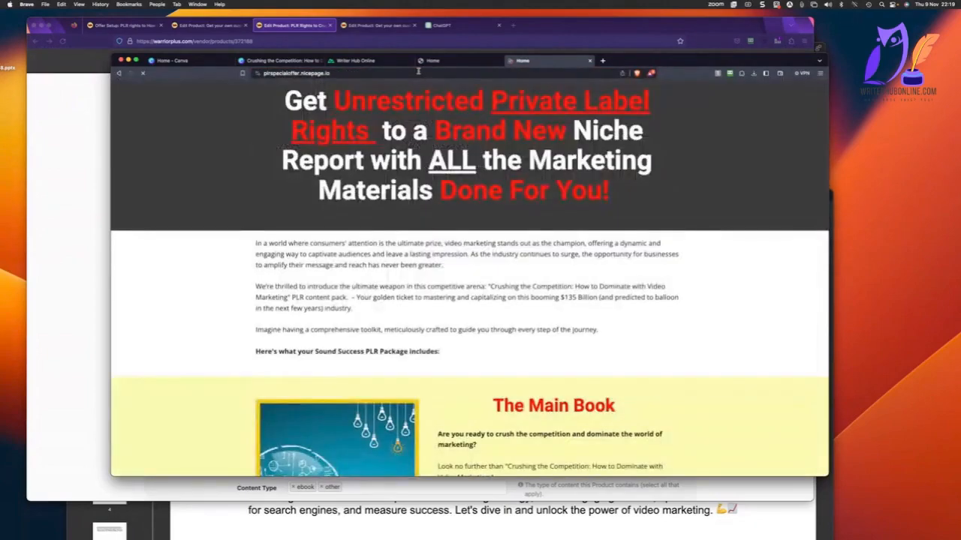
scroll(370, 198, "down", 10)
scroll(369, 197, "down", 15)
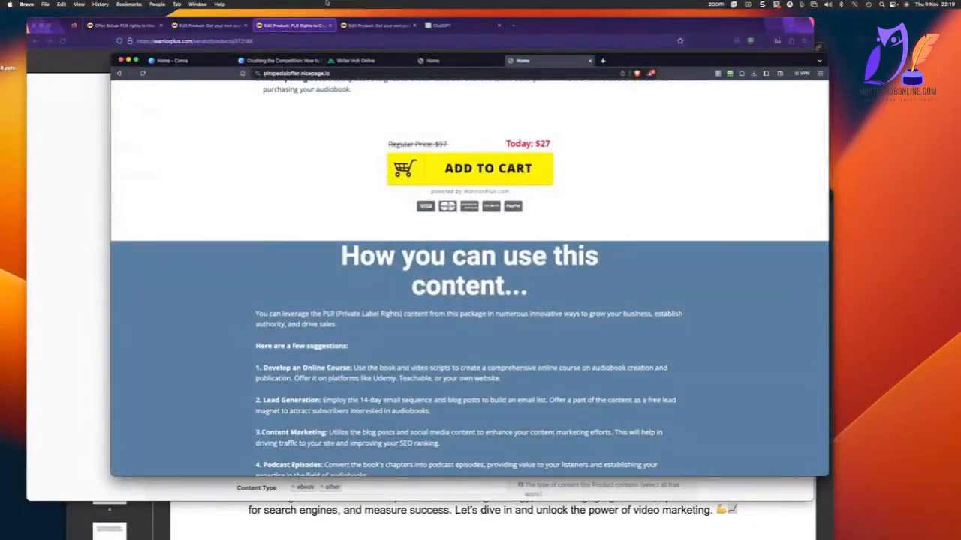
Return to the WarriorPlus offer setup, close the Custom rewrite product dialog, and view the Activate Offer launch options without activating.
left_click(218, 26)
left_click(133, 26)
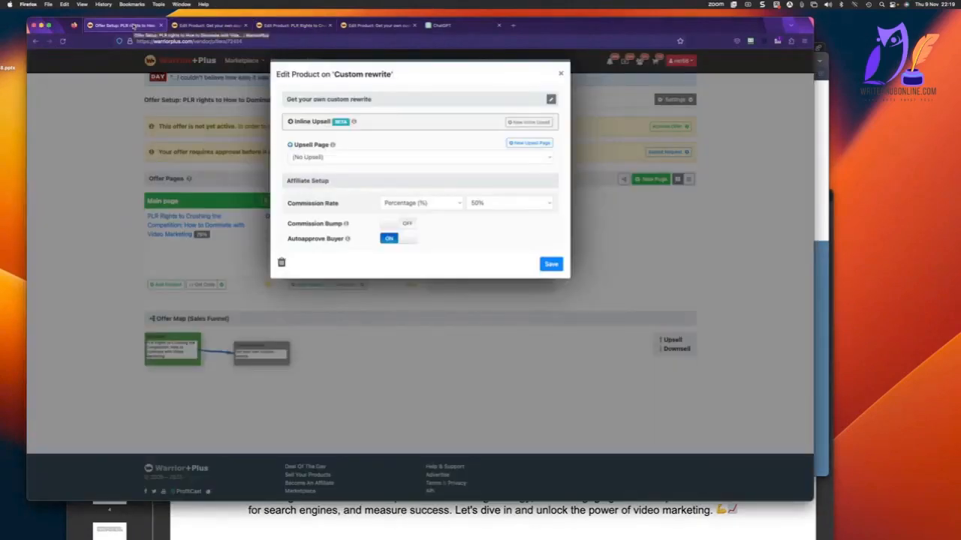
left_click(561, 73)
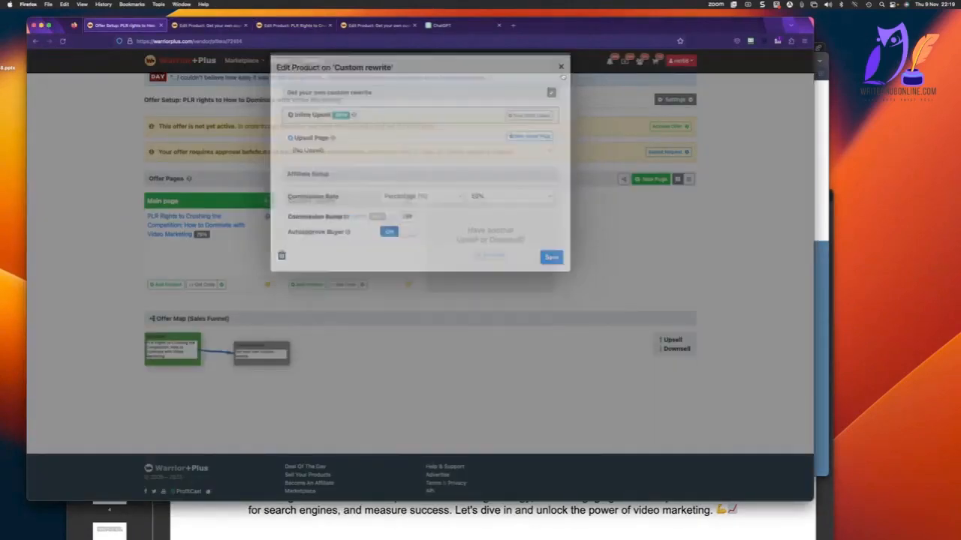
left_click(675, 127)
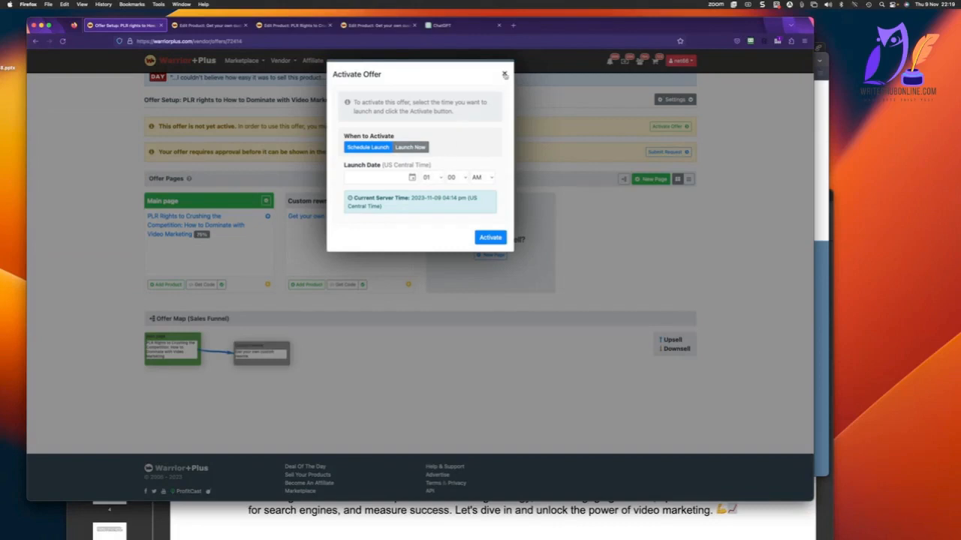
left_click(505, 74)
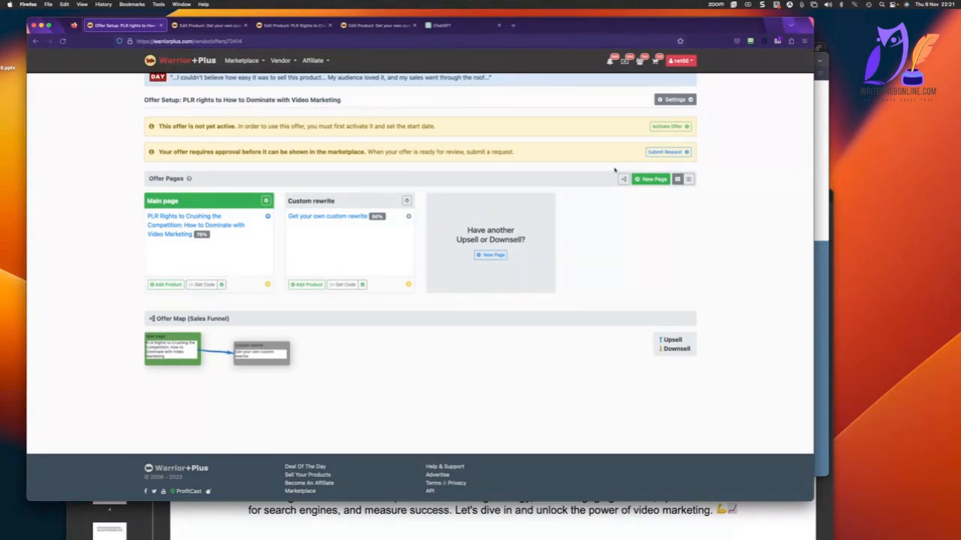
scroll(615, 171, "up", 1)
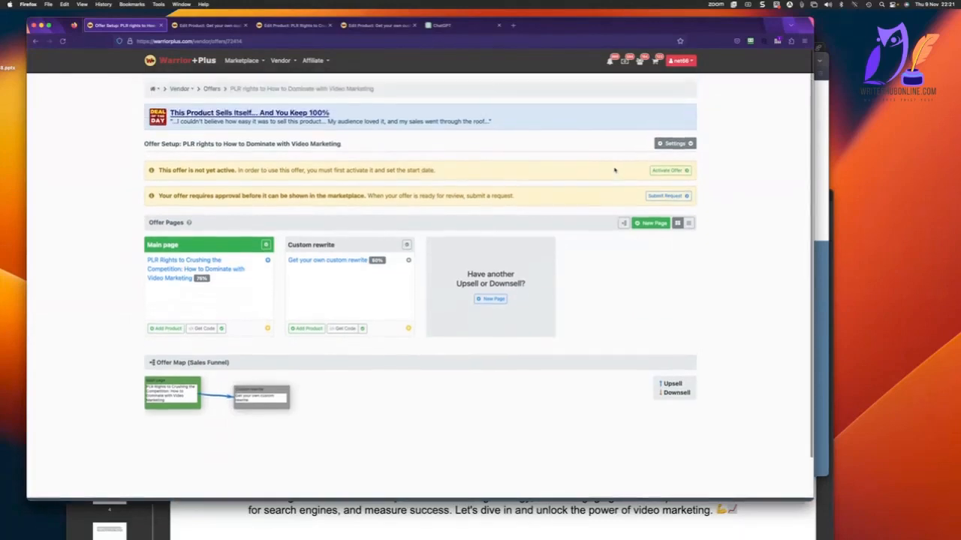
scroll(615, 170, "down", 1)
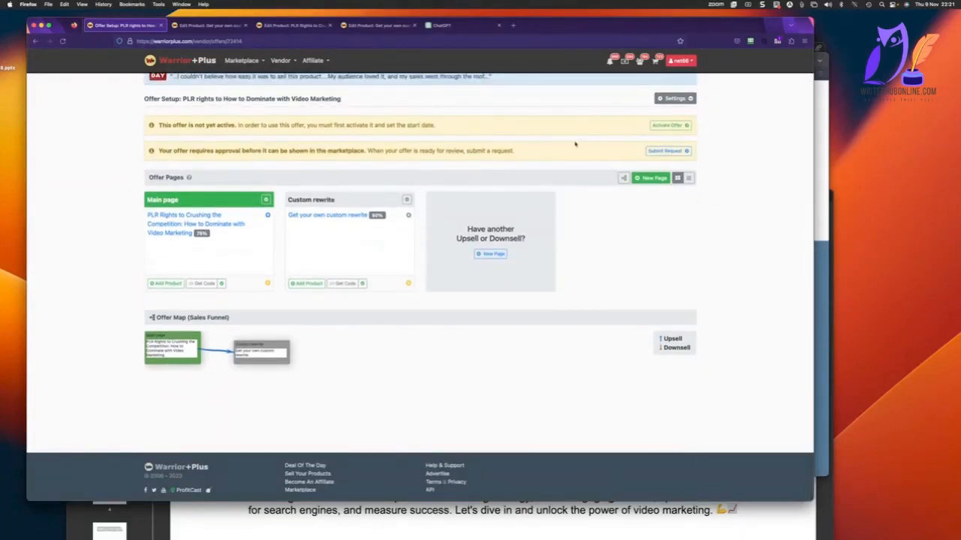
scroll(560, 136, "up", 1)
scroll(560, 136, "down", 1)
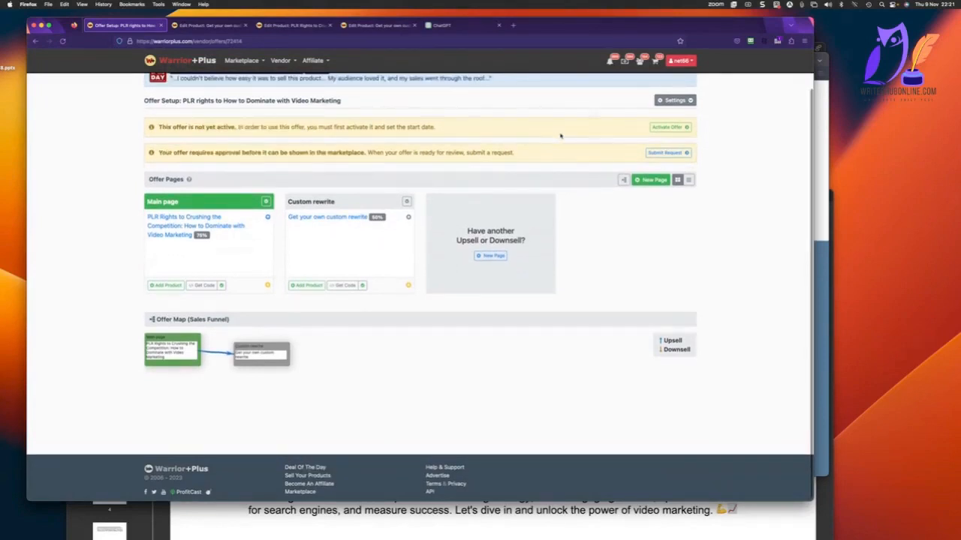
scroll(687, 154, "up", 1)
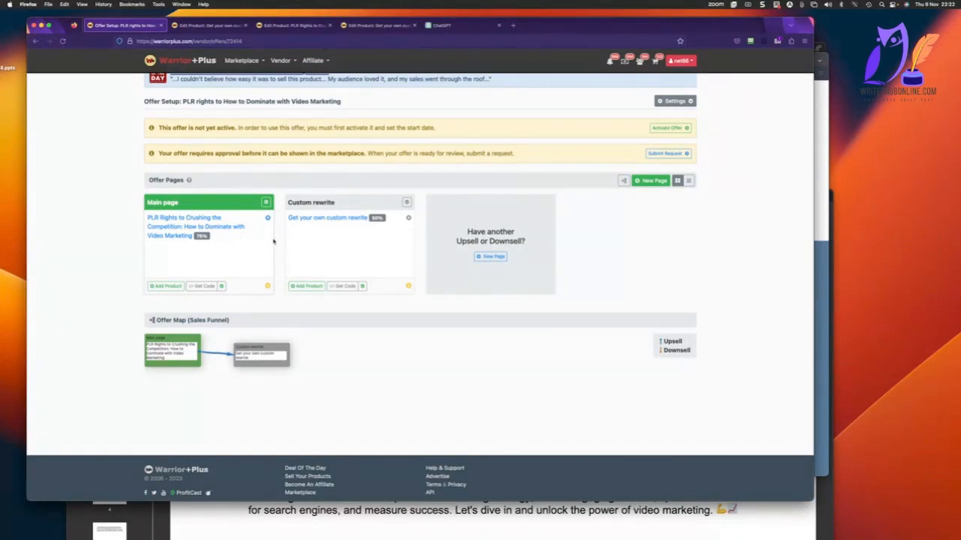
scroll(274, 242, "up", 1)
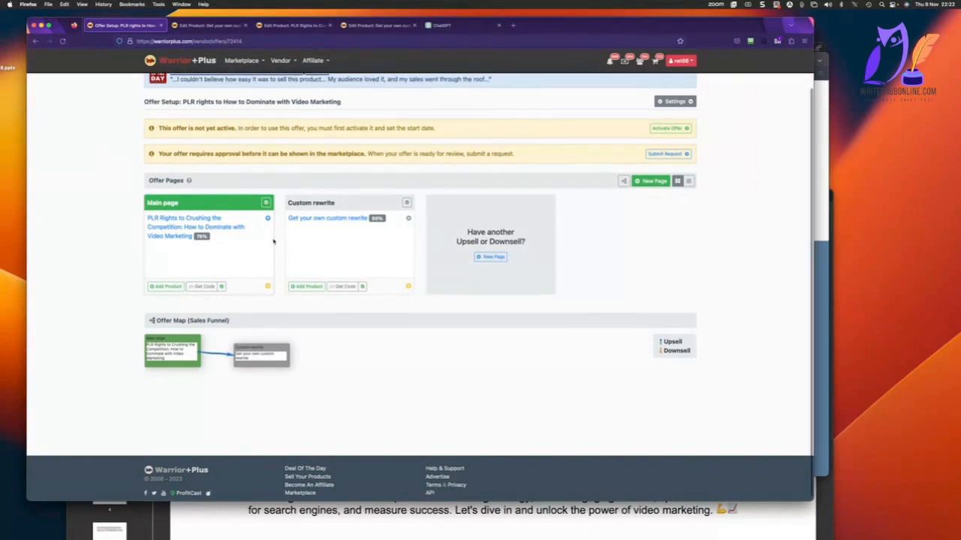